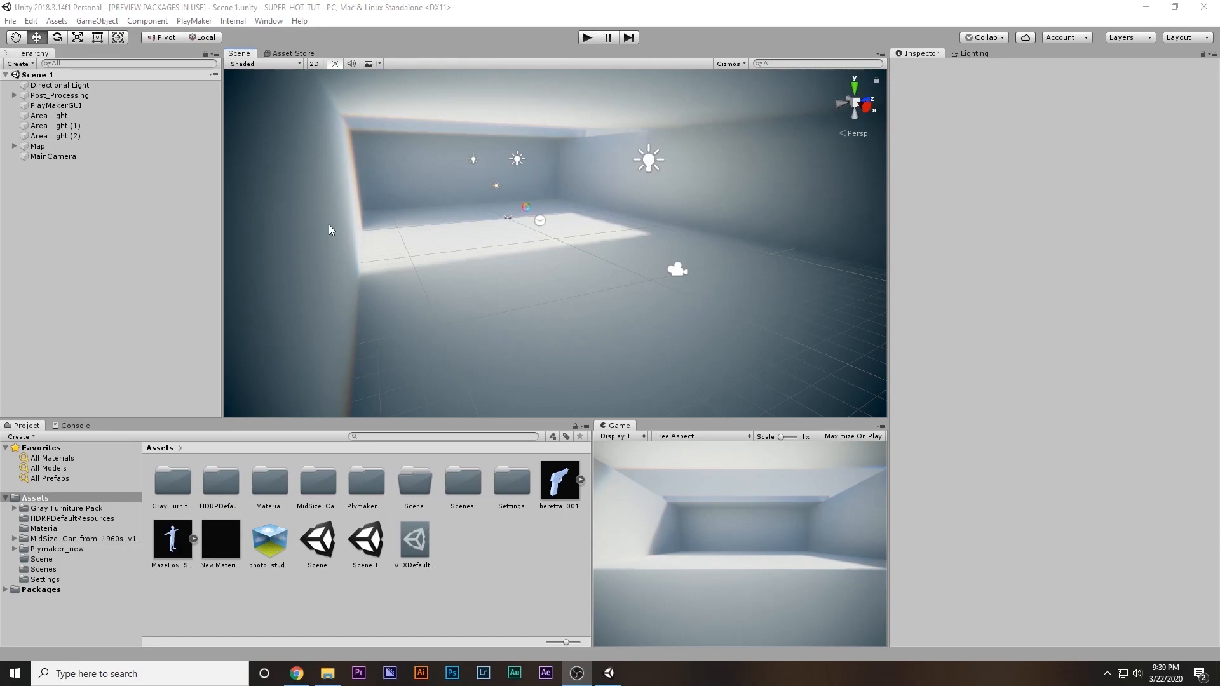
left_click(70, 138)
left_click(50, 148)
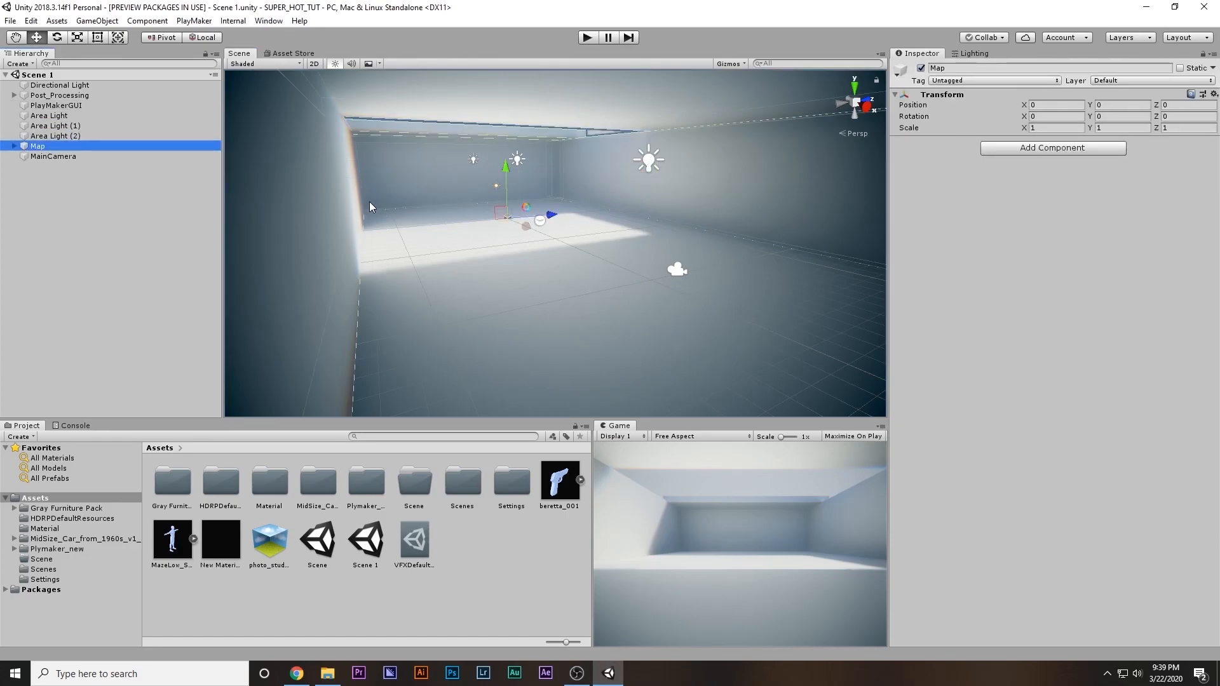
left_click(80, 96)
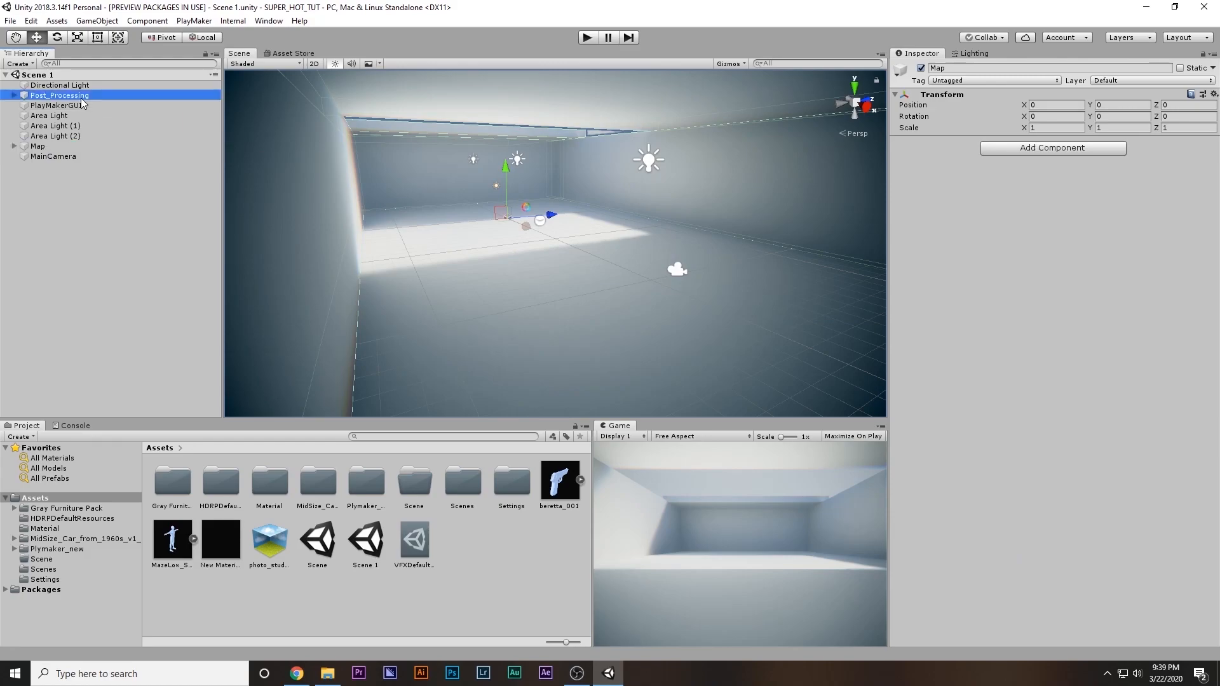
left_click(140, 264)
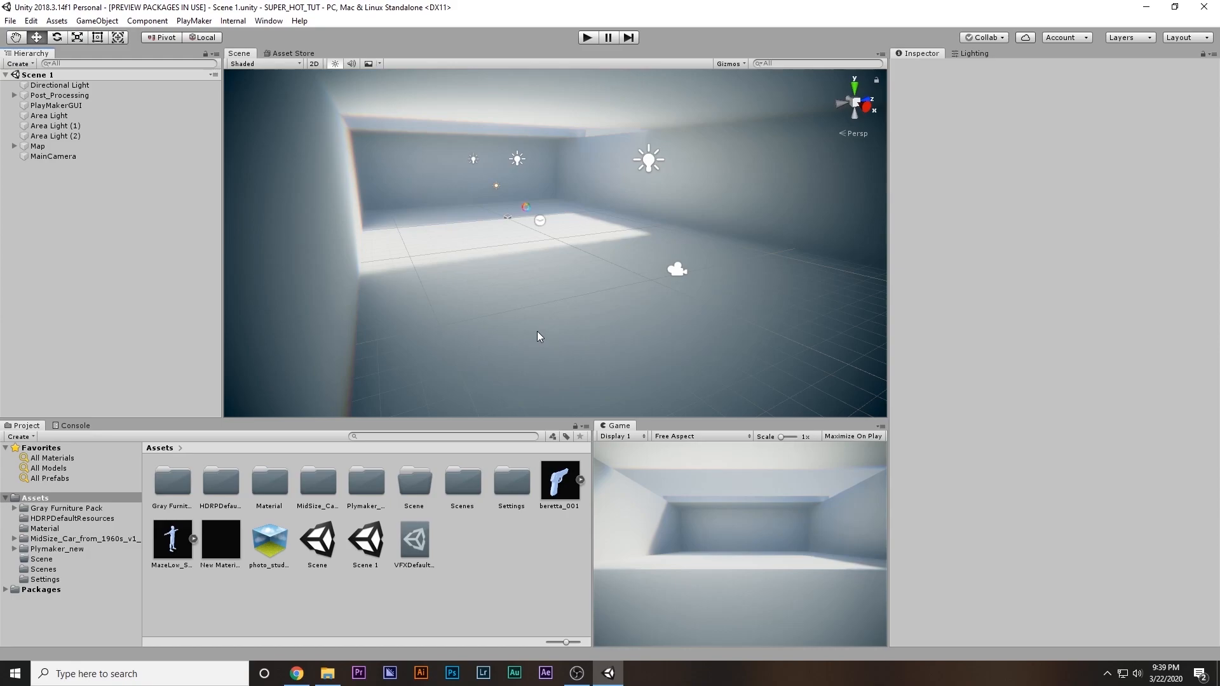
Search the Asset Store for "standard assets" and start importing Unity Technologies' Standard Assets (for Unity 2017.3) package
left_click(291, 54)
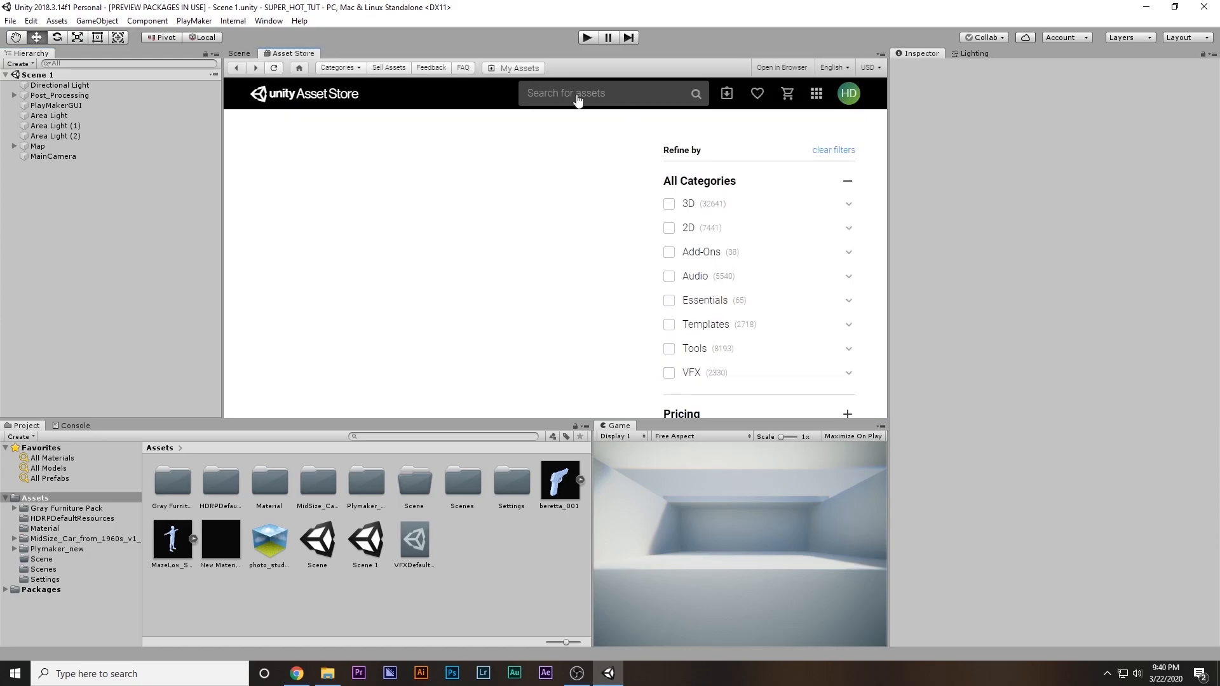
left_click(578, 94)
type("standard assets")
key("Return")
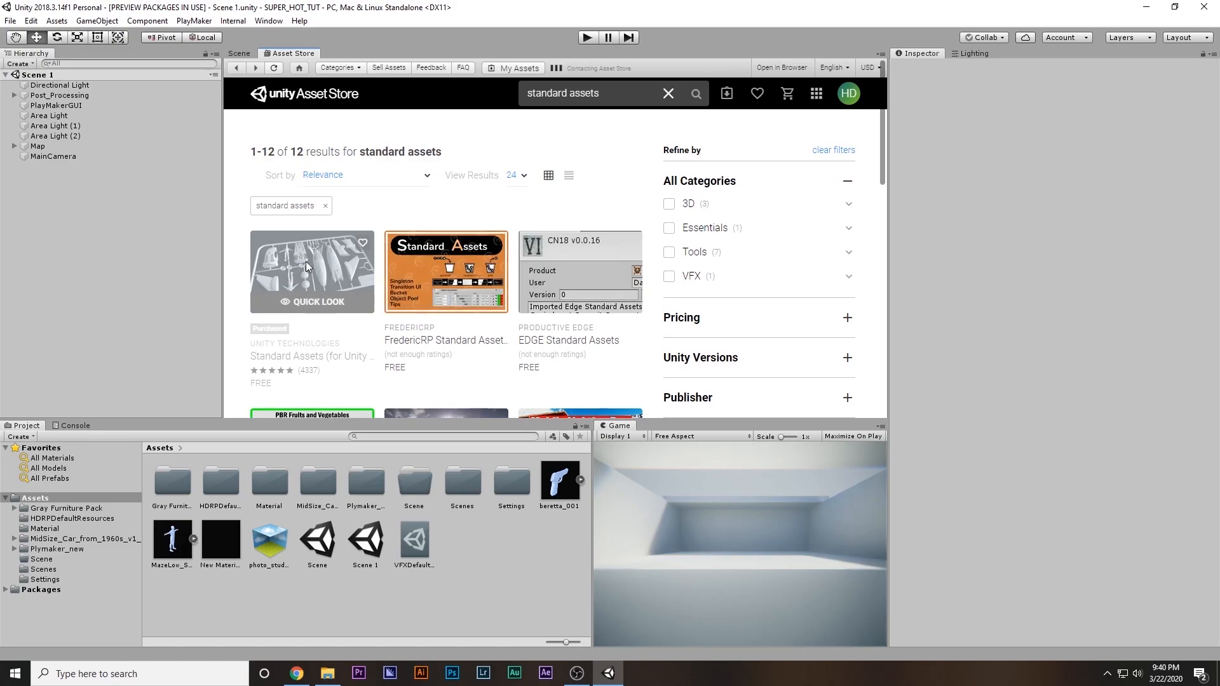
left_click(306, 266)
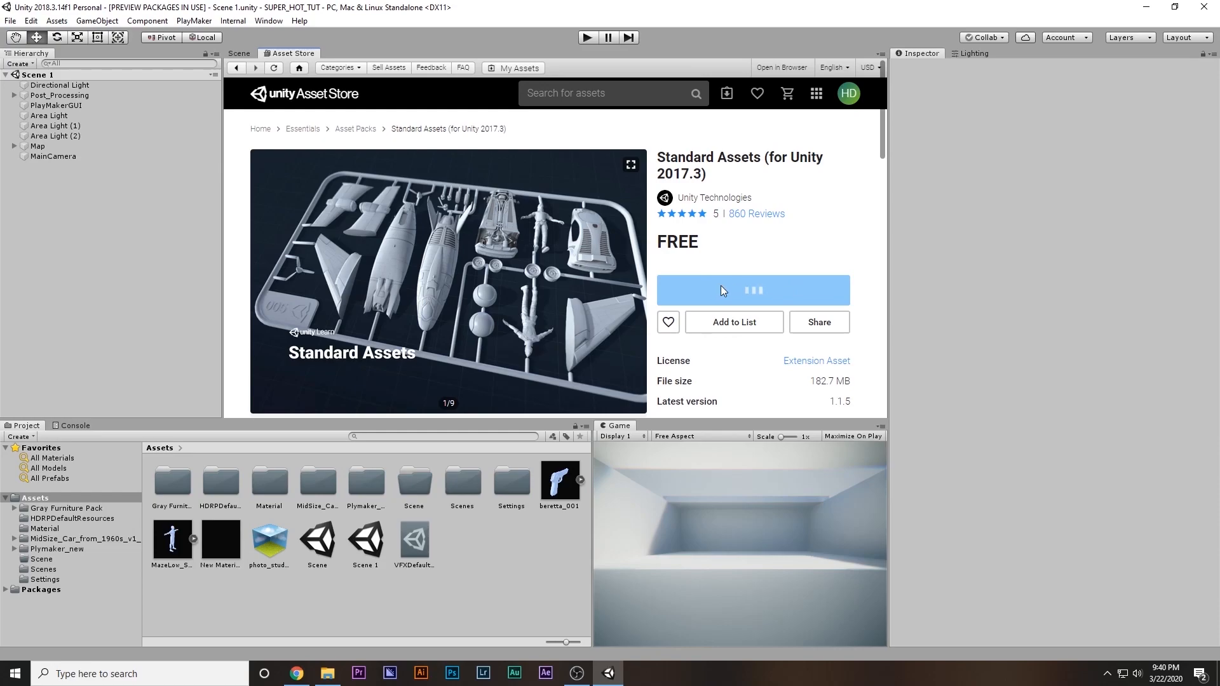
left_click(750, 368)
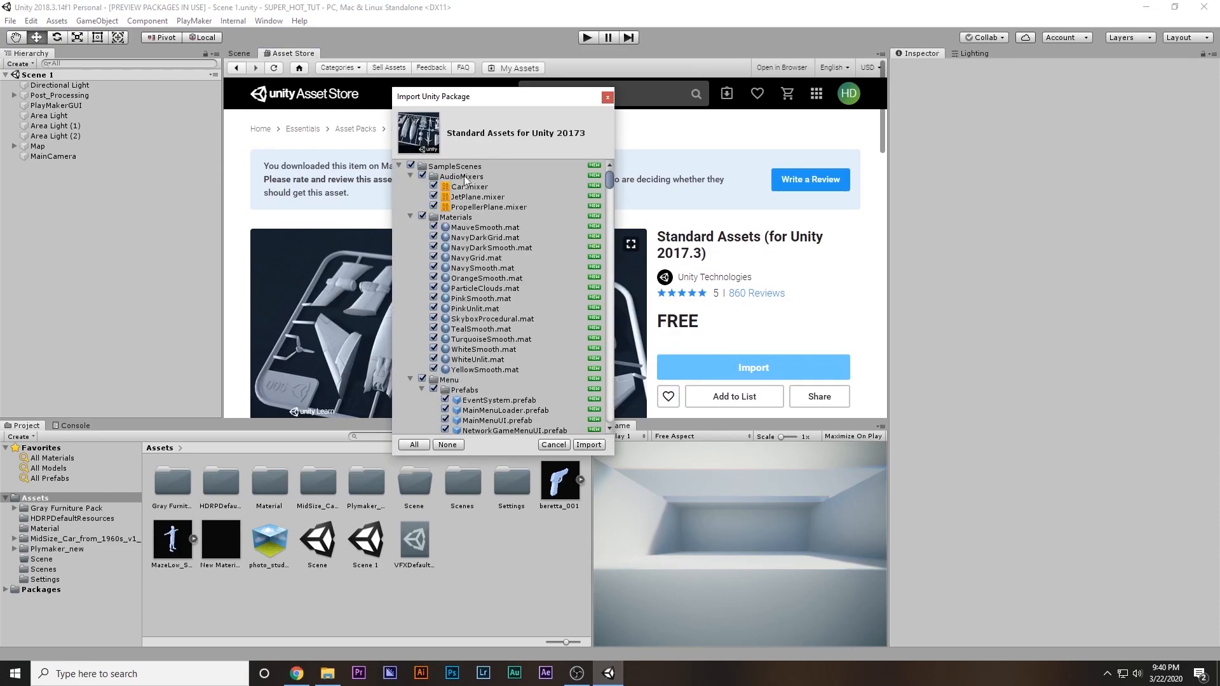
Exclude all package contents from the import, including SampleScenes, and expand the Standard Assets folder to show its subfolders
left_click(399, 166)
left_click(411, 174)
left_click(411, 166)
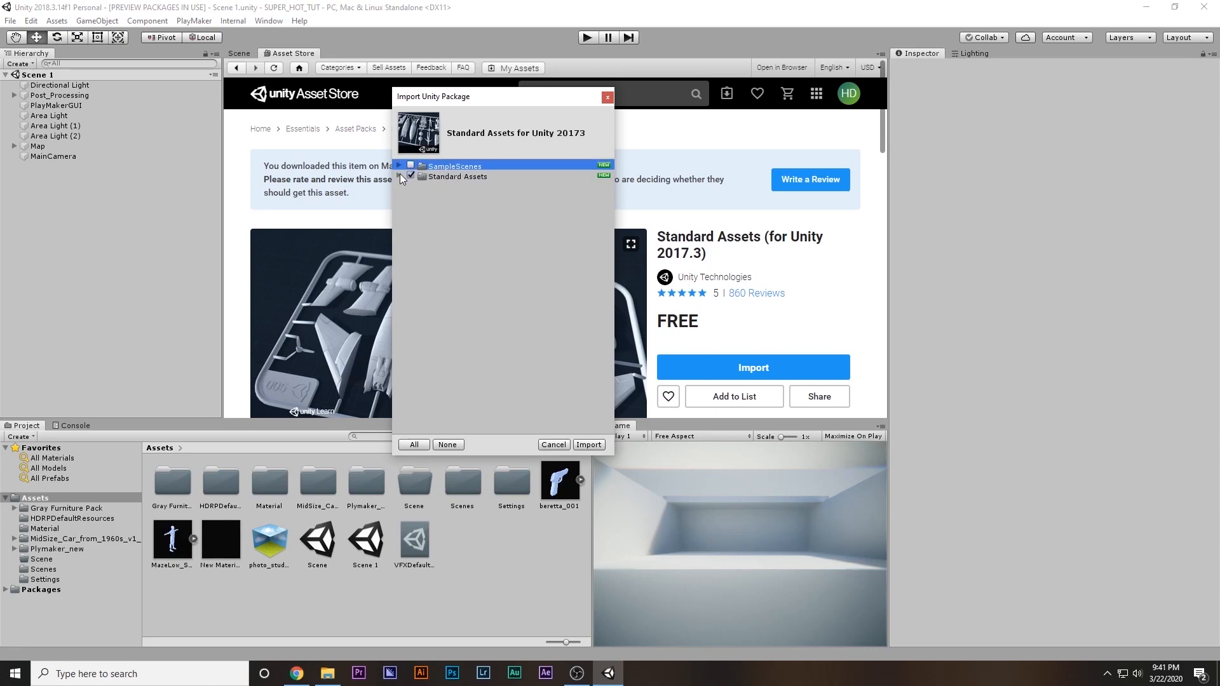
left_click(400, 176)
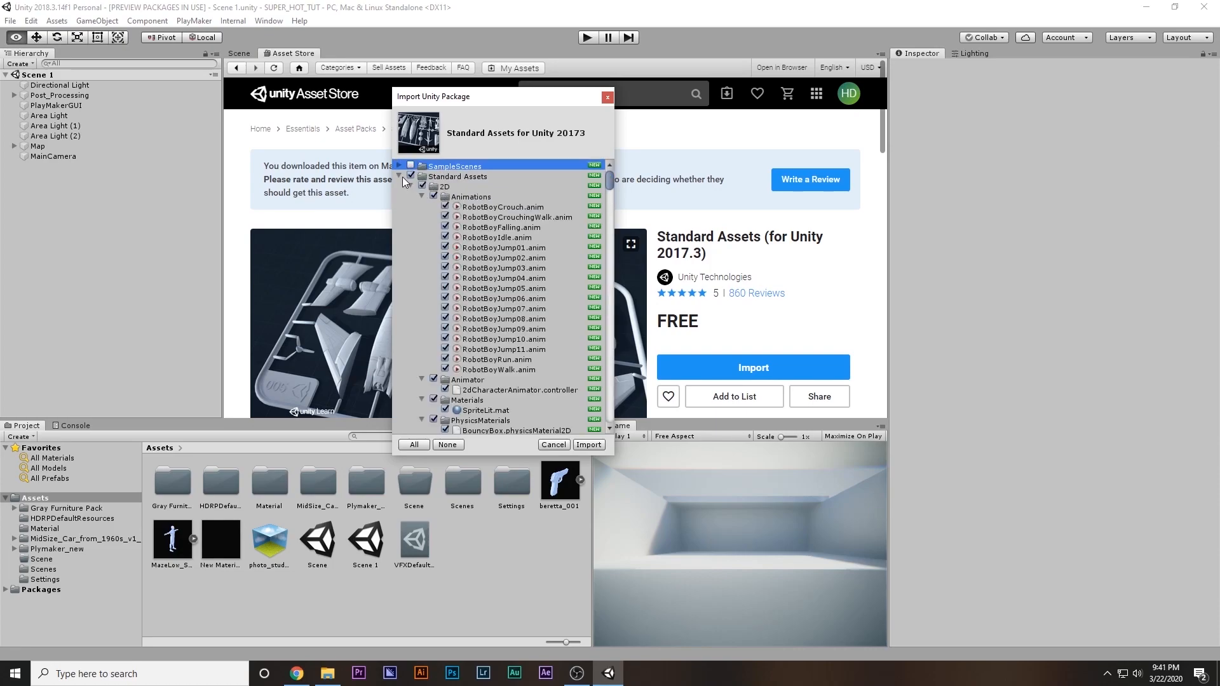
left_click(400, 177)
left_click(399, 176)
left_click(447, 445)
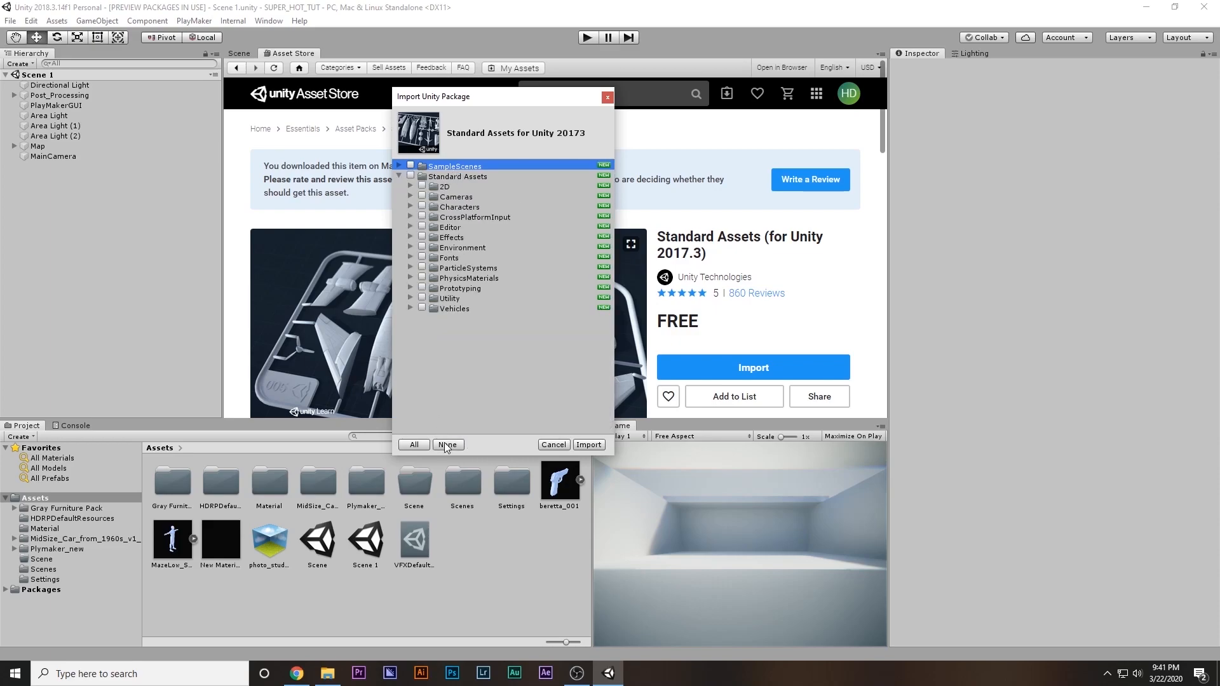
Import only the Characters/FirstPersonCharacter, CrossPlatformInput and Utility folders from the Standard Assets package
left_click(410, 206)
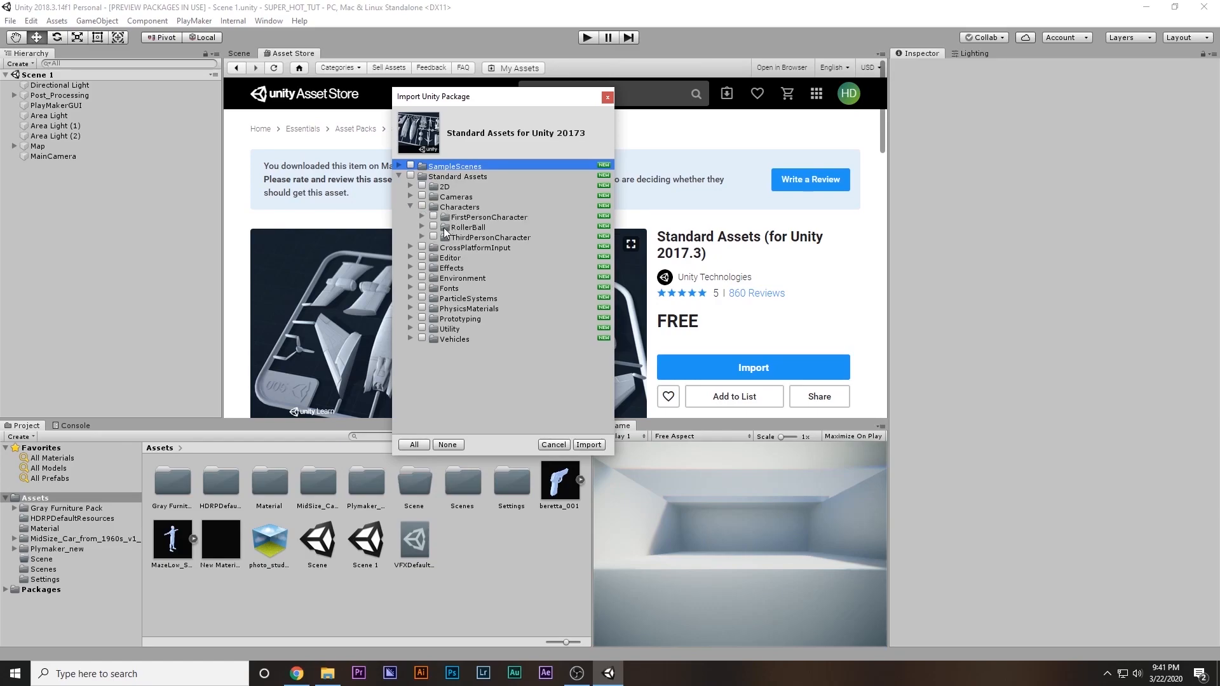
left_click(434, 218)
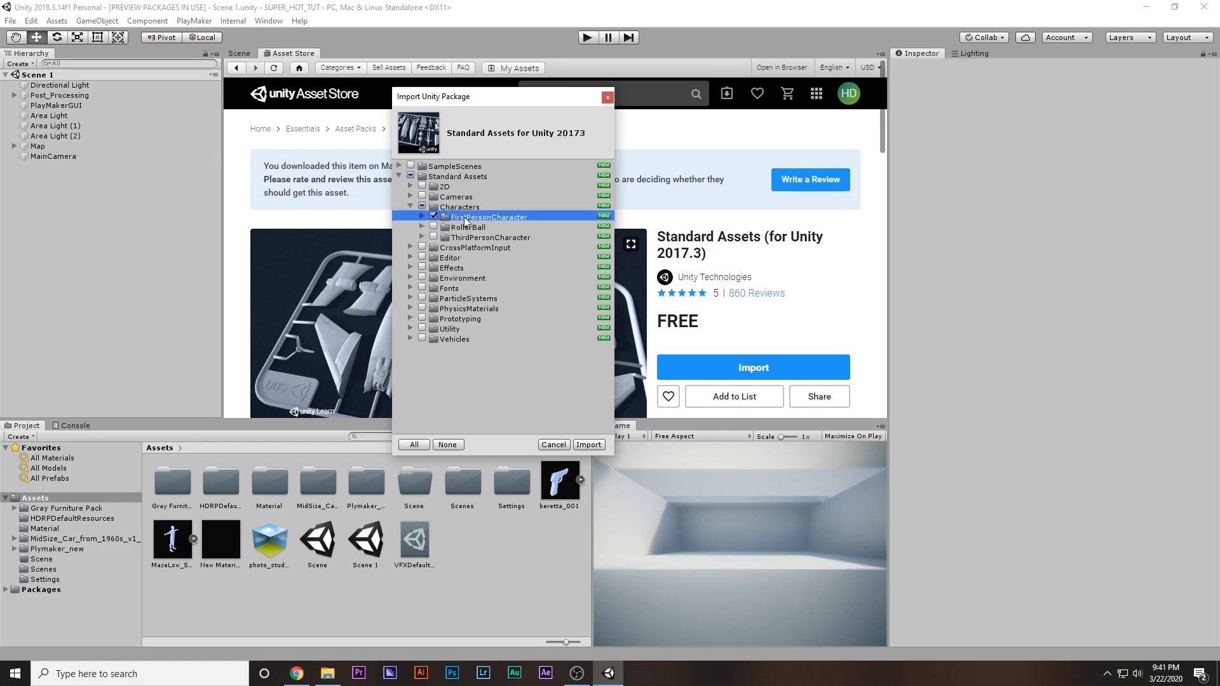
left_click(423, 248)
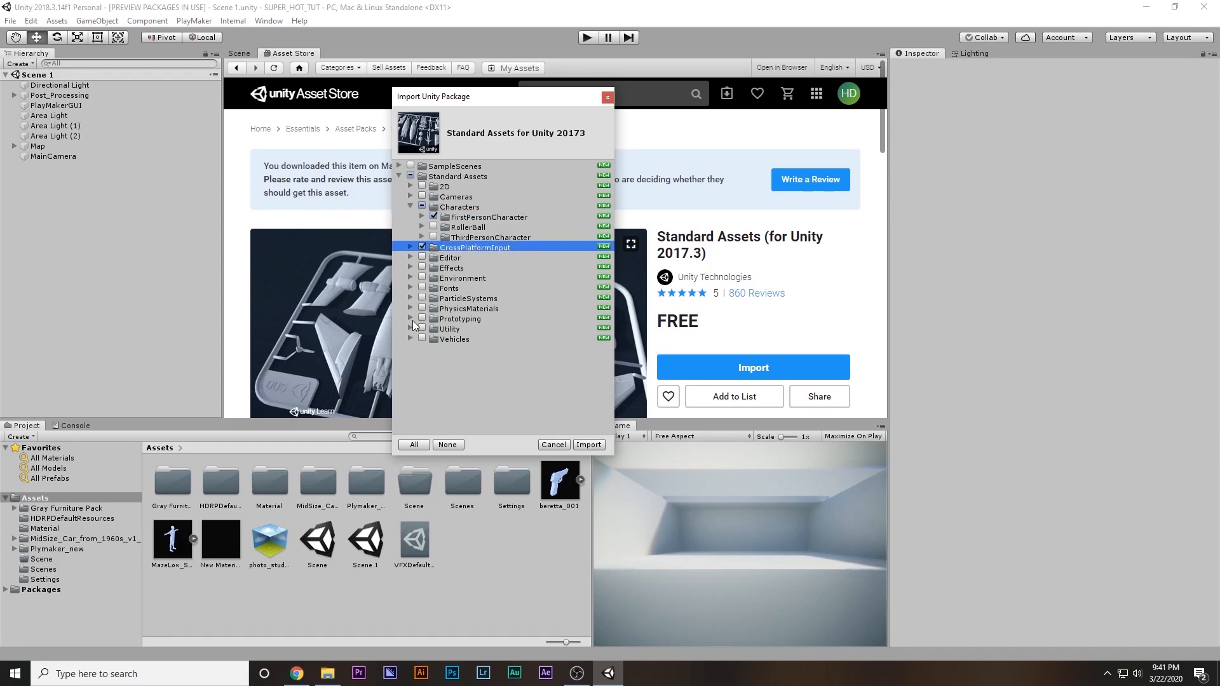
left_click(585, 445)
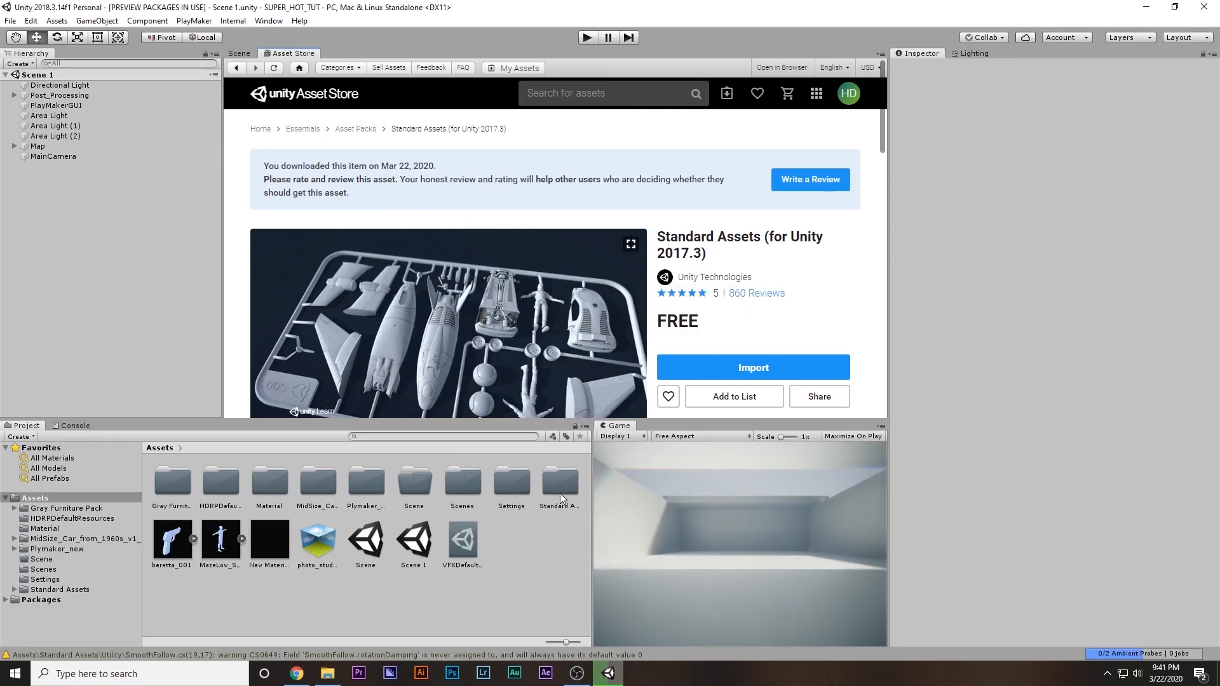
Return to the scene view and open the project folder Standard Assets/Characters/FirstPersonCharacter/Prefabs
left_click(560, 496)
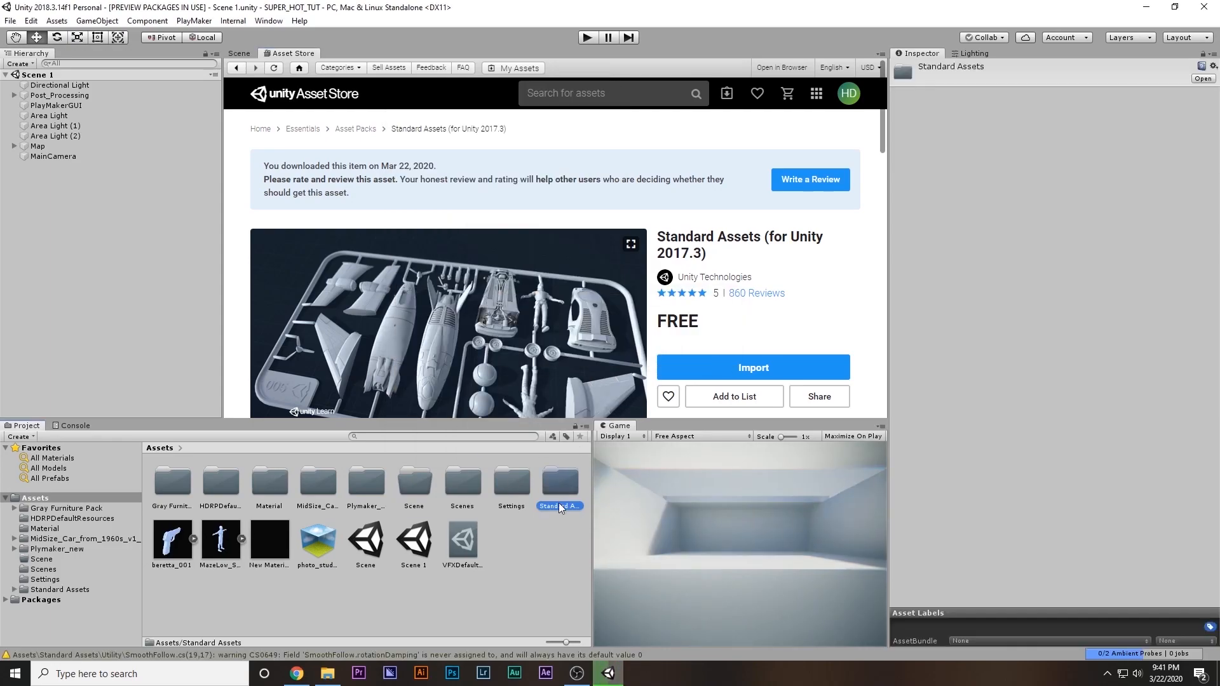
left_click(246, 56)
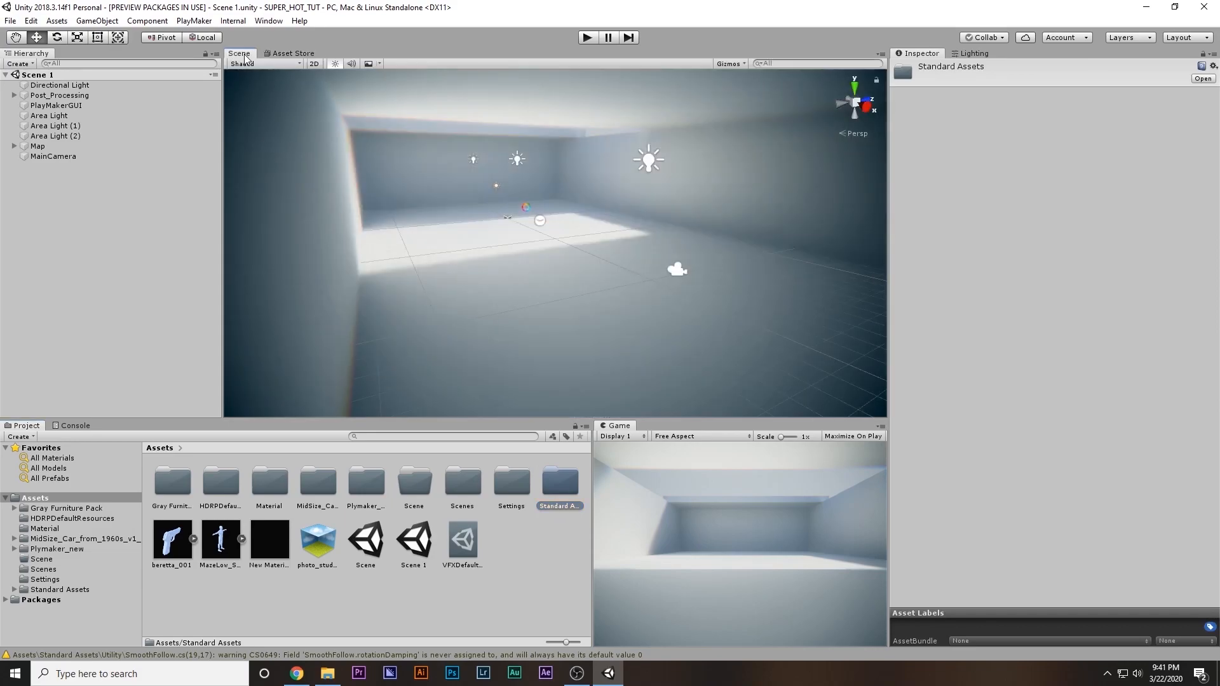
double_click(552, 484)
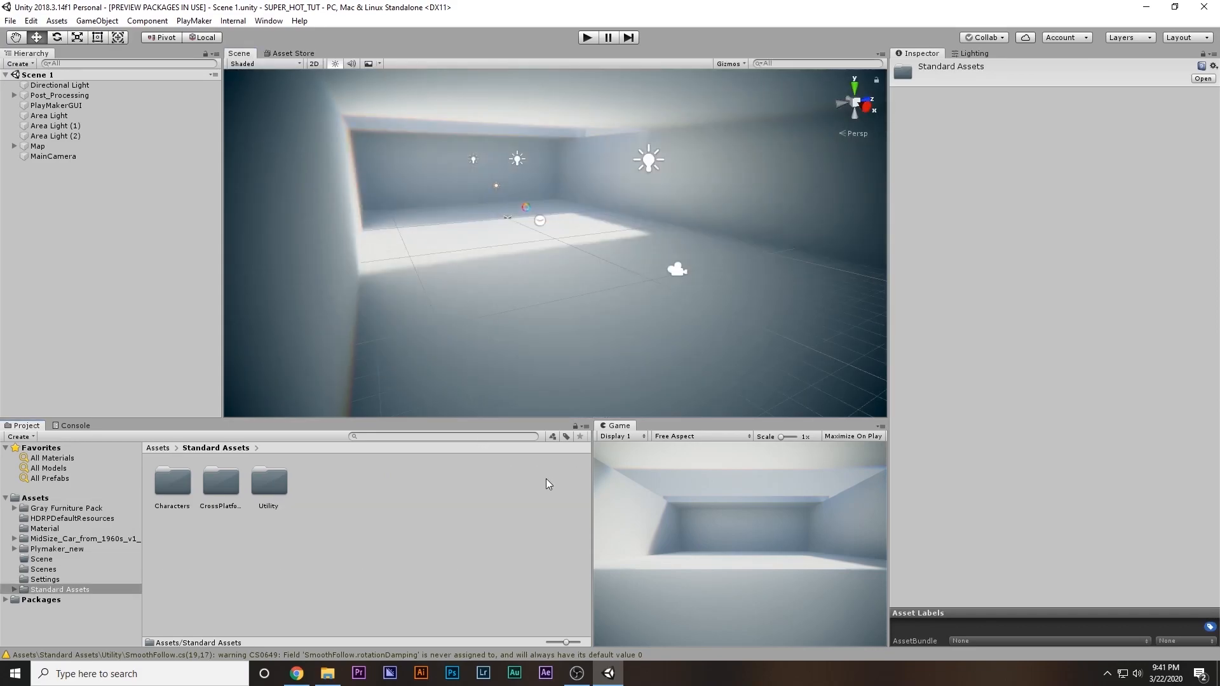
double_click(172, 490)
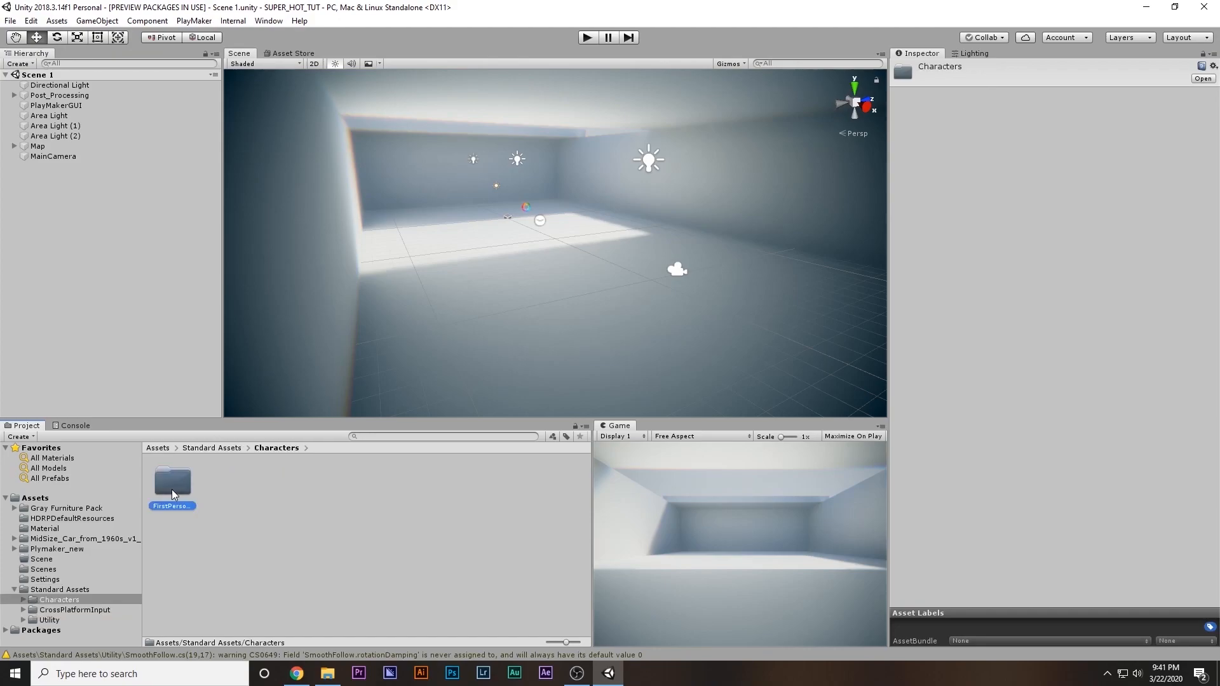
double_click(171, 489)
double_click(224, 487)
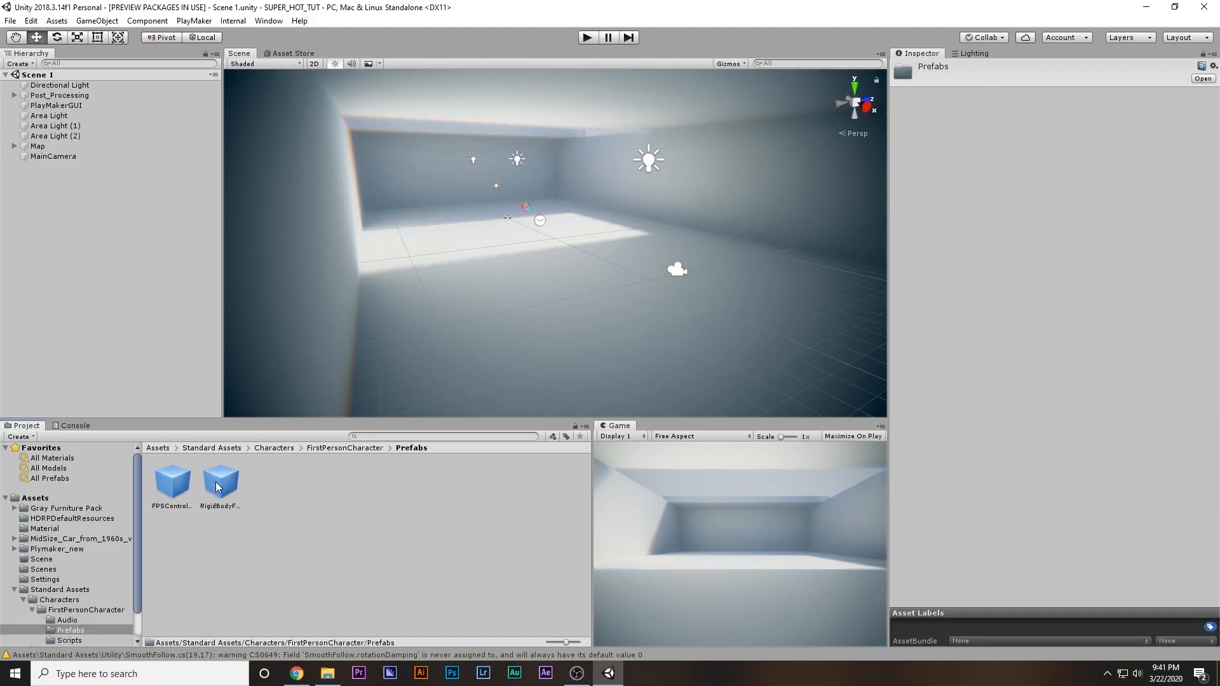
Place the RigidBodyFPSController prefab on the room's floor and deactivate the scene's original MainCamera
left_click(220, 488)
left_click_drag(222, 488, 569, 320)
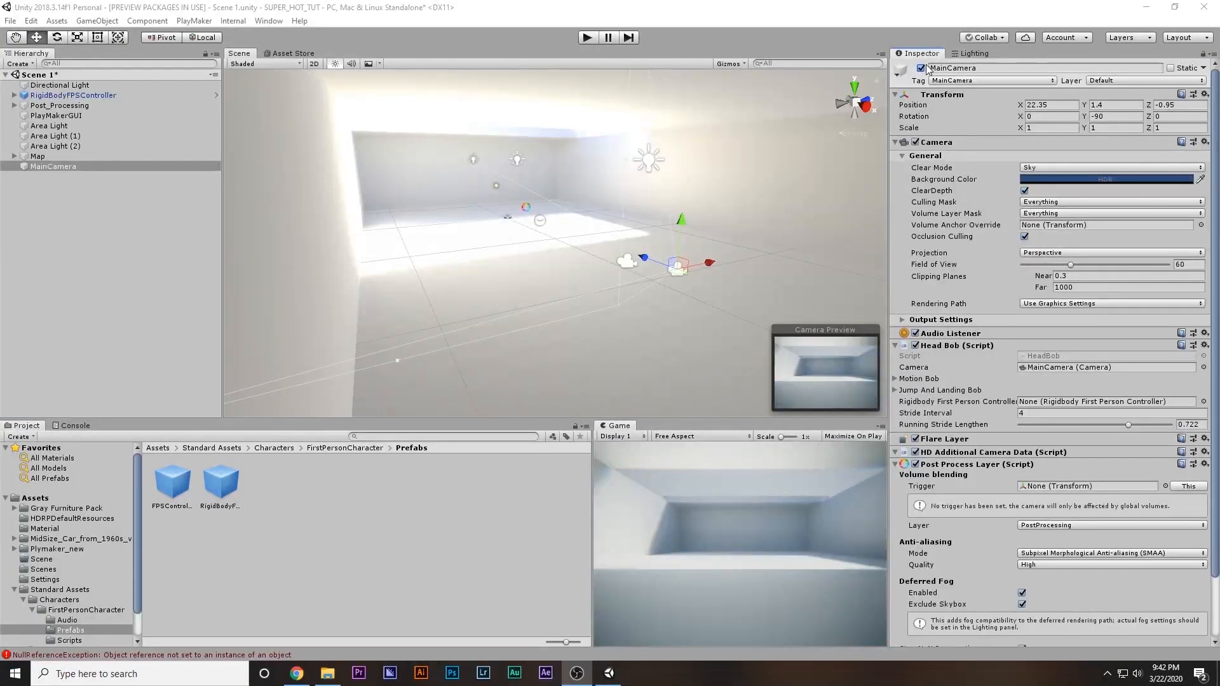
left_click(921, 68)
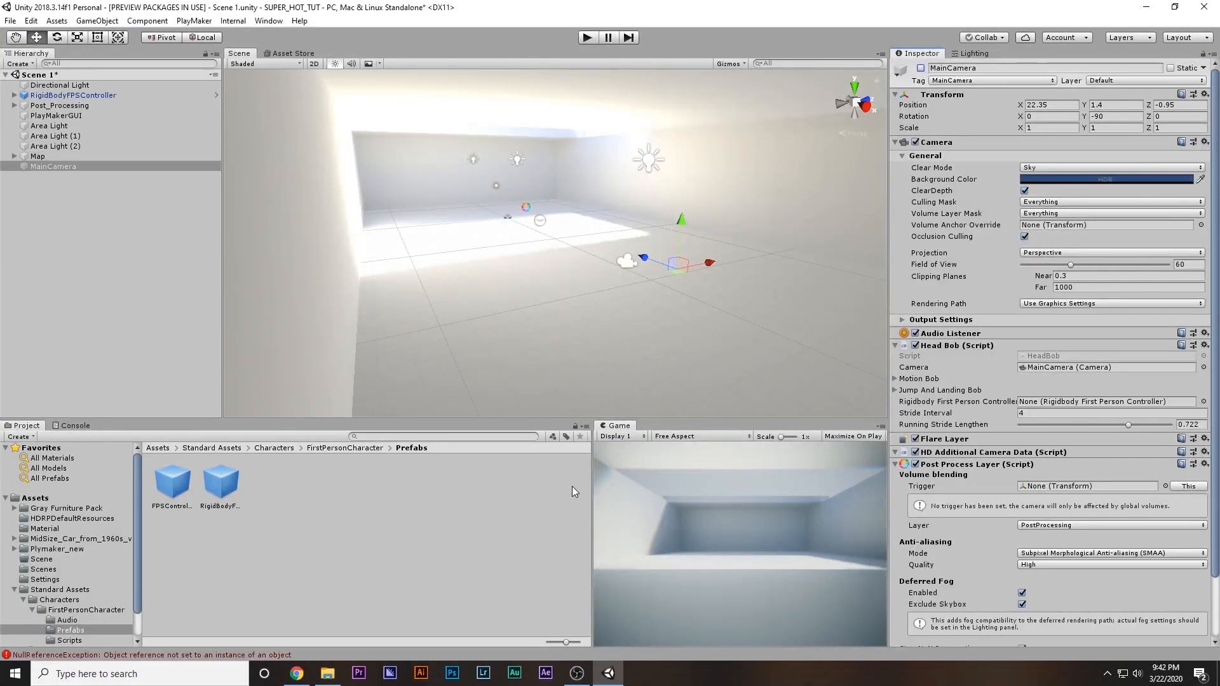
left_click(73, 95)
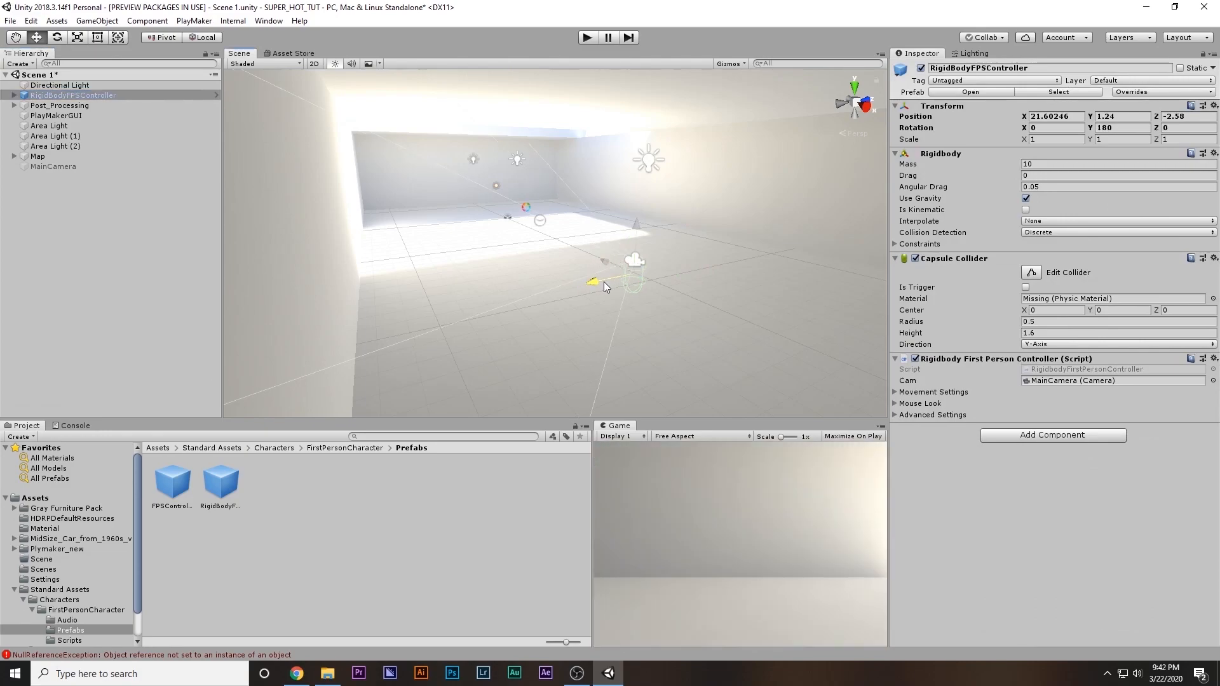
Play-test the scene by walking and looking around the room with the first-person controller, and stop the game
left_click(587, 37)
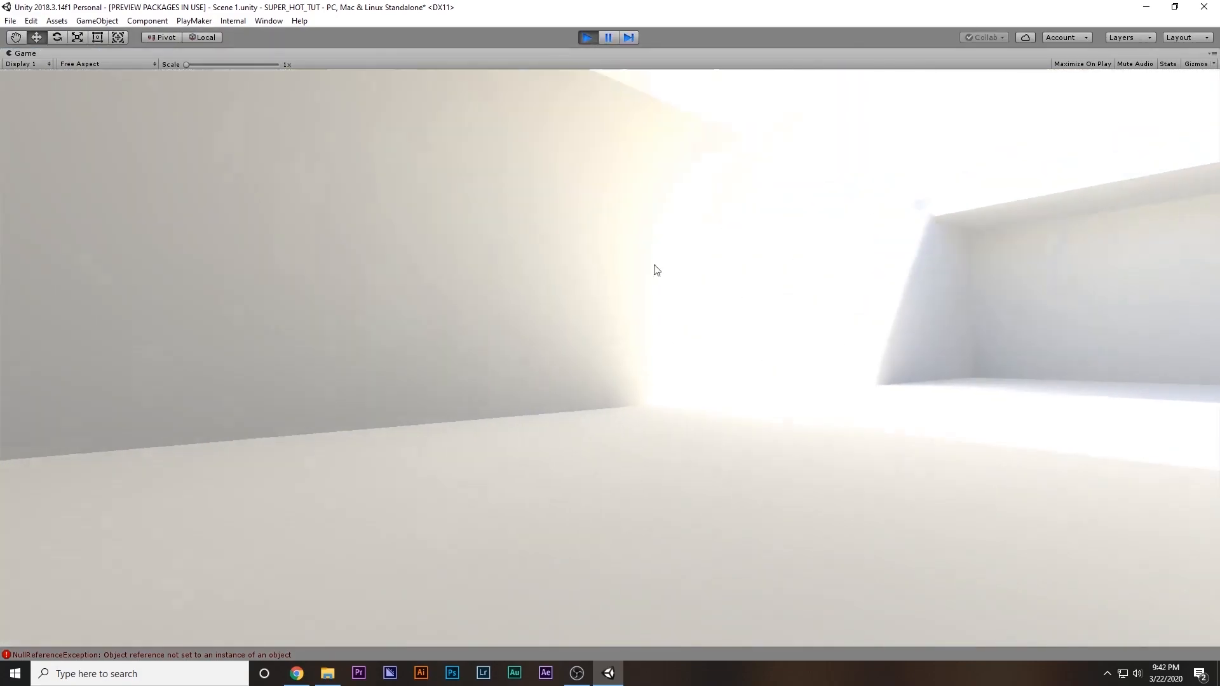
left_click(657, 271)
key("w")
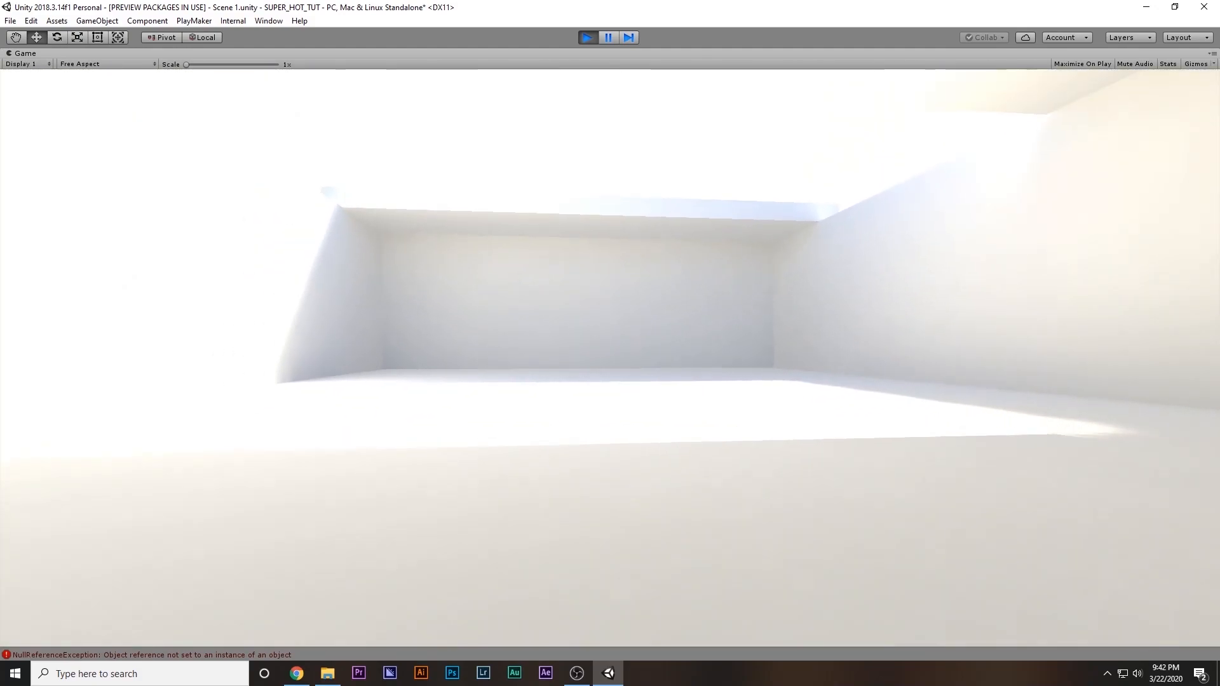
key("w")
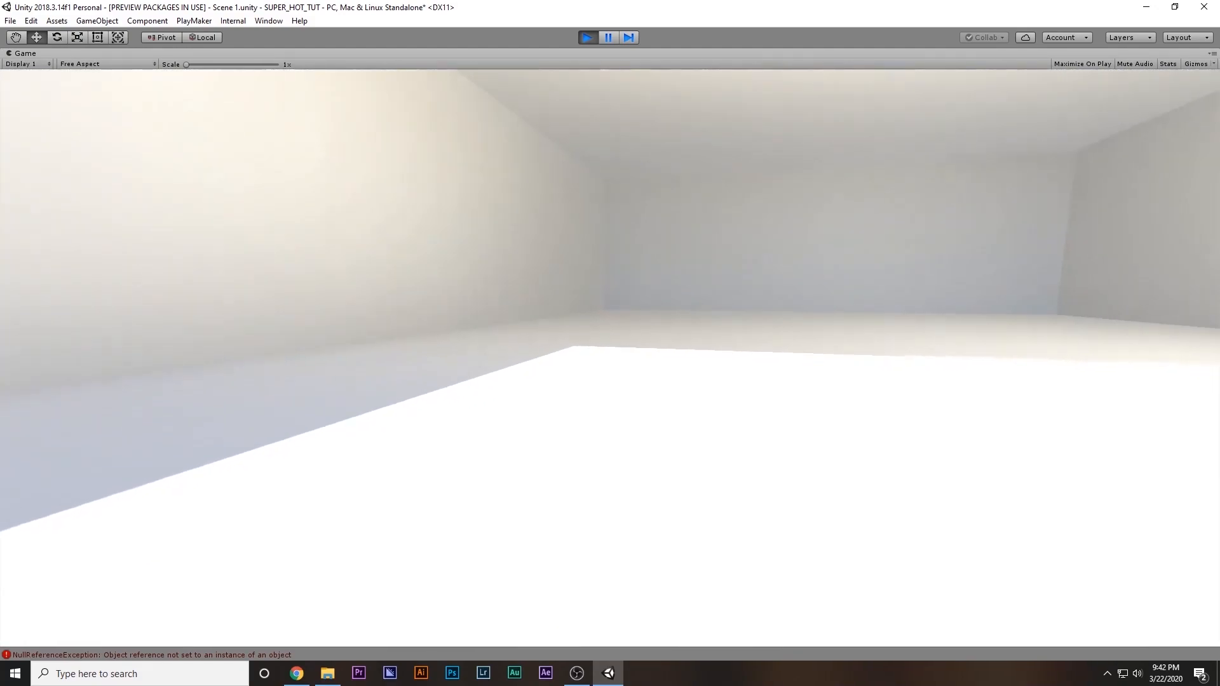
key("w")
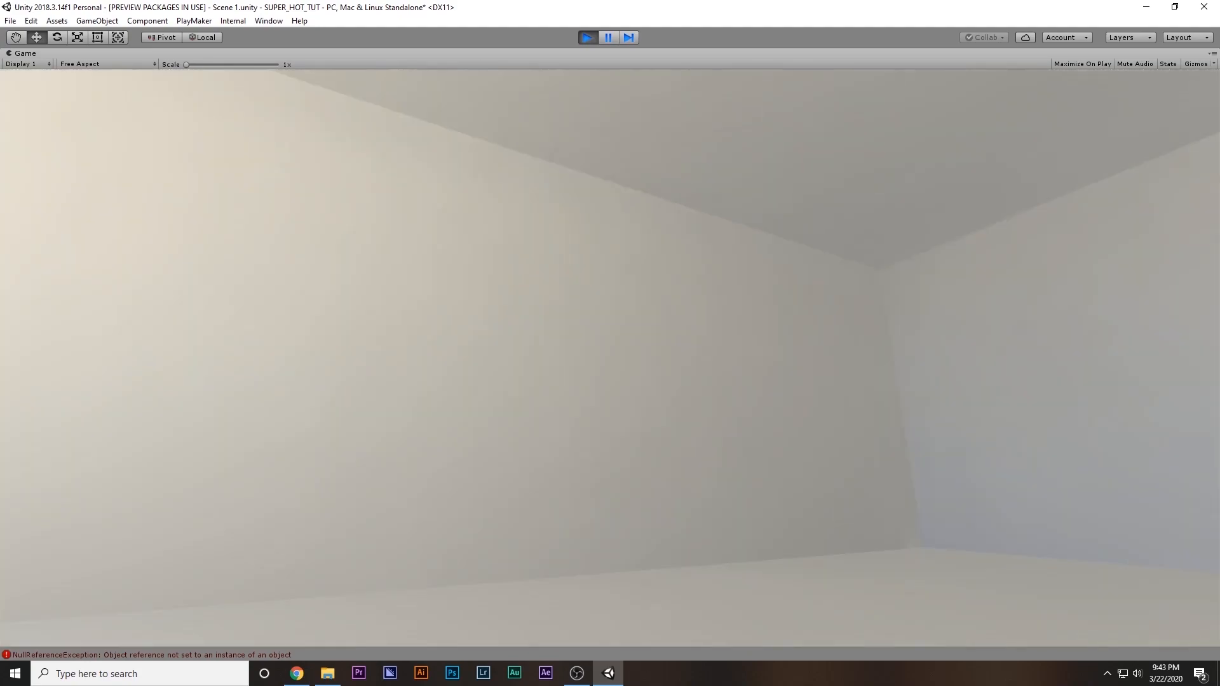
key("Escape")
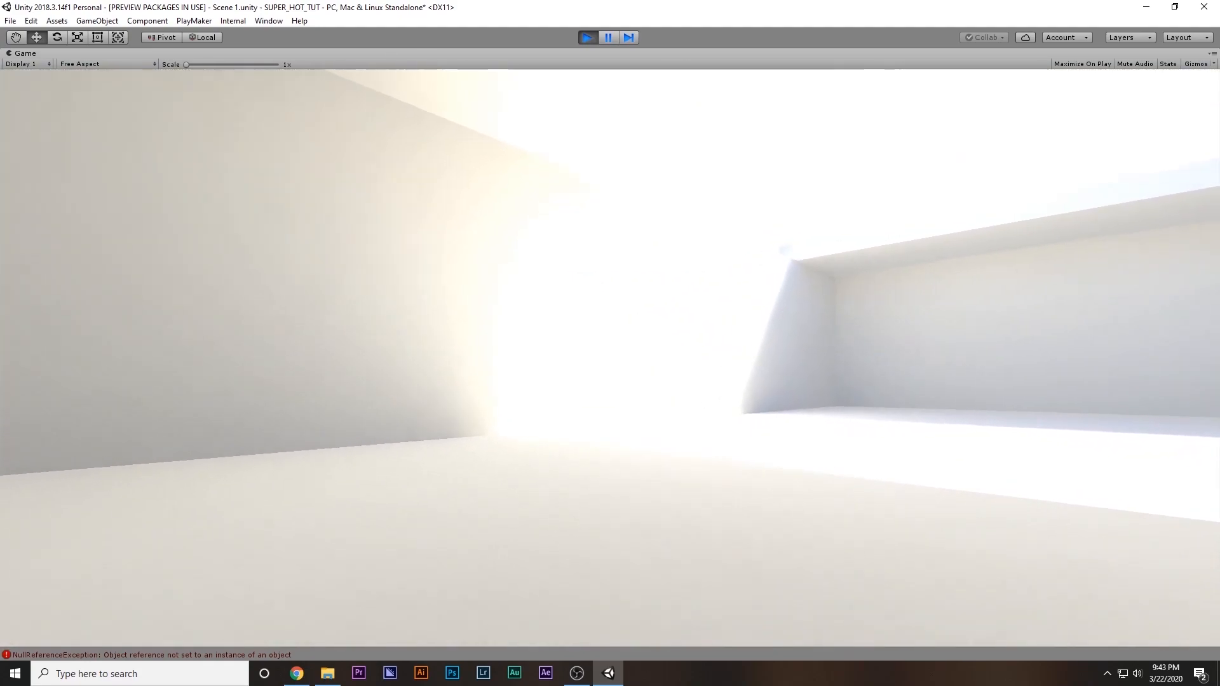
key("w")
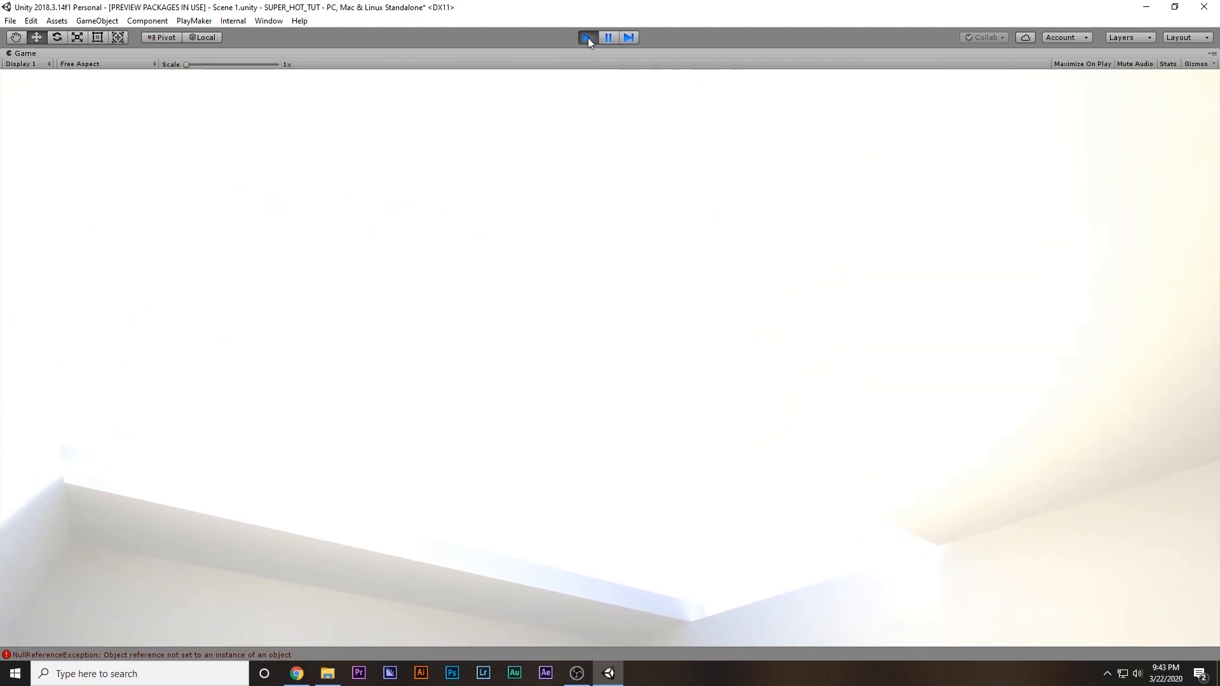
left_click(586, 37)
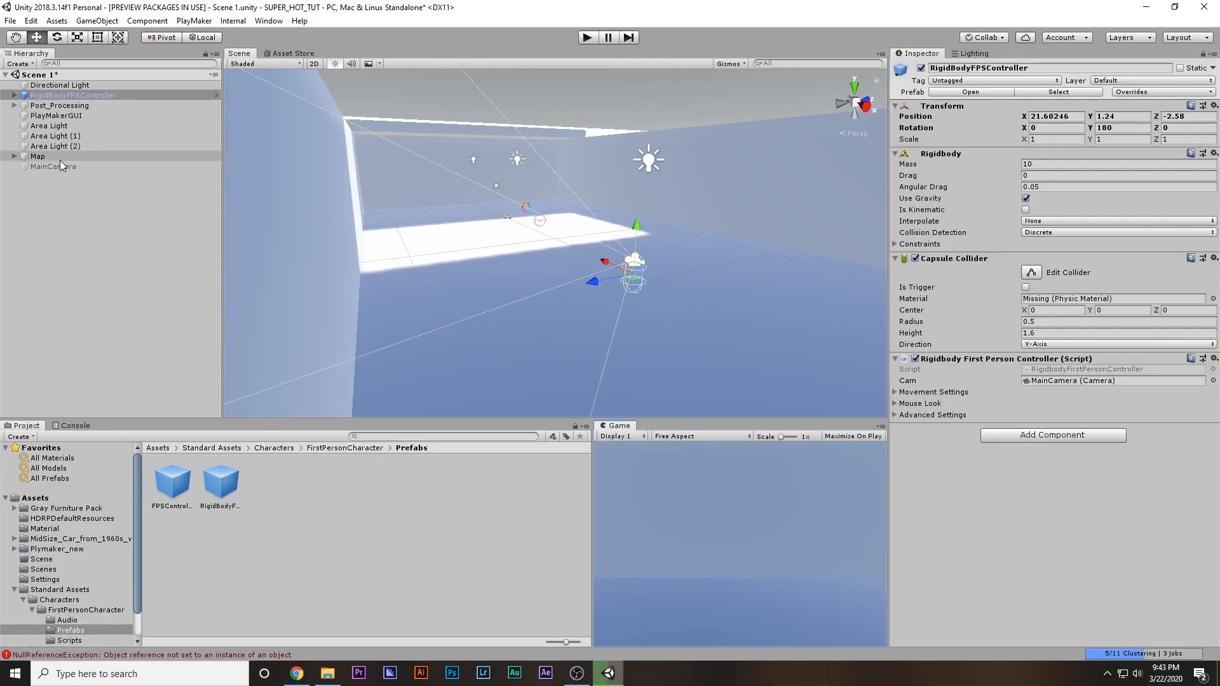
Reactivate the scene's original MainCamera and copy its Post Process Layer component
left_click(57, 165)
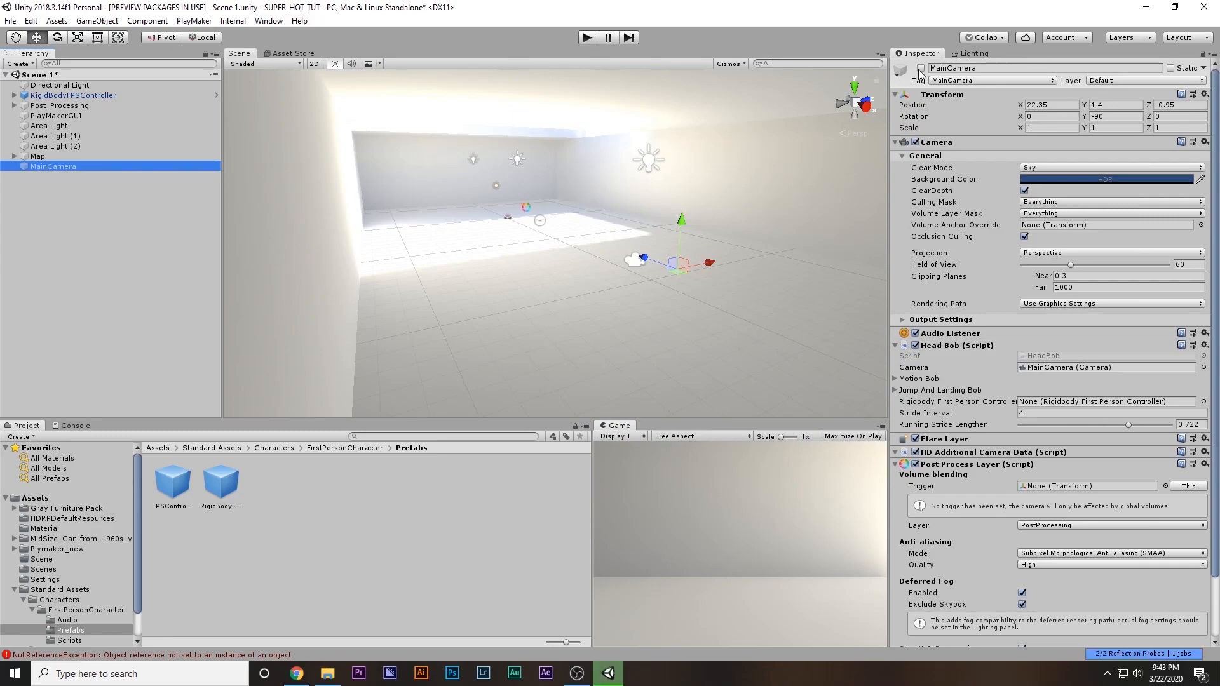
left_click(921, 68)
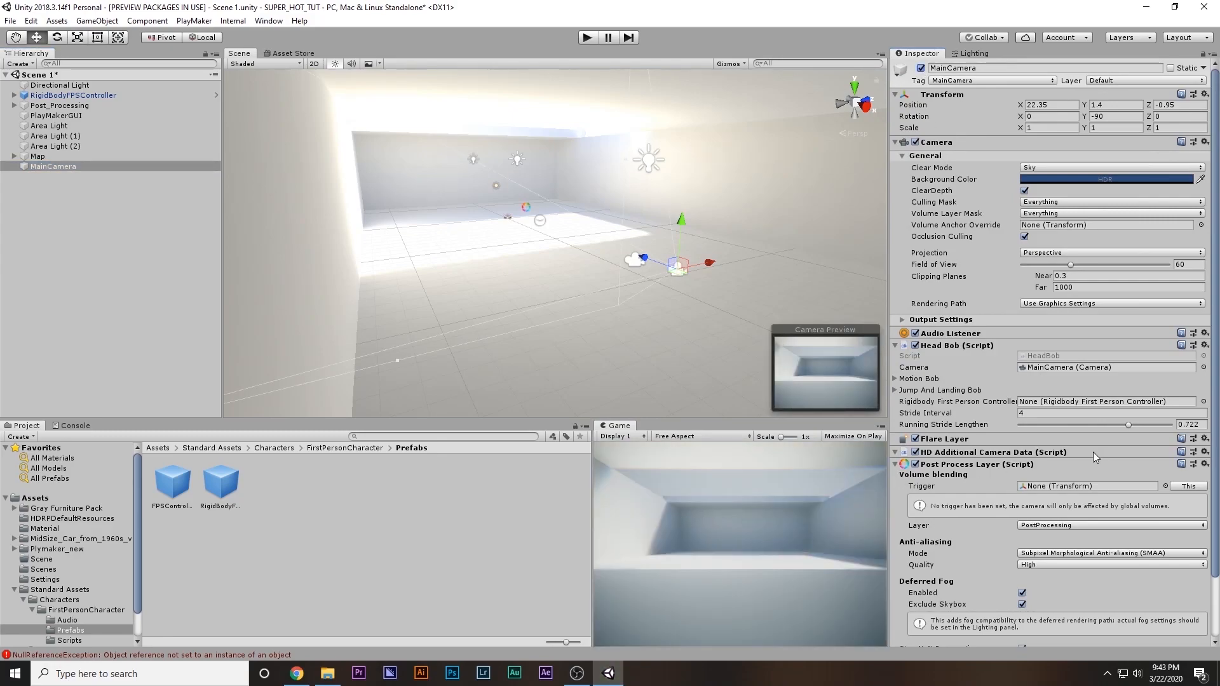
left_click(1205, 465)
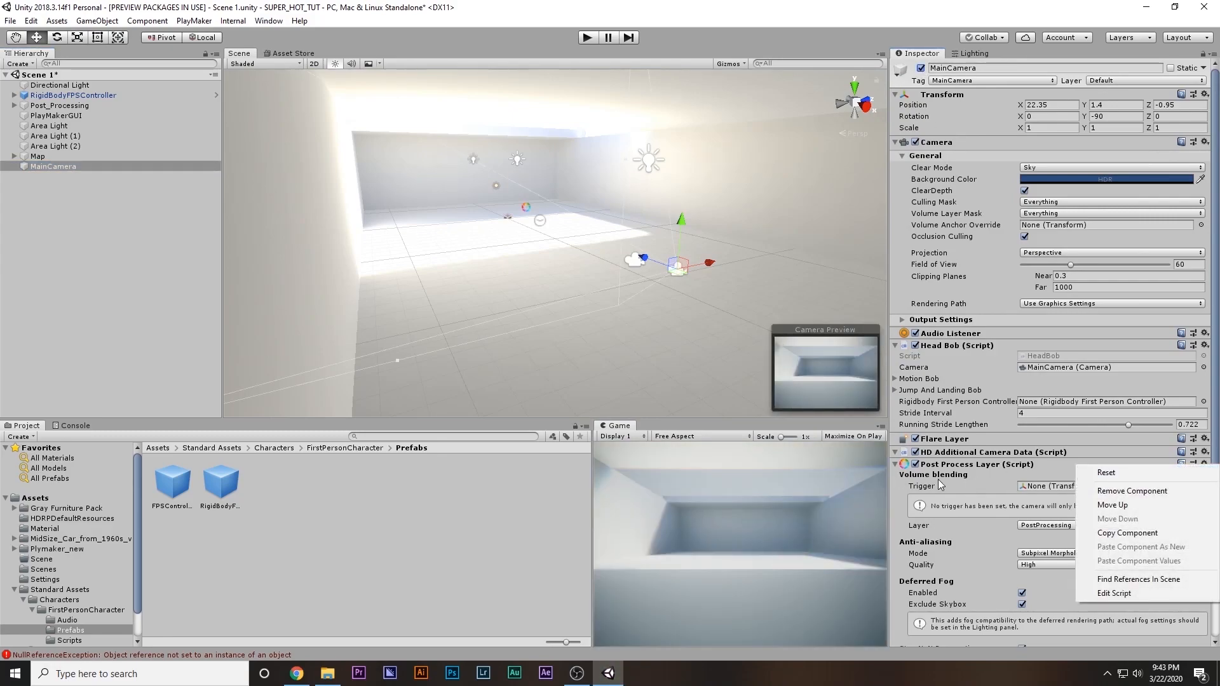
left_click(1127, 533)
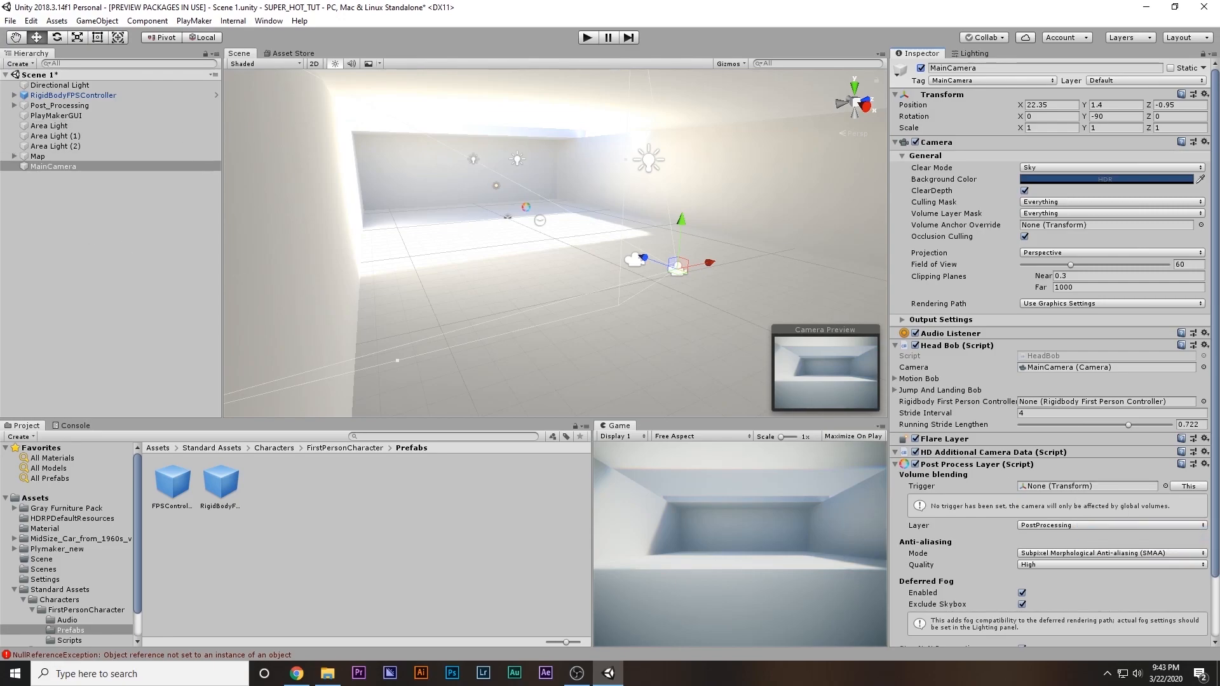
Paste the copied Post Process Layer as a new component onto the MainCamera inside RigidBodyFPSController
left_click(14, 96)
left_click(61, 105)
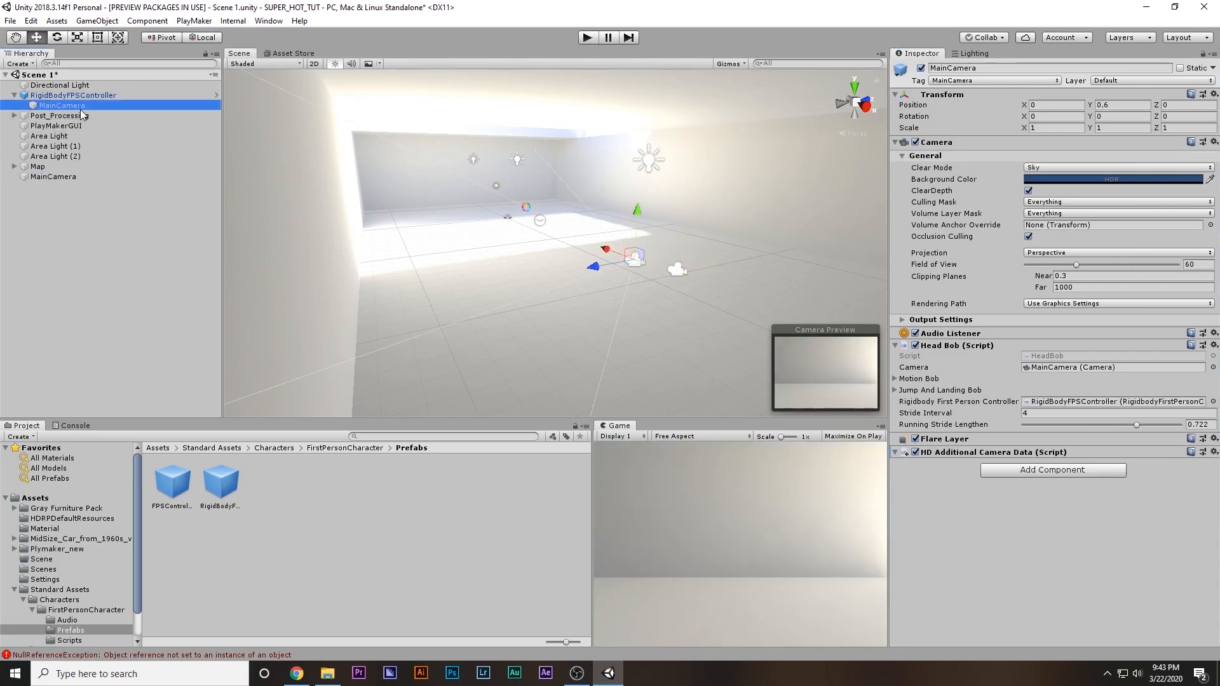
left_click(1204, 453)
left_click(1214, 452)
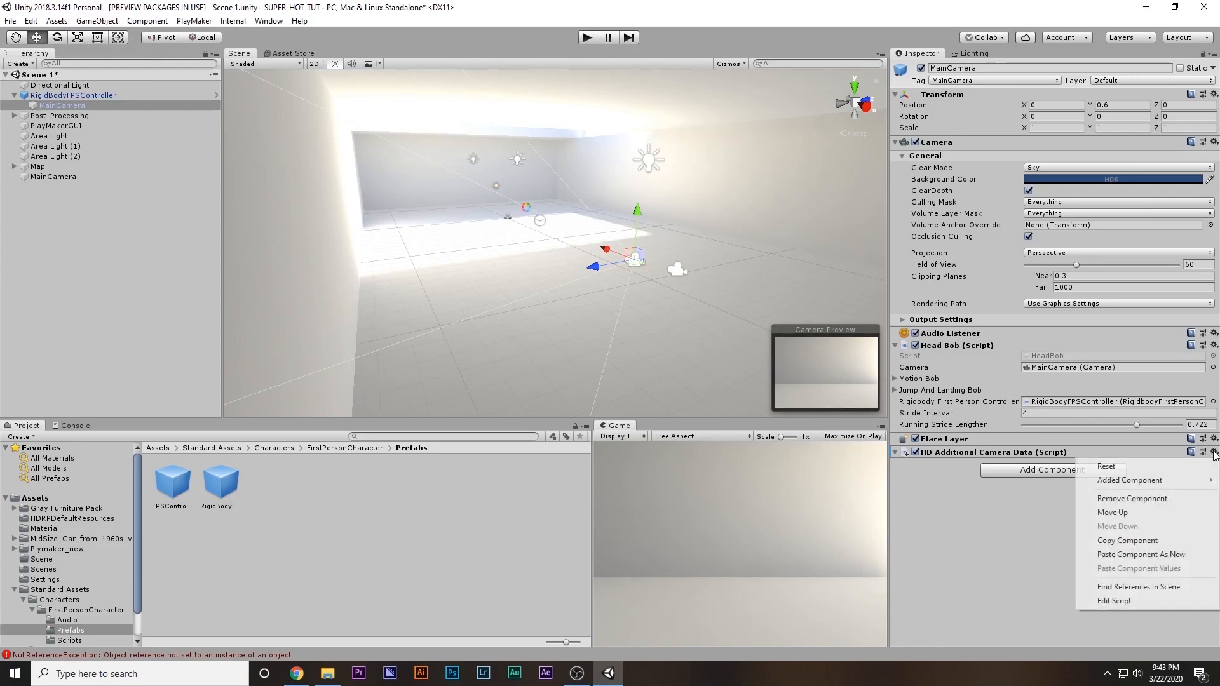
left_click(1181, 555)
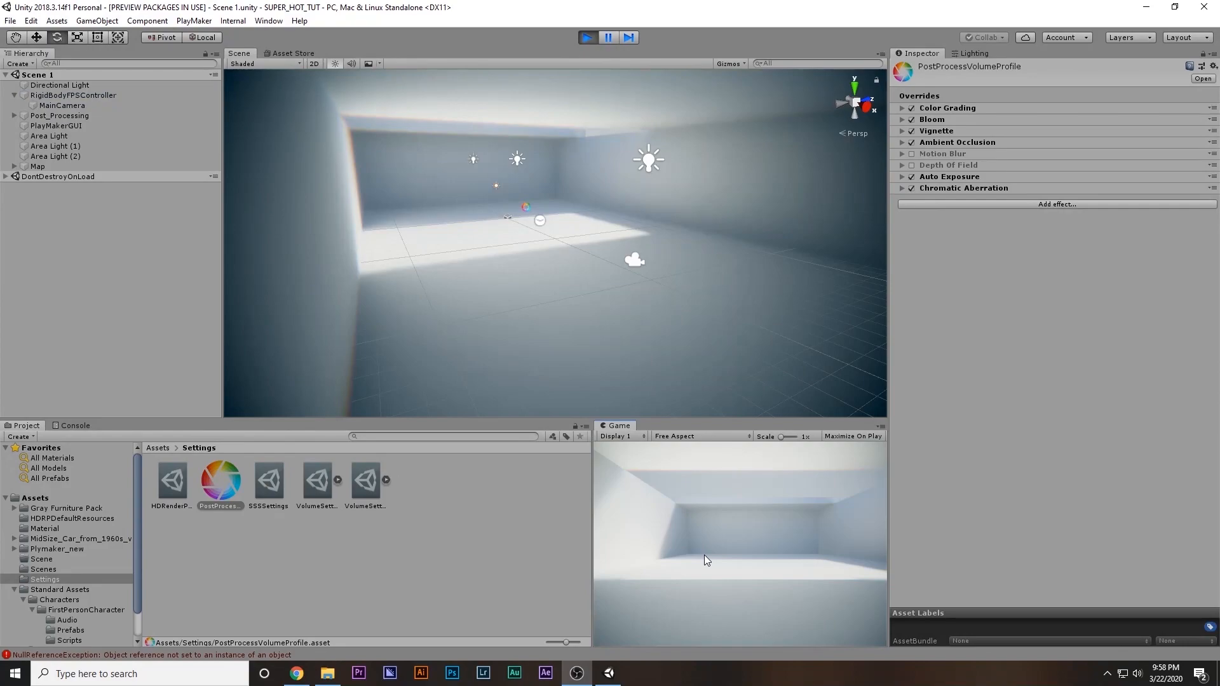
Play-test the room by walking and looking around through the first-person controller's post-processed camera, and stop the game
left_click(704, 554)
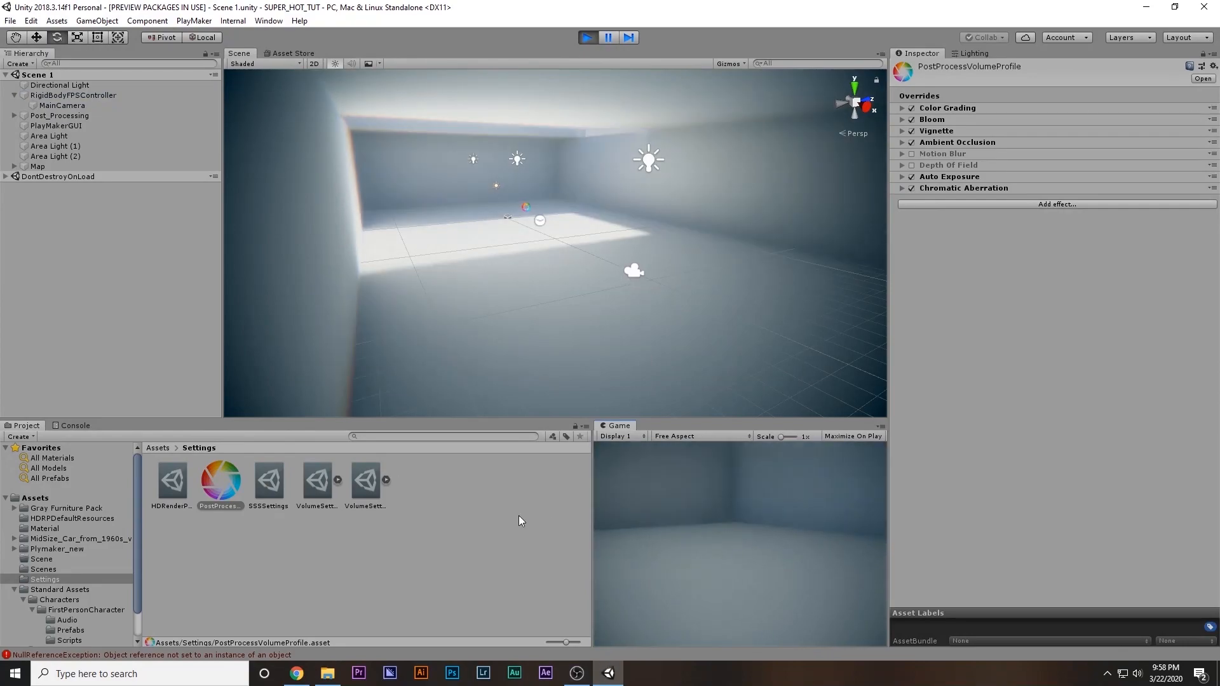
key("w")
key("w")
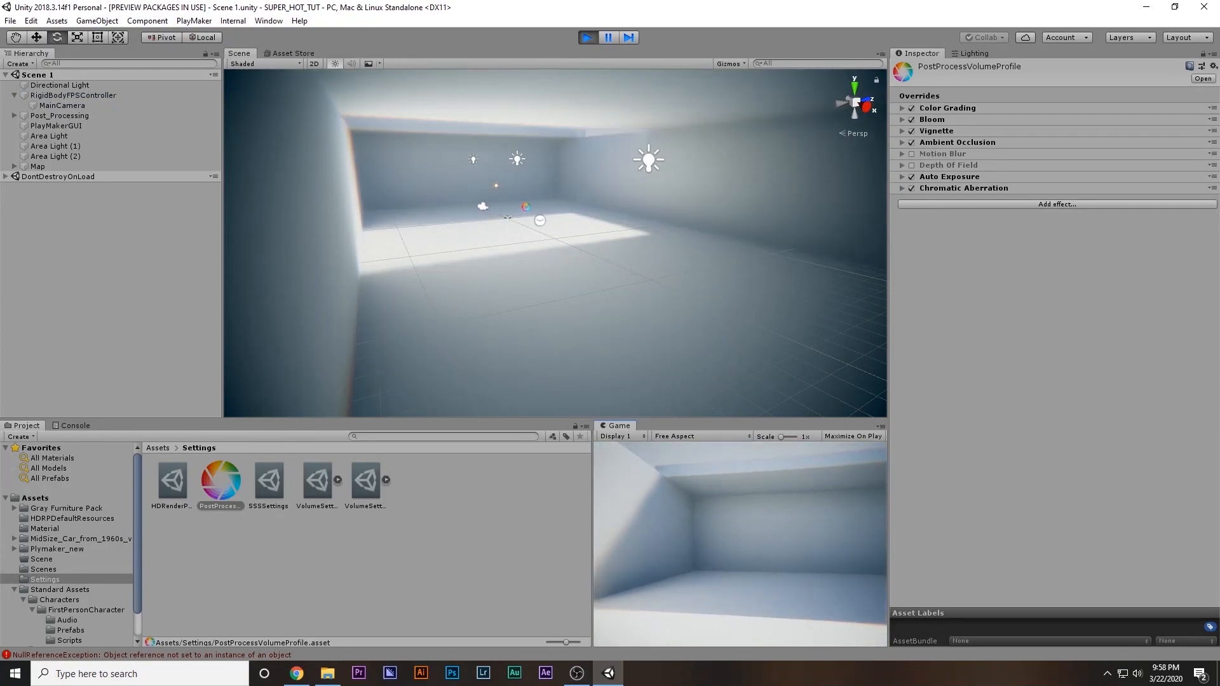
key("Escape")
key("w")
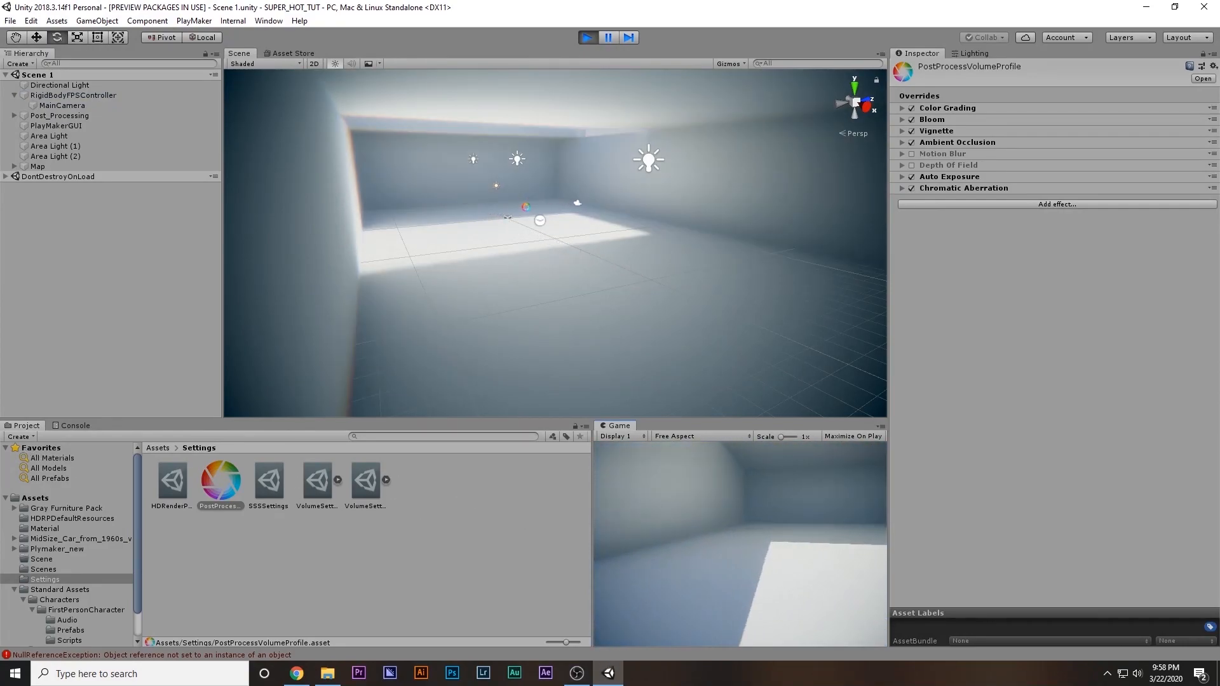
left_click(733, 521)
key("w")
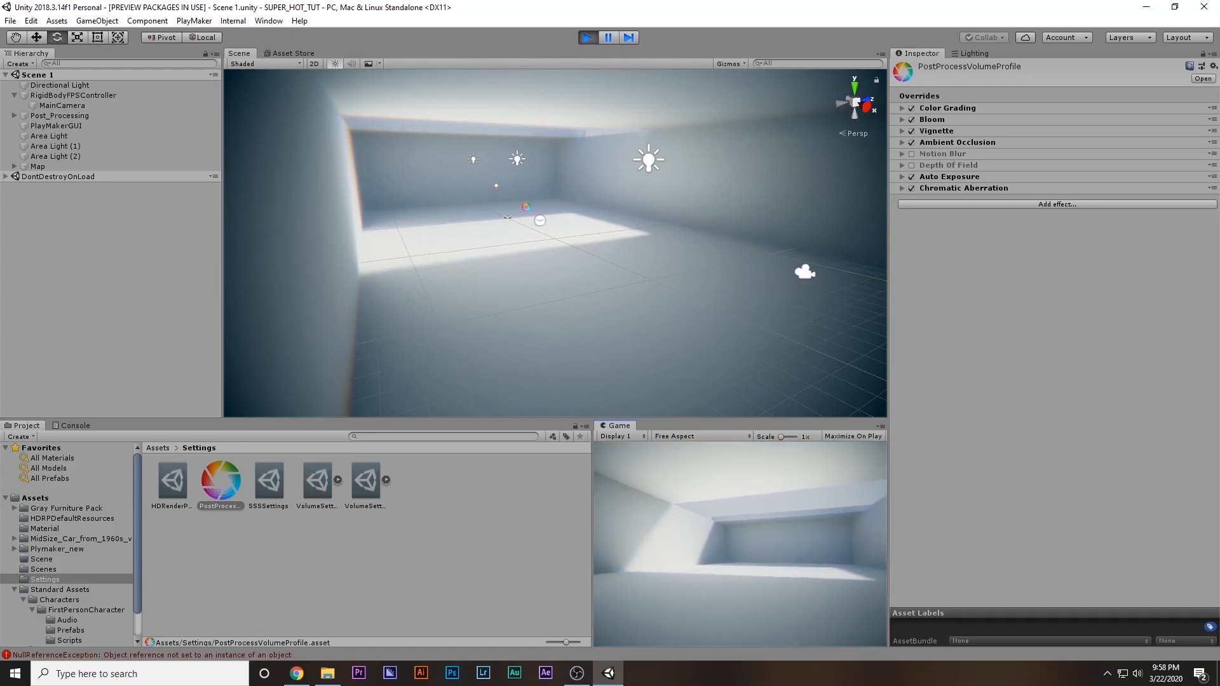
key("w")
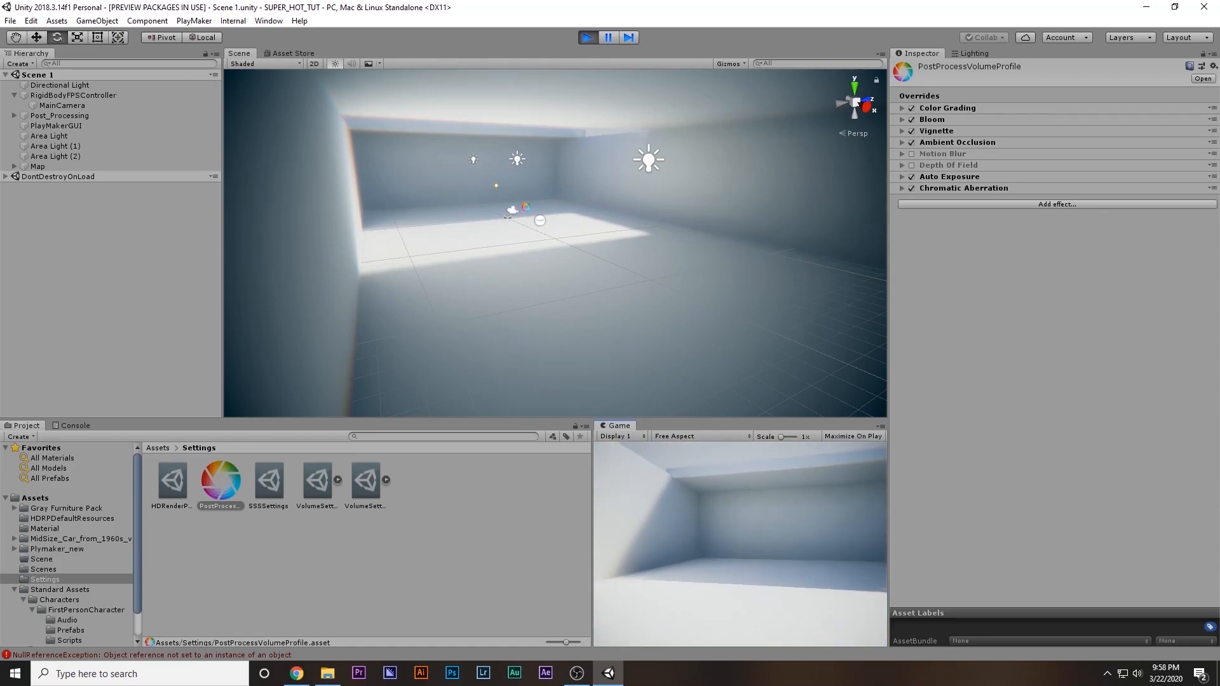
key("Escape")
key("w")
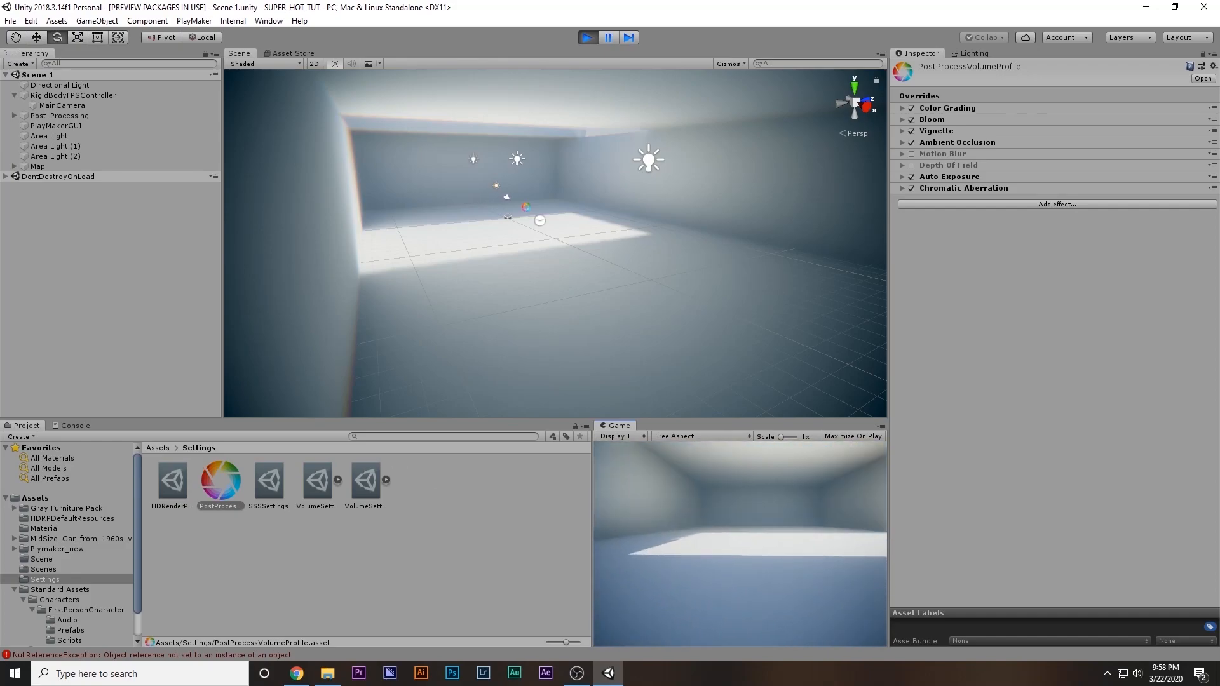
left_click(649, 494)
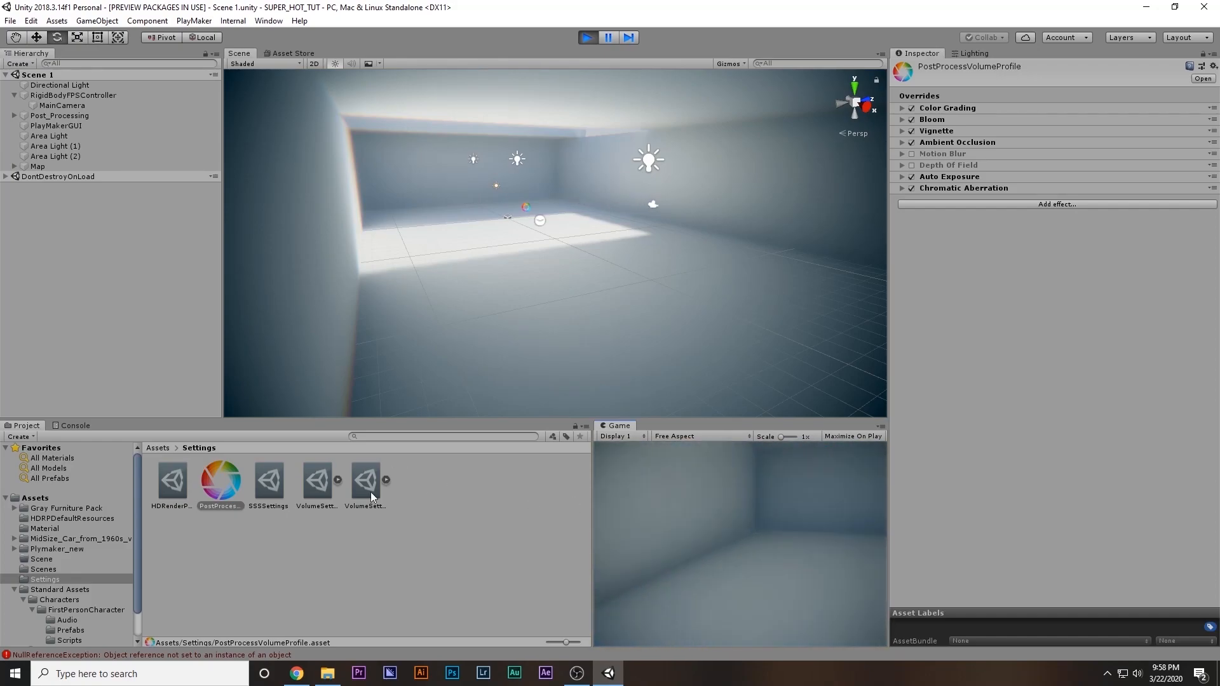
key("w")
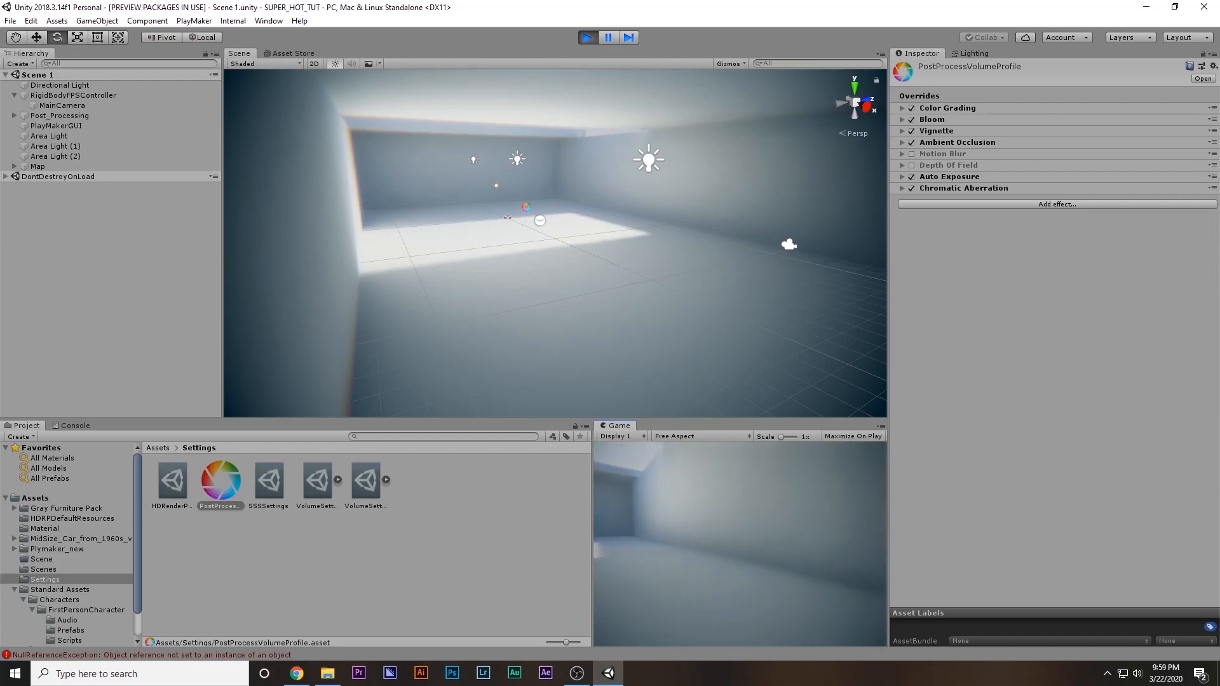
key("ctrl+p")
Preview the beretta_001 model and add it as a child of the MainCamera inside RigidBodyFPSController
left_click(179, 551)
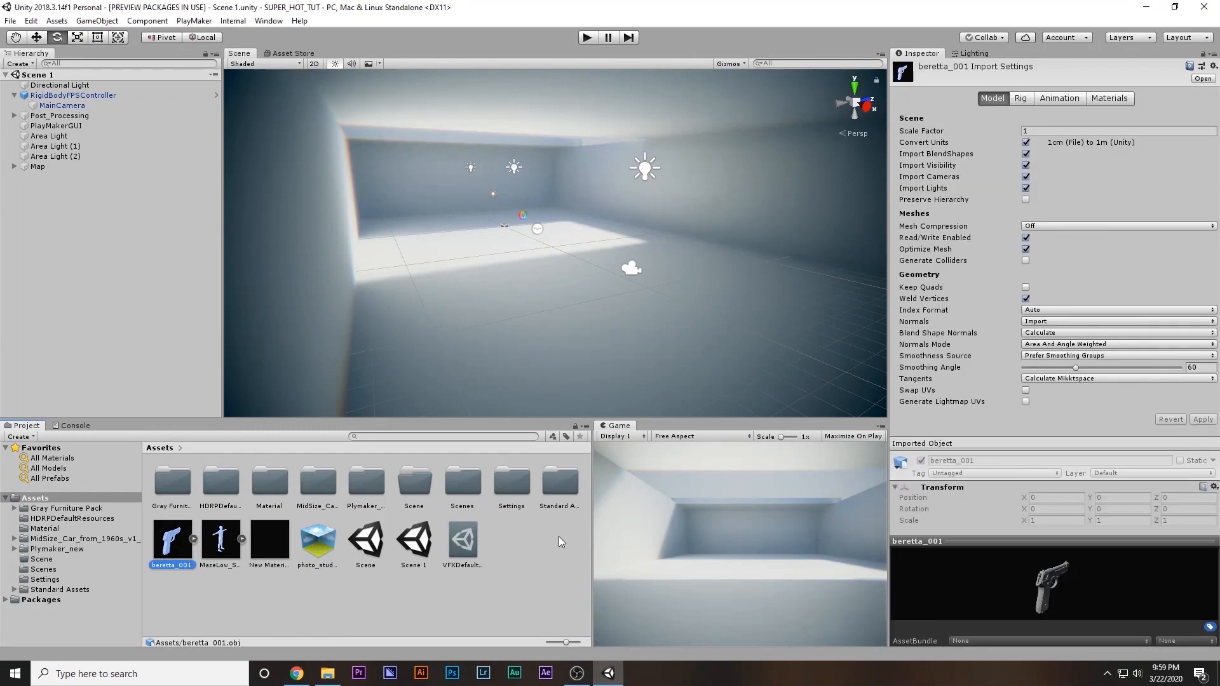
left_click_drag(1039, 542, 1039, 426)
left_click_drag(1055, 512, 1012, 510)
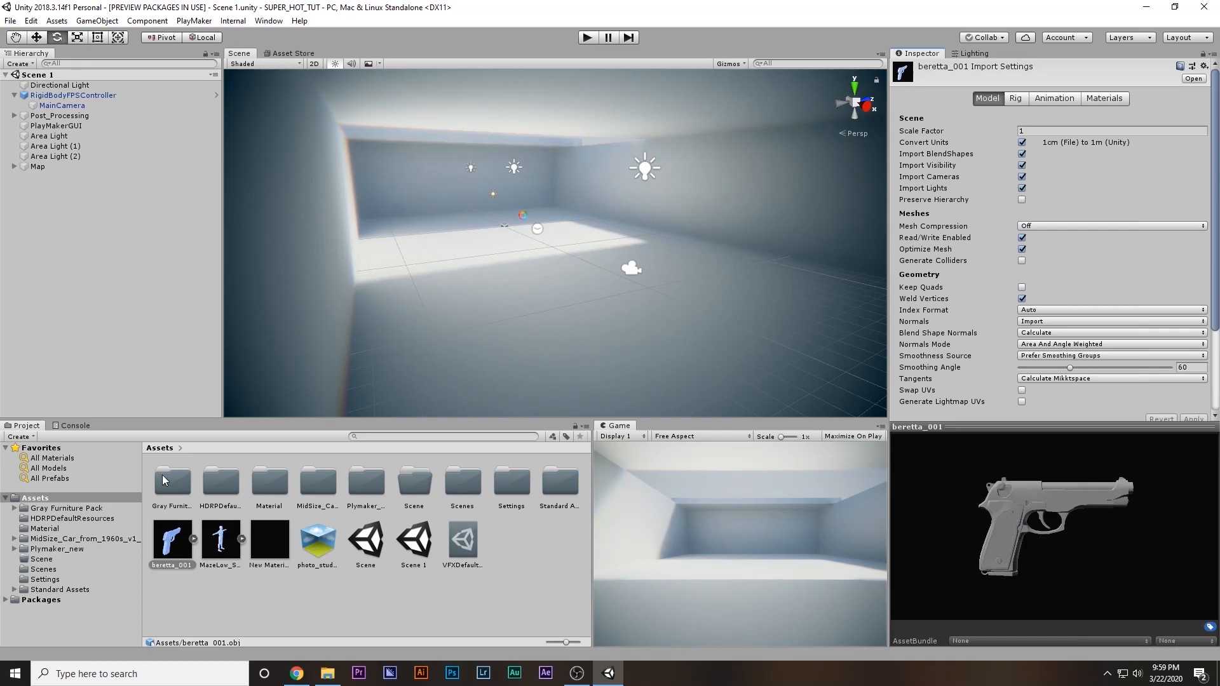
left_click_drag(180, 540, 62, 109)
Rotate beretta_001 to about 105 degrees around its Y axis
middle_click_drag(628, 281, 600, 283)
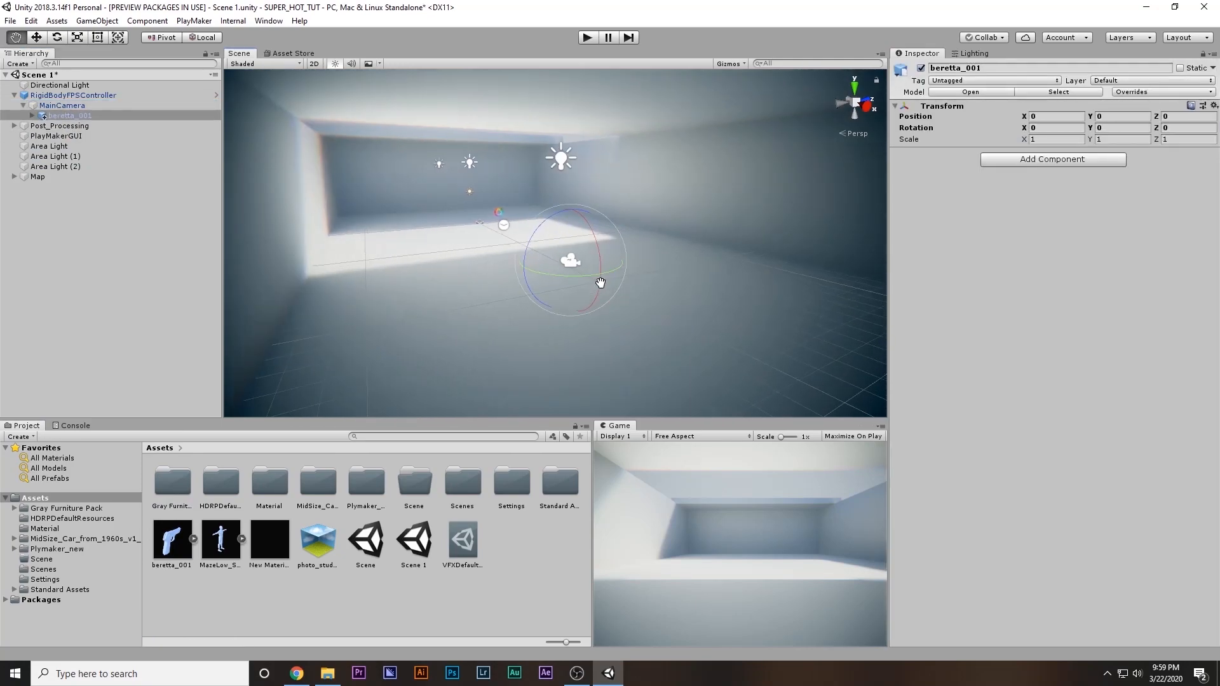
scroll(600, 284, "up", 2)
key("f")
left_click_drag(589, 247, 463, 275)
key("w")
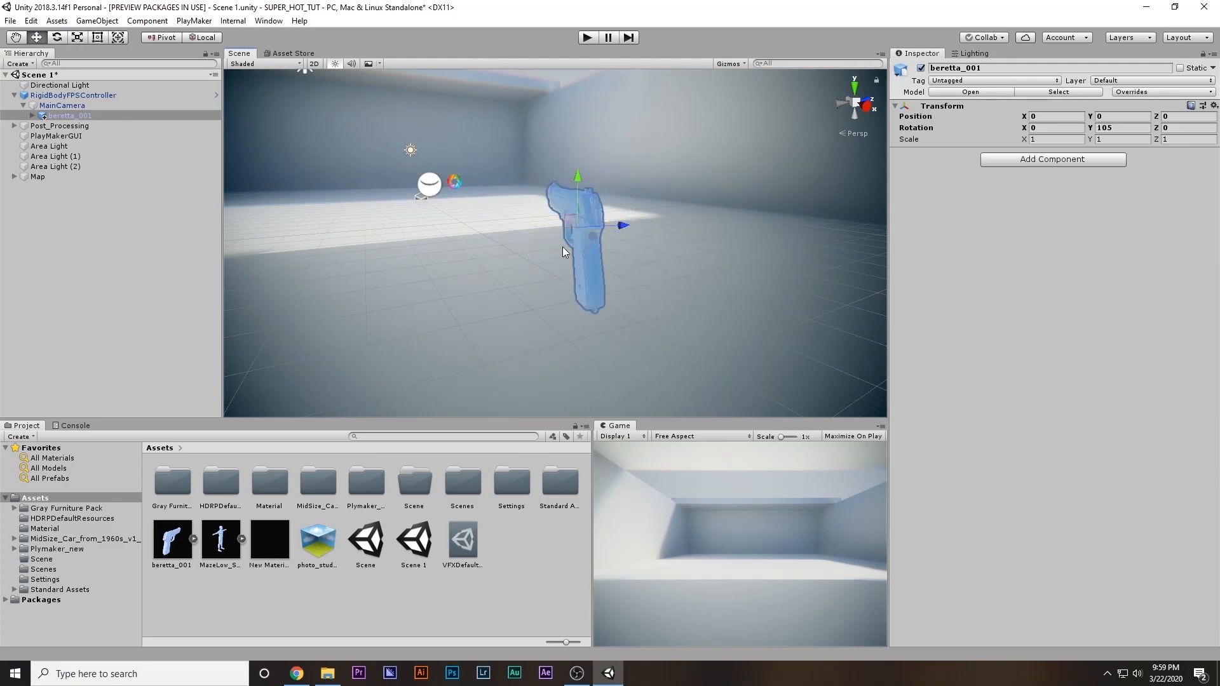
Place beretta_001 at about X 0.198, Y -0.062, Z 0.329 with a Y rotation of about 88.85, and check it in the enlarged Game view
left_click_drag(597, 238, 594, 202)
key("e")
key("w")
left_click_drag(566, 147, 565, 167)
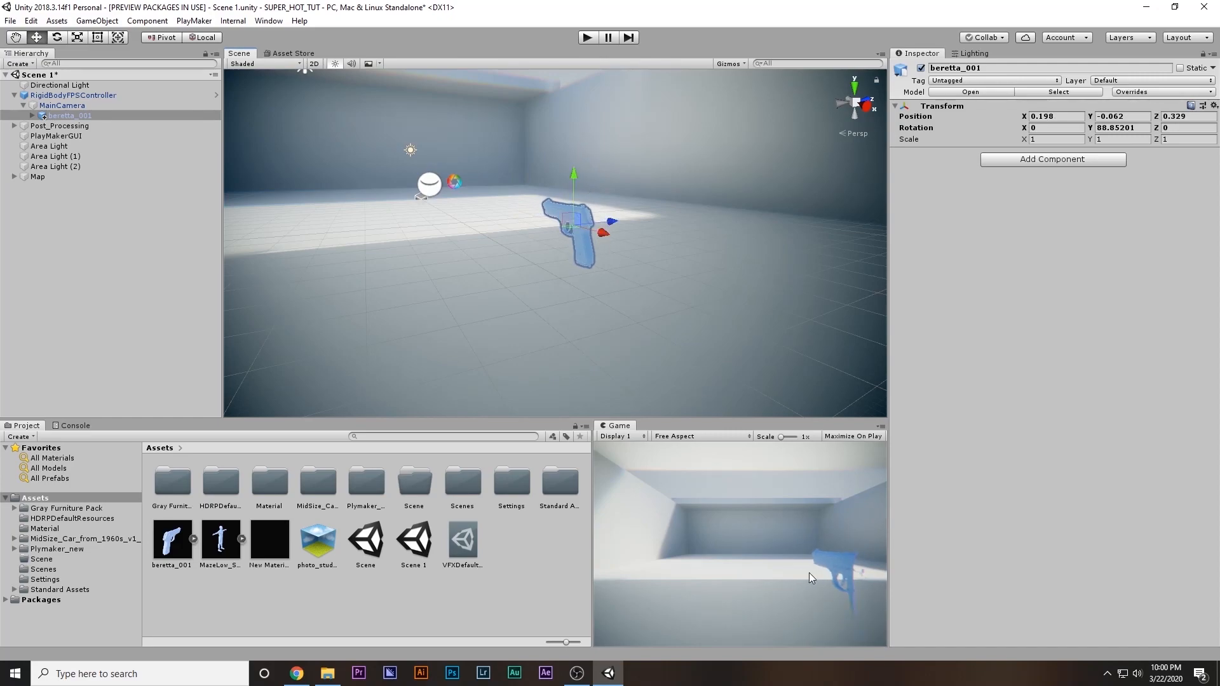
key("shift+space")
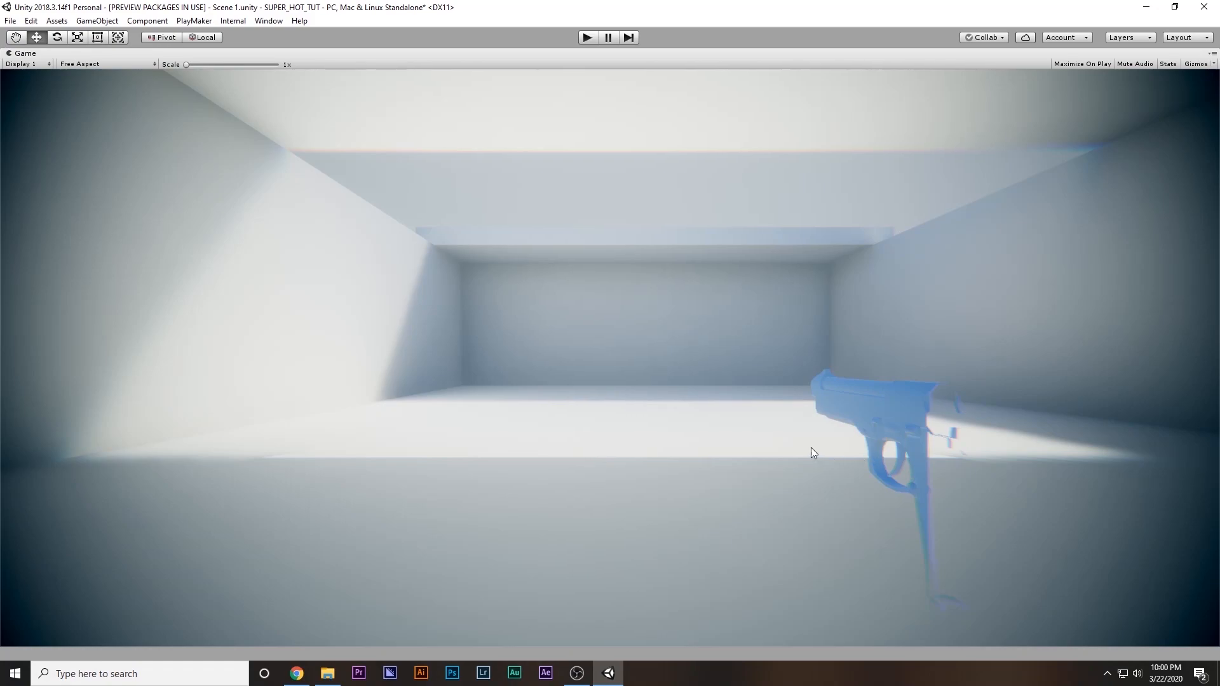
key("shift+space")
Reduce the near clipping plane of the controller's MainCamera so the whole pistol renders, and check it in the enlarged Game view
left_click(81, 104)
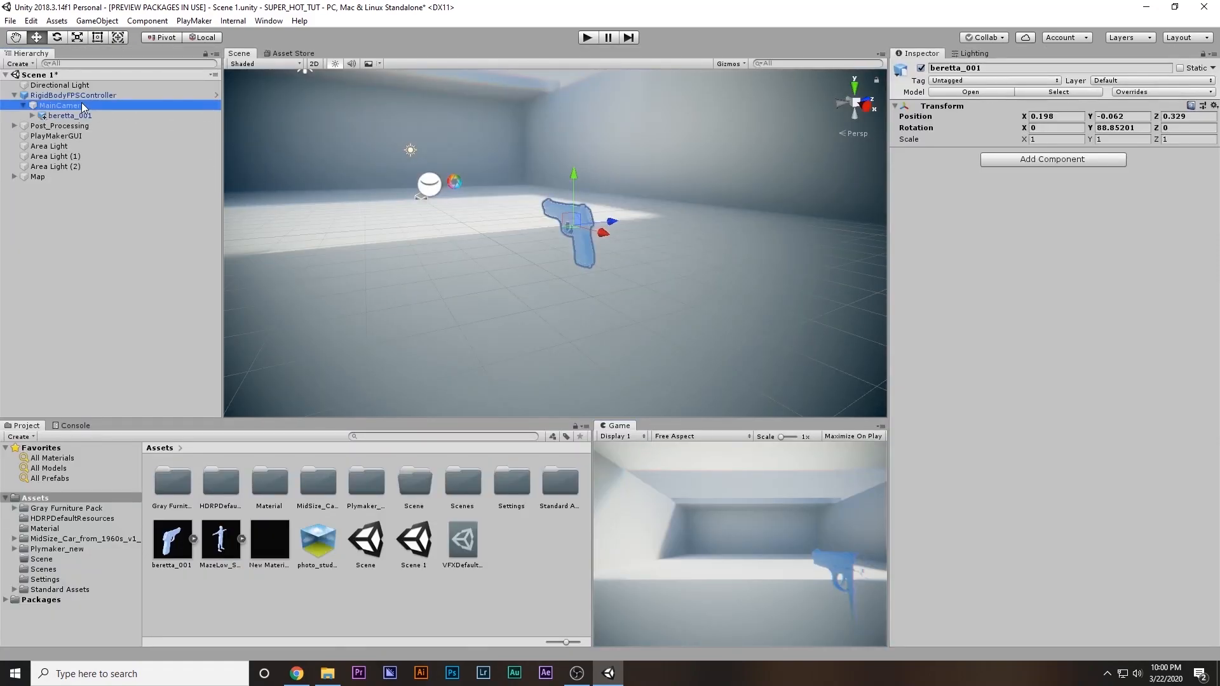
key("alt")
left_click_drag(1052, 280, 1034, 279)
double_click(1088, 279)
type("1")
key("Return")
key("shift+space")
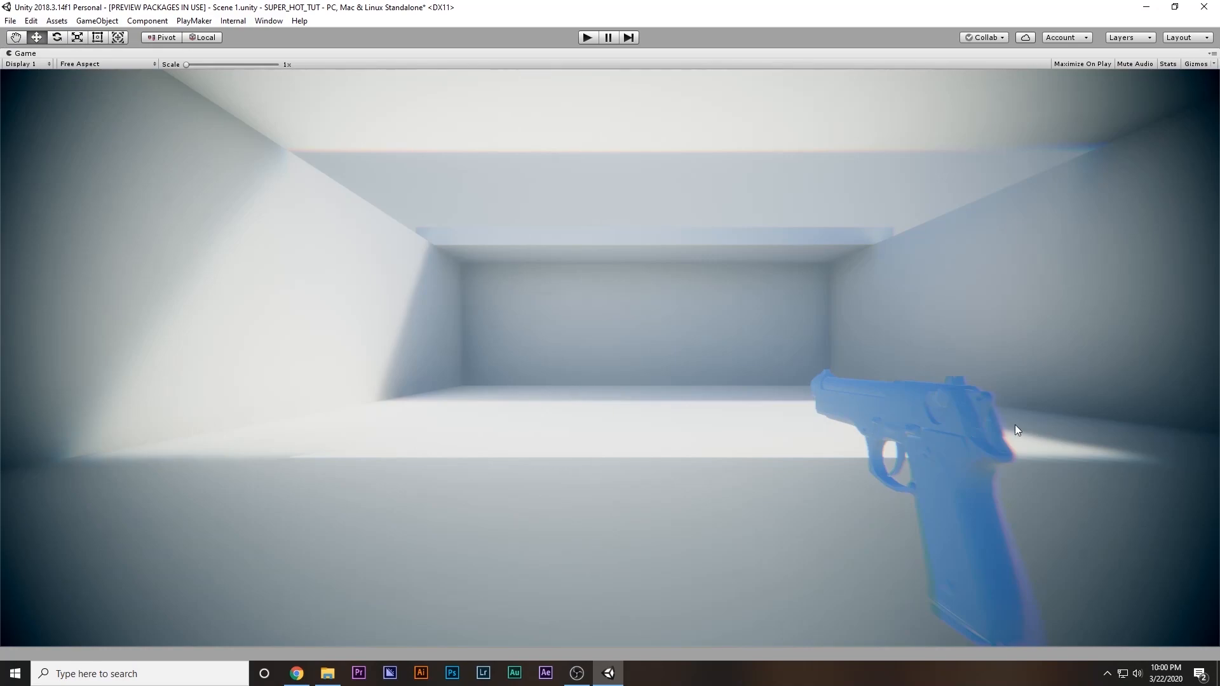
Reposition the pistol to about X 0.163, Y -0.069, Z 0.284, checking its framing in the enlarged Game view
key("shift+space")
key("shift+space")
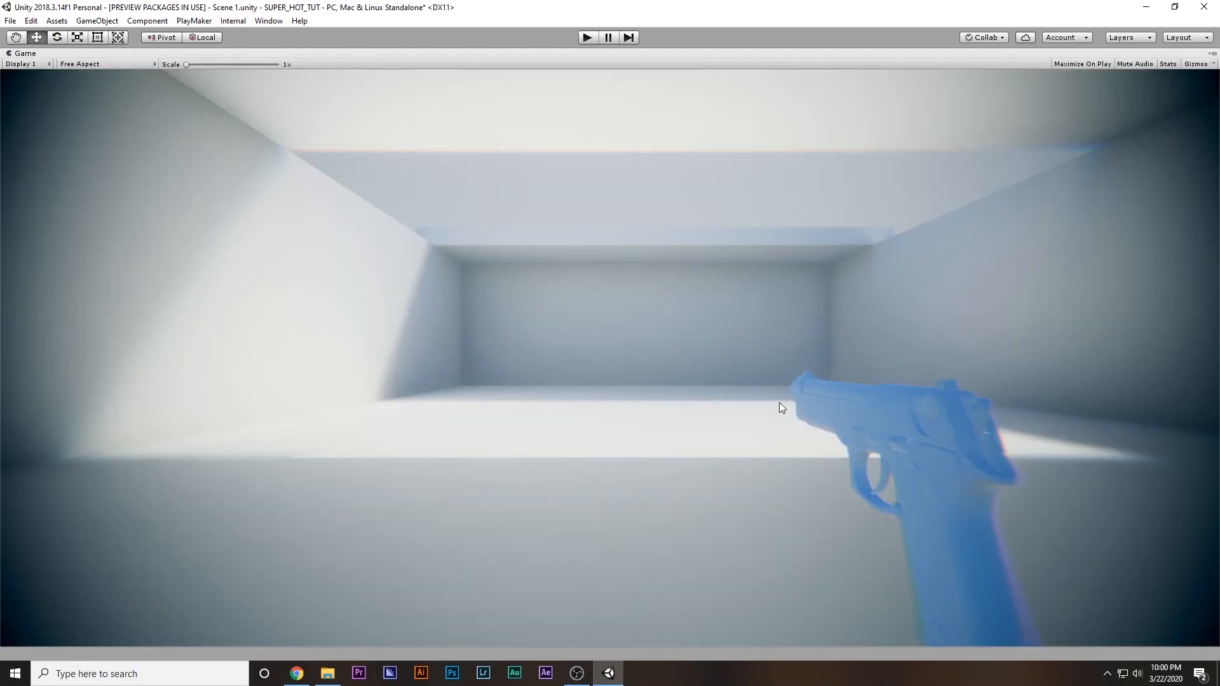
key("shift+space")
left_click_drag(569, 180, 572, 187)
key("shift+space")
key("shift+space")
Apply the Pistol material from the Material folder to the gun, and play-test the scene in the enlarged Game view
double_click(283, 482)
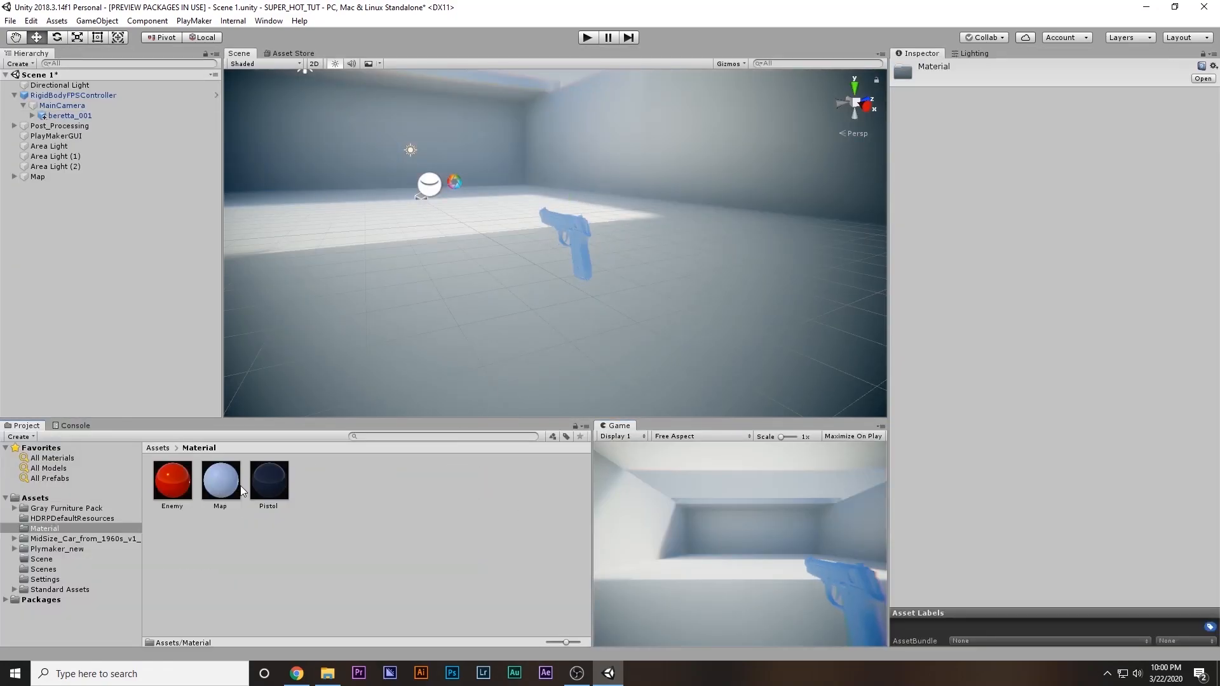
left_click_drag(269, 484, 574, 230)
key("shift+space")
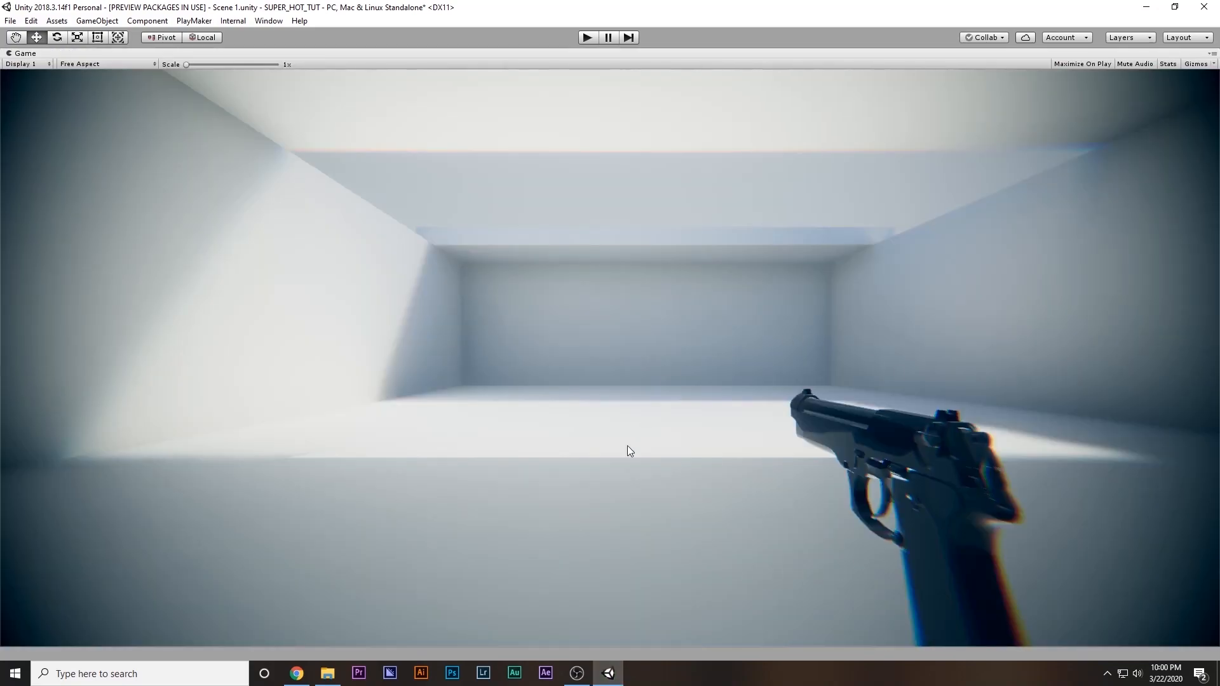
left_click(583, 38)
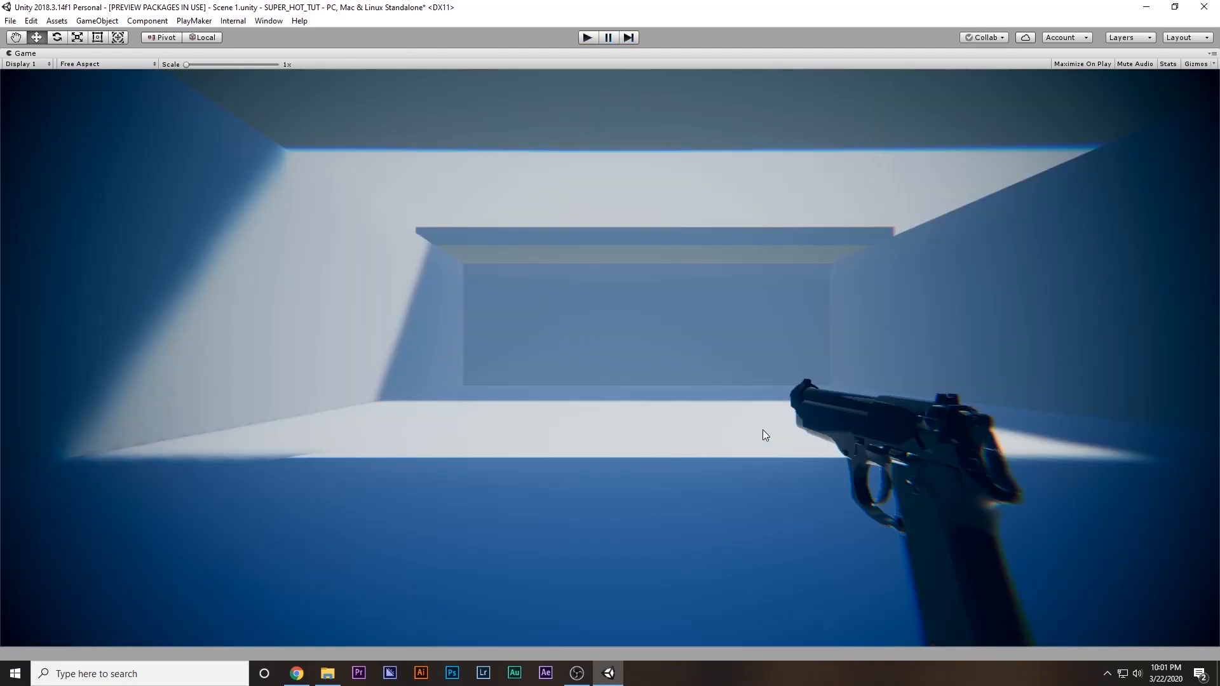
key("ctrl+p")
Create an empty child object named Bullet Spawner under the pistol's default mesh
right_click_drag(562, 321, 738, 321)
key("s")
key("d")
key("a")
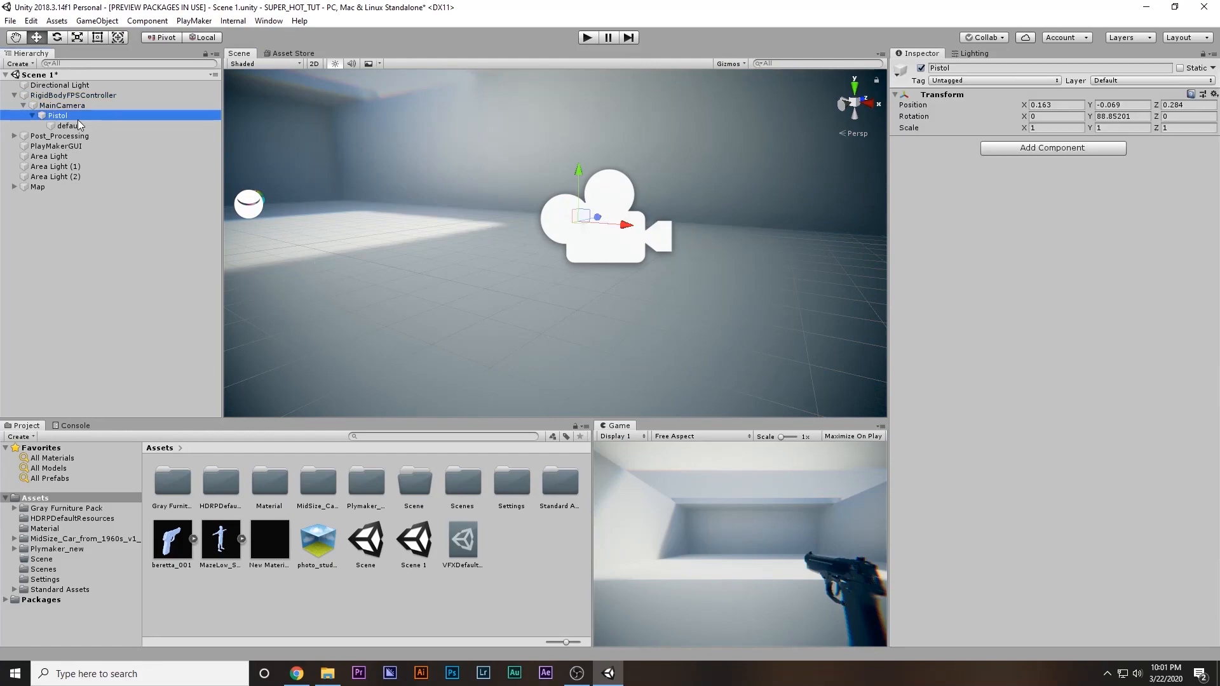
left_click(77, 124)
key("f")
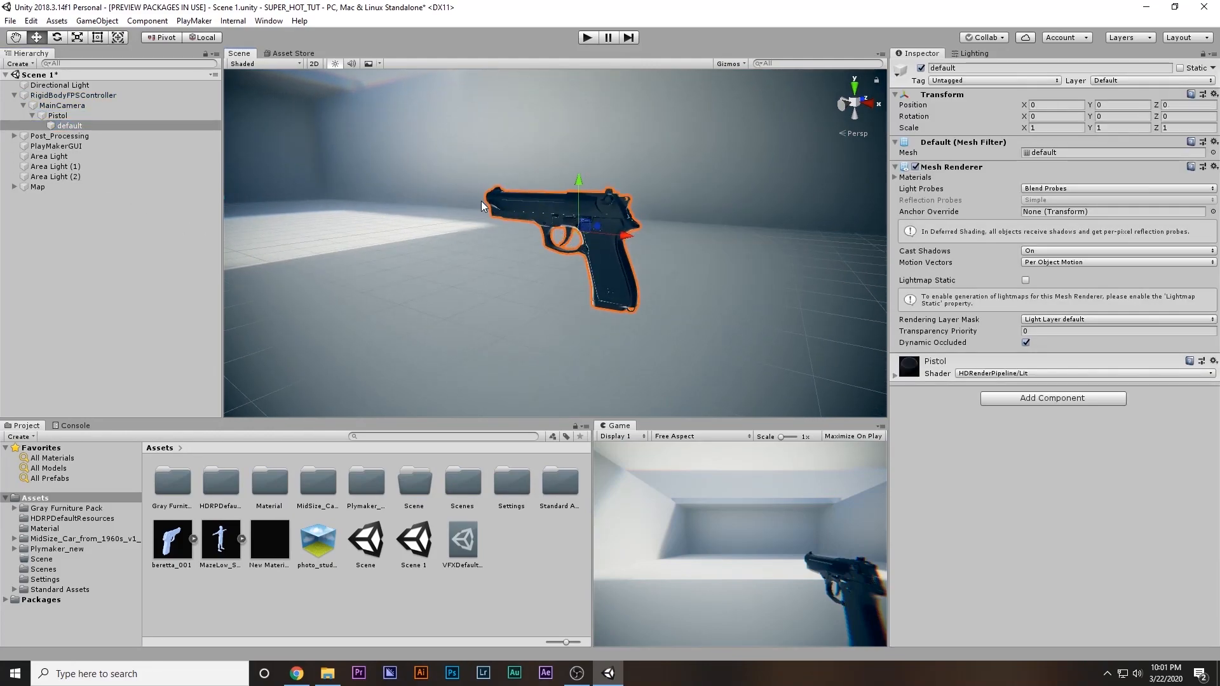
right_click_drag(488, 202, 525, 203)
middle_click_drag(532, 204, 645, 198)
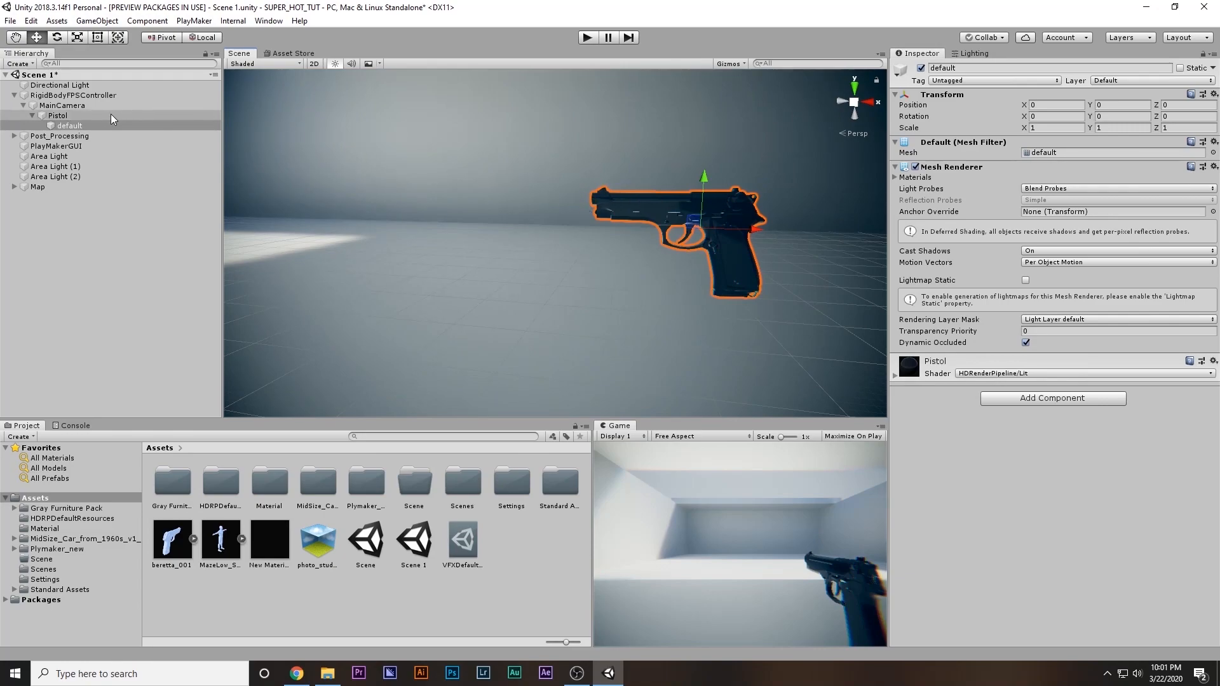
right_click(67, 126)
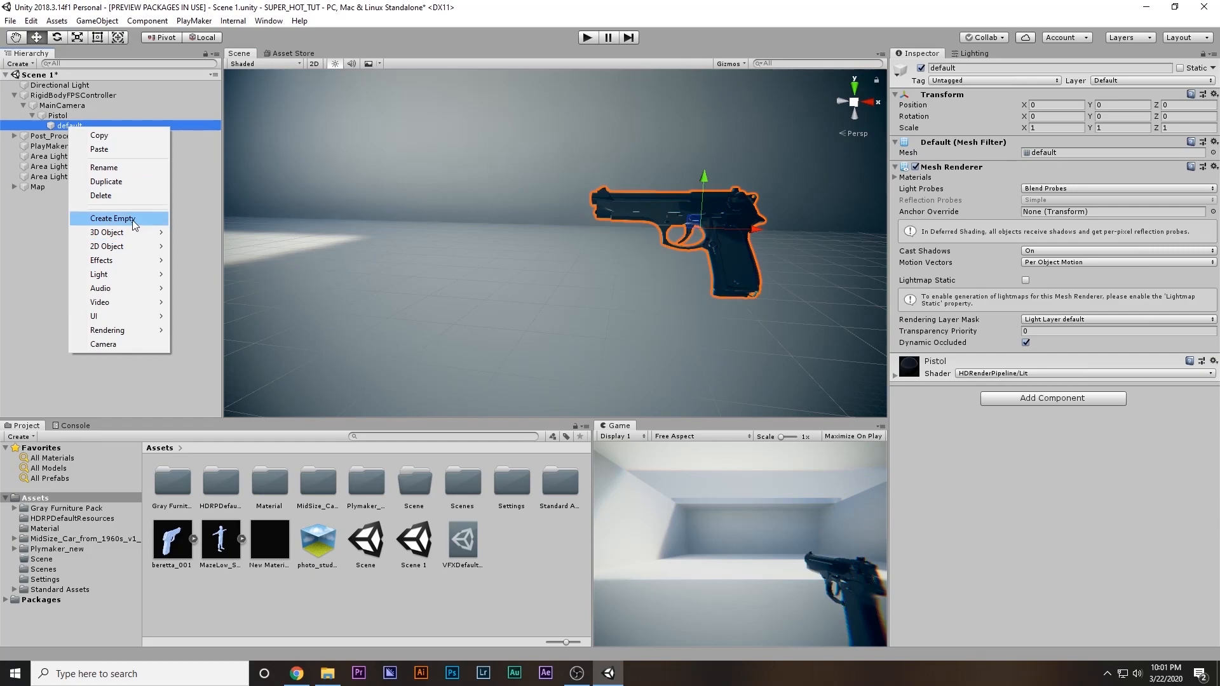
left_click(132, 218)
left_click(1062, 68)
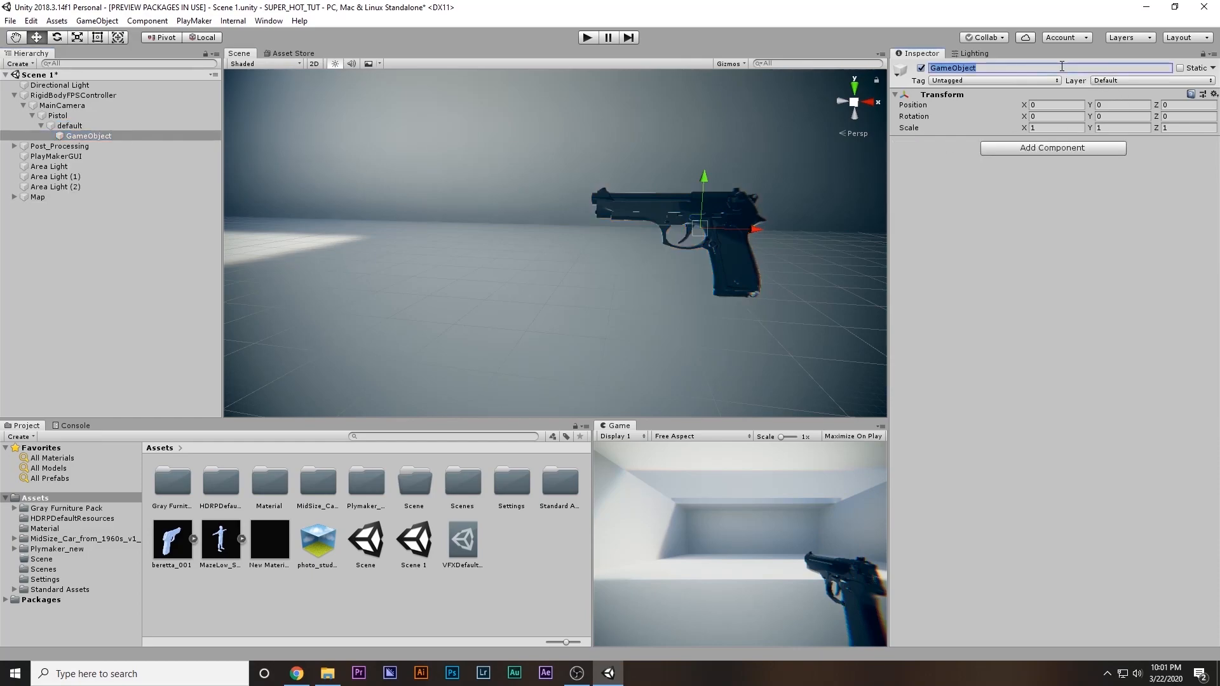
type("Bullet Spawner")
key("Return")
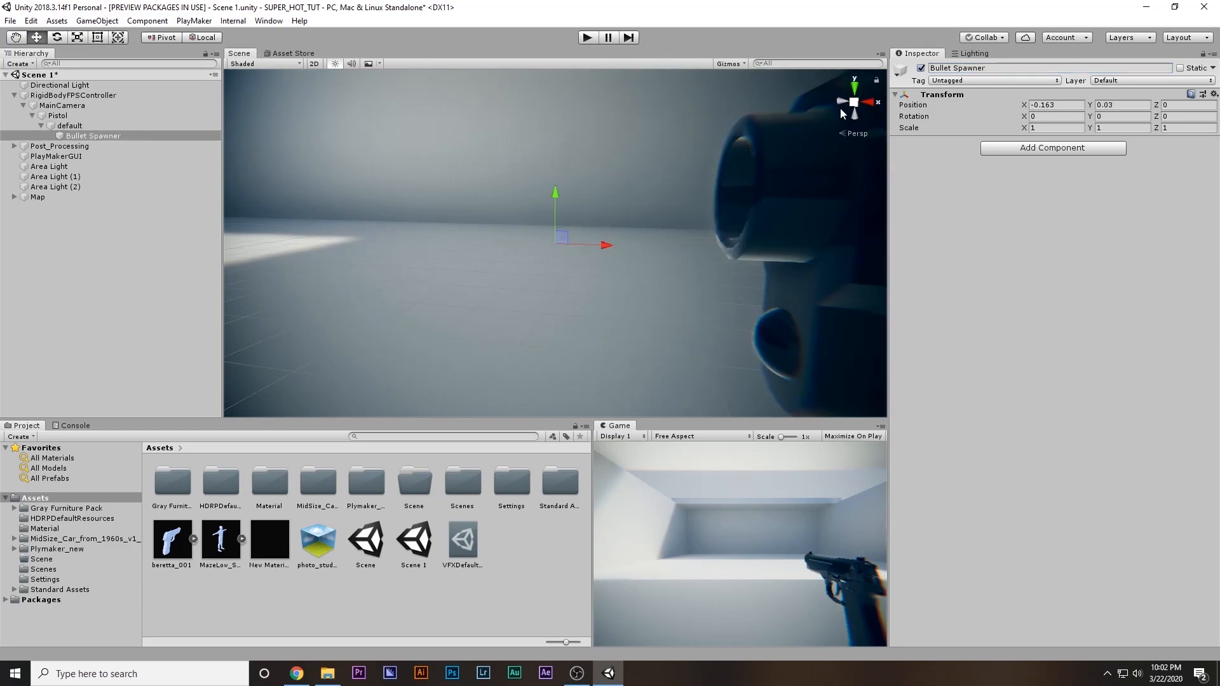
Position Bullet Spawner just in front of the pistol's muzzle, at about X -0.1461, Y 0.0348, Z 0.001
left_click(842, 103)
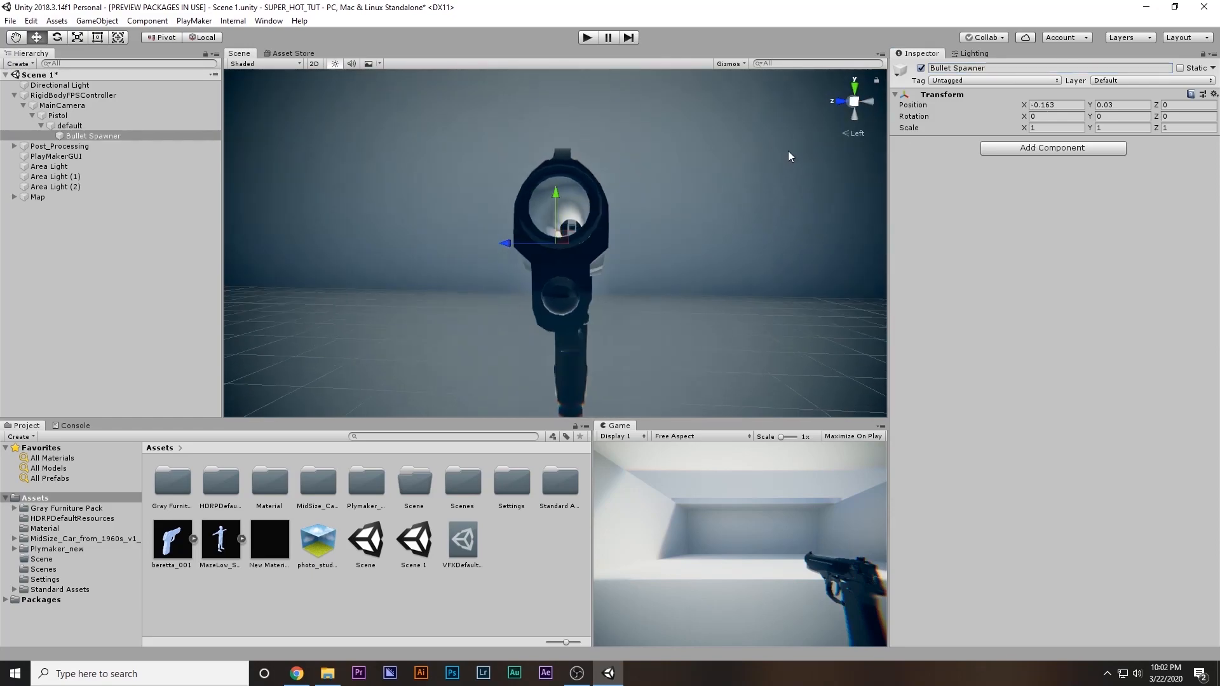
left_click_drag(554, 197, 558, 167)
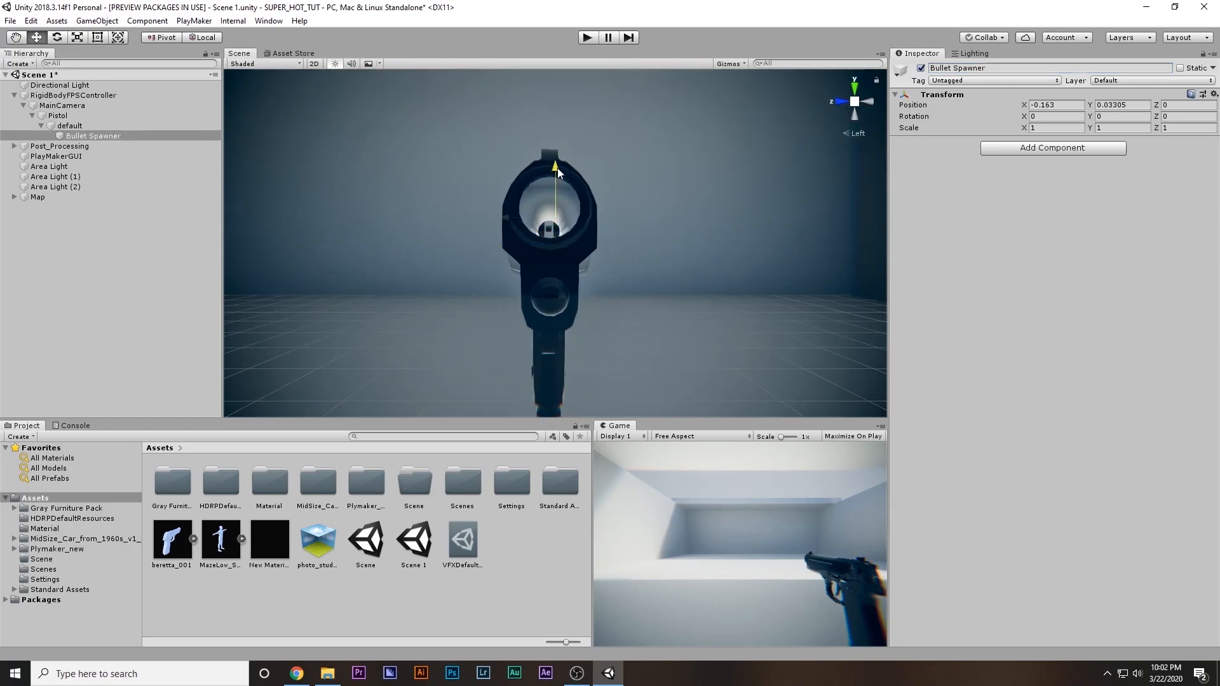
left_click_drag(501, 216, 500, 216)
left_click(840, 102)
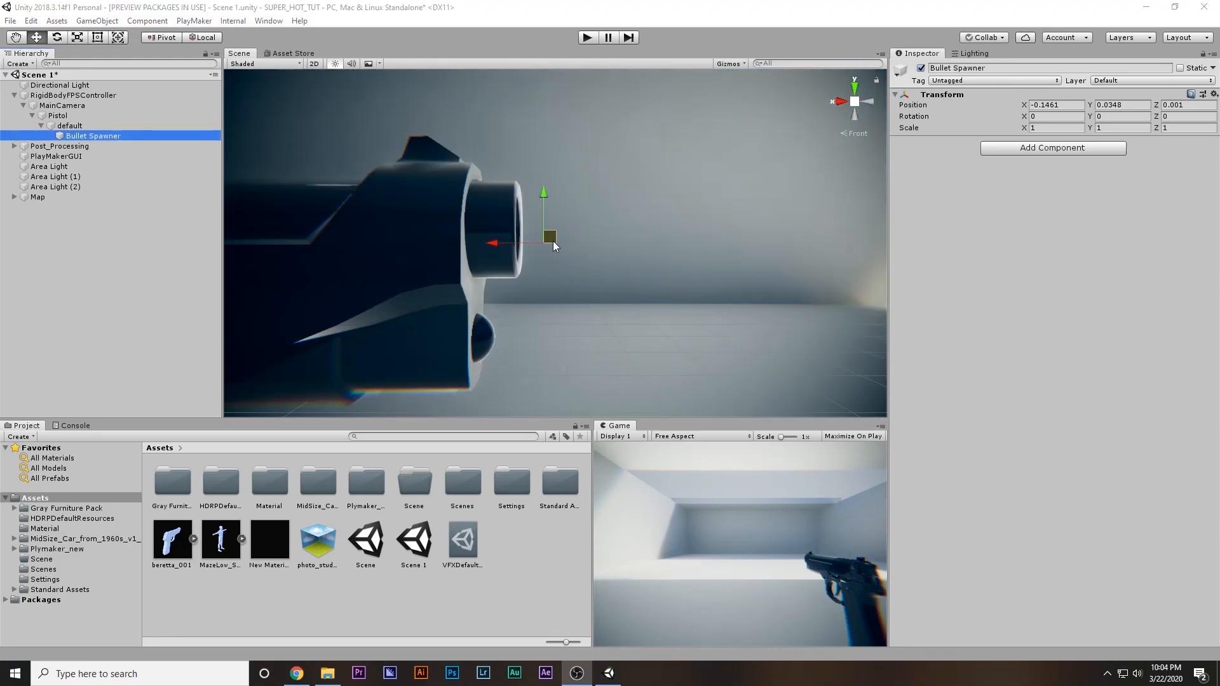
scroll(553, 246, "down", 5)
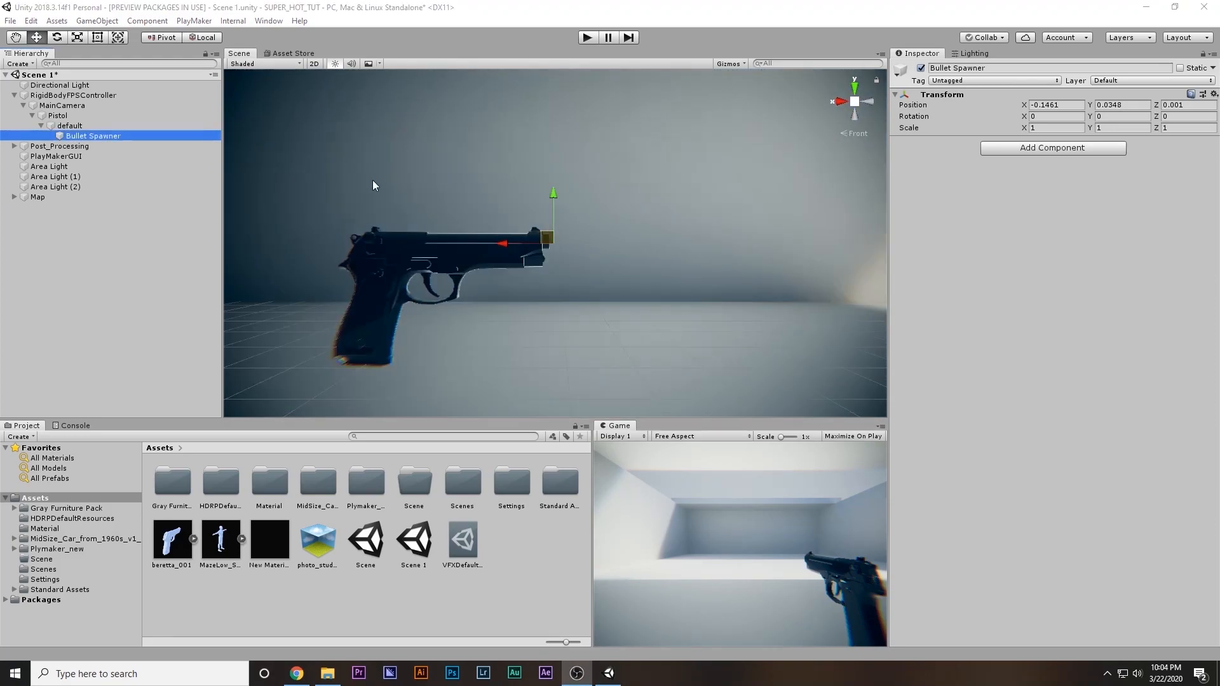
Add a 3D sphere as a child of Bullet Spawner and name it Bullet
right_click(104, 135)
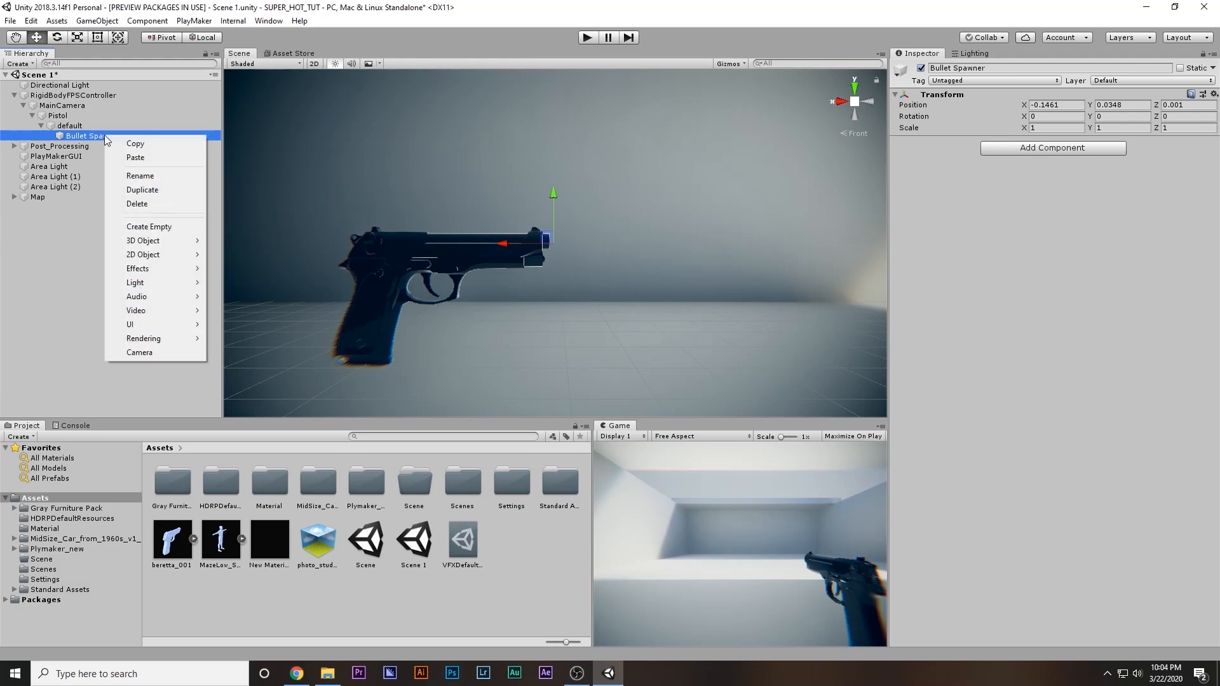
mouse_move(159, 240)
left_click(261, 254)
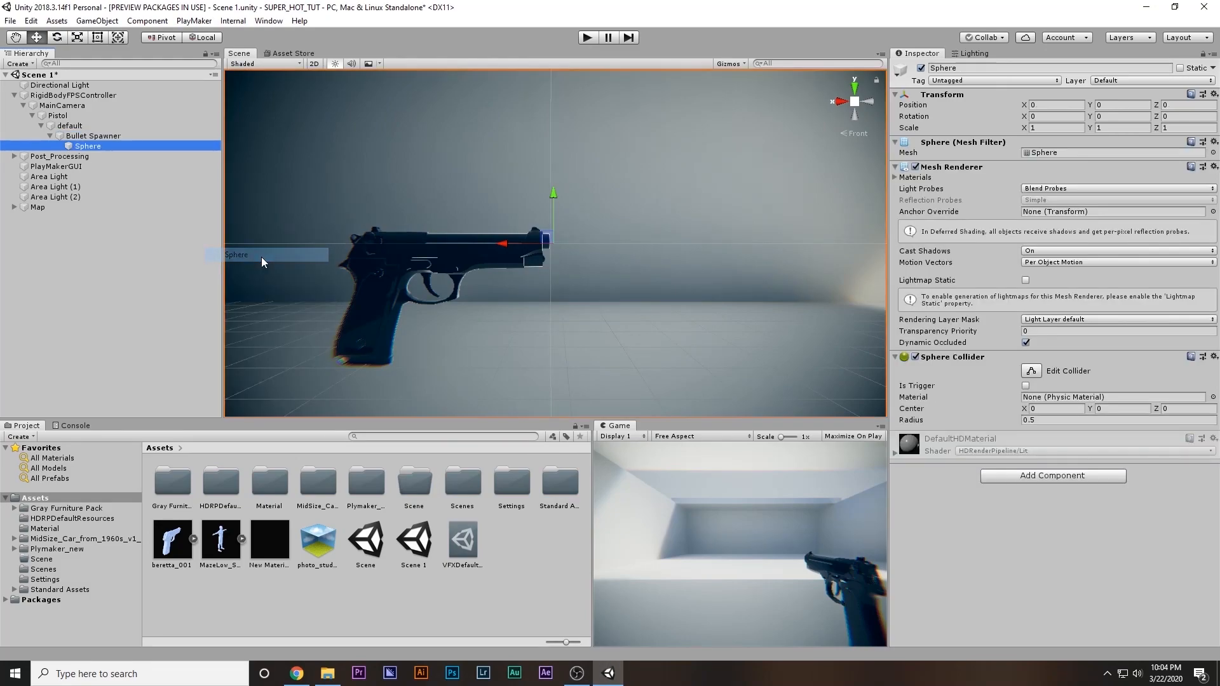
type("Bullet")
key("Return")
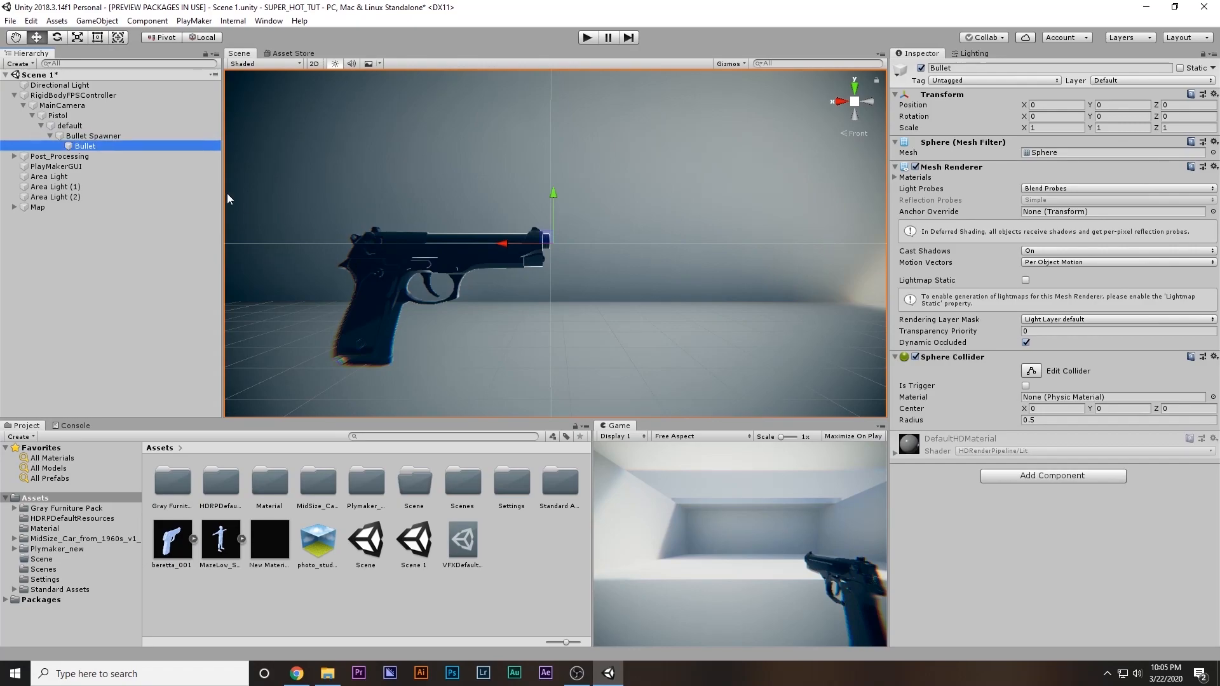
Scale Bullet to an elongated shape of about 0.0236 × 0.012 × 0.012 and move it to about X -0.0087, in front of the barrel
key("f")
key("r")
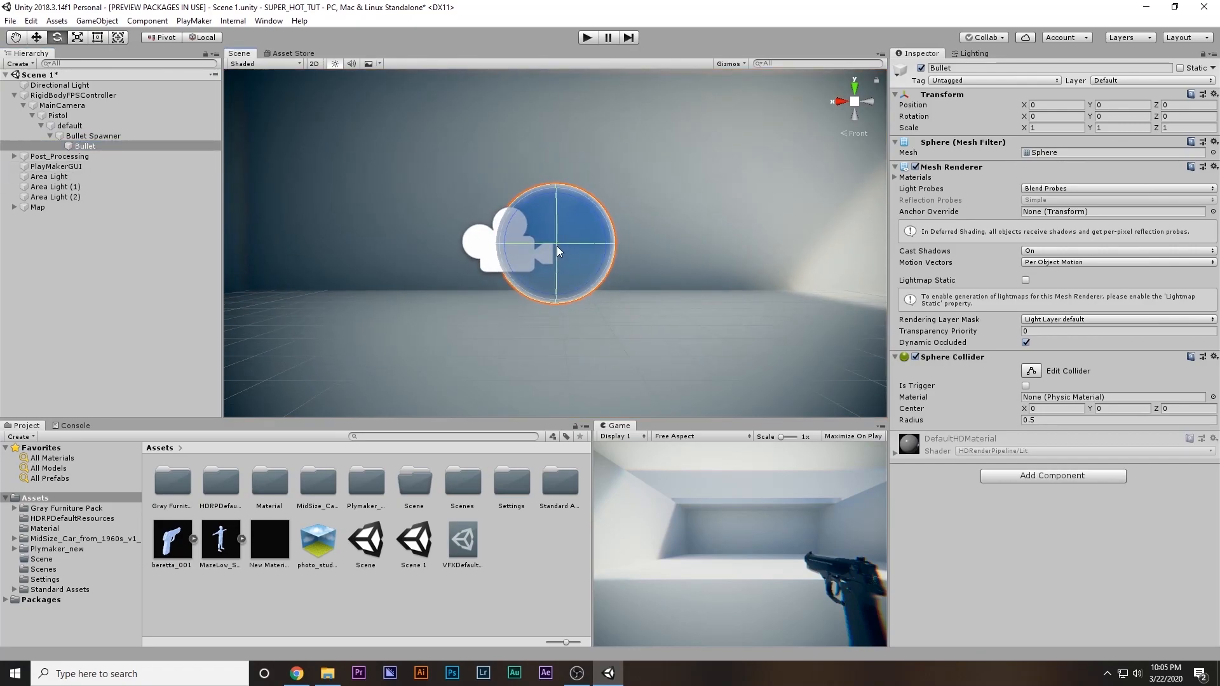
left_click_drag(554, 243, 577, 300)
key("f")
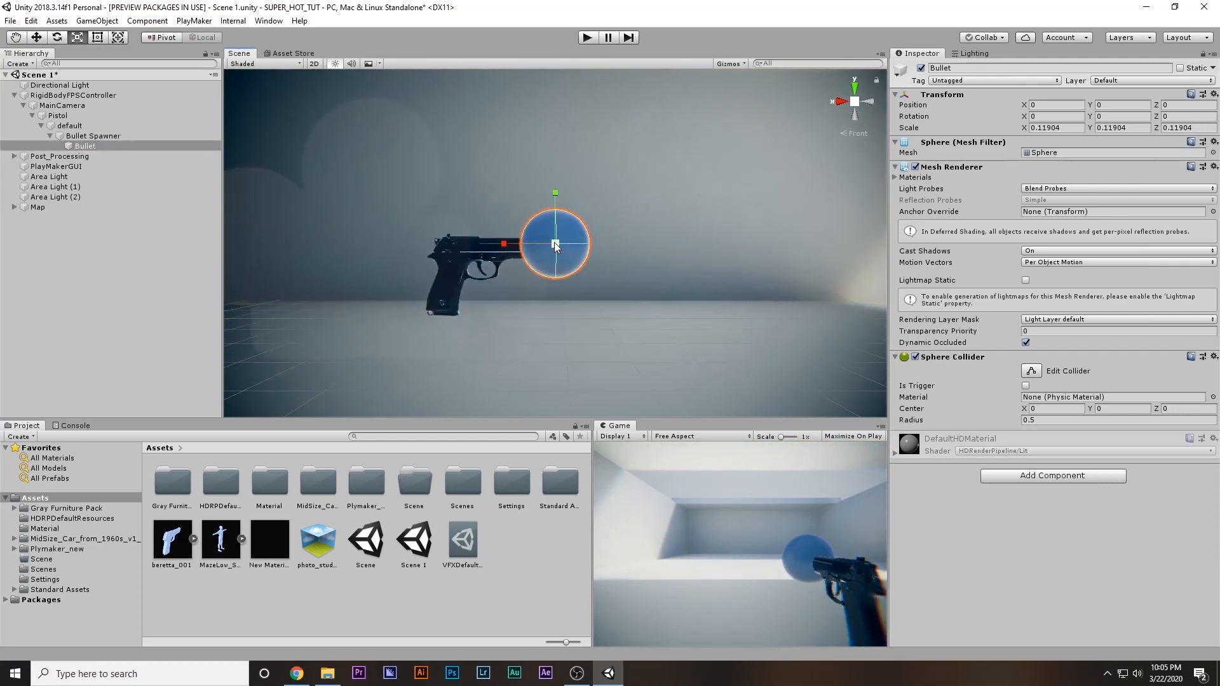
left_click_drag(556, 244, 494, 256)
key("f")
key("w")
key("r")
key("f")
key("w")
left_click(493, 257)
left_click(536, 239)
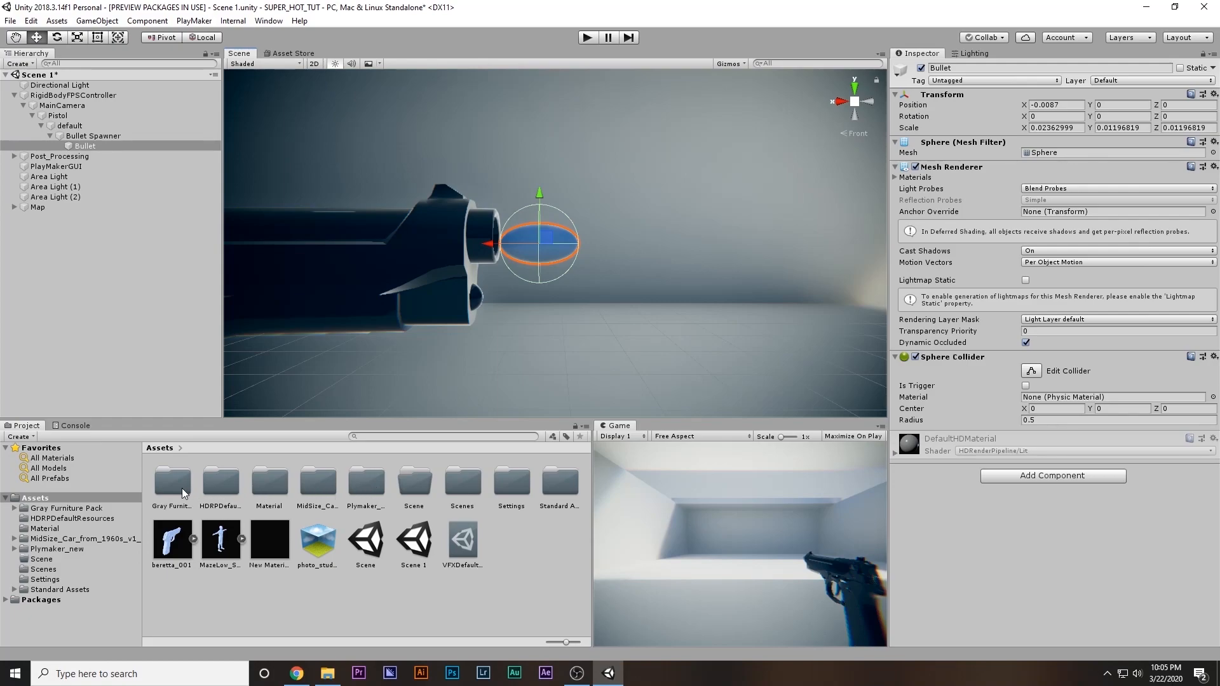
left_click(363, 481)
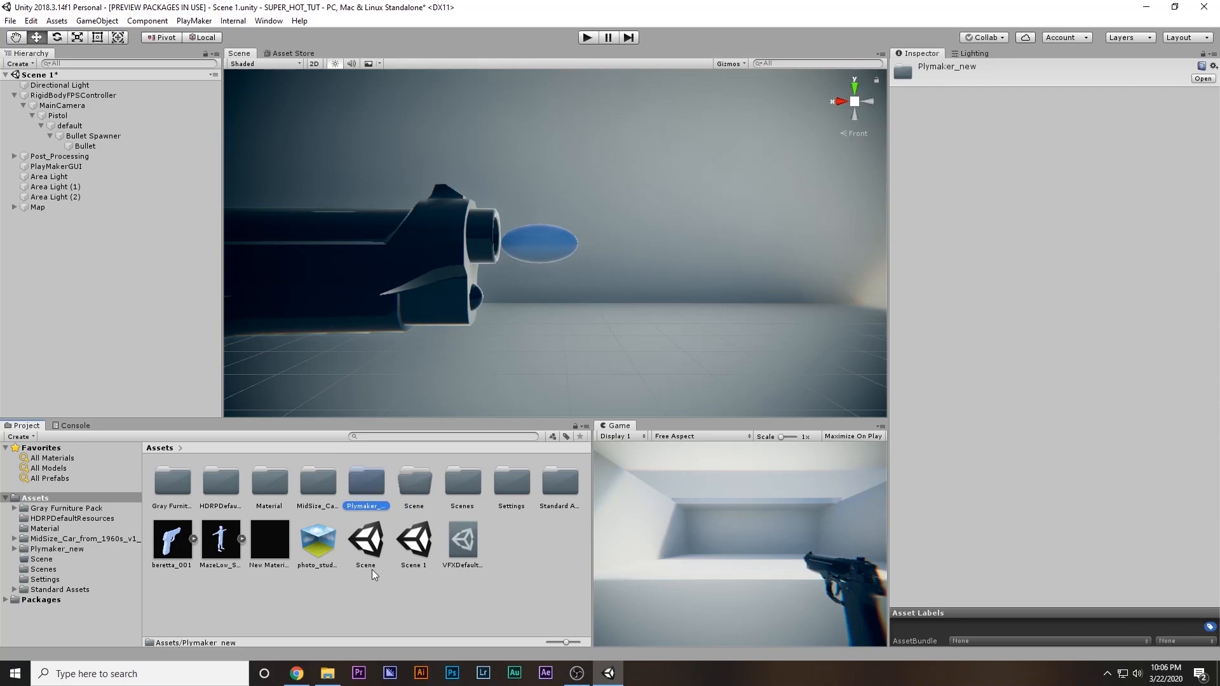
left_click(395, 609)
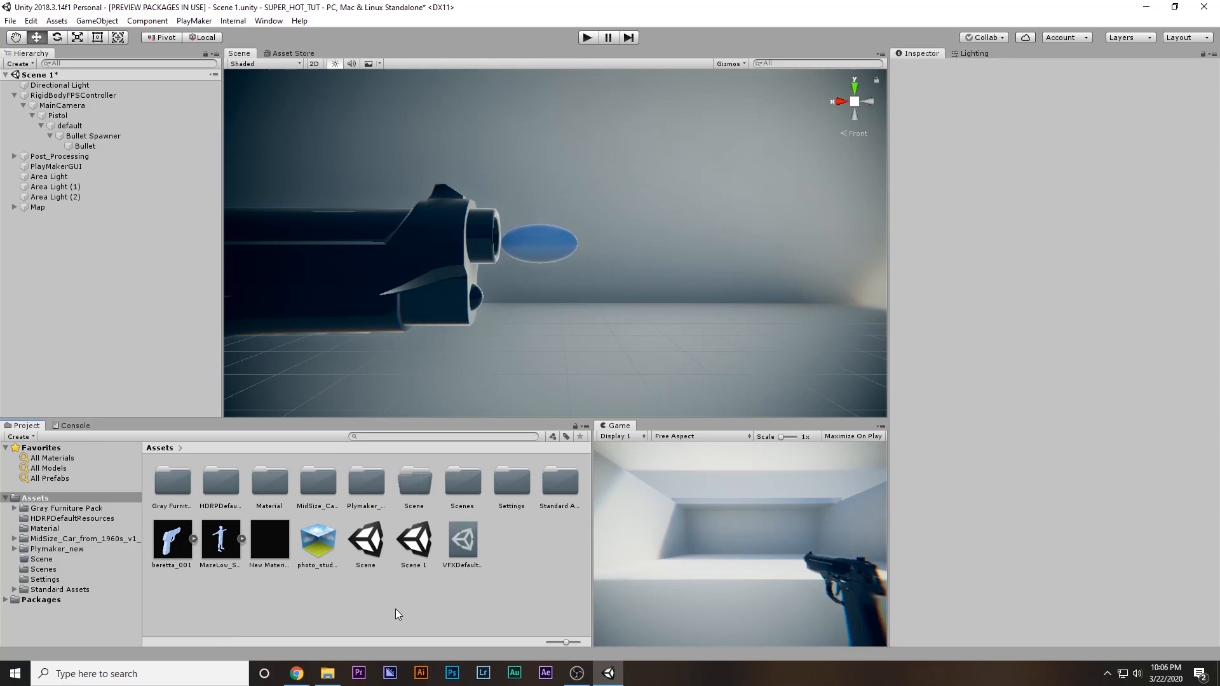
left_click(376, 494)
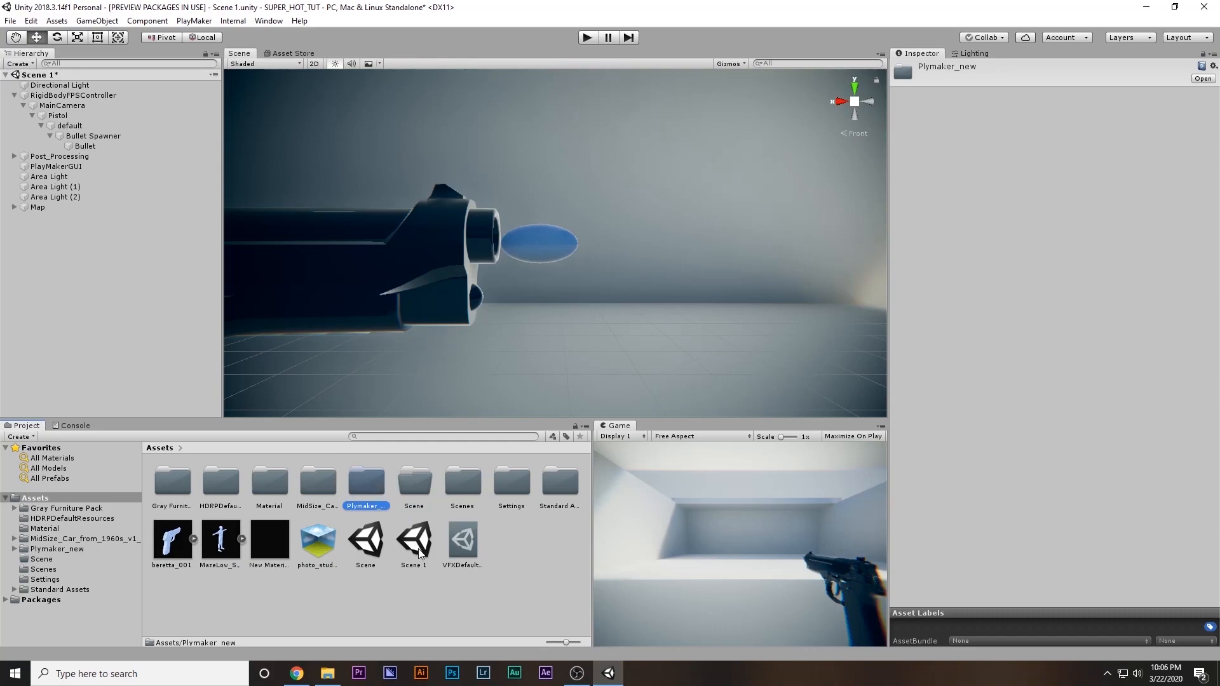
Add a PlayMakerFSM component to Bullet and move Bullet out of Bullet Spawner to the top level of the scene hierarchy
left_click(98, 146)
left_click(1029, 475)
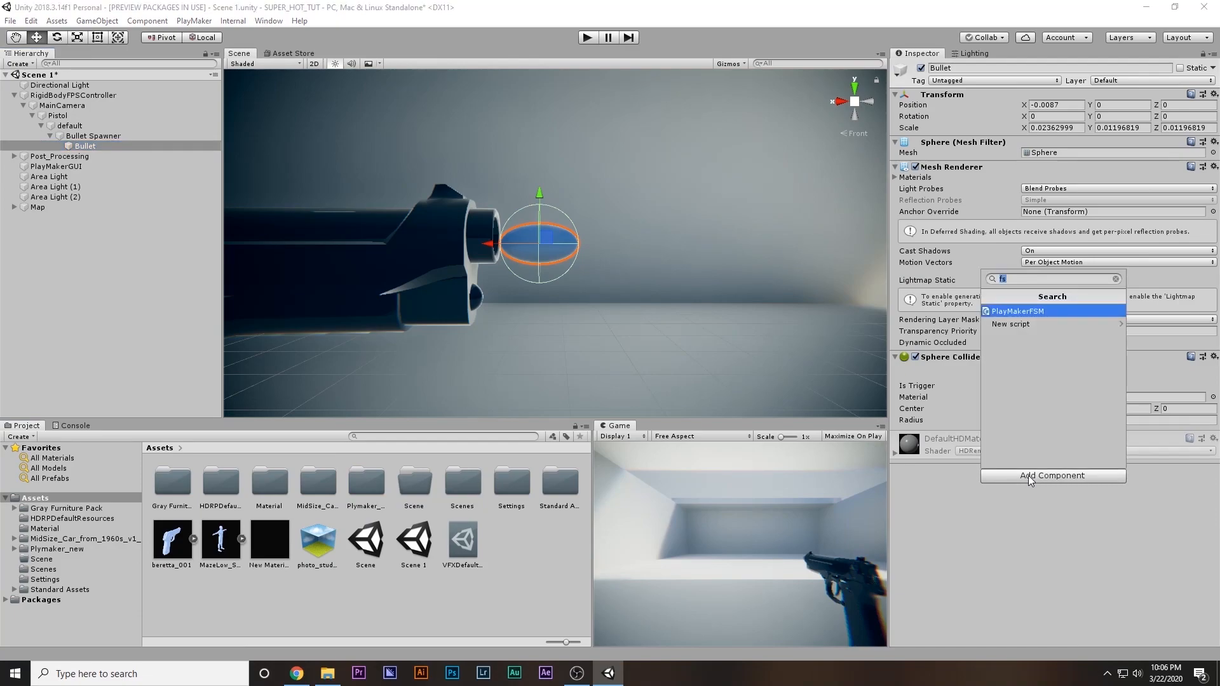
type("fsm")
left_click(1027, 311)
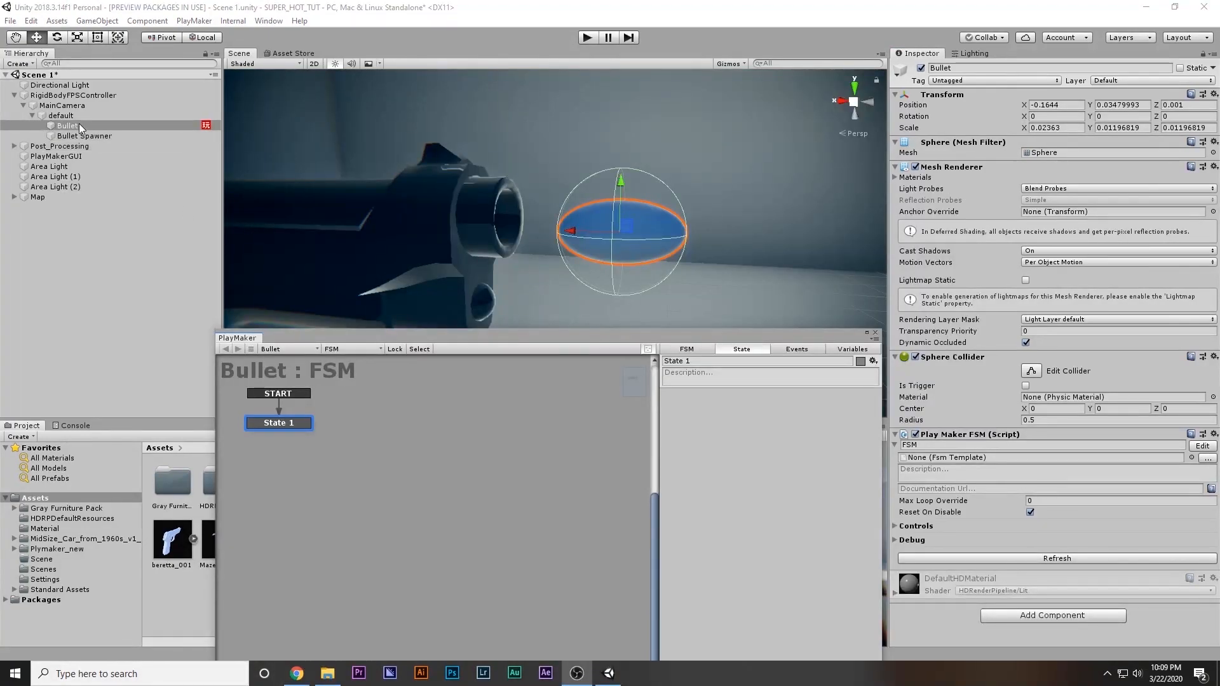
left_click_drag(79, 123, 56, 273)
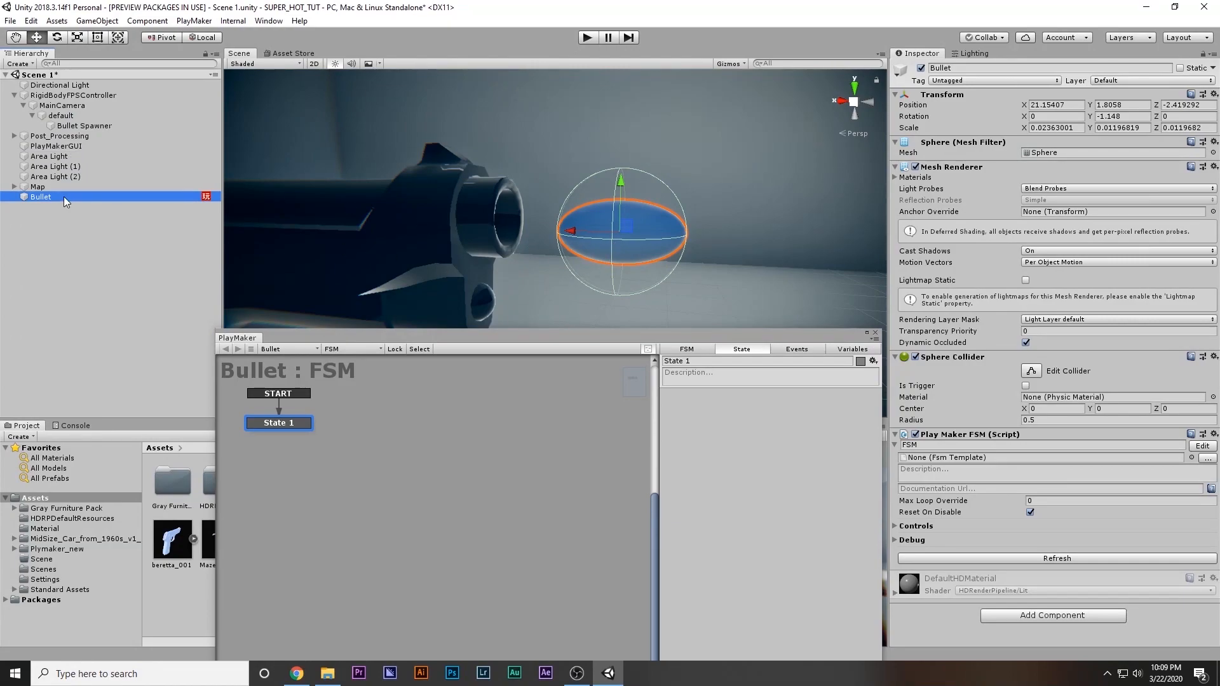
Add a Translate action to State 1 of the Bullet FSM
double_click(768, 422)
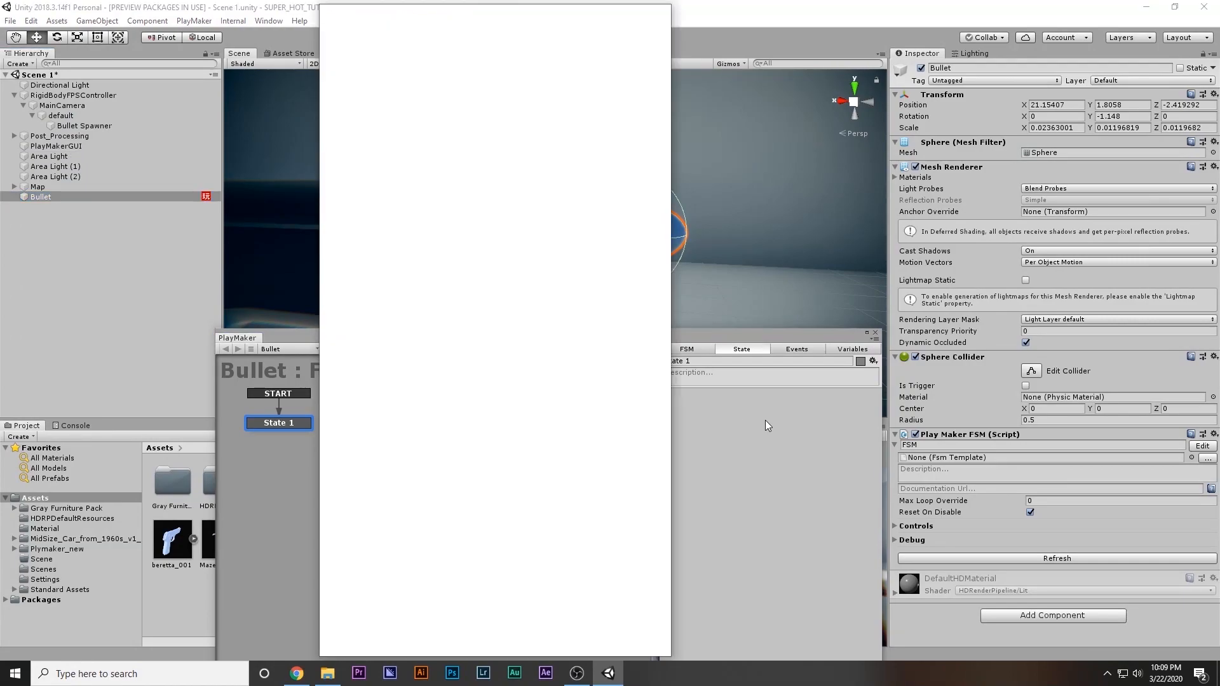
key("t")
key("r")
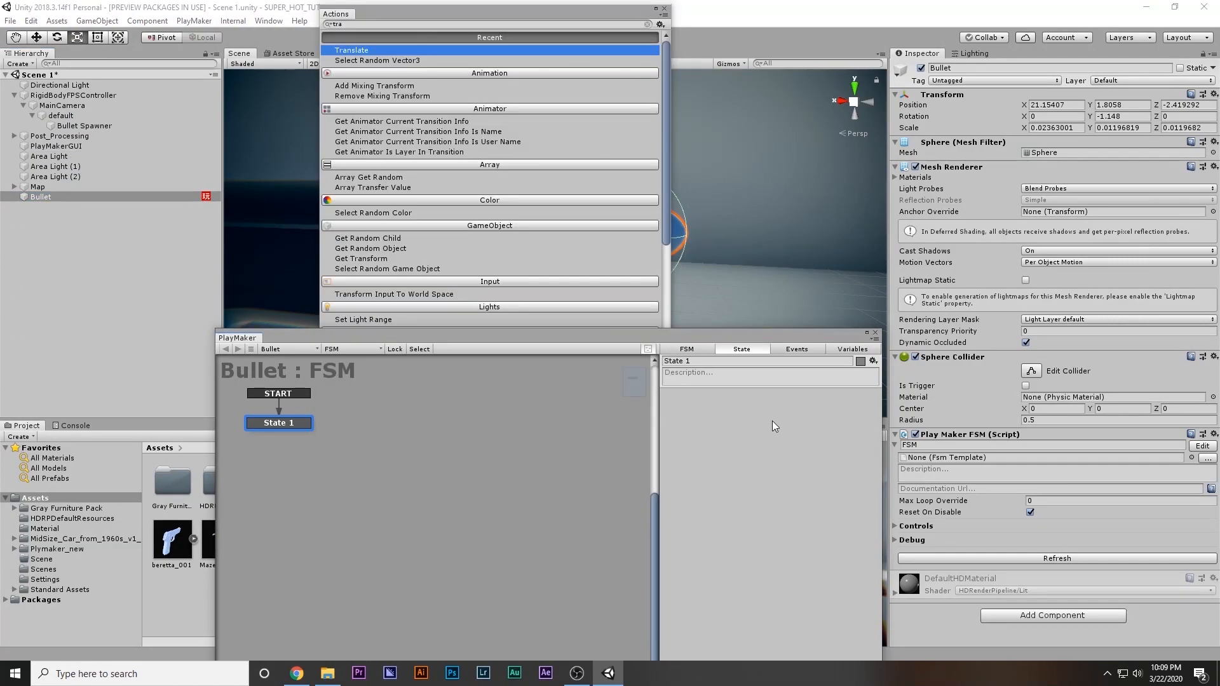
double_click(361, 49)
left_click(664, 9)
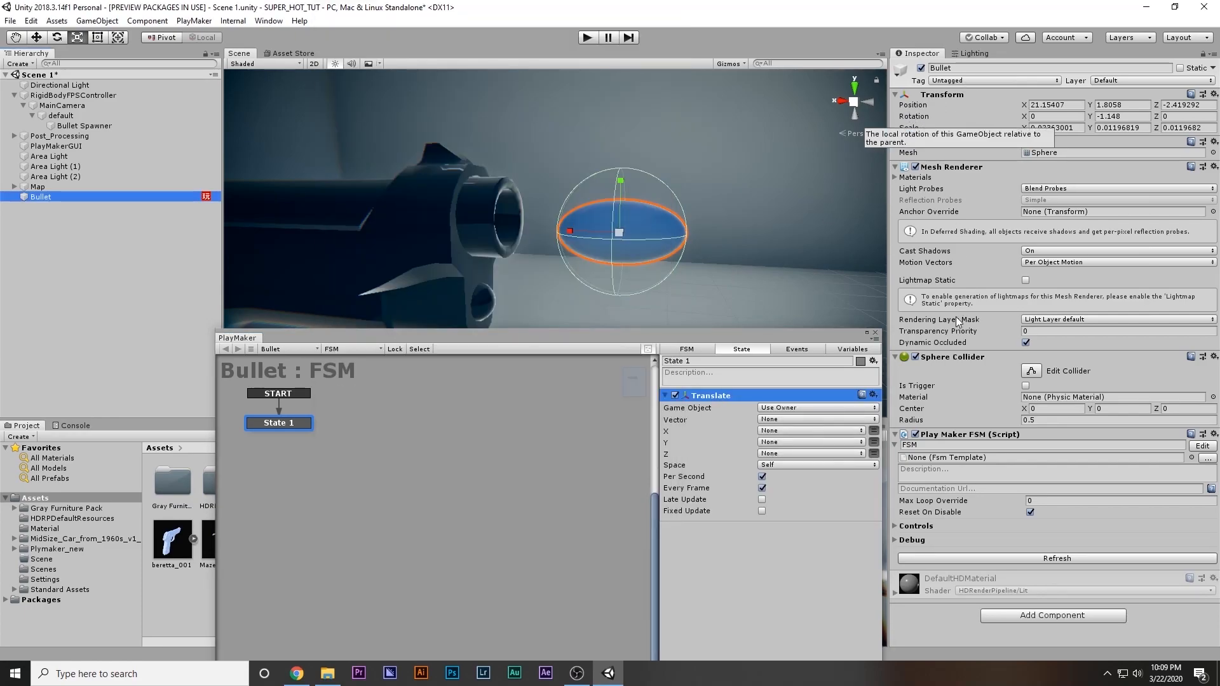
Move Bullet slightly farther from the muzzle, to about X 21.15, and set the Translate action's X value to 0.01
key("w")
mouse_move(578, 232)
left_mouse_down()
mouse_move(592, 231)
mouse_move(565, 232)
mouse_move(594, 235)
left_mouse_up()
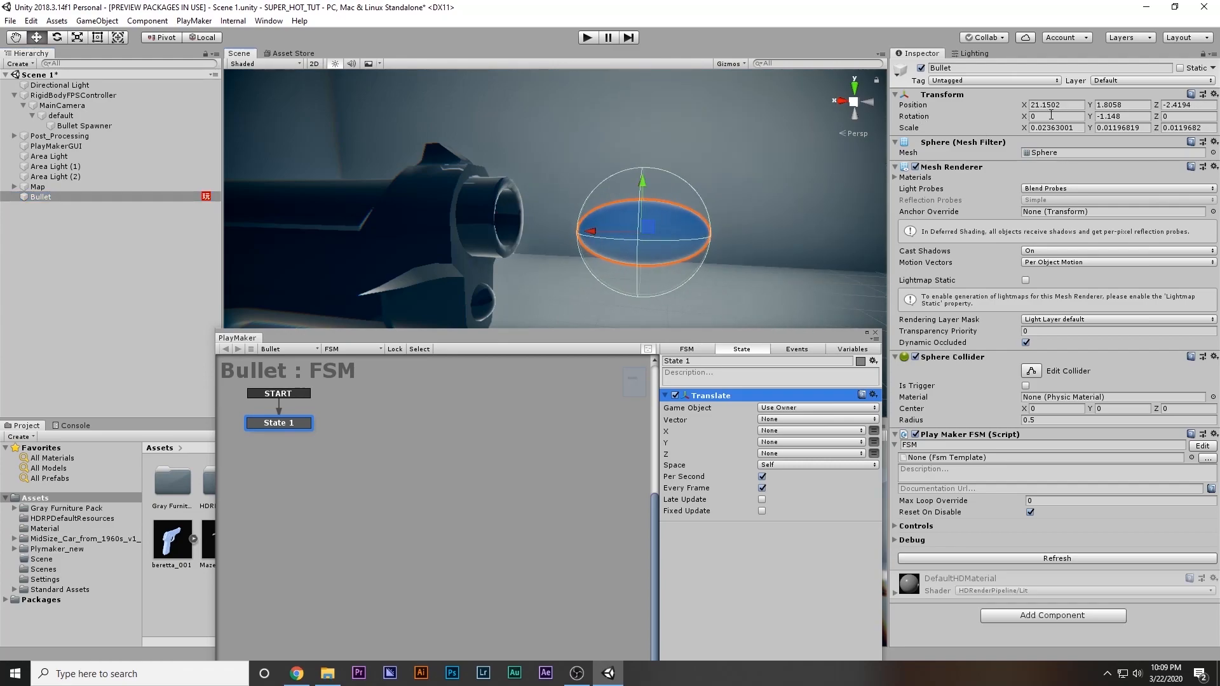
left_click(874, 430)
left_click(827, 432)
type(".01")
key("Return")
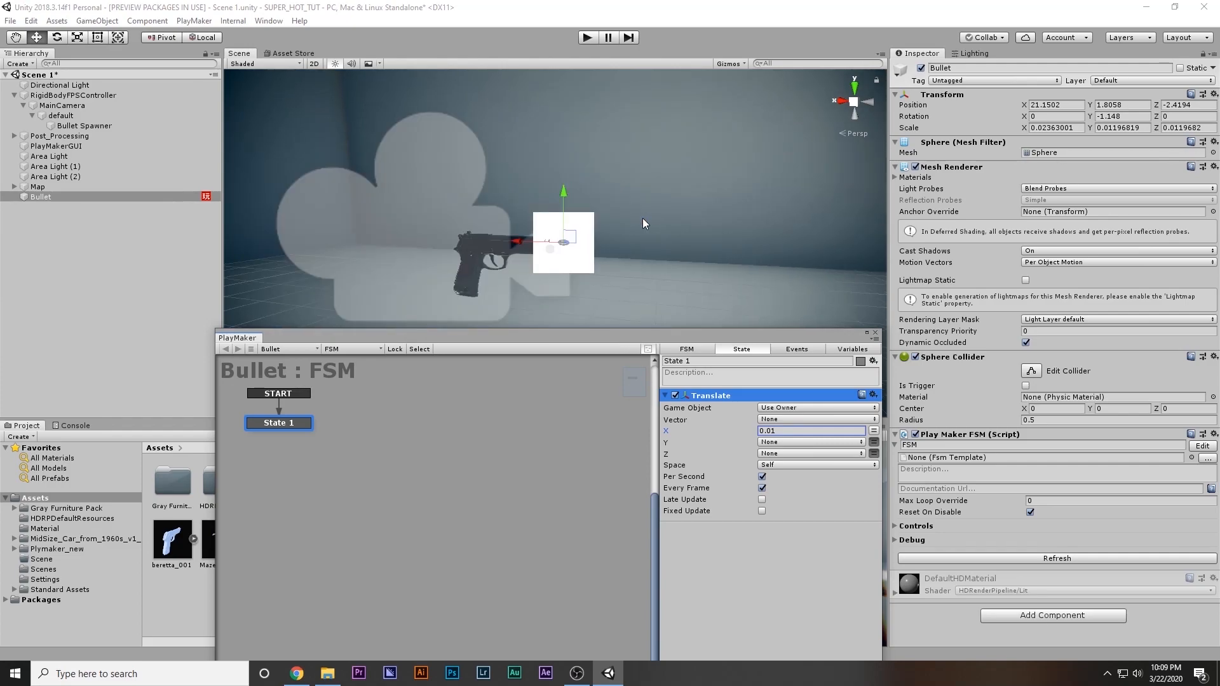
Play-test the bullet's travel direction, stop the scene, and set the Translate action's X value to -0.01
left_click(587, 37)
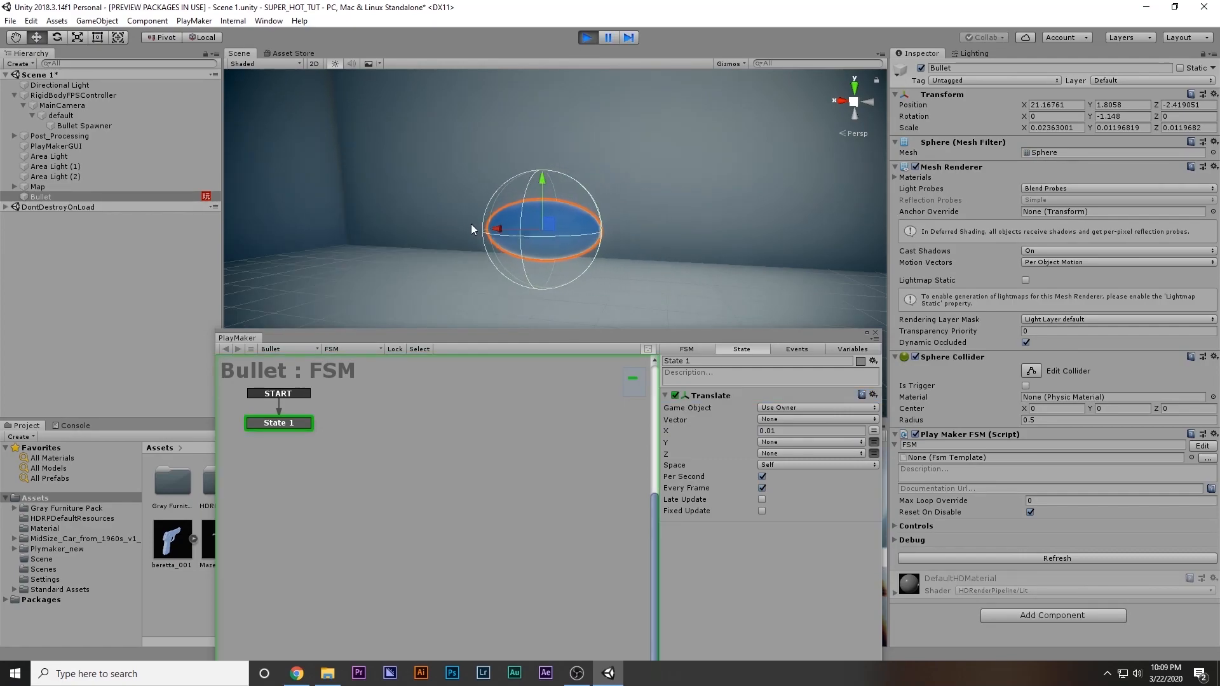
left_click(587, 37)
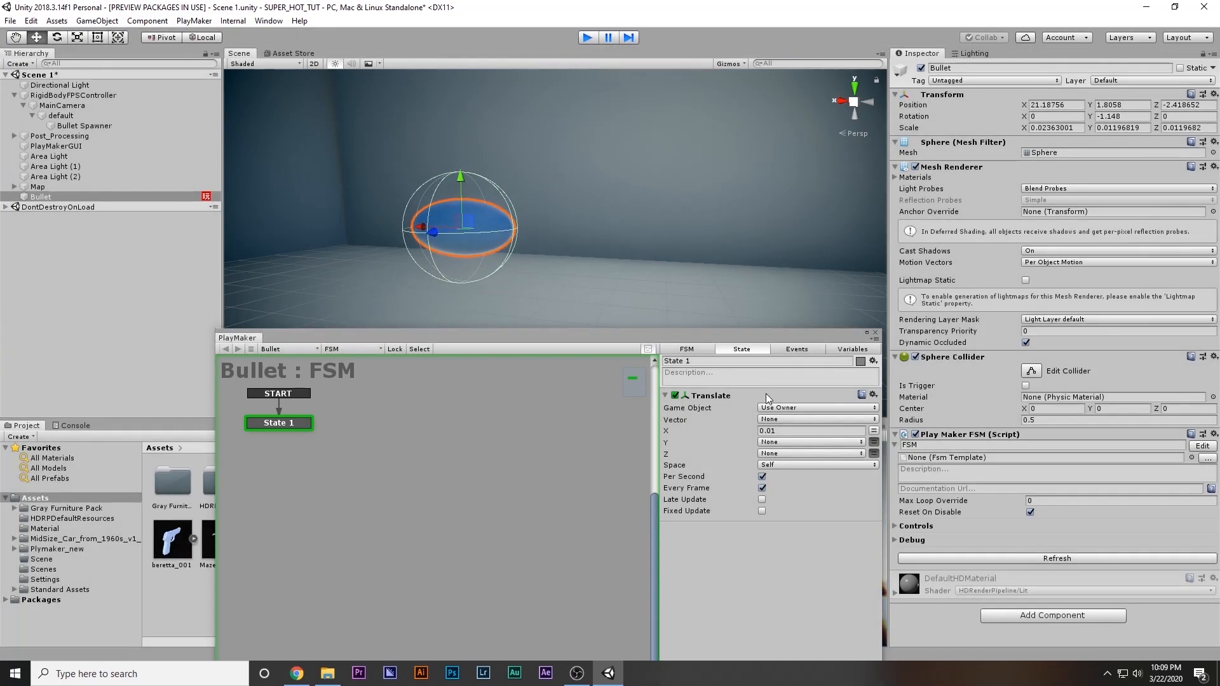
left_click(790, 433)
type("-")
Play the scene to watch the bullet travel, trying a Translate X value of -0.1 while it runs, and stop it
key("ctrl+p")
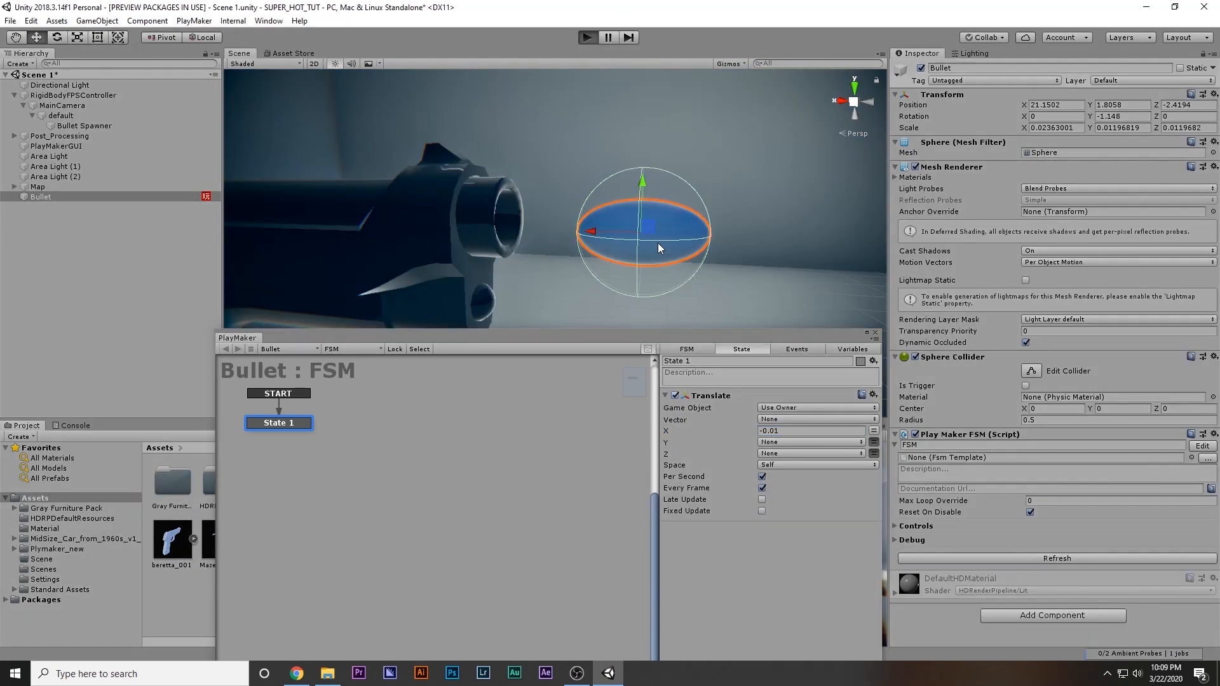
left_click_drag(658, 242, 826, 243, "alt")
left_click(816, 431)
type("-0.1")
left_click_drag(654, 254, 830, 254, "alt")
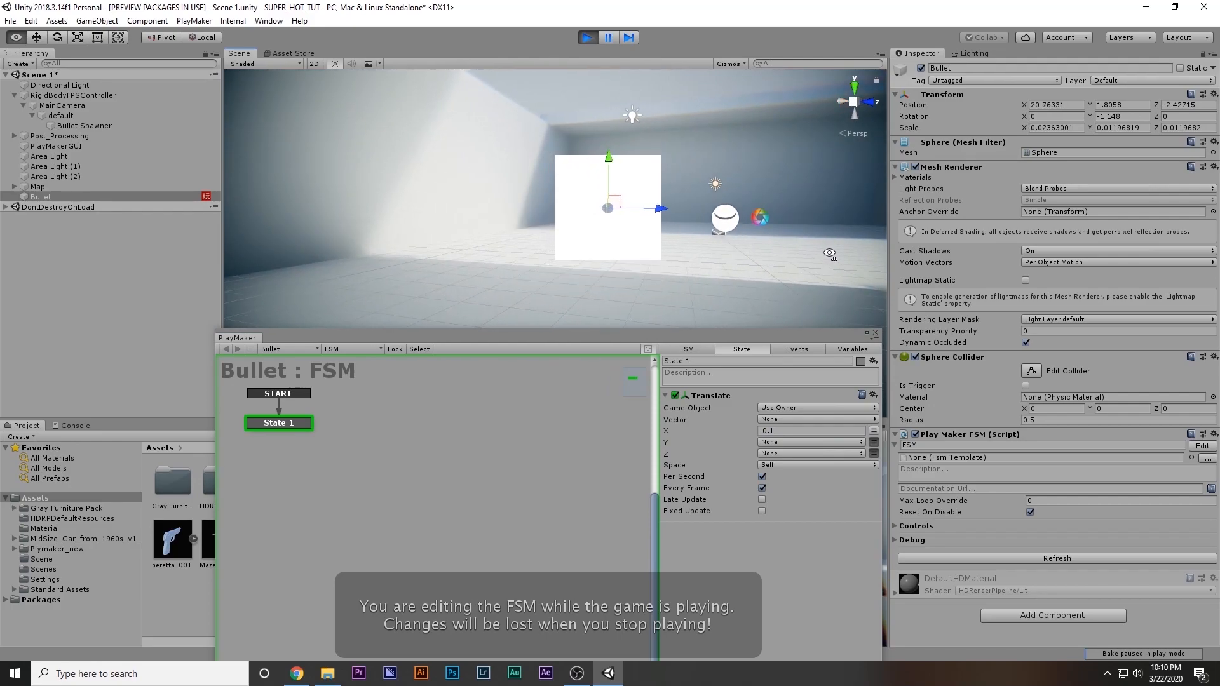
key("ctrl+p")
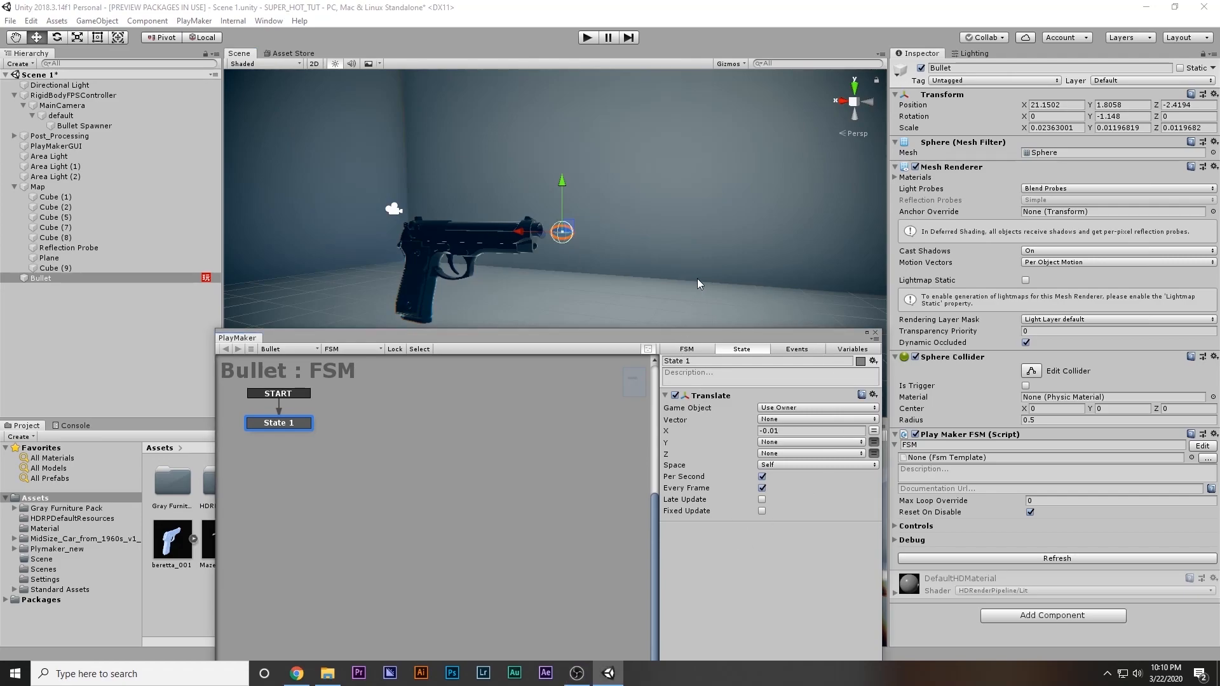
Add a Raycast action to State 1 of the Bullet FSM
left_click_drag(637, 331, 647, 222)
double_click(776, 440)
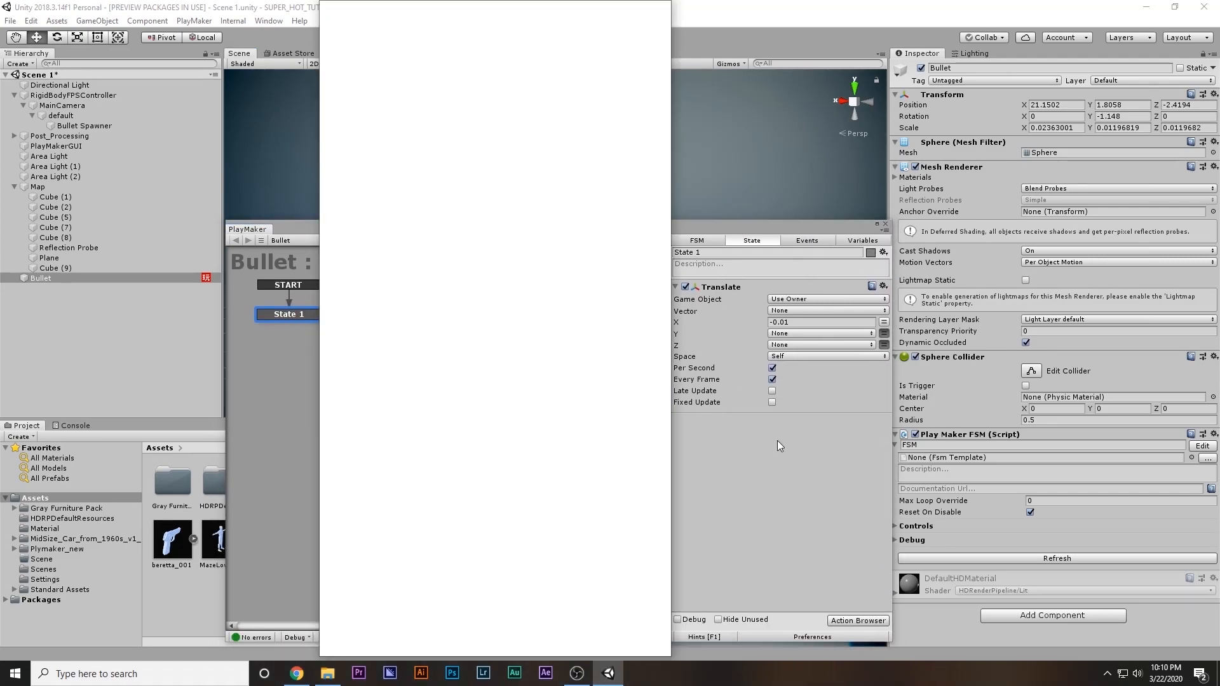
type("ray")
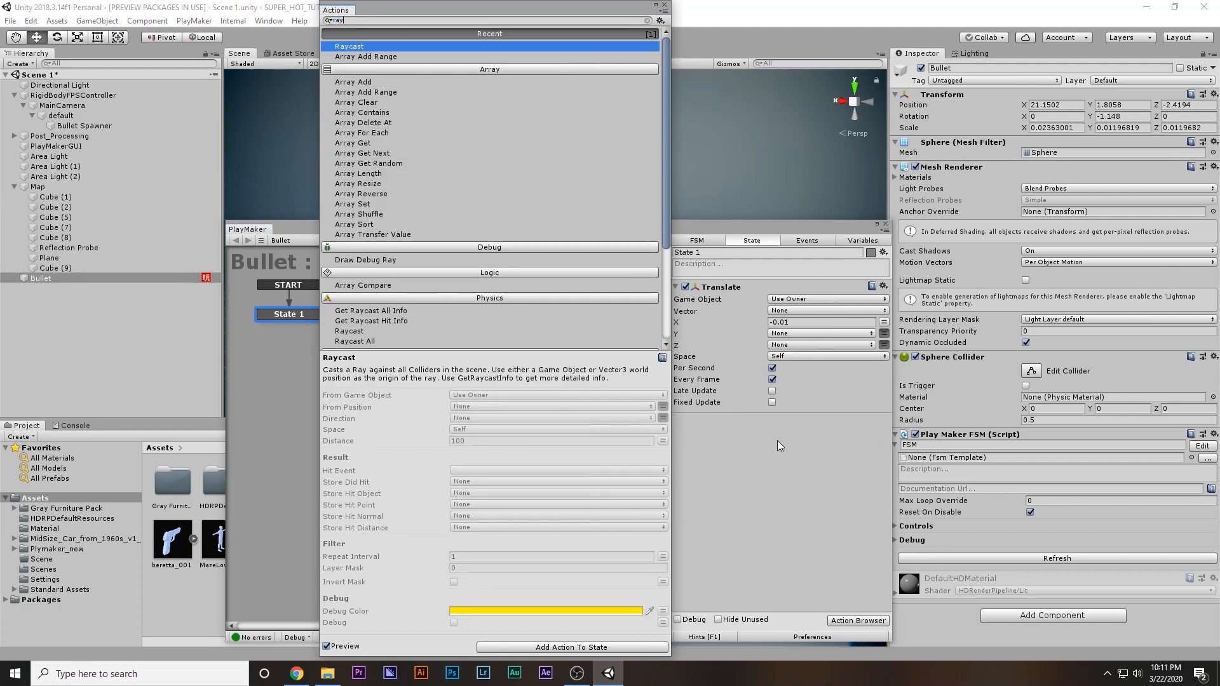
key("Return")
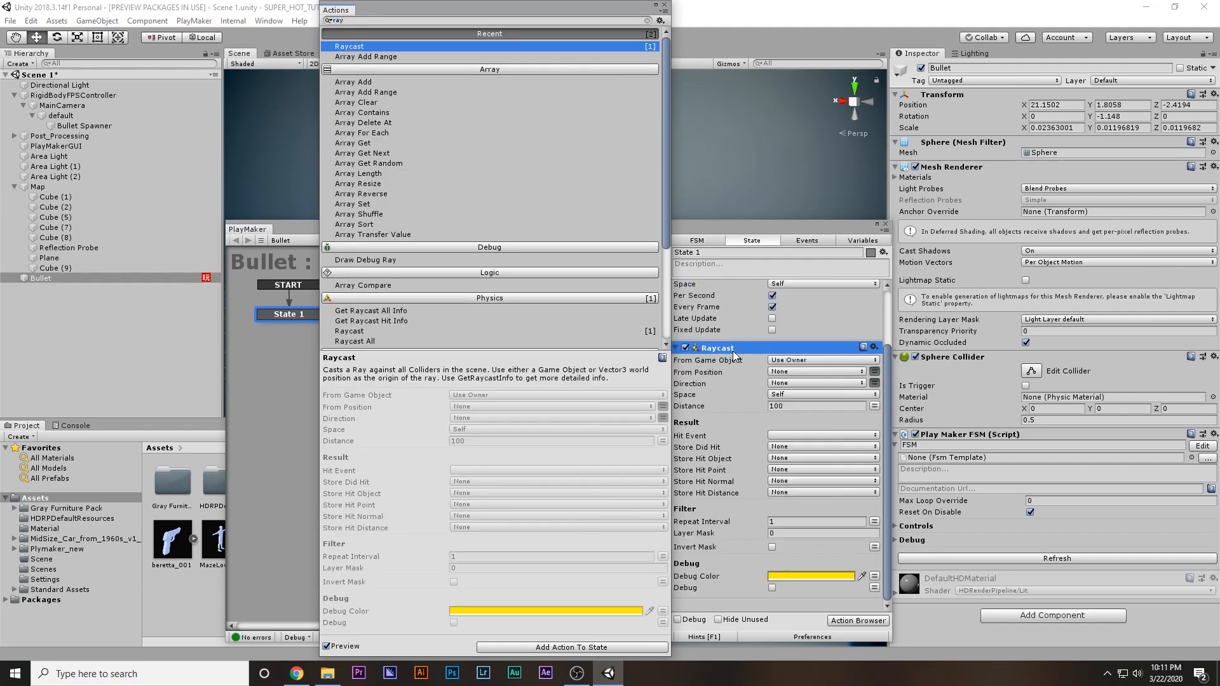
left_click(664, 5)
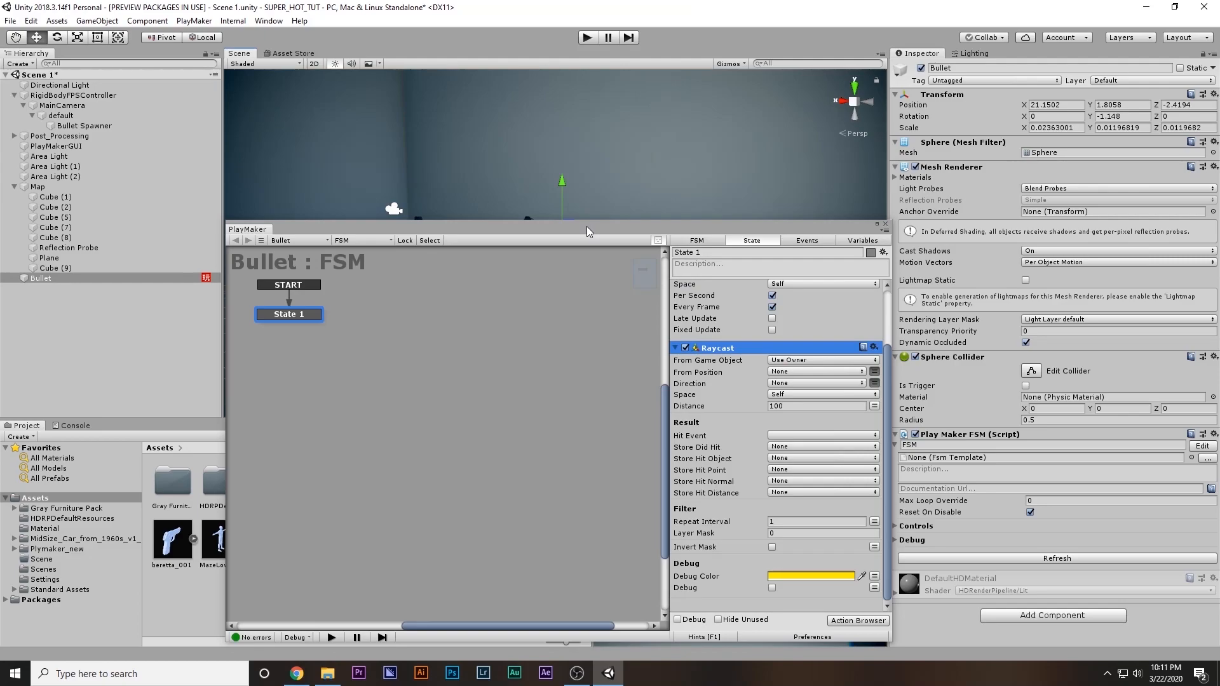
Set the Raycast direction to X -1, Y 0, Z 0 and its distance to 1
left_click_drag(888, 221, 866, 298)
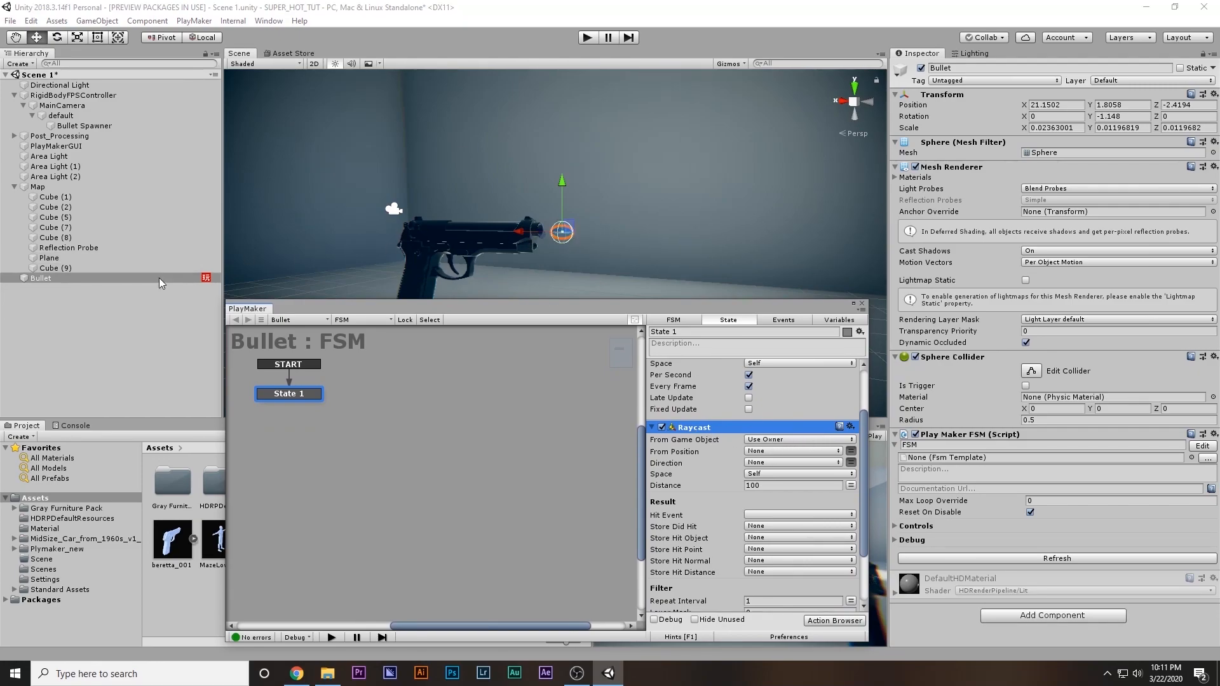
left_click(851, 462)
left_click(774, 464)
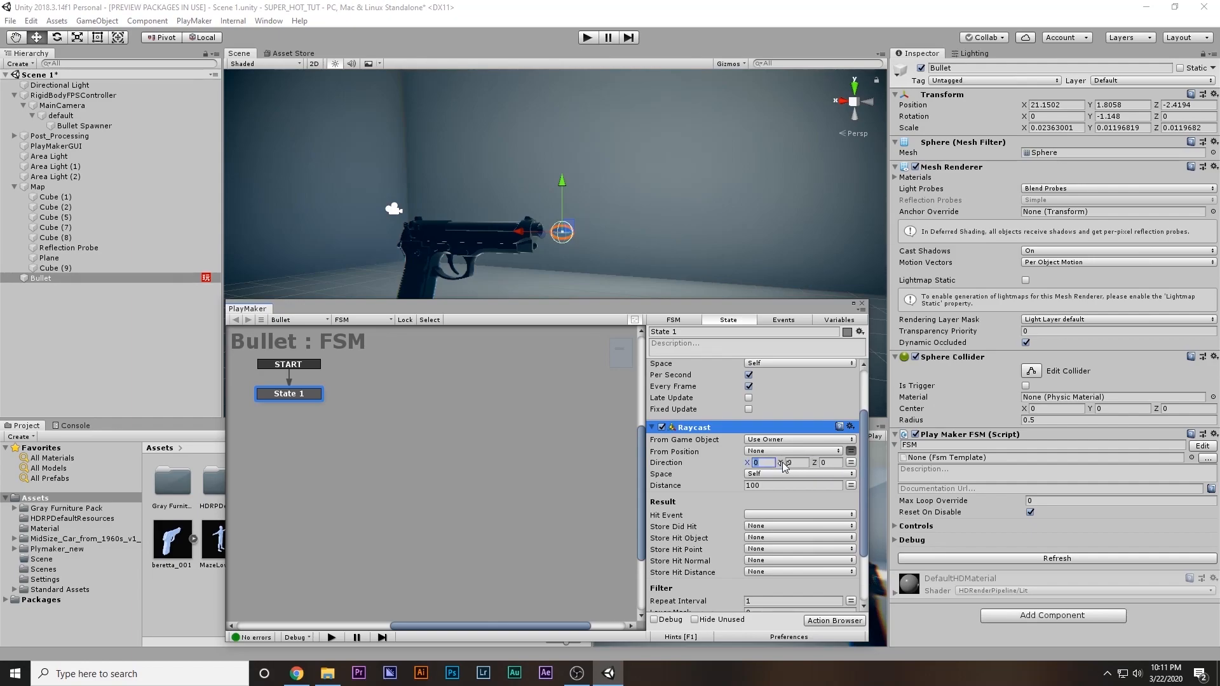
type("-1")
left_click(768, 485)
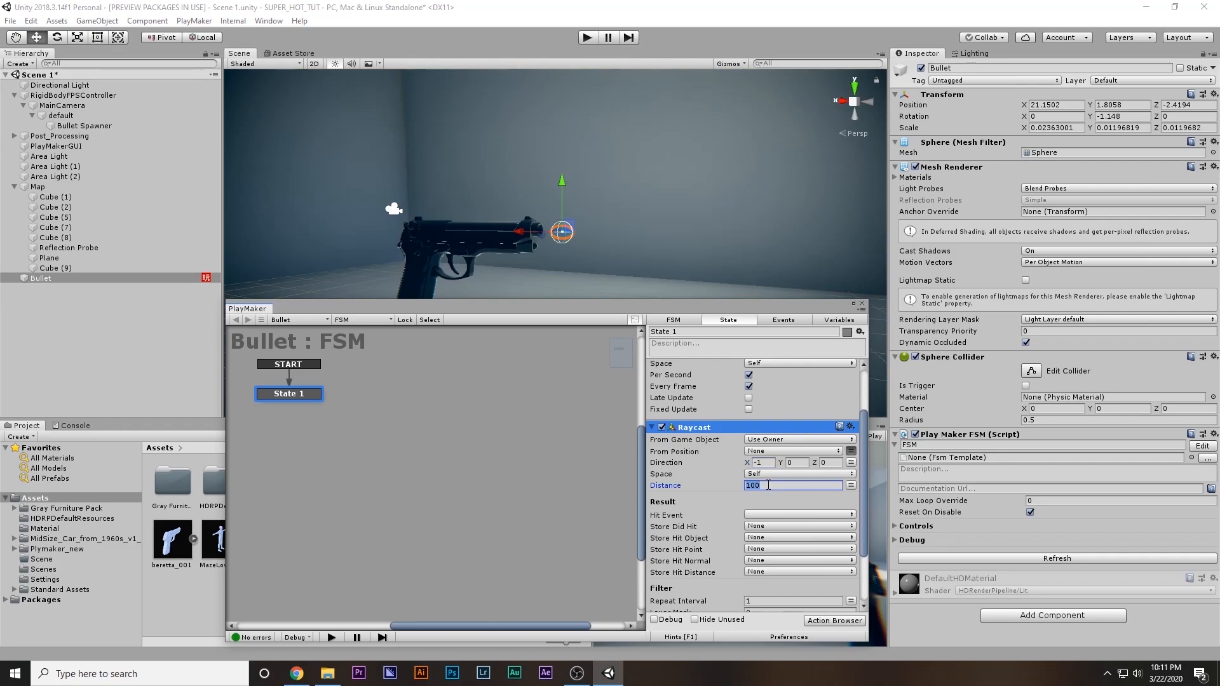
type("1")
Enable debug drawing for the Raycast and set its debug color to orange-red, hex FF3804
scroll(767, 487, "down", 3)
left_click(749, 588)
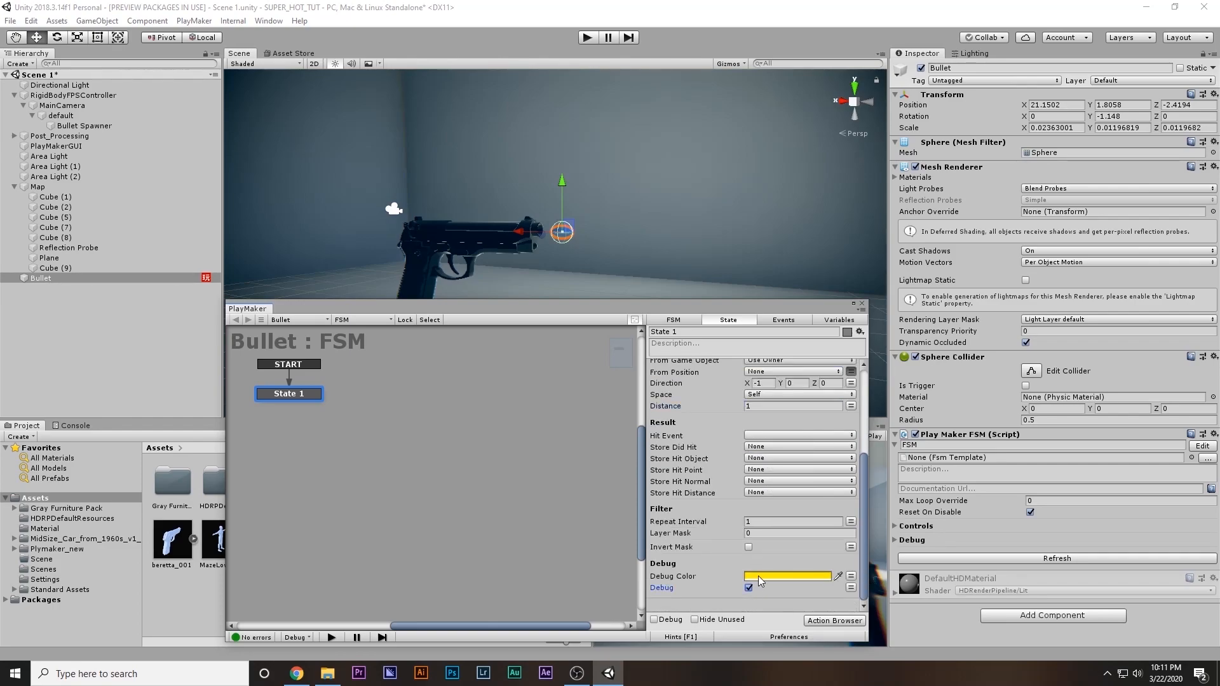
left_click(757, 576)
left_click_drag(1177, 376, 1185, 397)
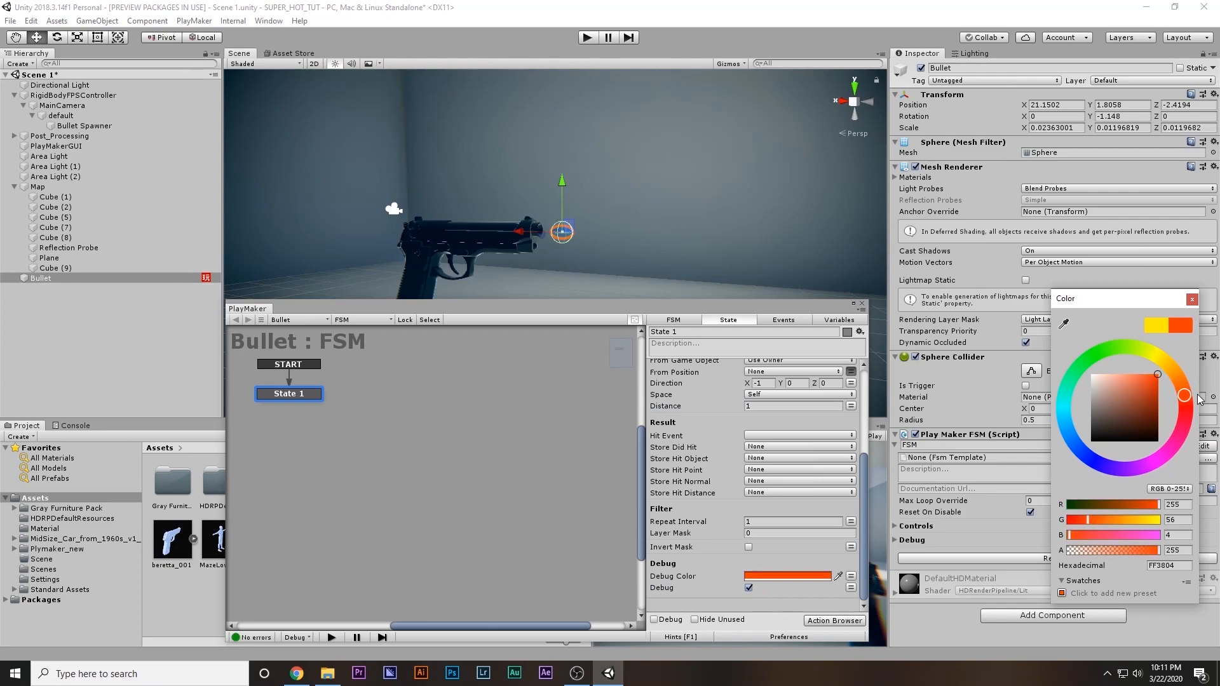
left_click(1192, 299)
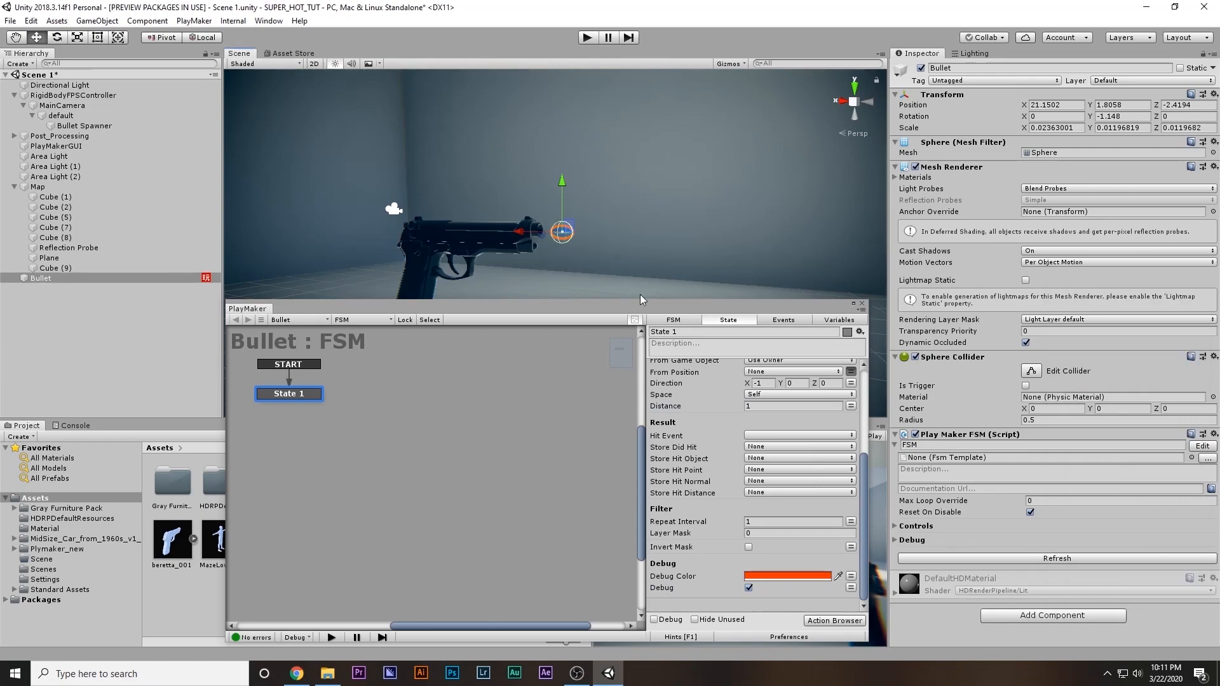
Disable the Translate action so Bullet stays still, and start playing the scene to preview the ray
scroll(705, 407, "up", 5)
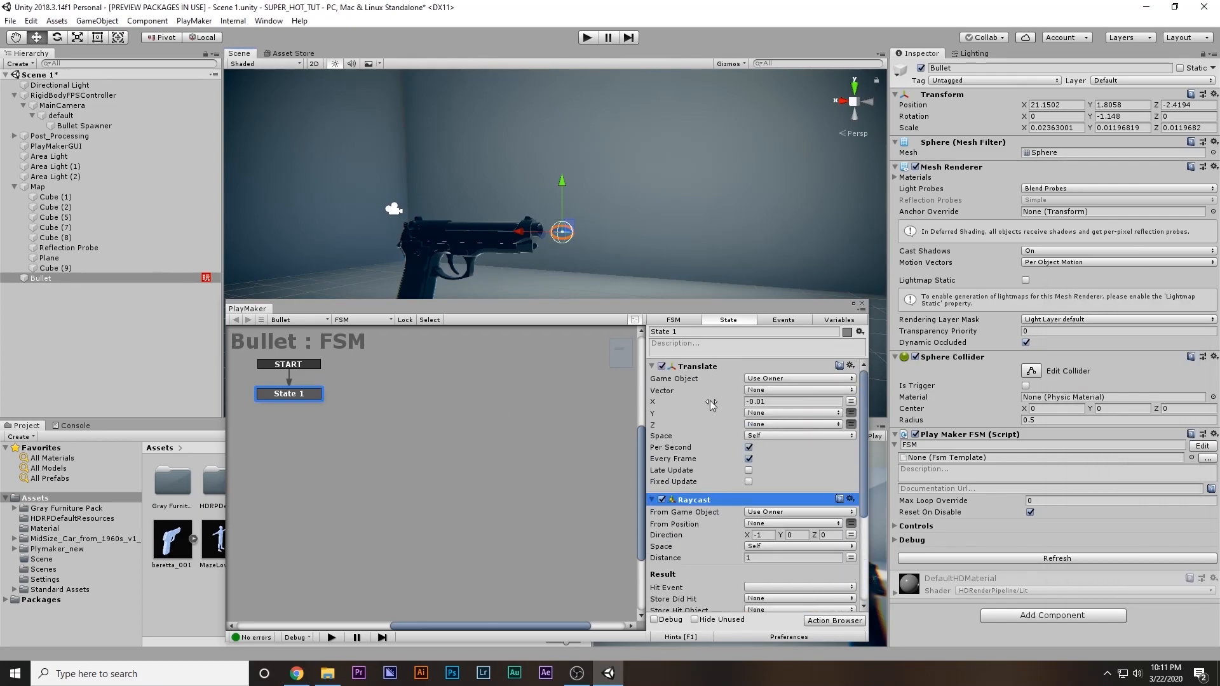
left_click(663, 367)
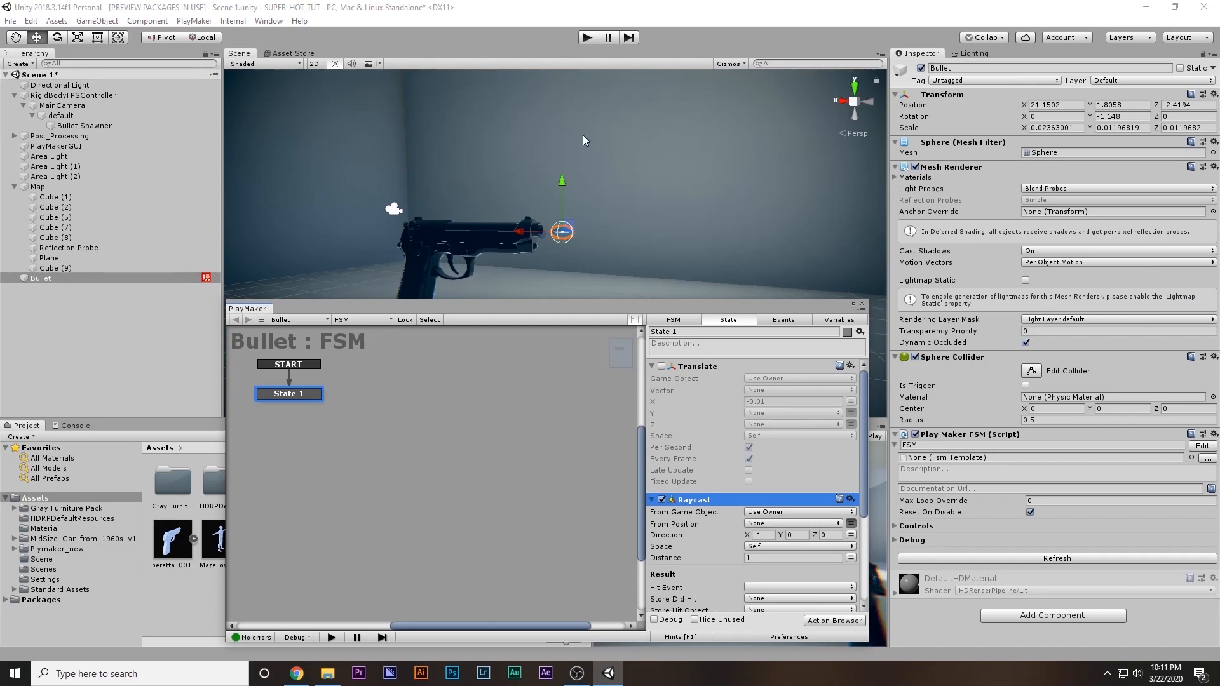
left_click(589, 37)
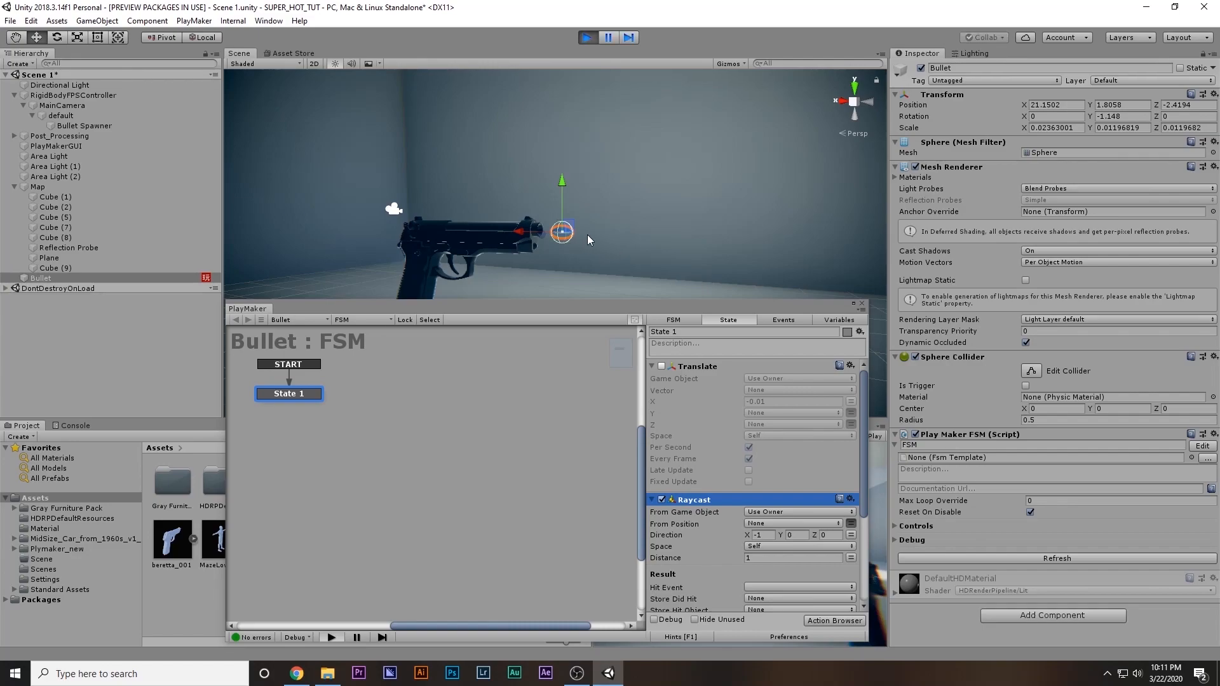
Examine the bullet's debug ray in the running scene and try a Raycast distance of 0.1
right_click(752, 536)
left_click(642, 224)
left_click(641, 224)
right_click_drag(596, 243, 684, 213)
key("w")
left_click(556, 205)
left_click(769, 556)
type(".1")
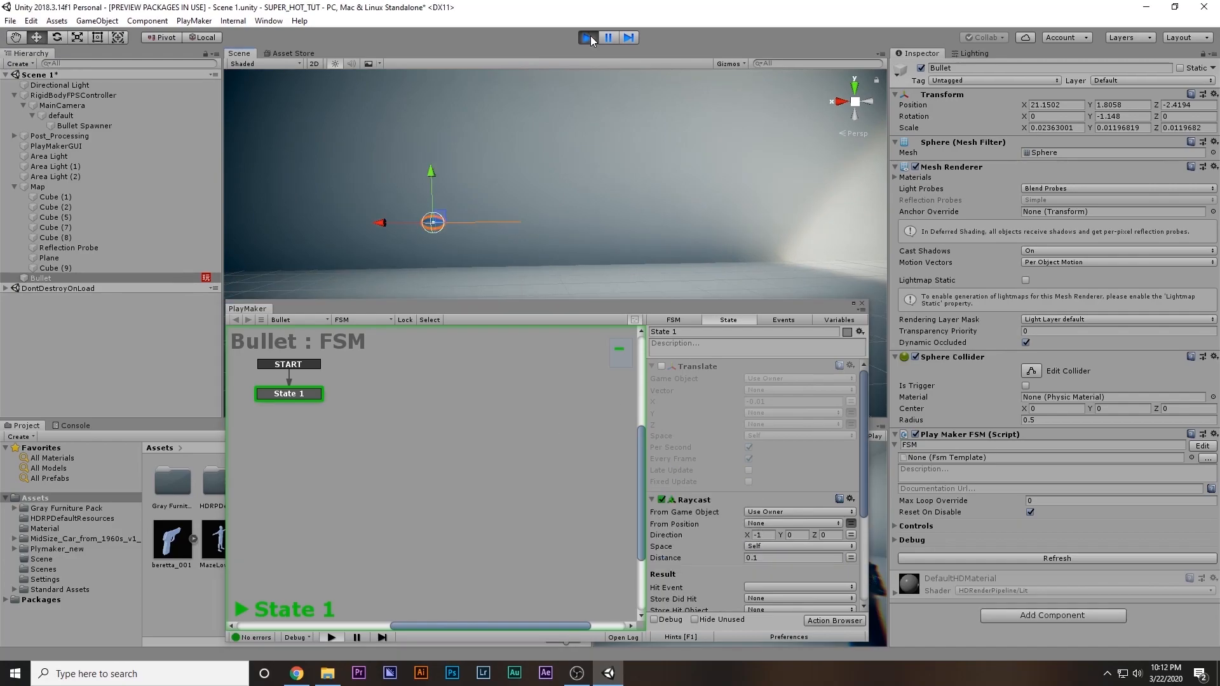
Stop playing the scene and set the Raycast distance to 0.1
left_click(589, 38)
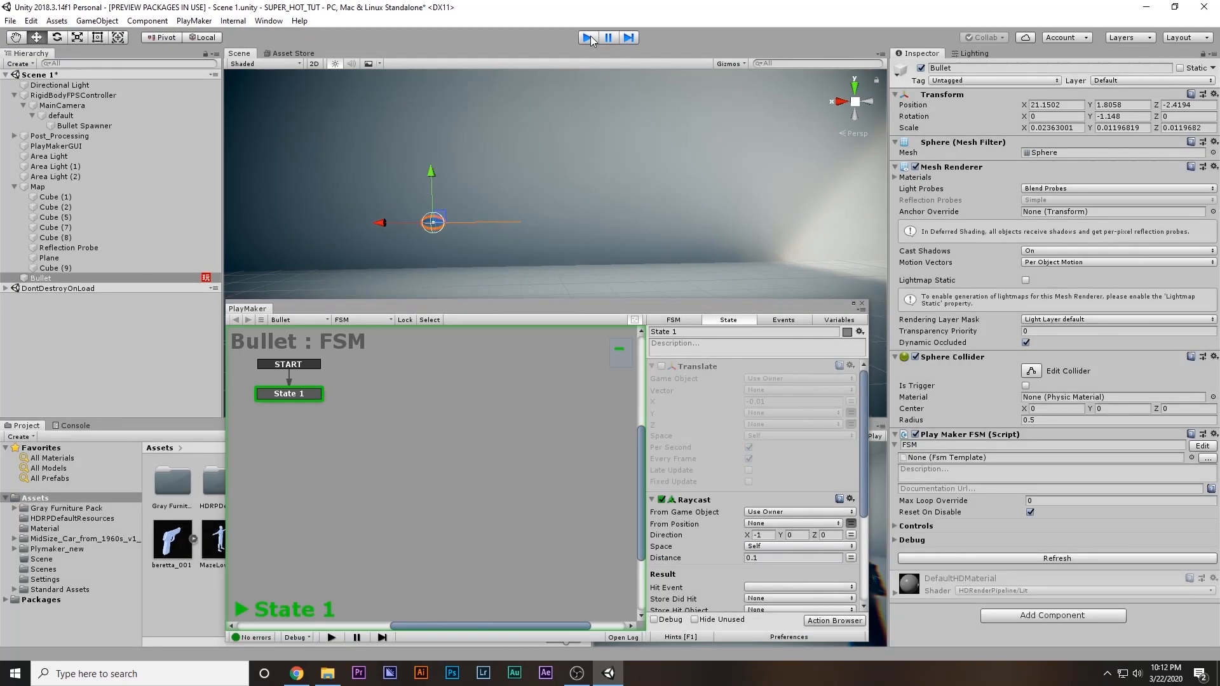
left_click(752, 559)
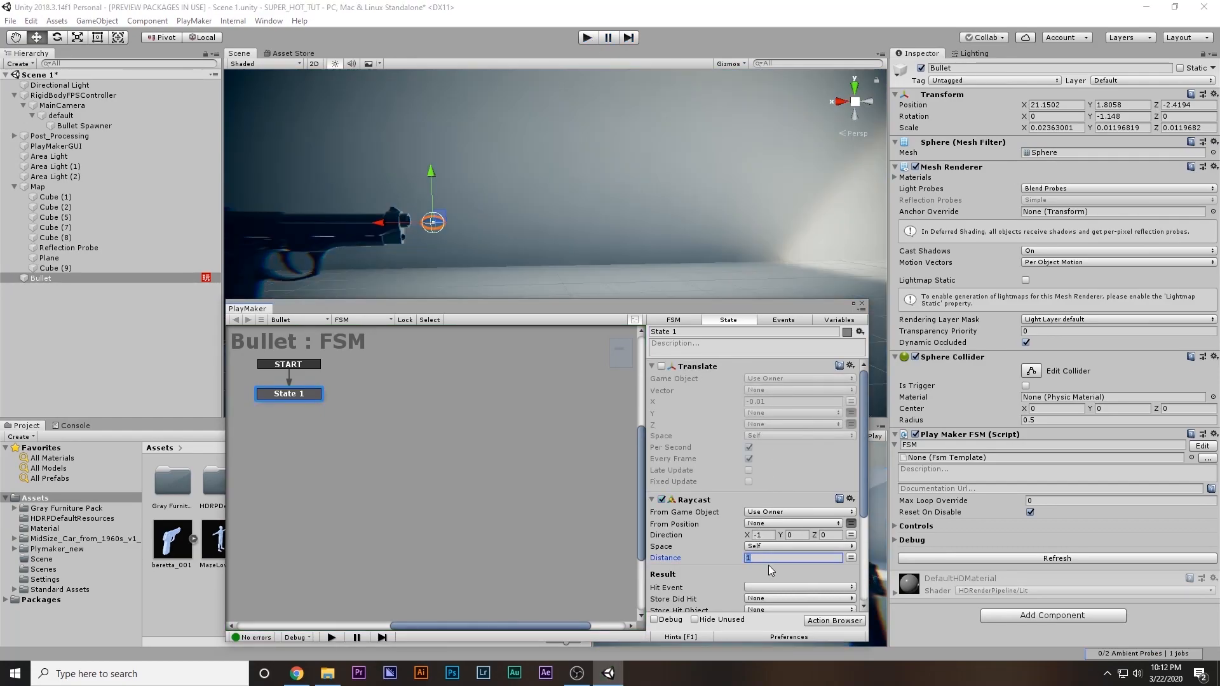
type(".")
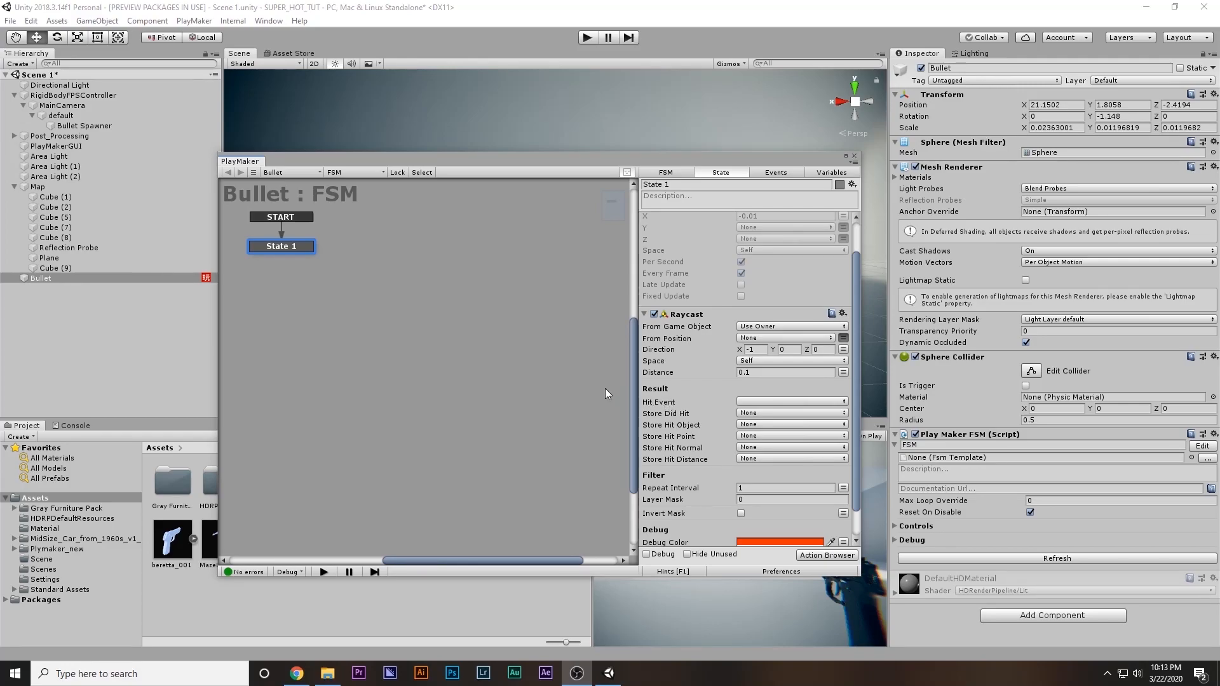
Add a second state beside State 1 in the Bullet FSM and reselect State 1
left_click(373, 250, "ctrl")
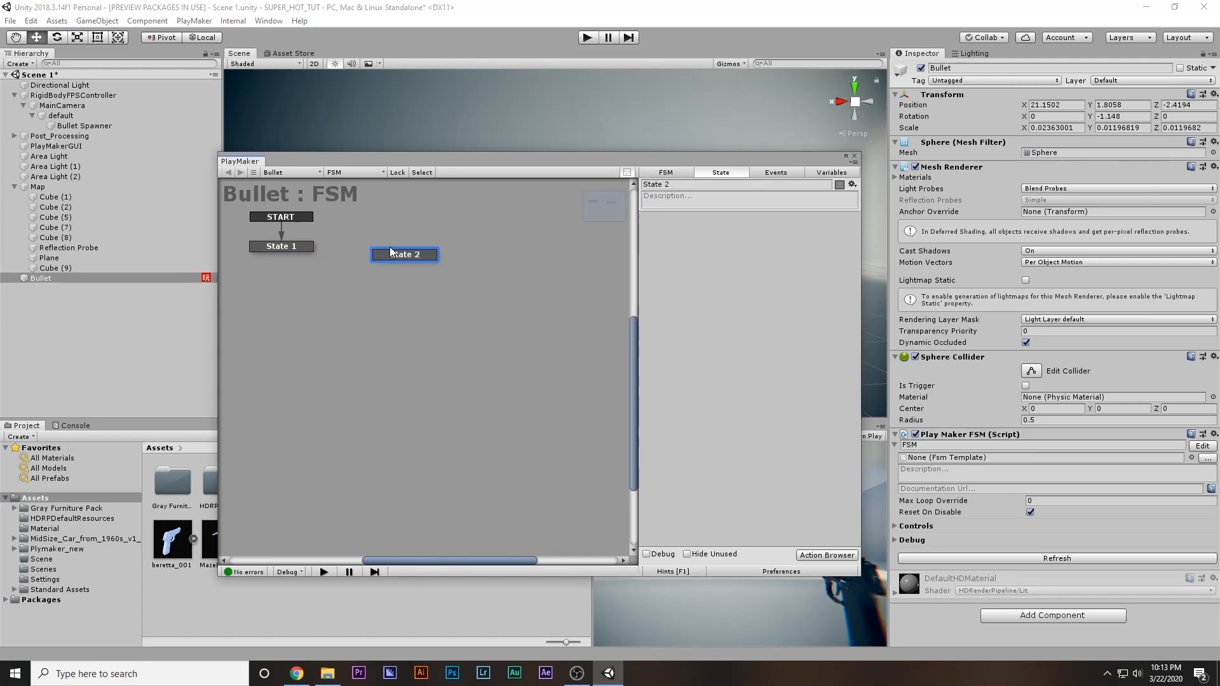
left_click(286, 248)
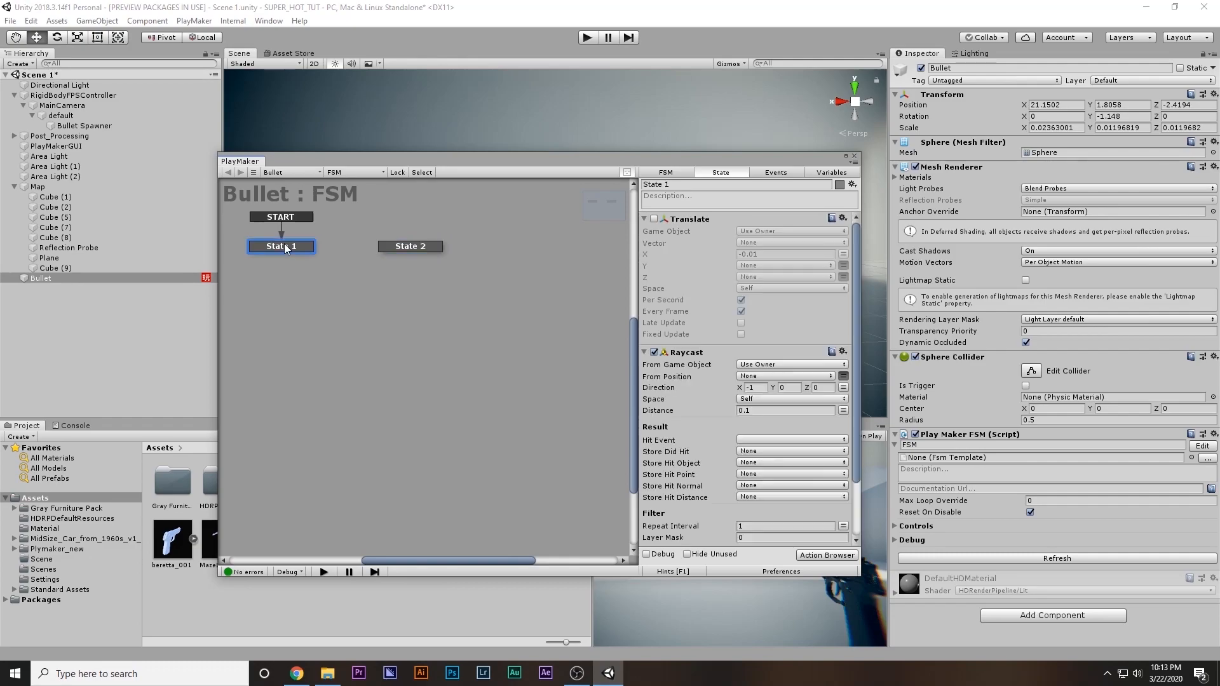
Create a new event named Check as the Raycast's Hit Event and link its transition to State 2
left_click(739, 442)
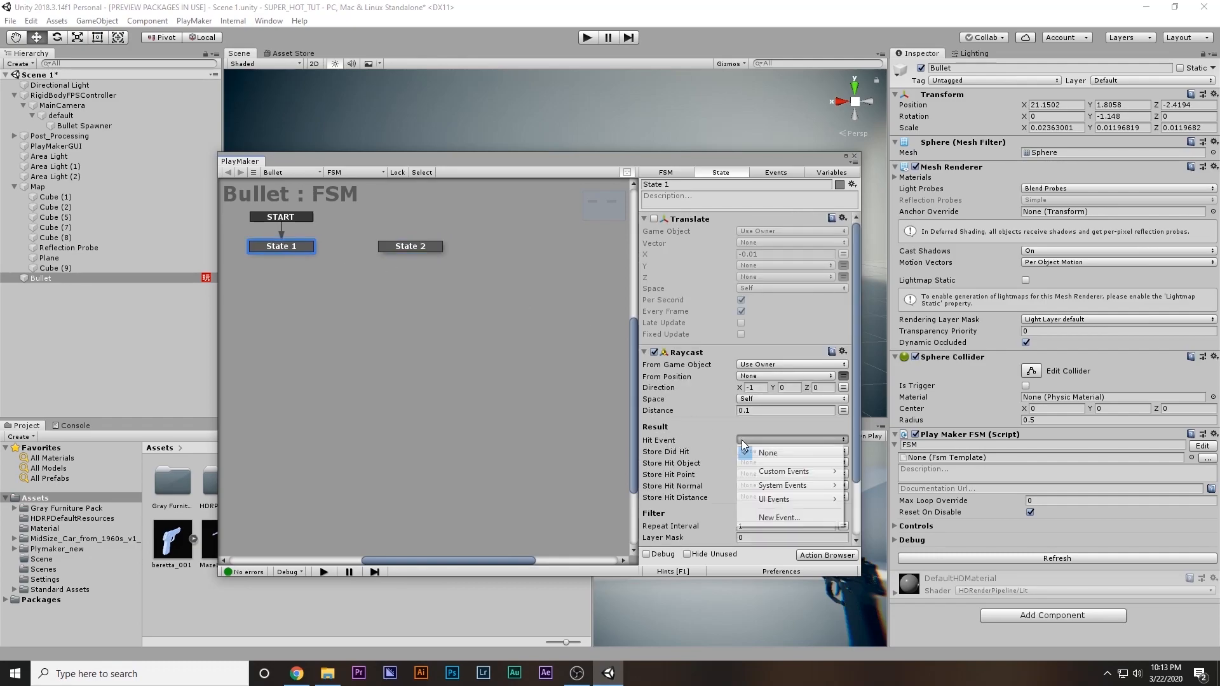
left_click(776, 518)
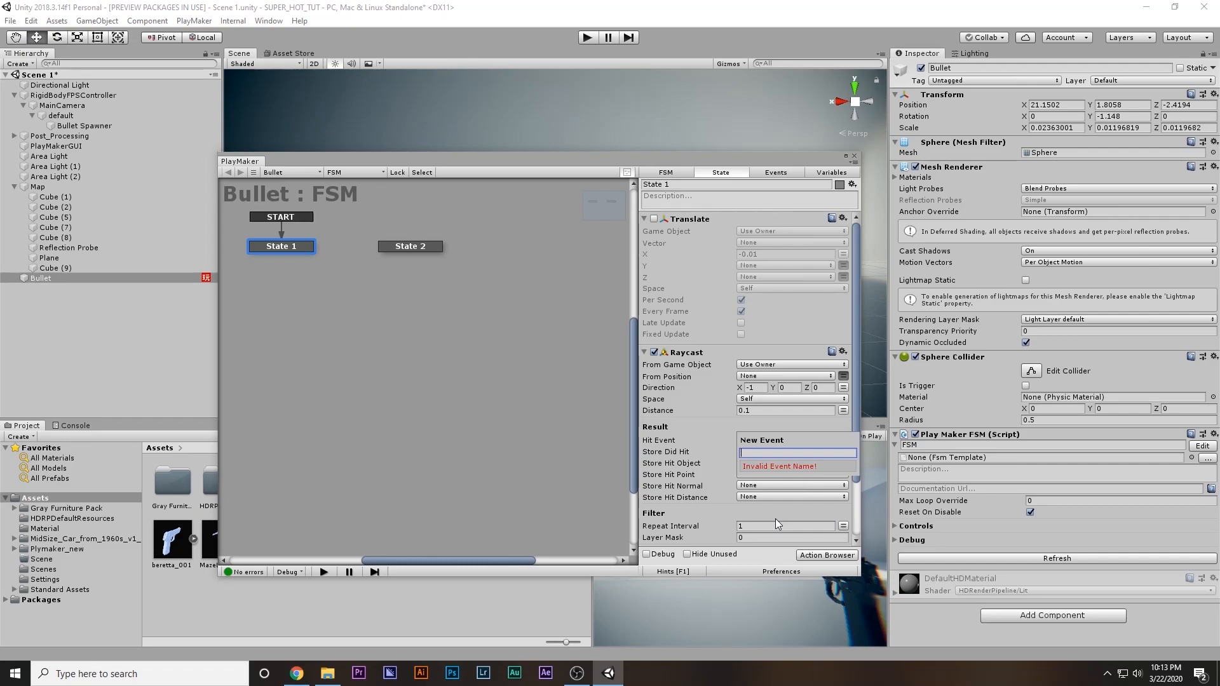
type("Check")
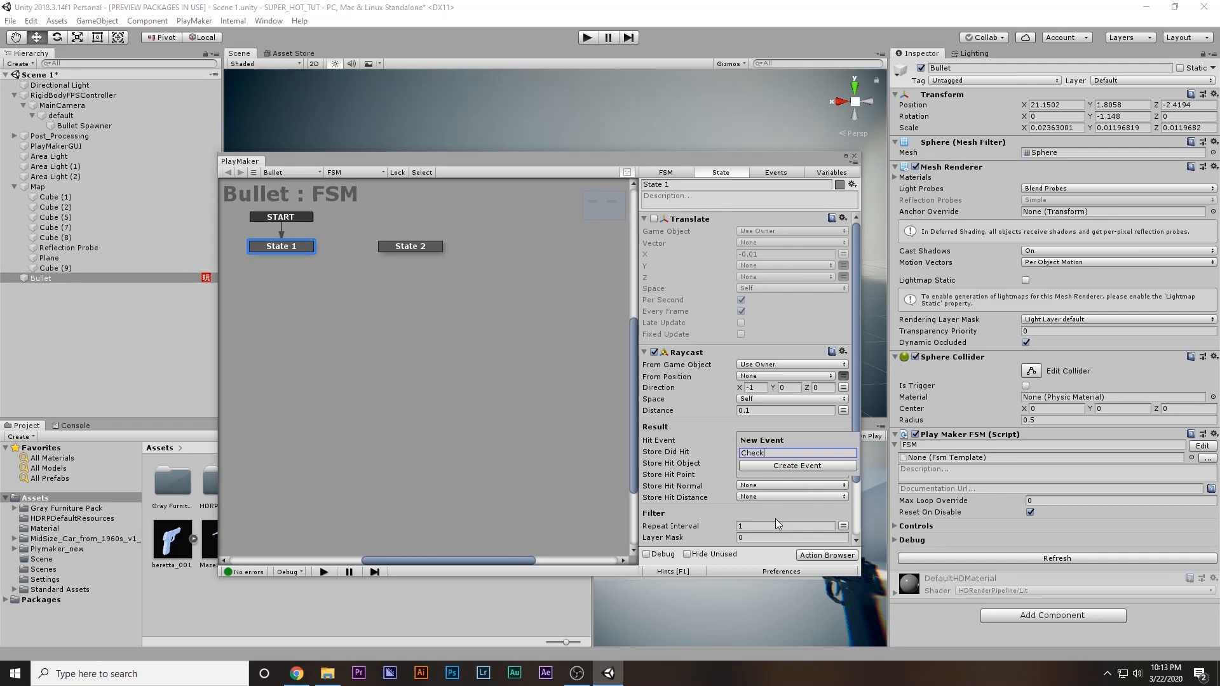
key("Return")
left_click(664, 450)
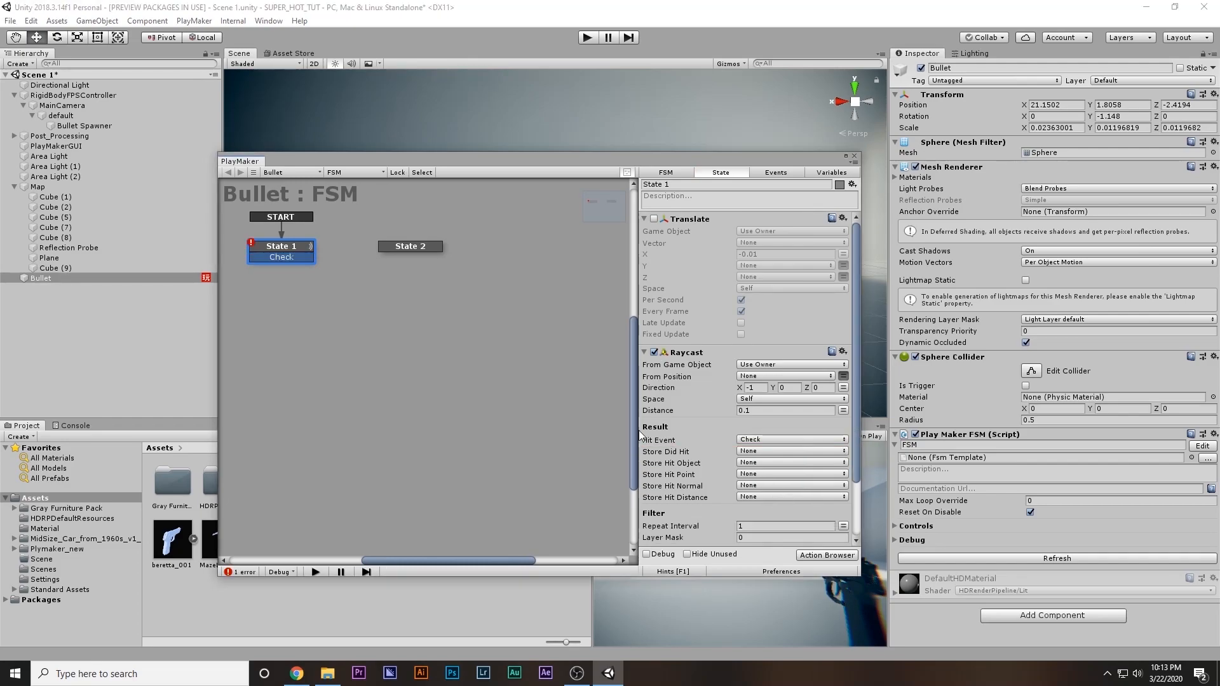
left_click_drag(295, 260, 410, 253)
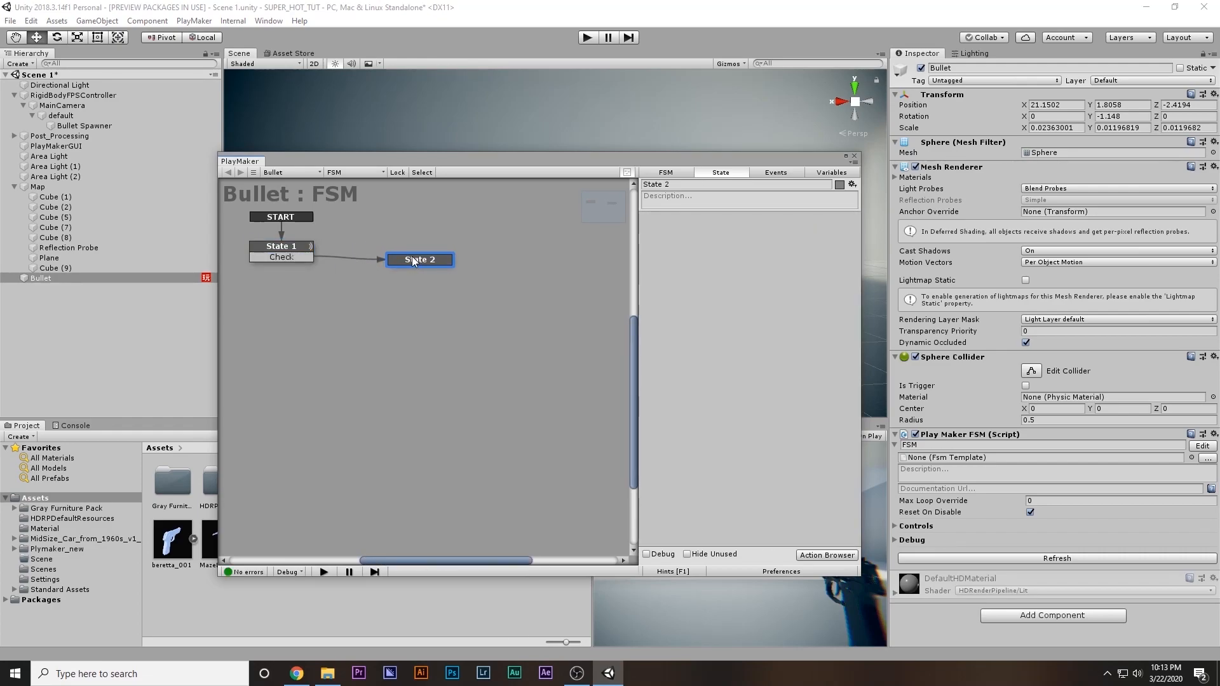
Store State 1's Raycast hit object in a new variable named Test_Ibj, nudge State 2 closer to State 1, and close the FSM editor
left_click(281, 248)
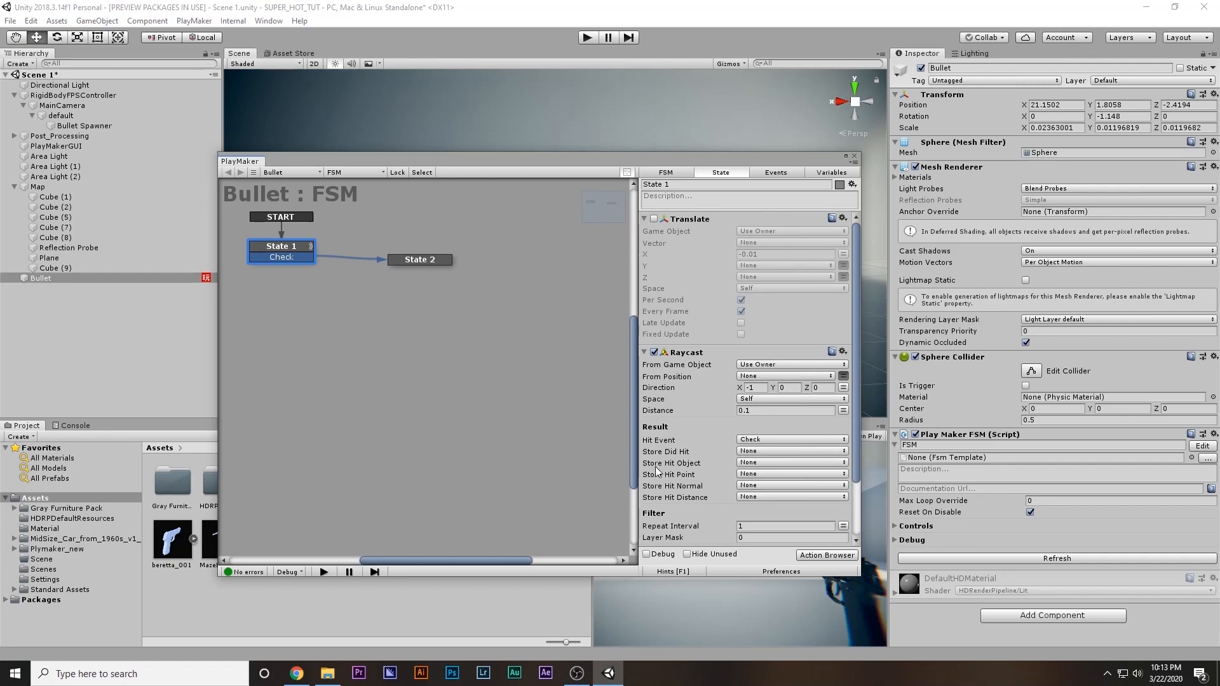
left_click(763, 462)
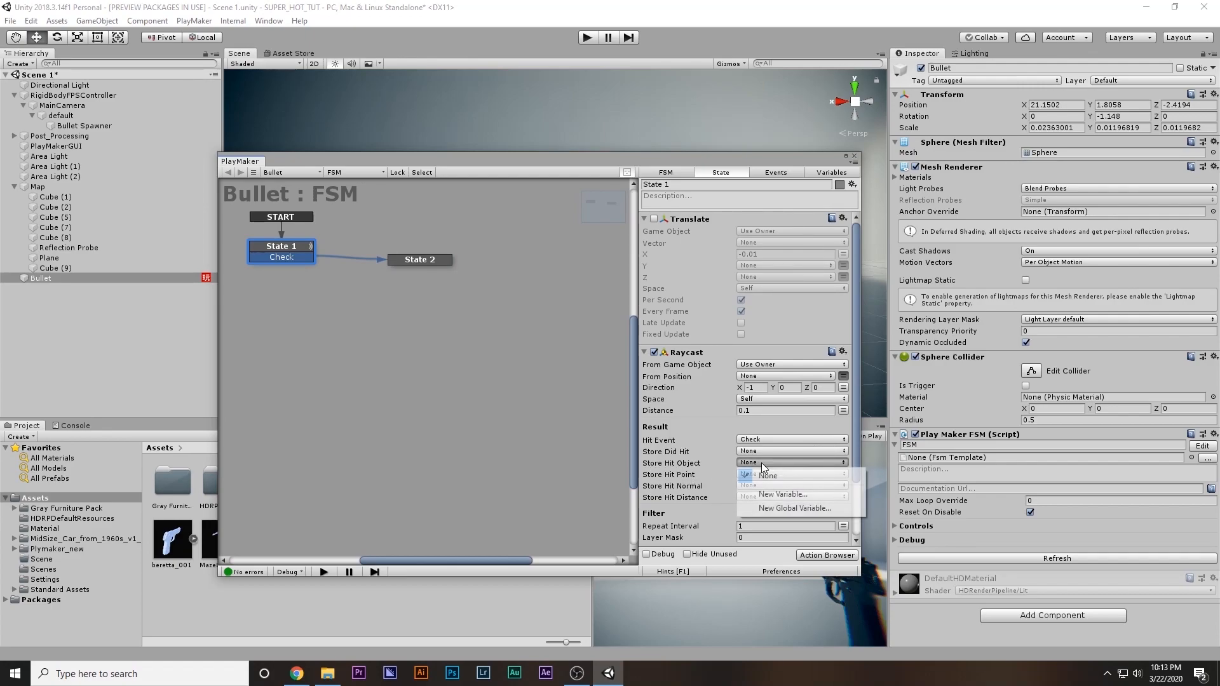
left_click(786, 496)
type("T")
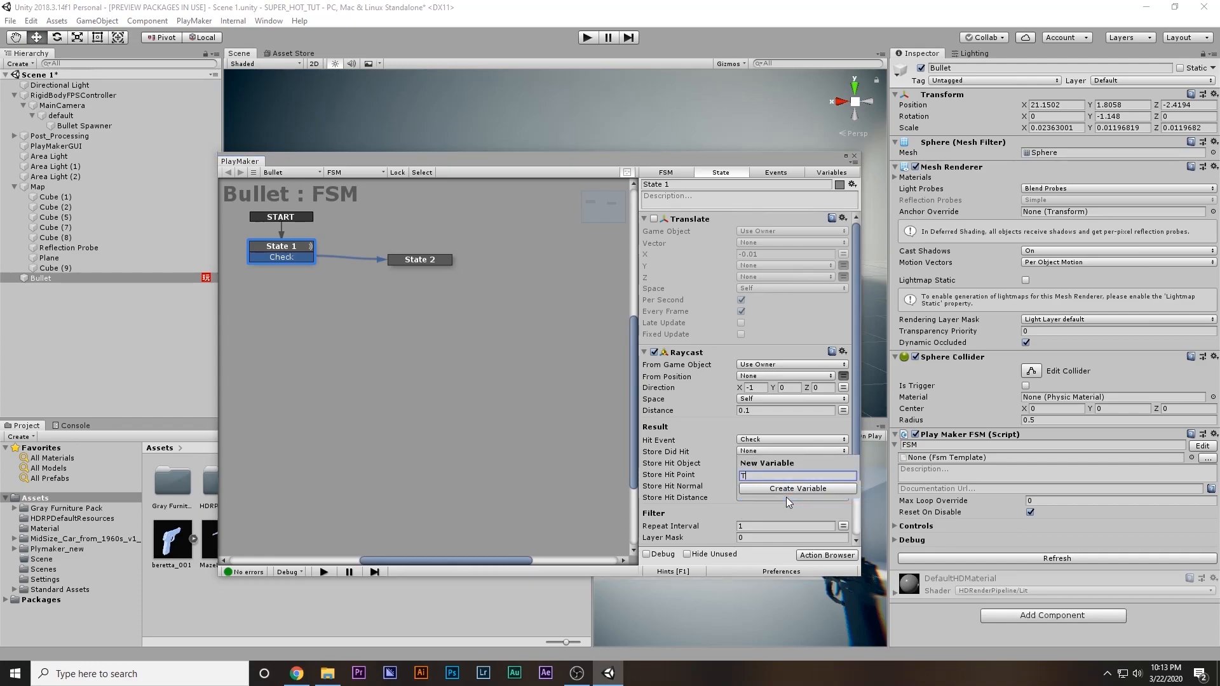
type("est_Ibj")
key("Return")
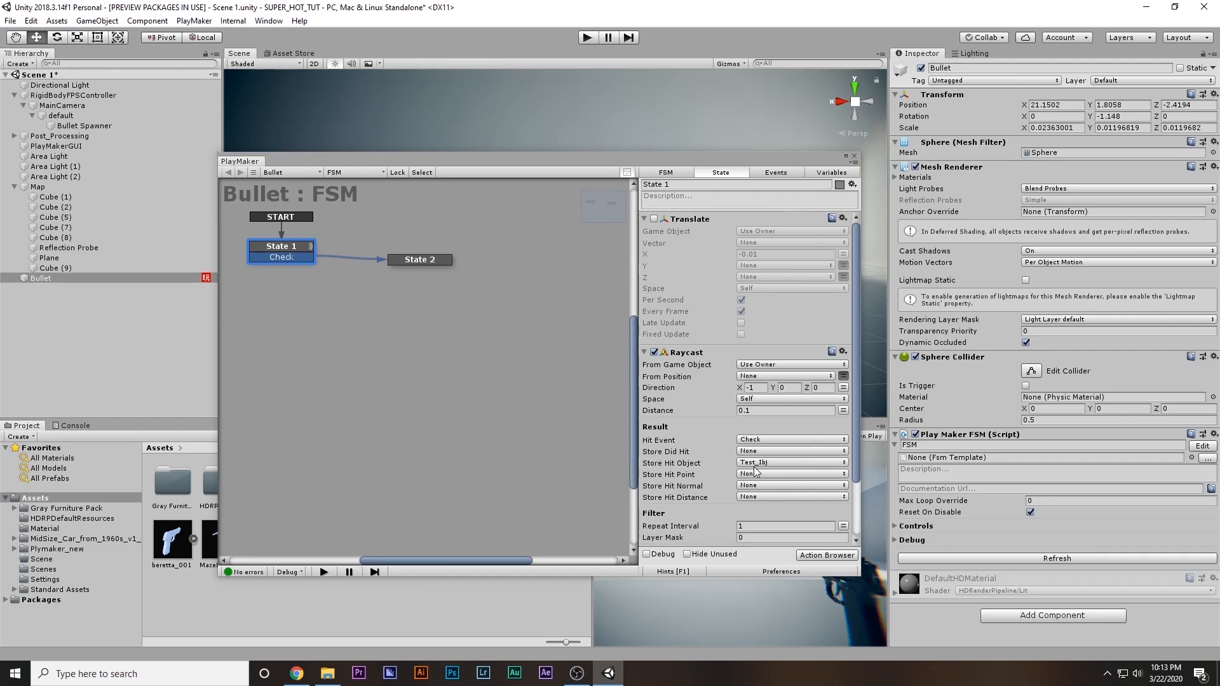
mouse_move(417, 260)
left_mouse_down()
mouse_move(388, 248)
mouse_move(410, 256)
left_mouse_up()
left_click(306, 251)
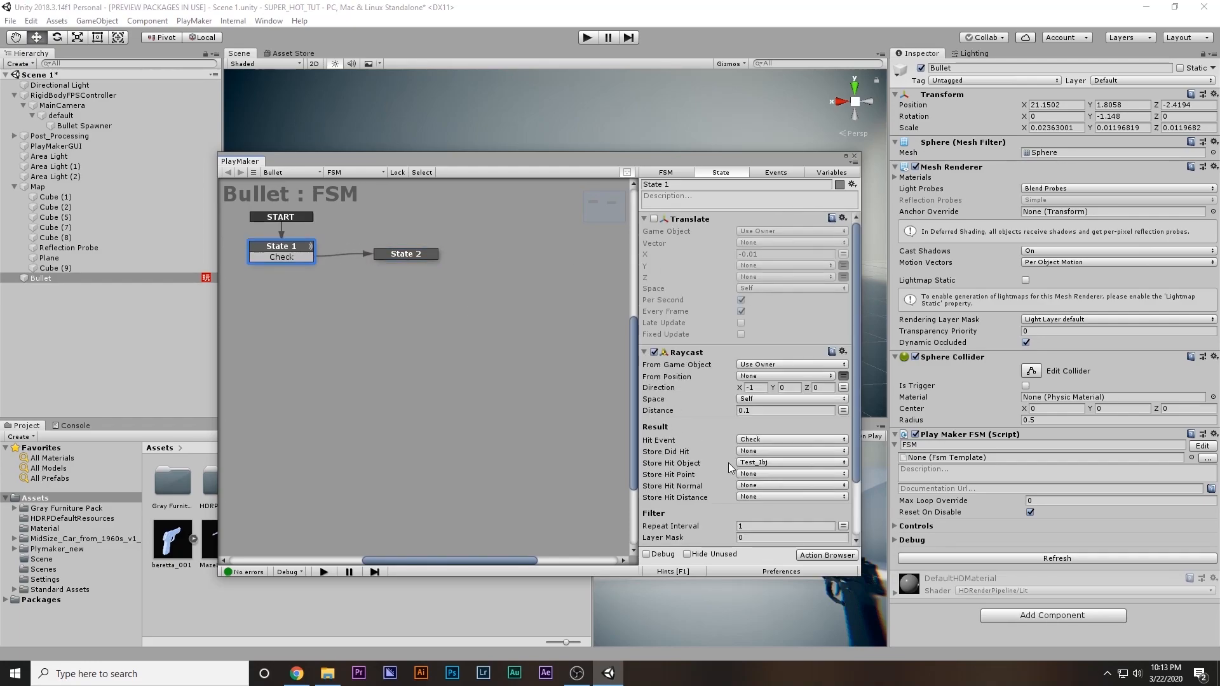
left_click(855, 157)
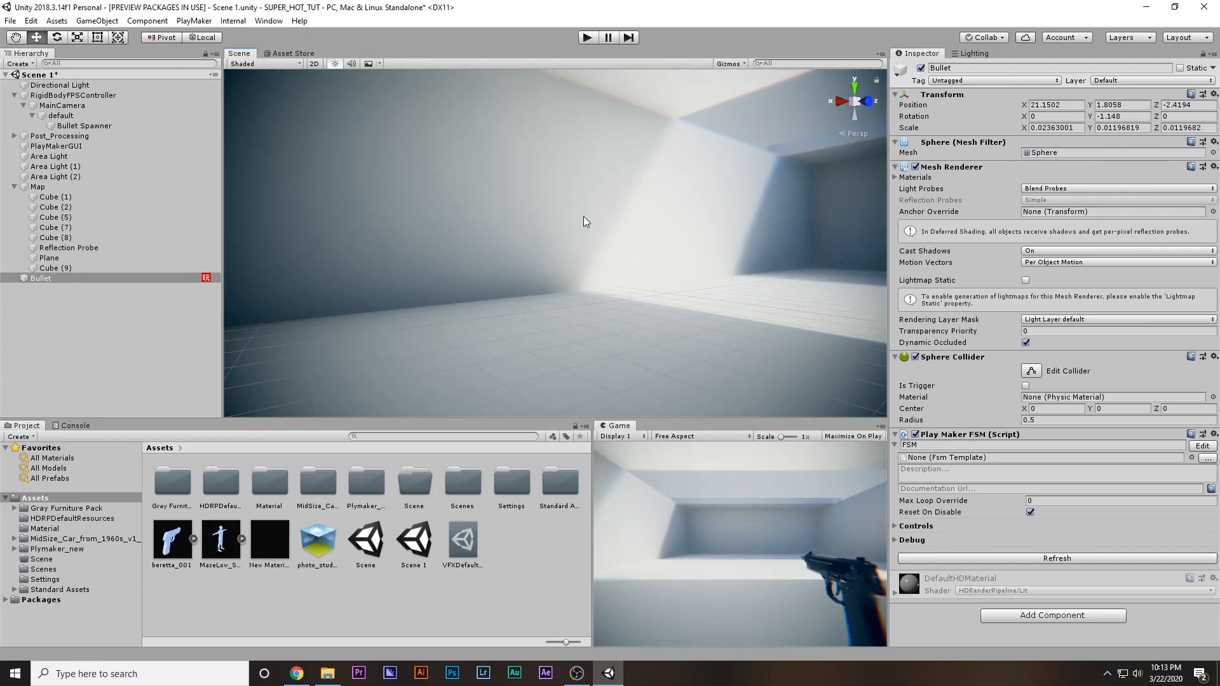
Add a capsule to the scene and place it on the floor at about X 14.13, Y 0.96, Z -2.57
right_click_drag(616, 261, 753, 261)
right_click(92, 313)
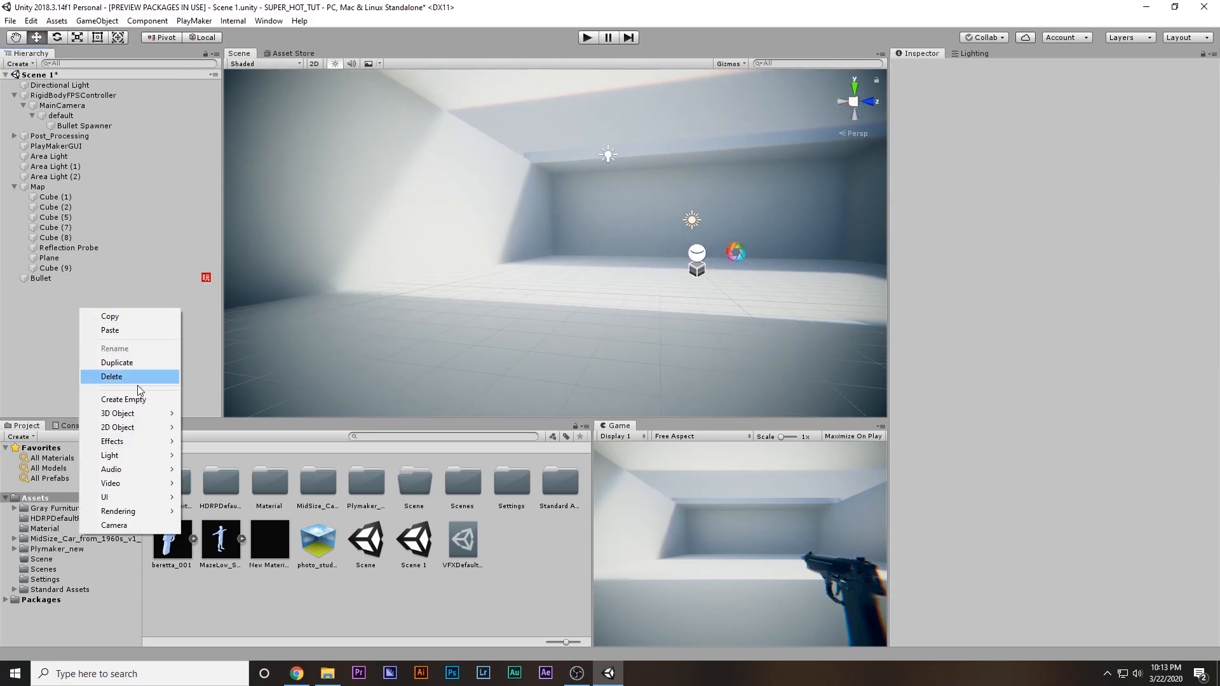
mouse_move(127, 413)
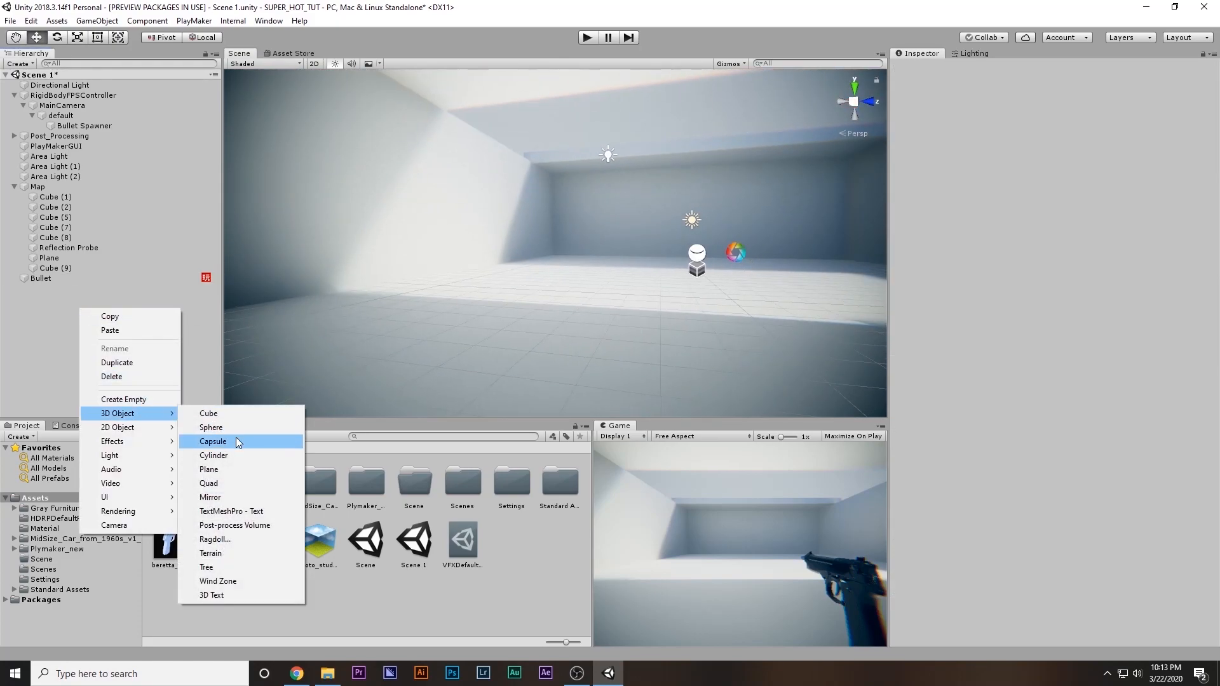
left_click(213, 442)
right_click_drag(634, 311, 509, 239)
left_click_drag(509, 239, 783, 234)
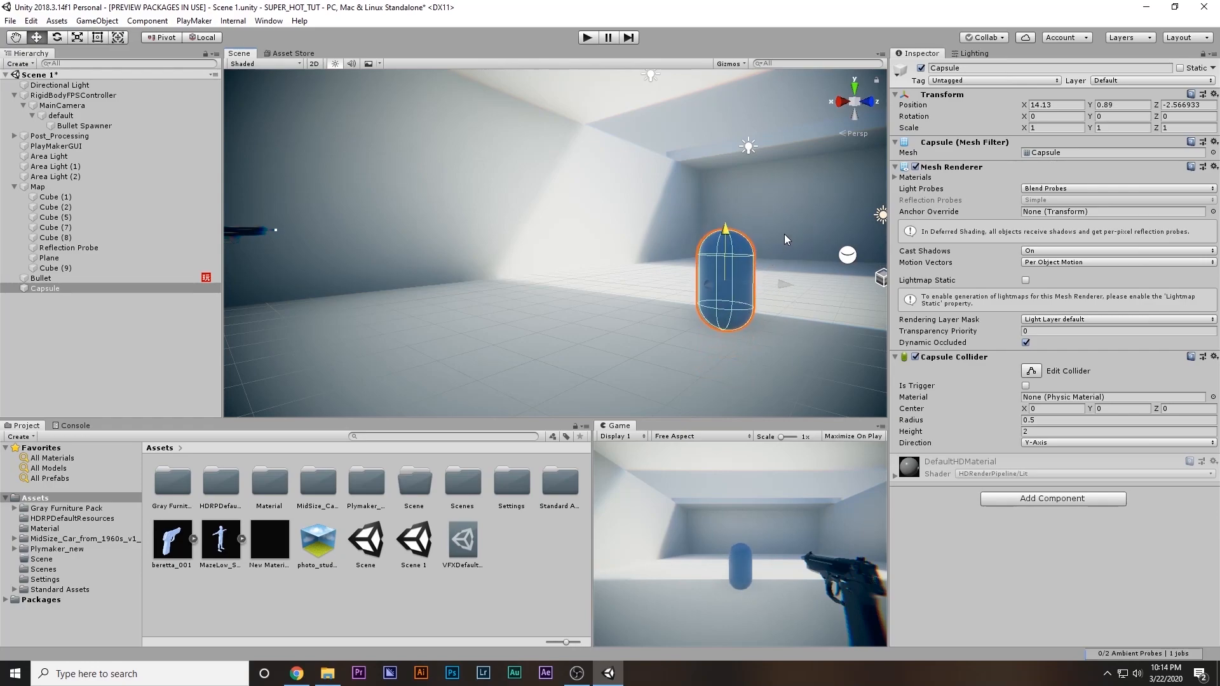
Apply the Enemy material from the Material folder to the capsule and rename the capsule Enemy
double_click(265, 494)
left_click_drag(172, 481, 734, 277)
left_click(734, 277)
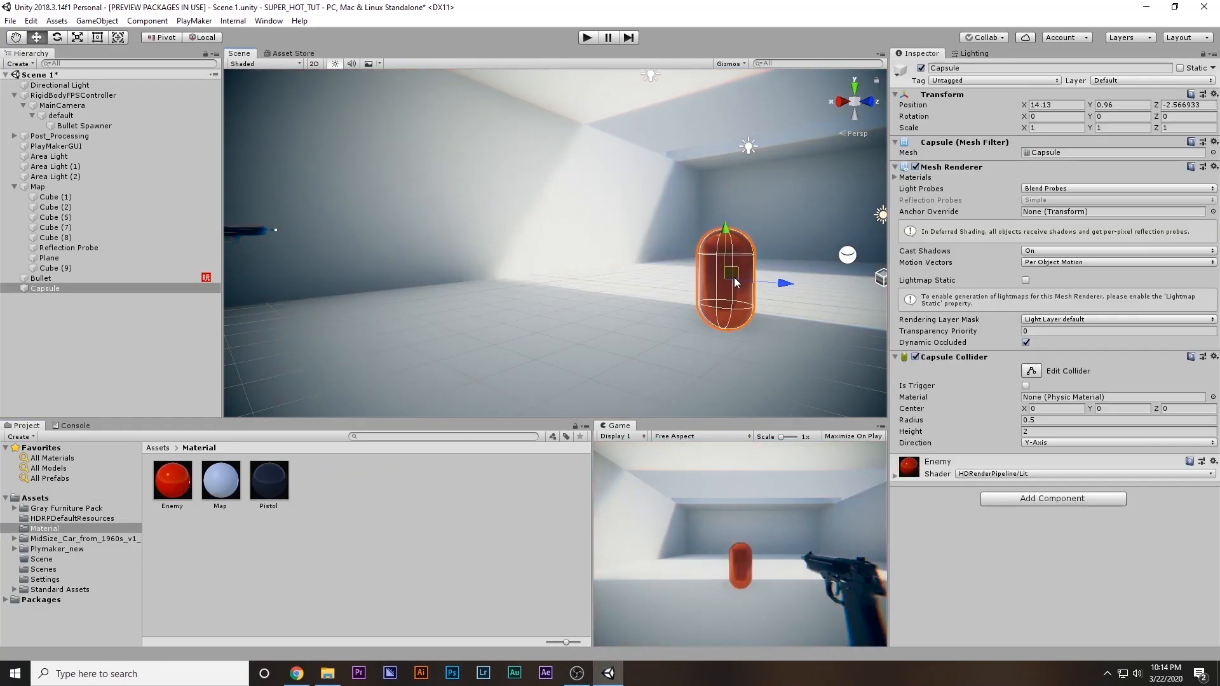
left_click(993, 66)
type("Enemy")
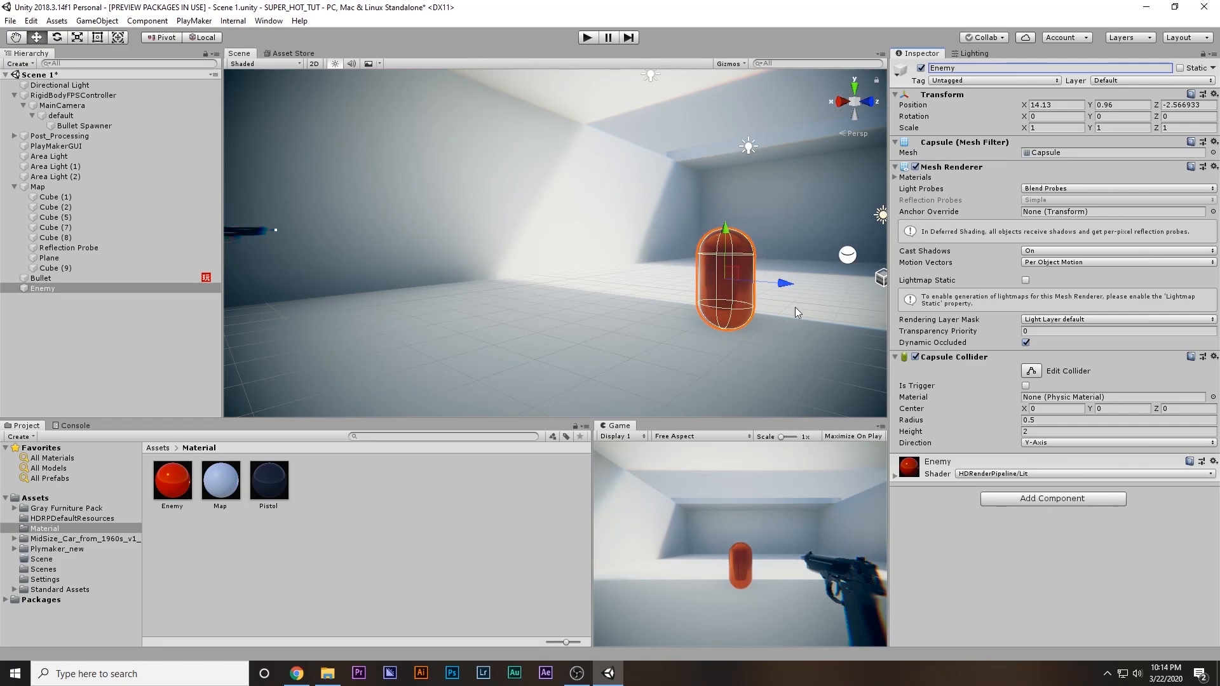
Look at the MazeLow_Split character model in the Assets folder and at the Bullet object's settings
left_click(61, 498)
left_click(220, 537)
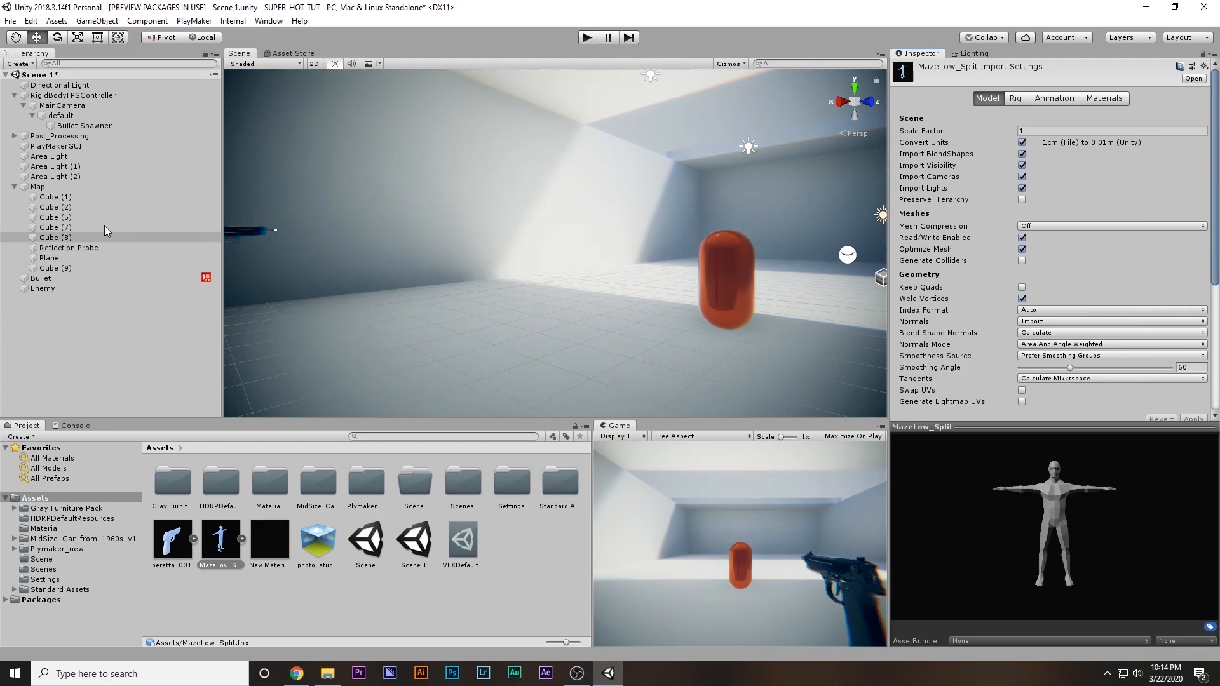
left_click(57, 278)
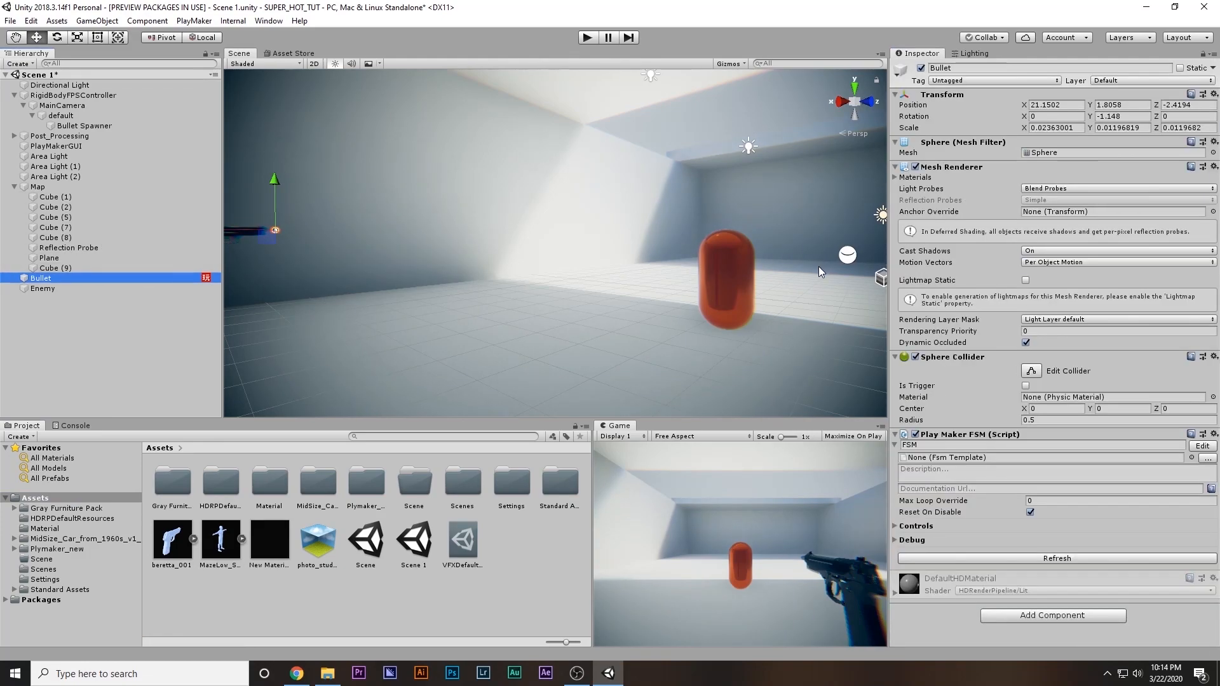
Starting from the Enemy object's tag options, create a new tag named enemy
left_click(720, 299)
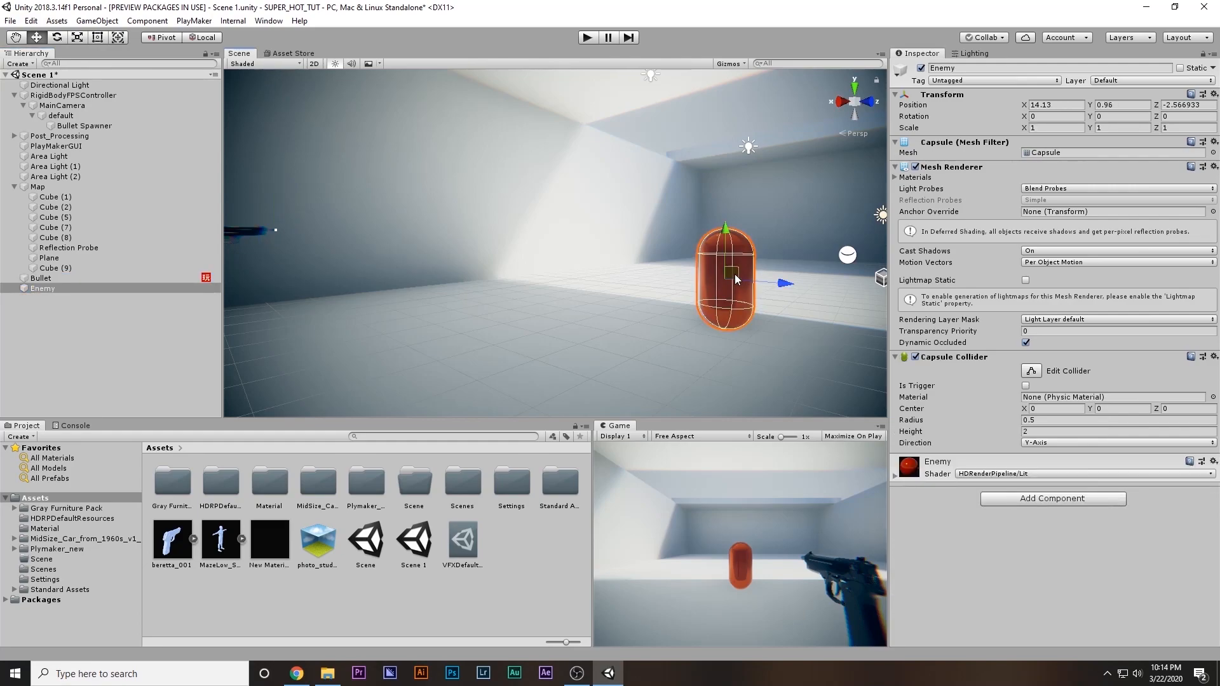
left_click(964, 81)
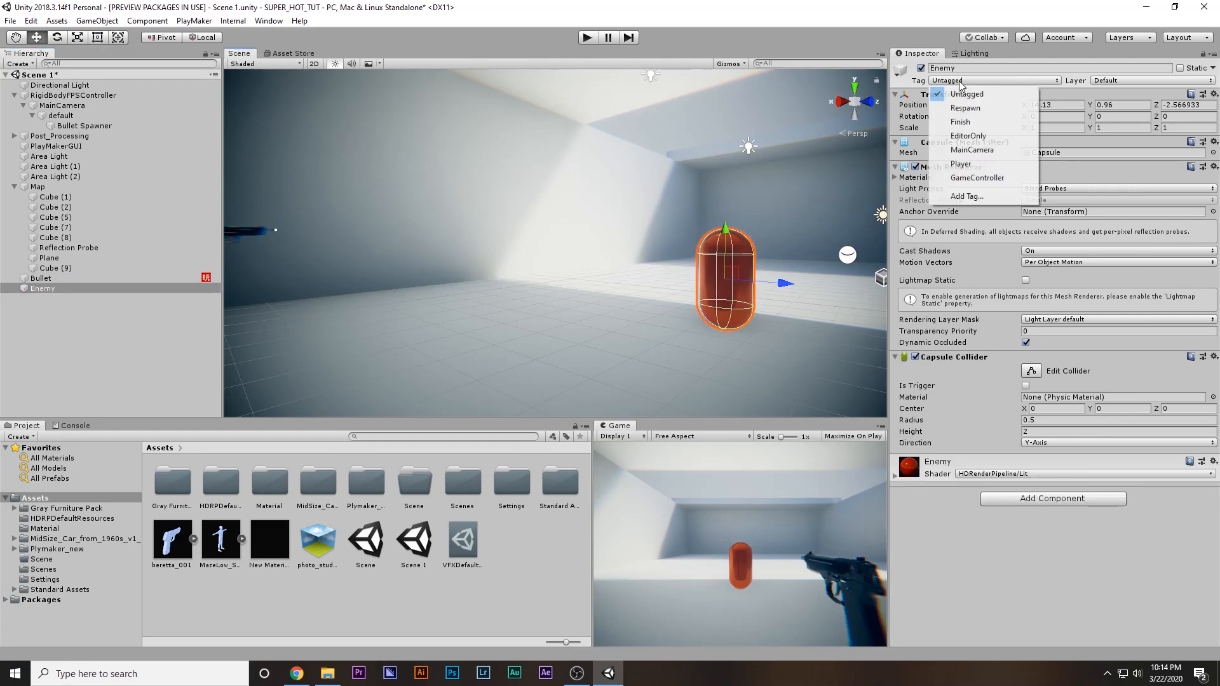
left_click(1009, 197)
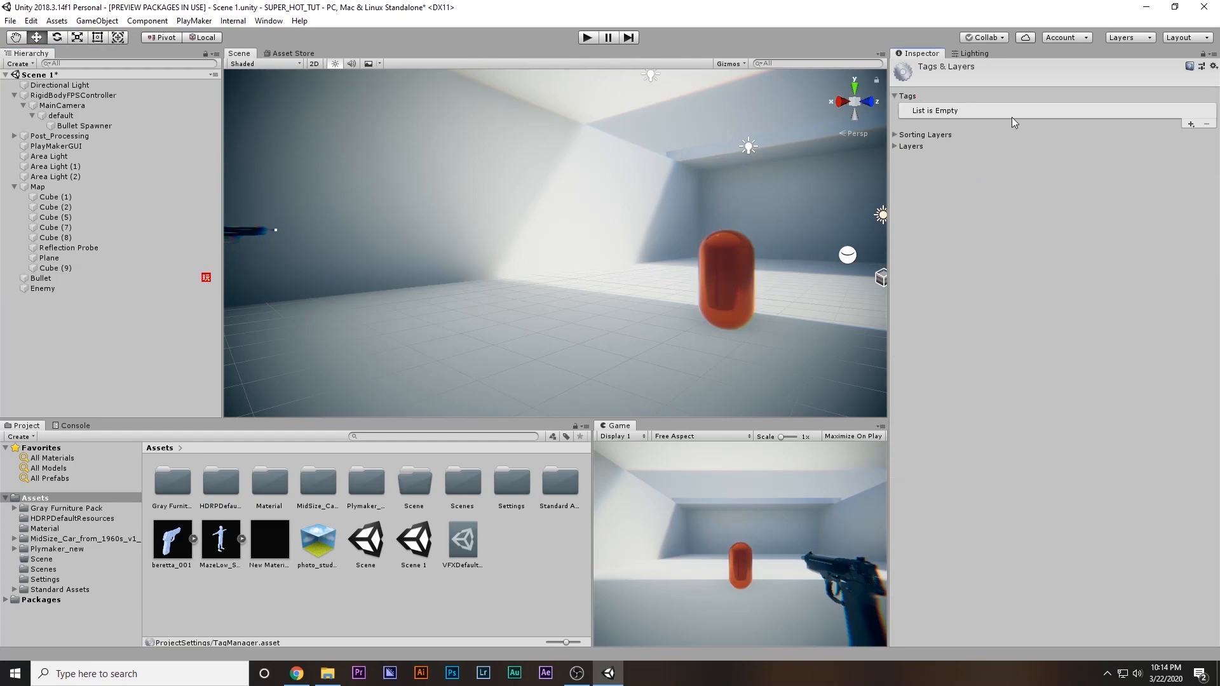
left_click(1190, 124)
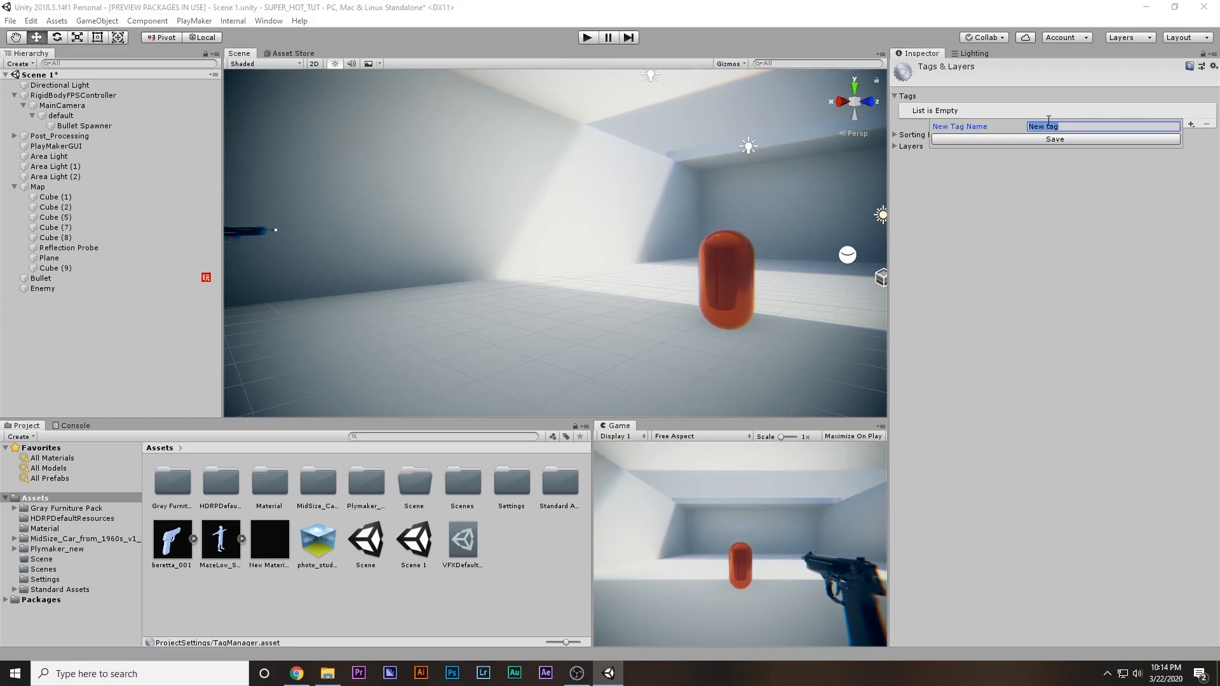
type("enemy")
key("Return")
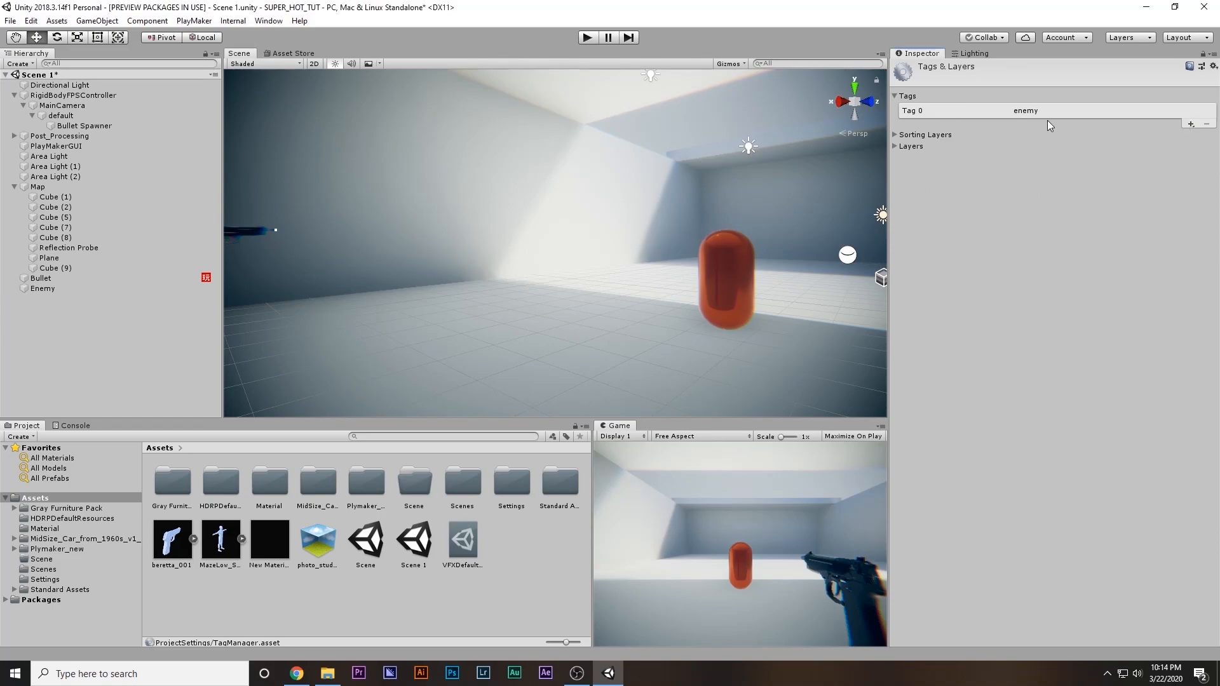
Assign the enemy tag to the Enemy capsule and shift the capsule along Z to about -2.73
left_click(43, 288)
left_click(970, 80)
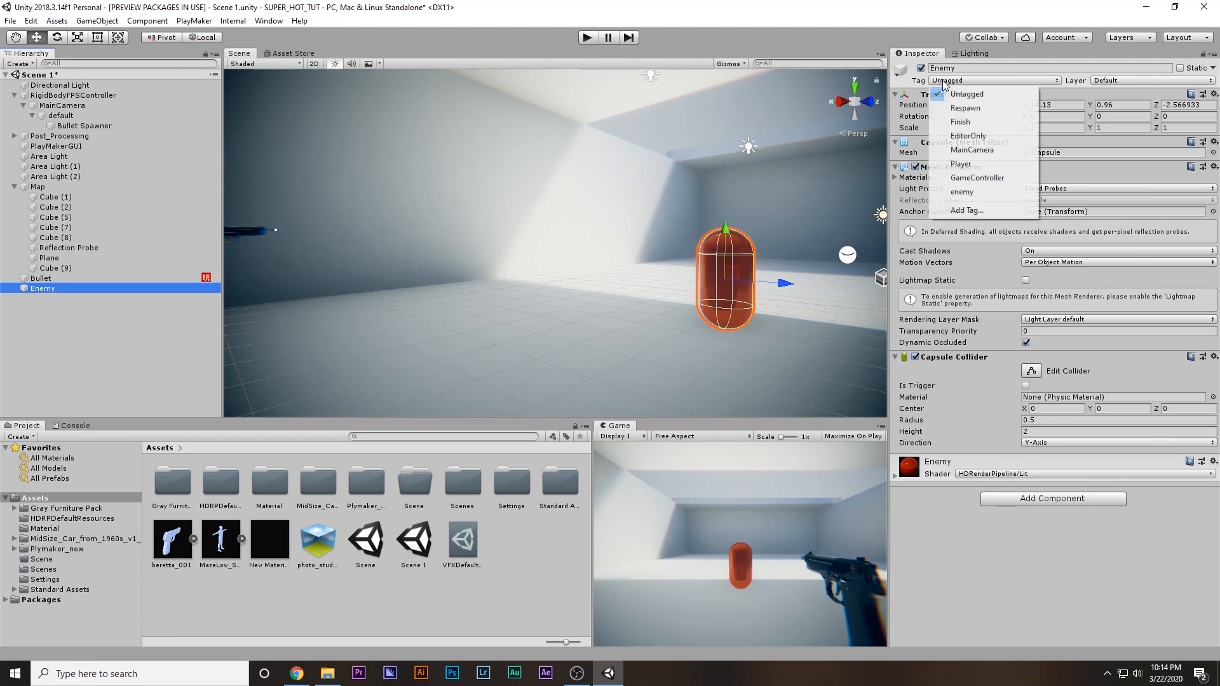
left_click(969, 193)
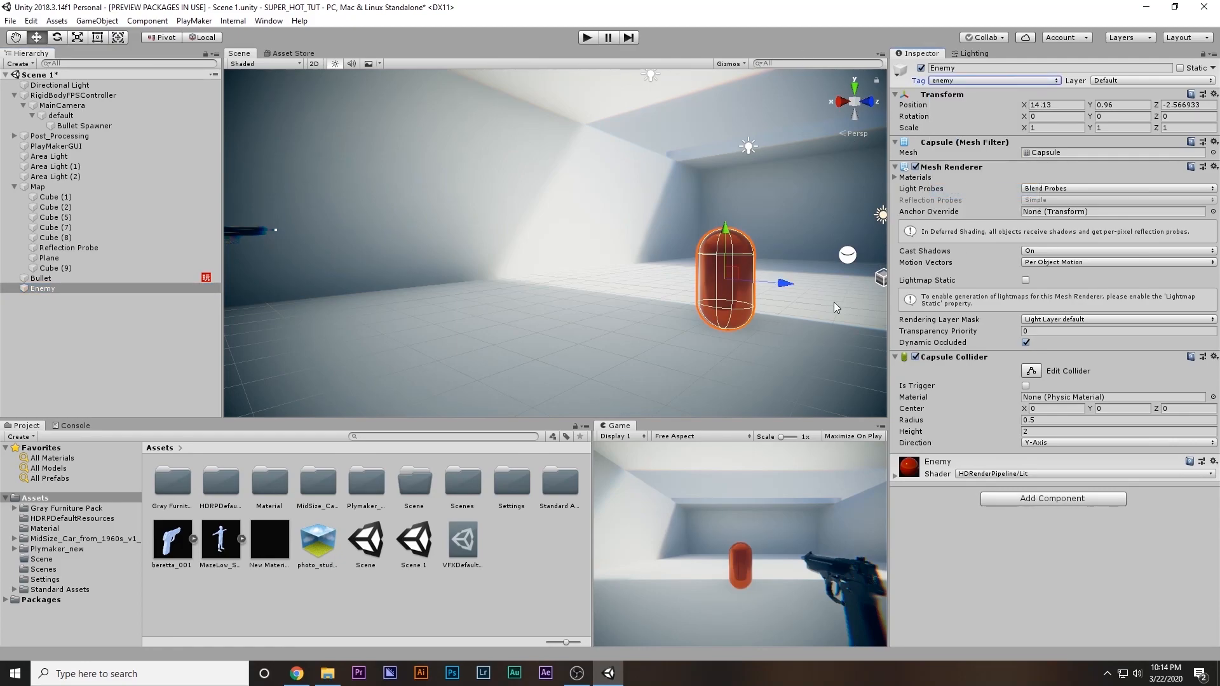
left_click_drag(778, 282, 769, 281)
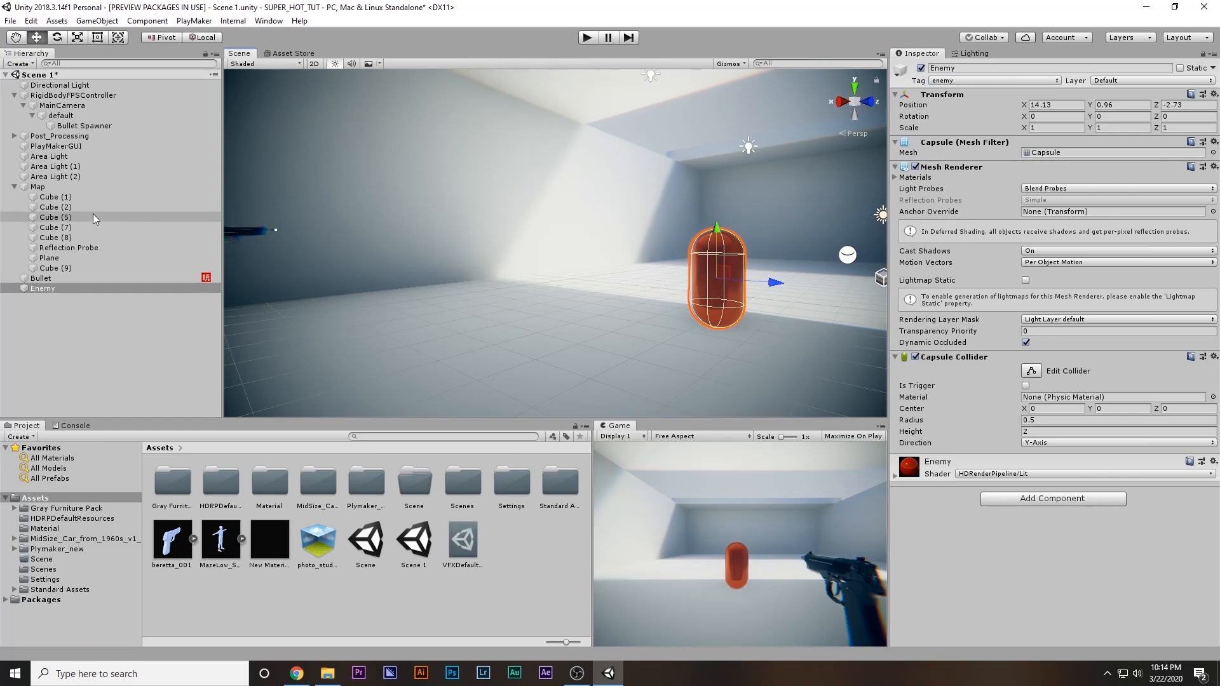
Reopen the Bullet's FSM and add a Game Object Compare Tag action to State 2
left_click(41, 279)
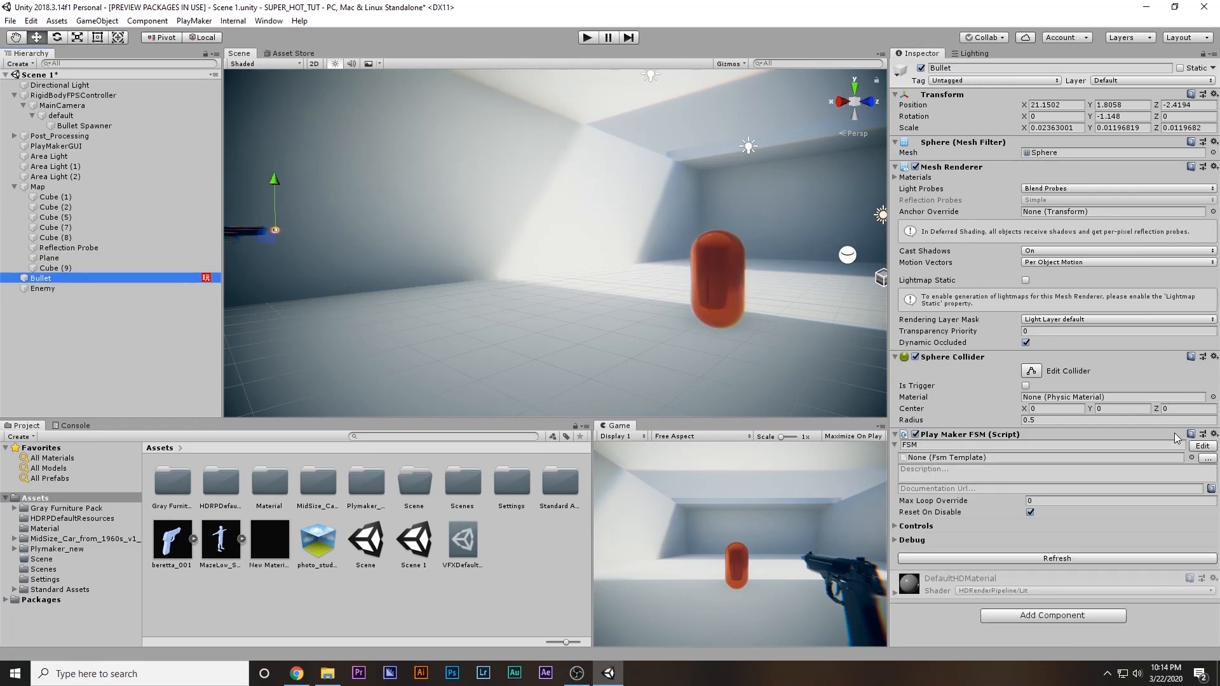
left_click(1197, 446)
left_click(404, 251)
double_click(756, 322)
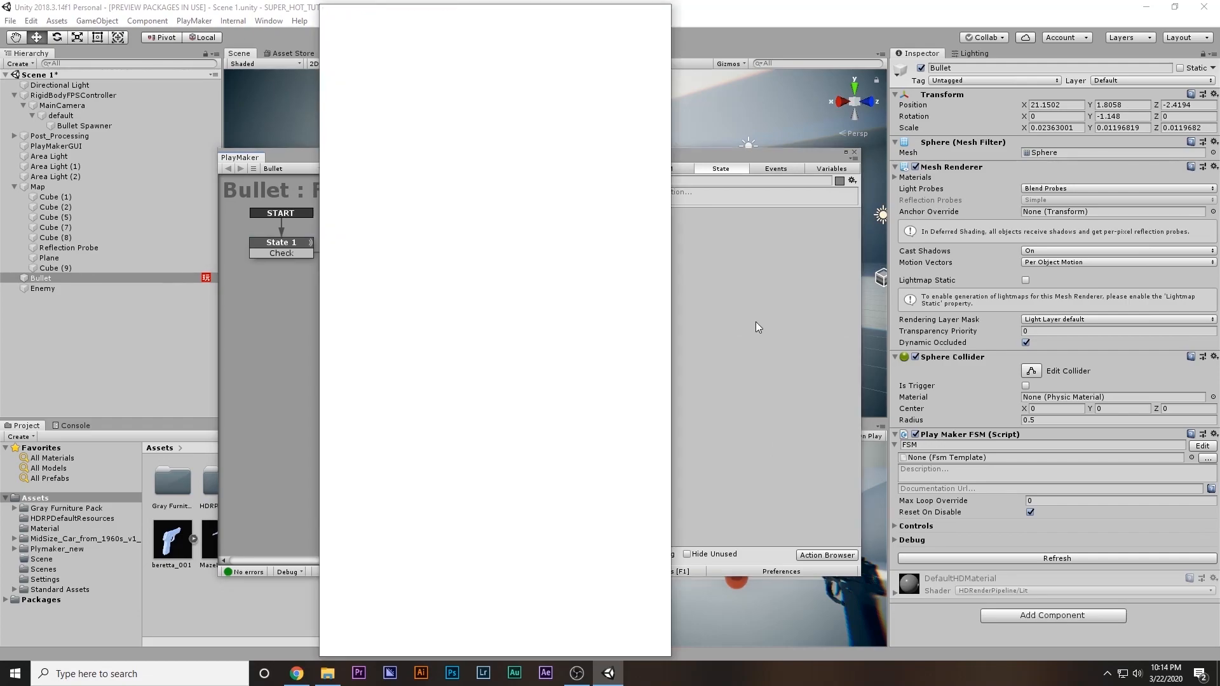
type("ca")
key("BackSpace")
type("o")
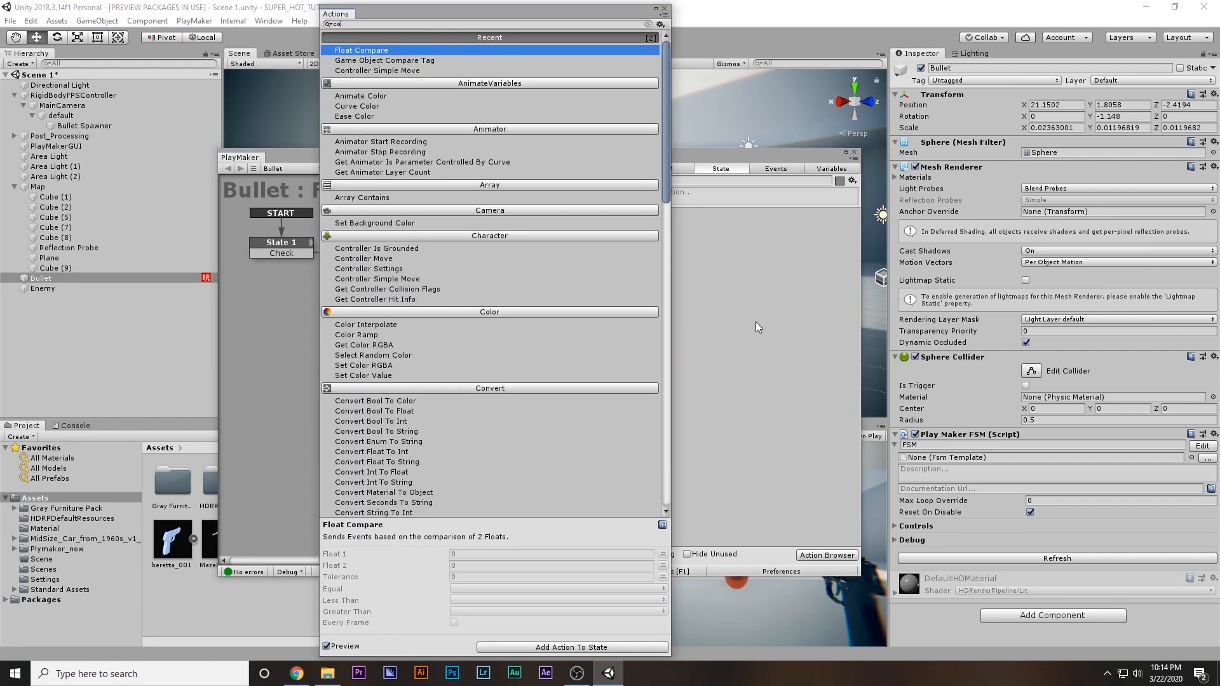
type("mpare")
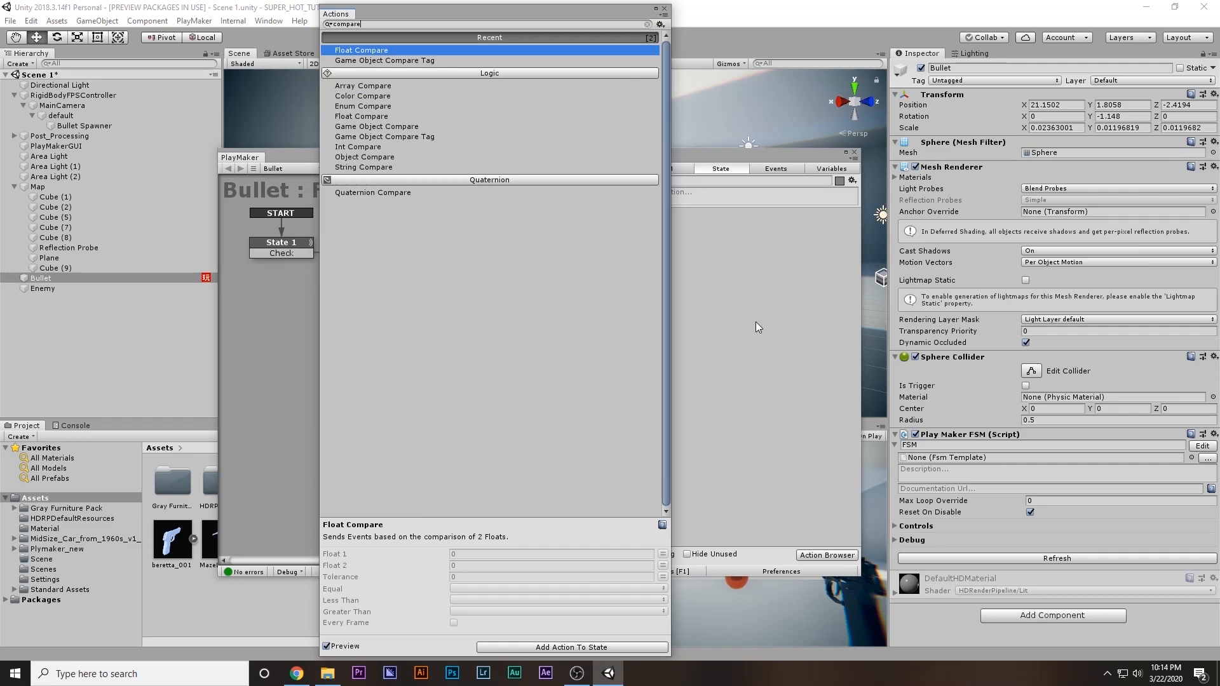
key("Down")
key("Return")
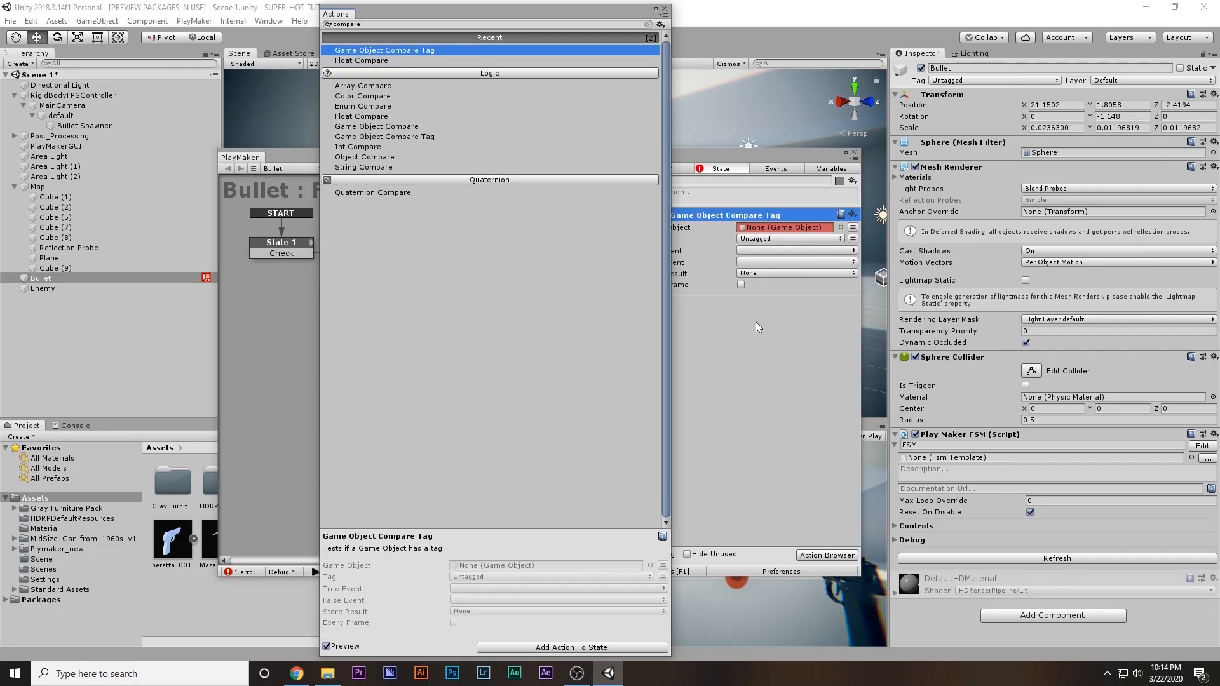
left_click(664, 10)
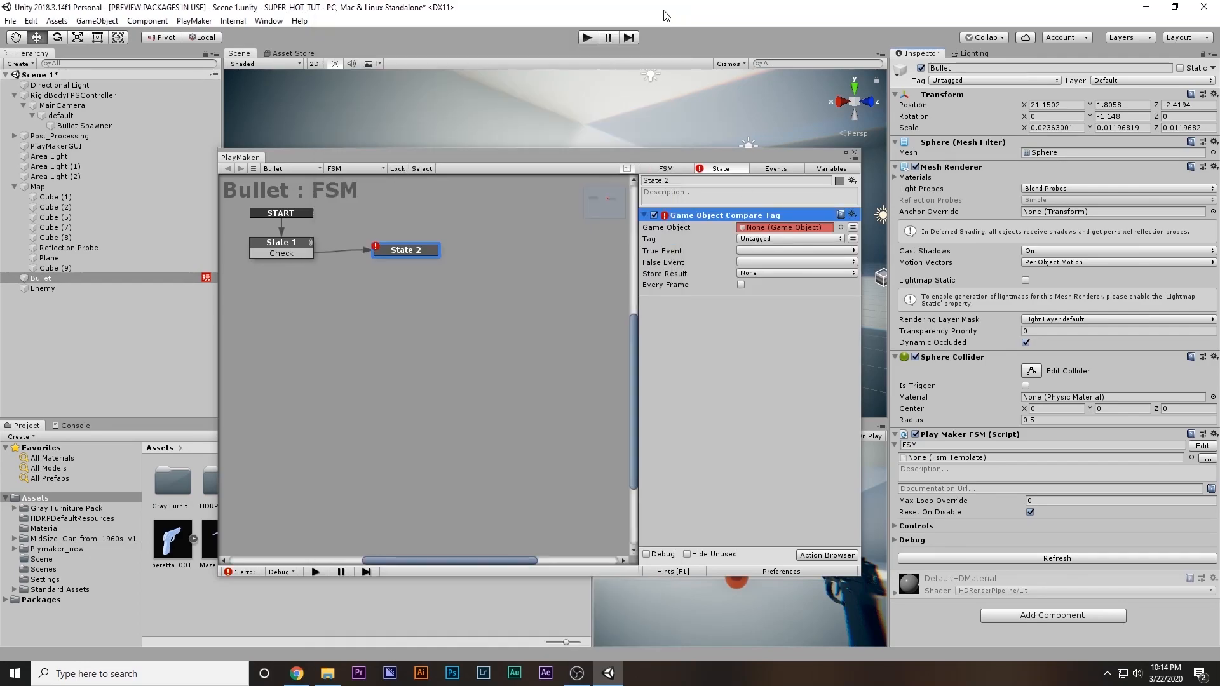
Set the compare action's Game Object to the Test_Ibj variable
left_click(852, 229)
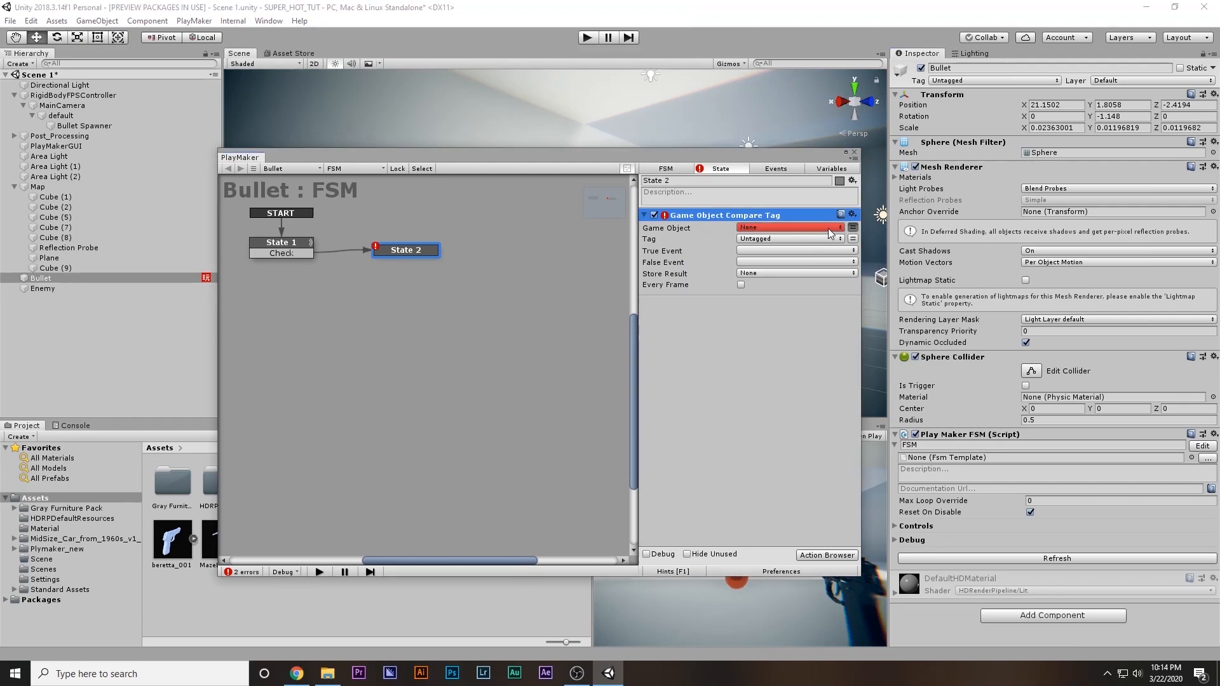
left_click(828, 227)
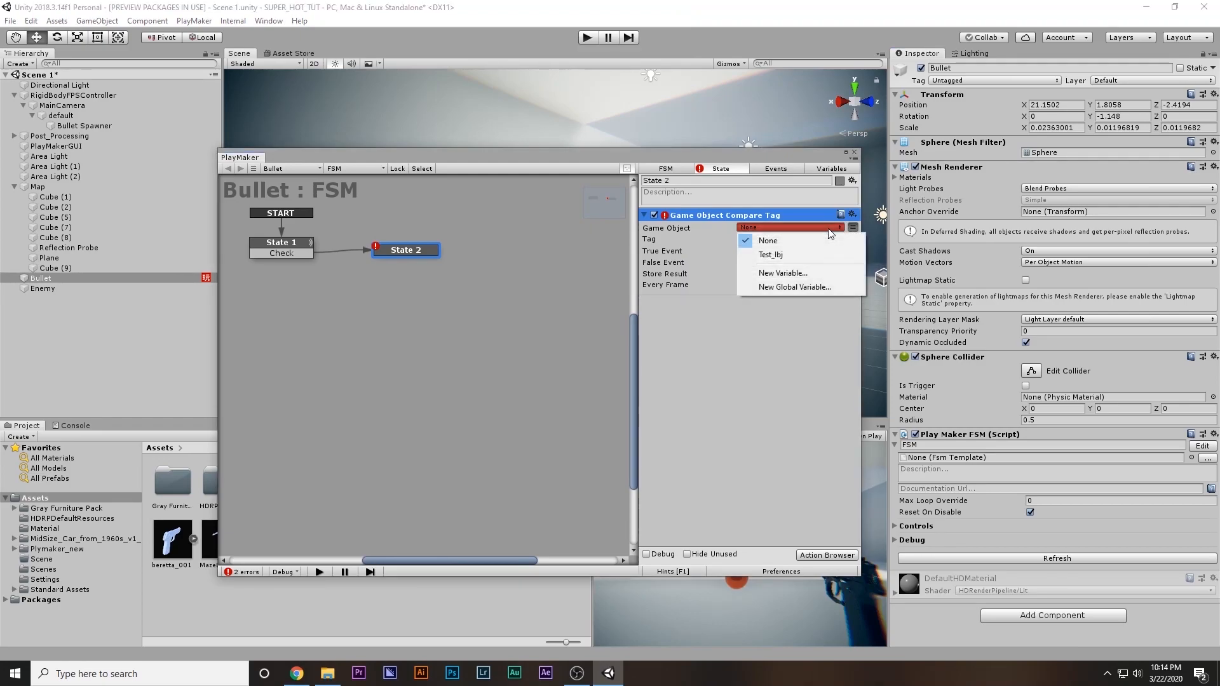
left_click(771, 261)
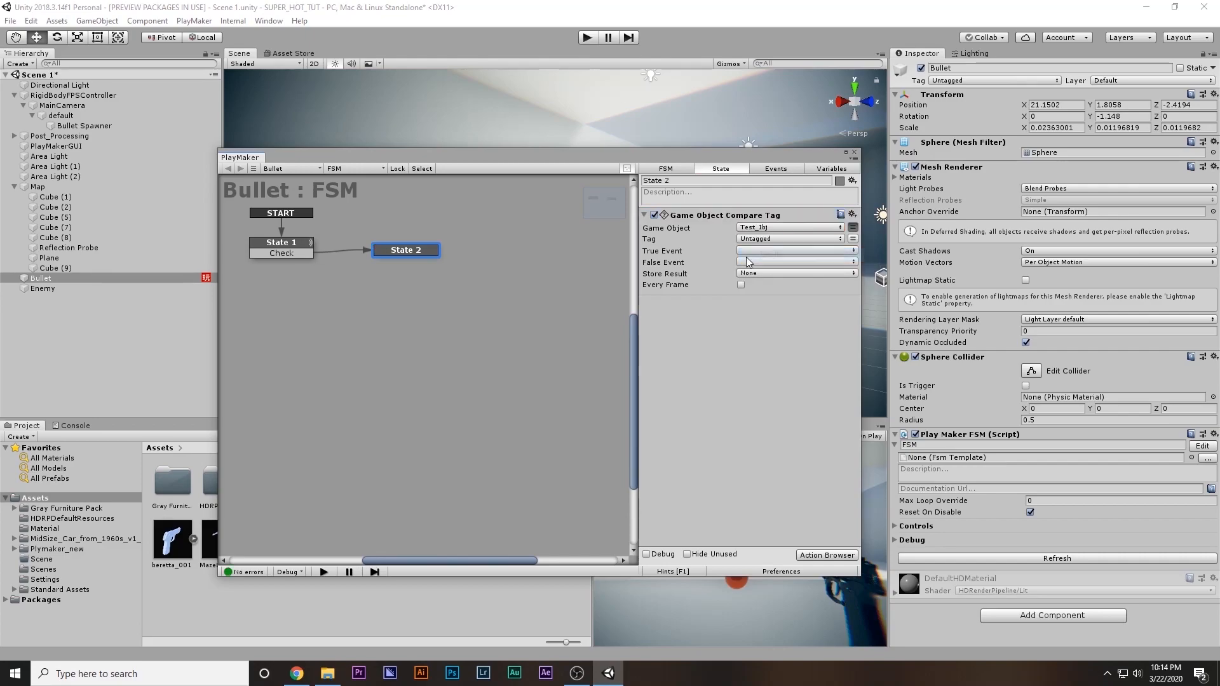
Set the compare action's tag to enemy and create a new Kill_Enemy event as its True Event
left_click(783, 239)
left_click(775, 351)
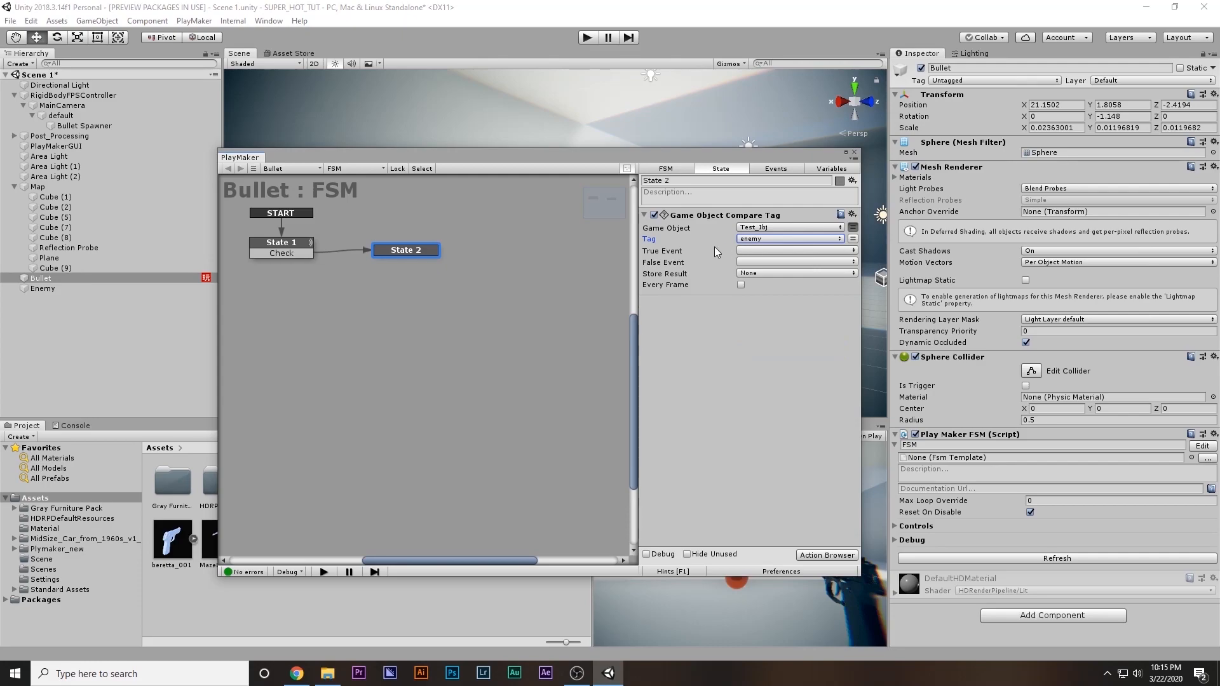
left_click(764, 250)
left_click(797, 341)
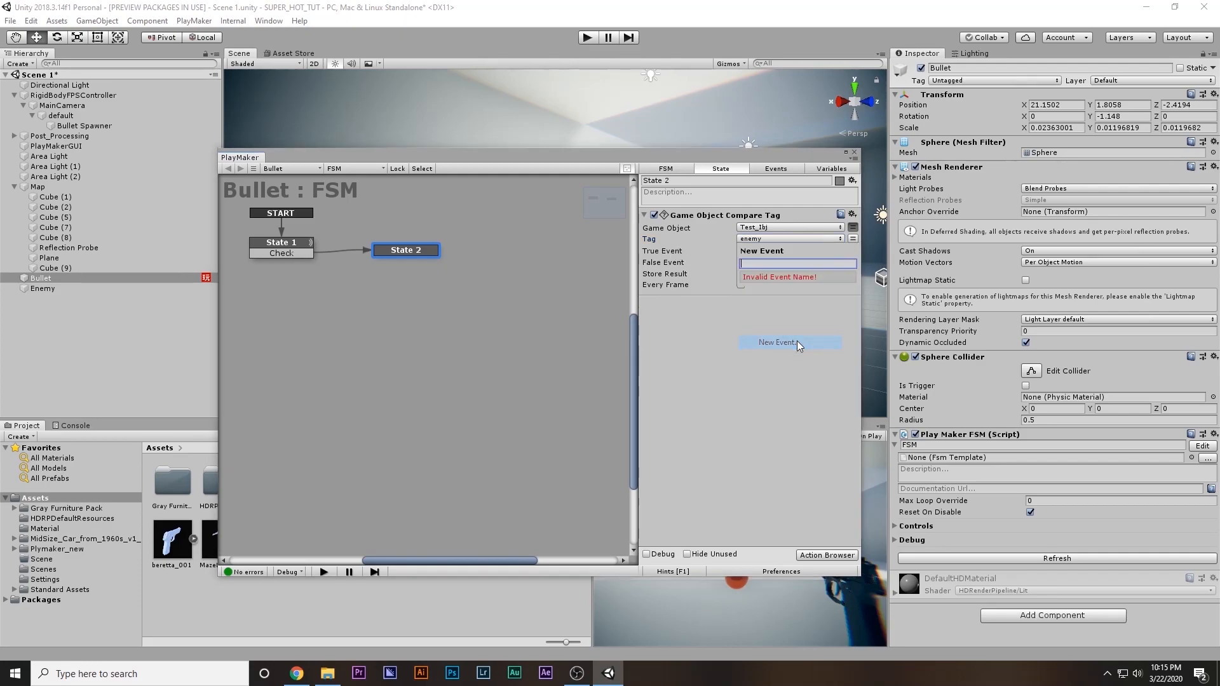
type("Kill")
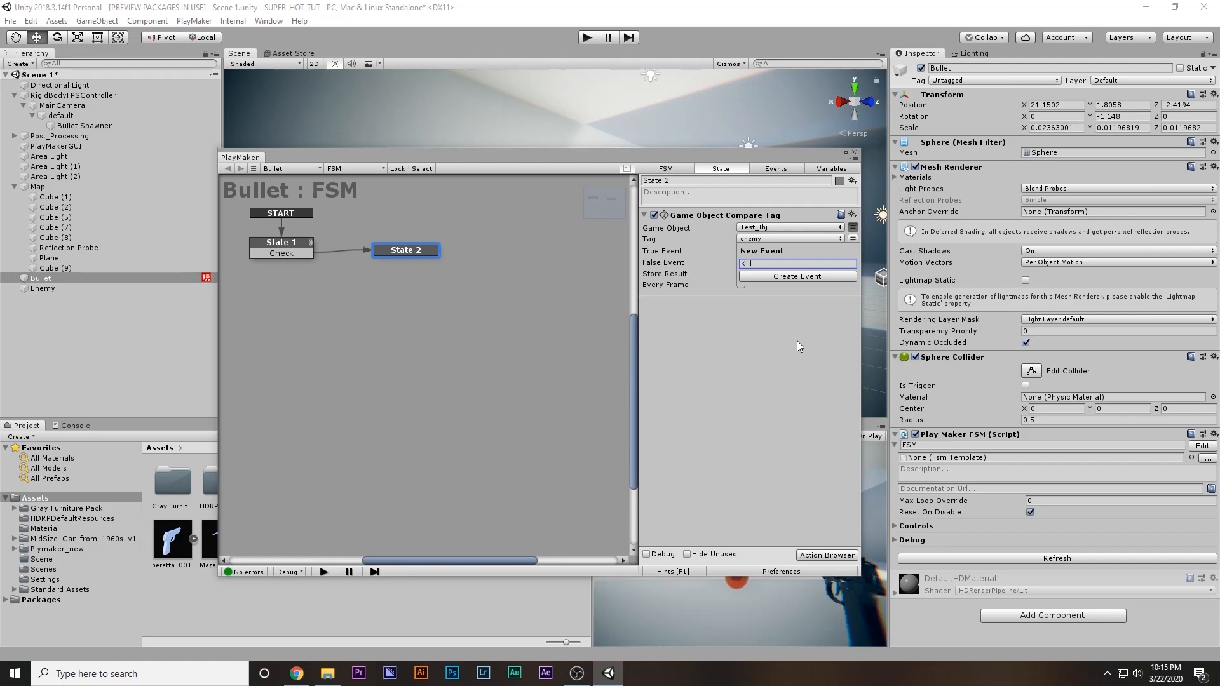
type("_Enemy")
key("Return")
left_click(706, 274)
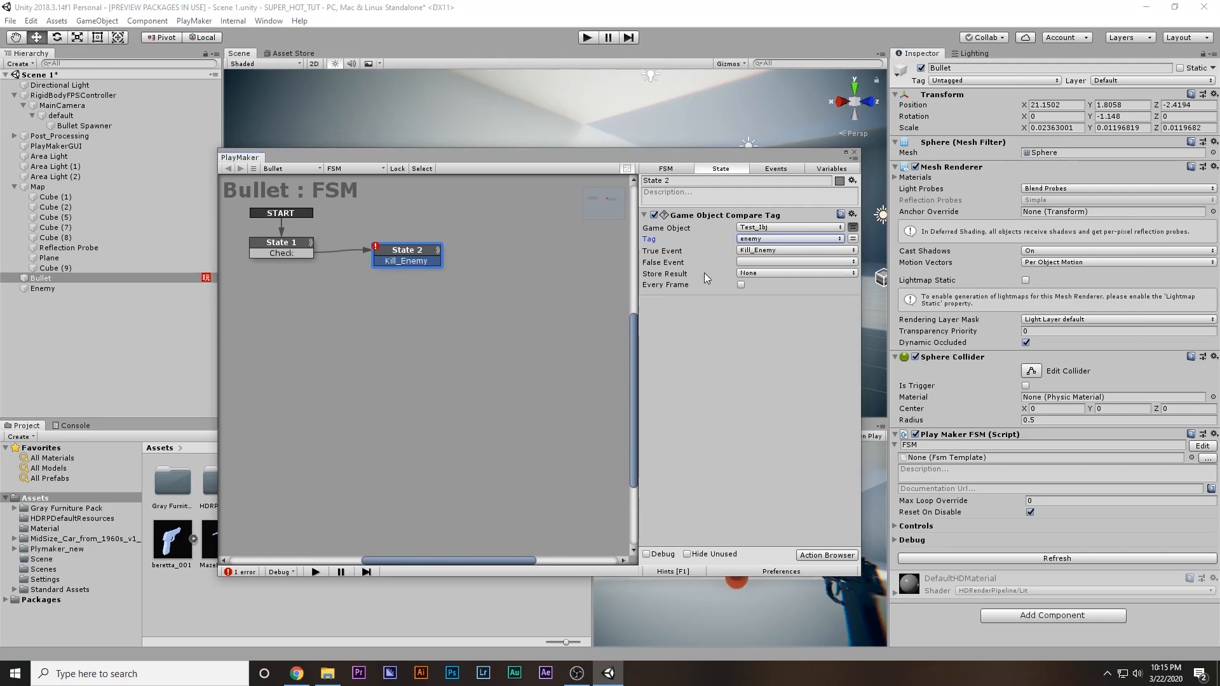
Add two more states to the Bullet FSM and connect State 2's Kill_Enemy event to State 3
left_click(502, 234, "ctrl")
left_click(420, 262)
left_click_drag(420, 262, 523, 234)
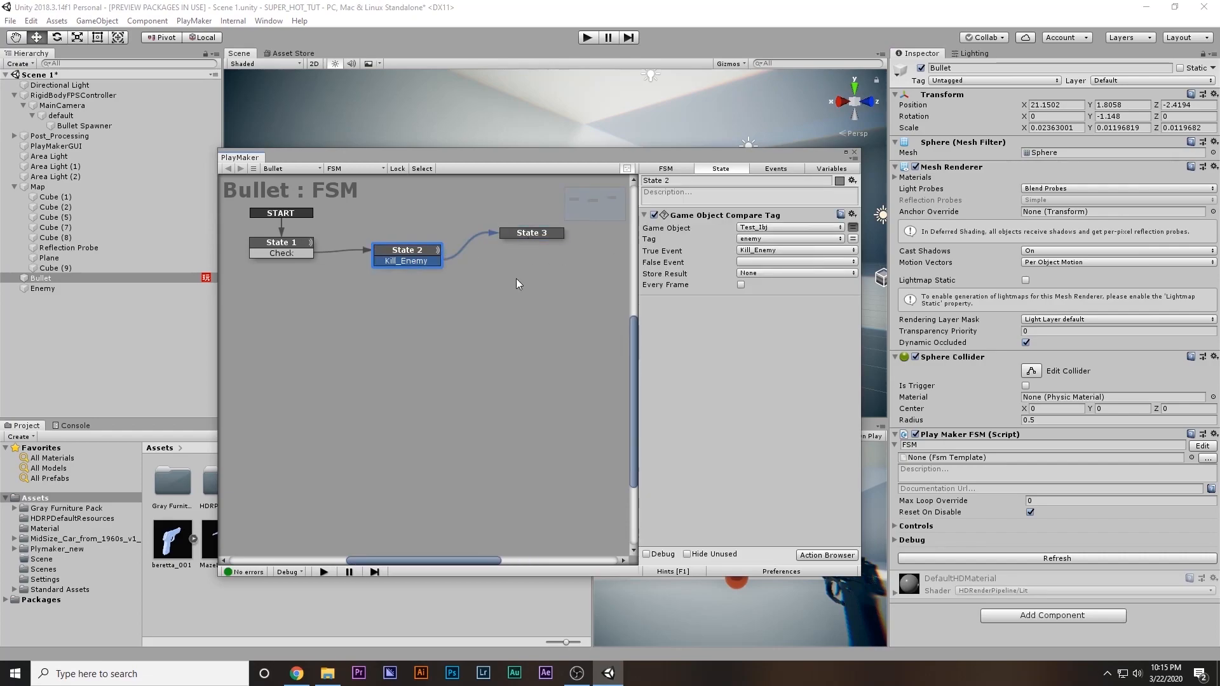
left_click(513, 318, "ctrl")
Create a new Destroy event as State 2's False Event and connect it to State 4
left_click(431, 259)
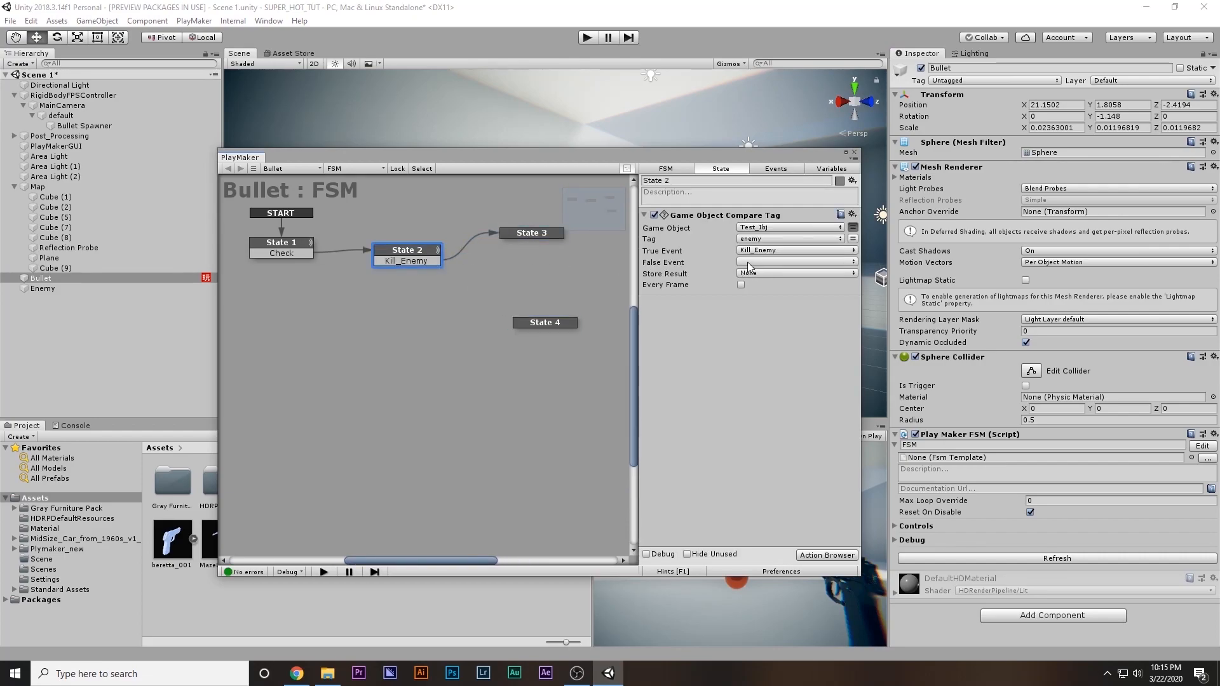
left_click(748, 263)
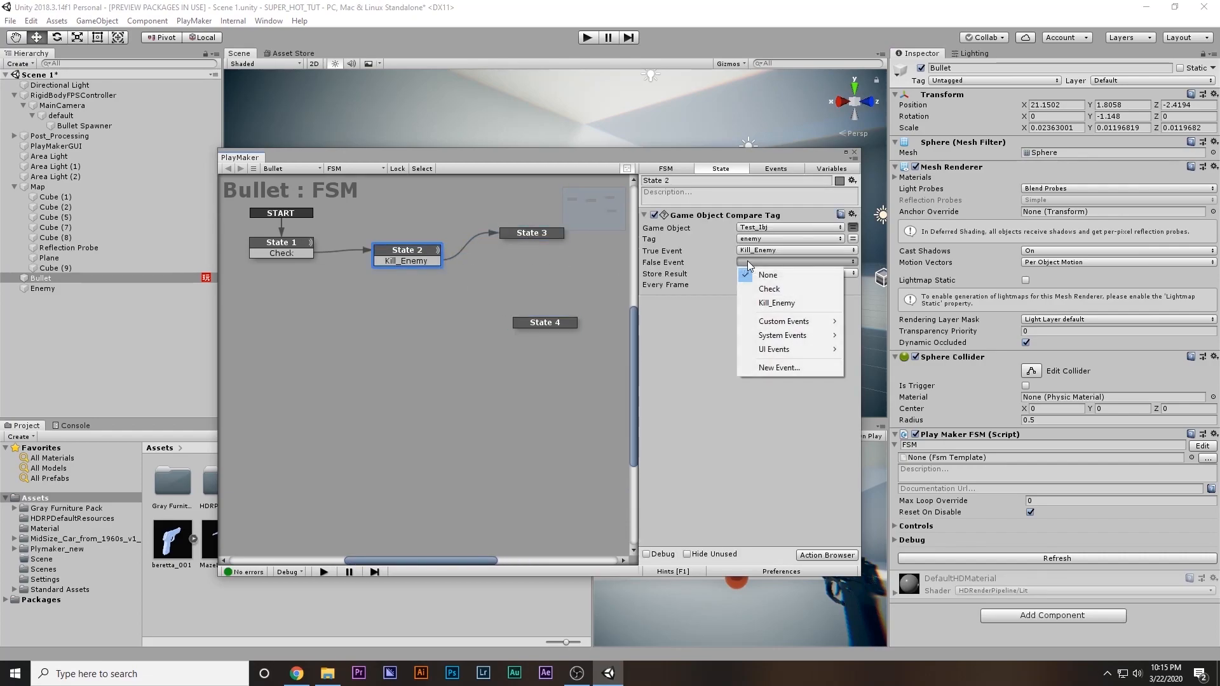
left_click(772, 368)
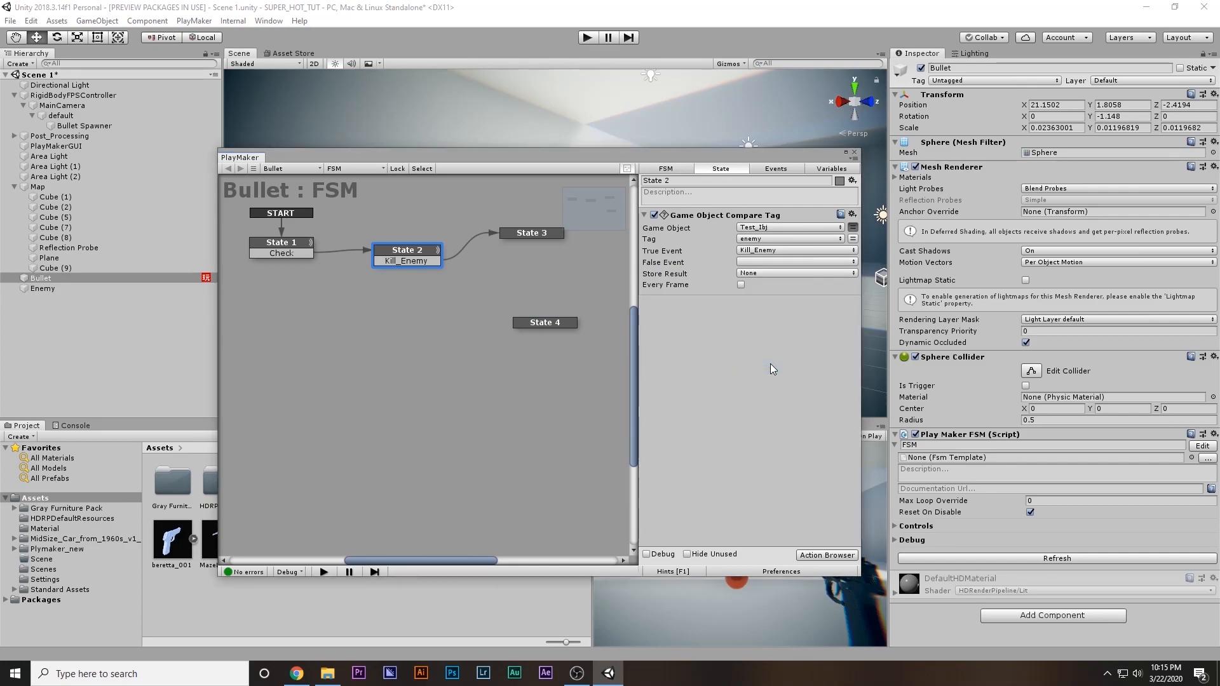
left_click(758, 262)
left_click(769, 371)
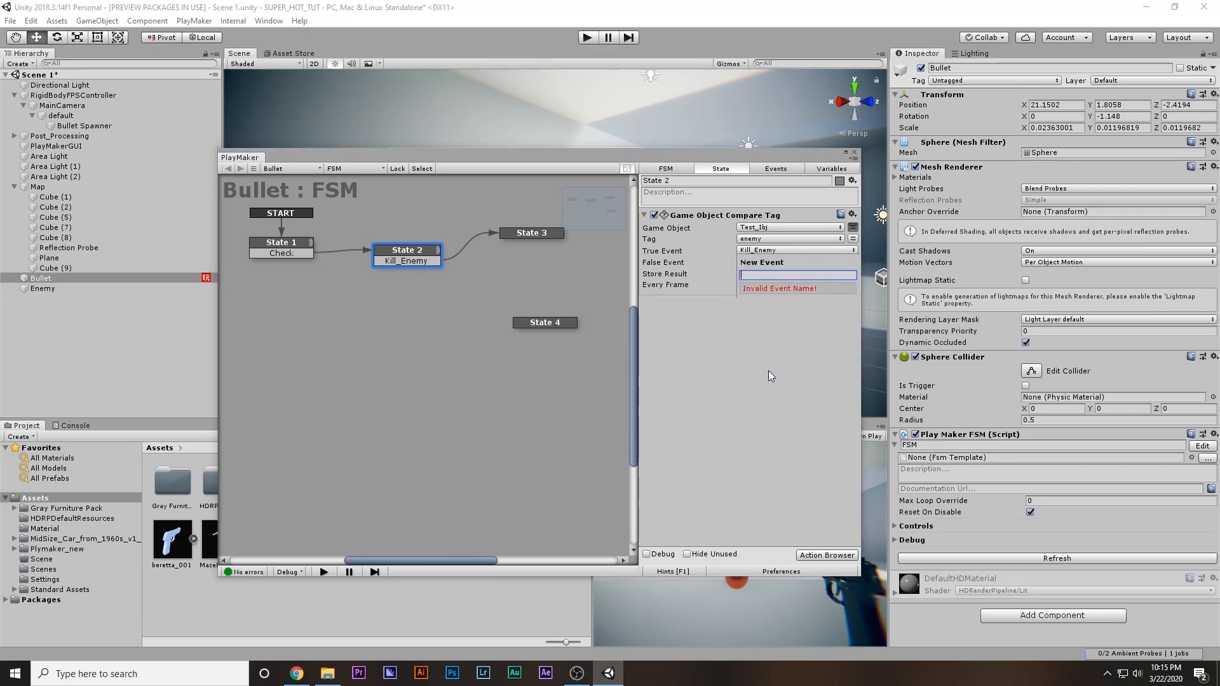
type("Destr")
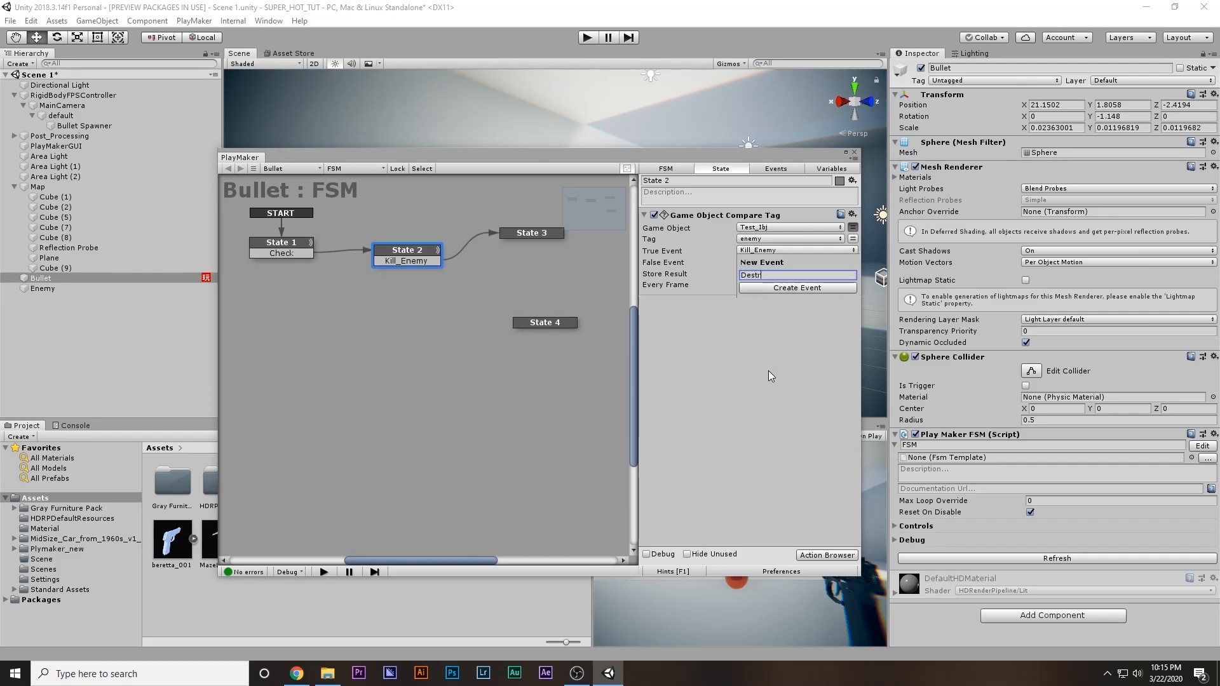
type("oy")
key("Return")
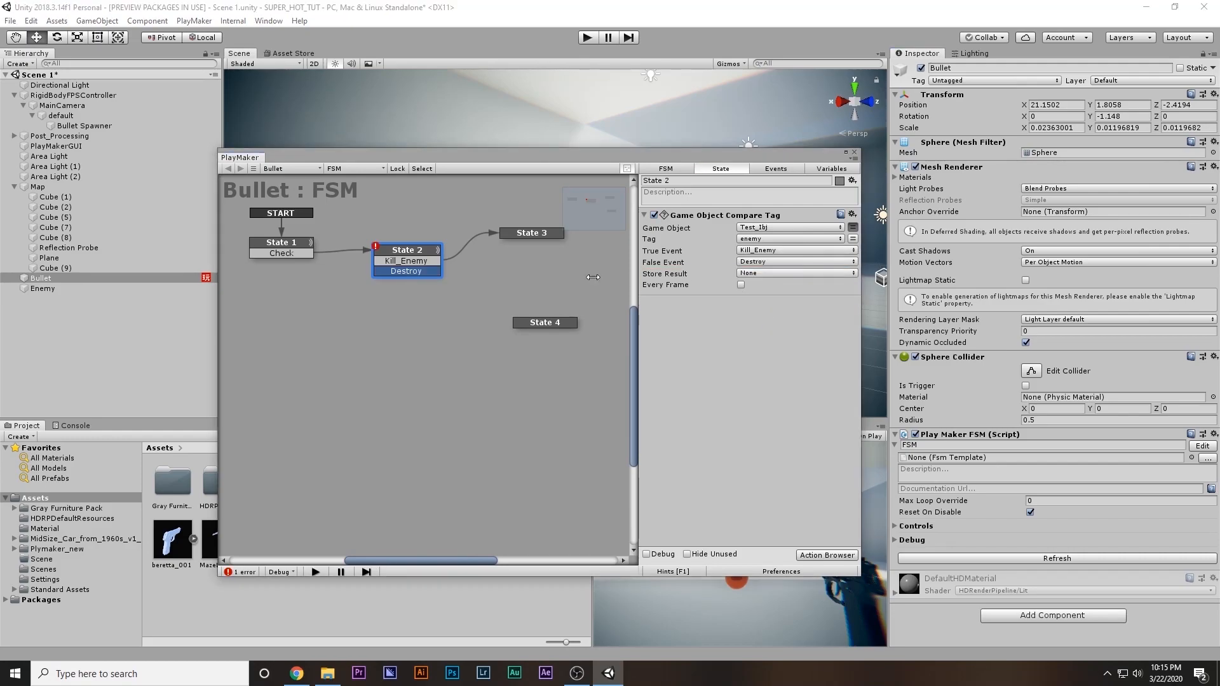
left_click_drag(406, 272, 539, 323)
left_click(406, 270)
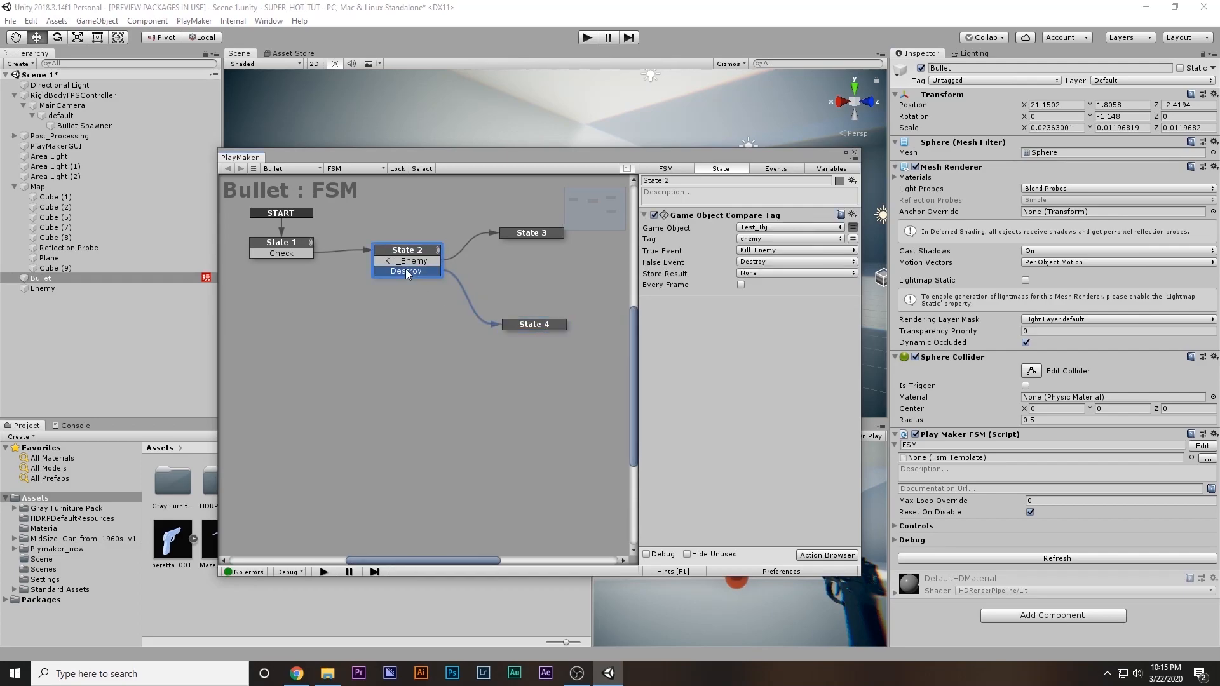
Add a Destroy Self action to State 4
left_click(559, 324)
double_click(716, 318)
type("de")
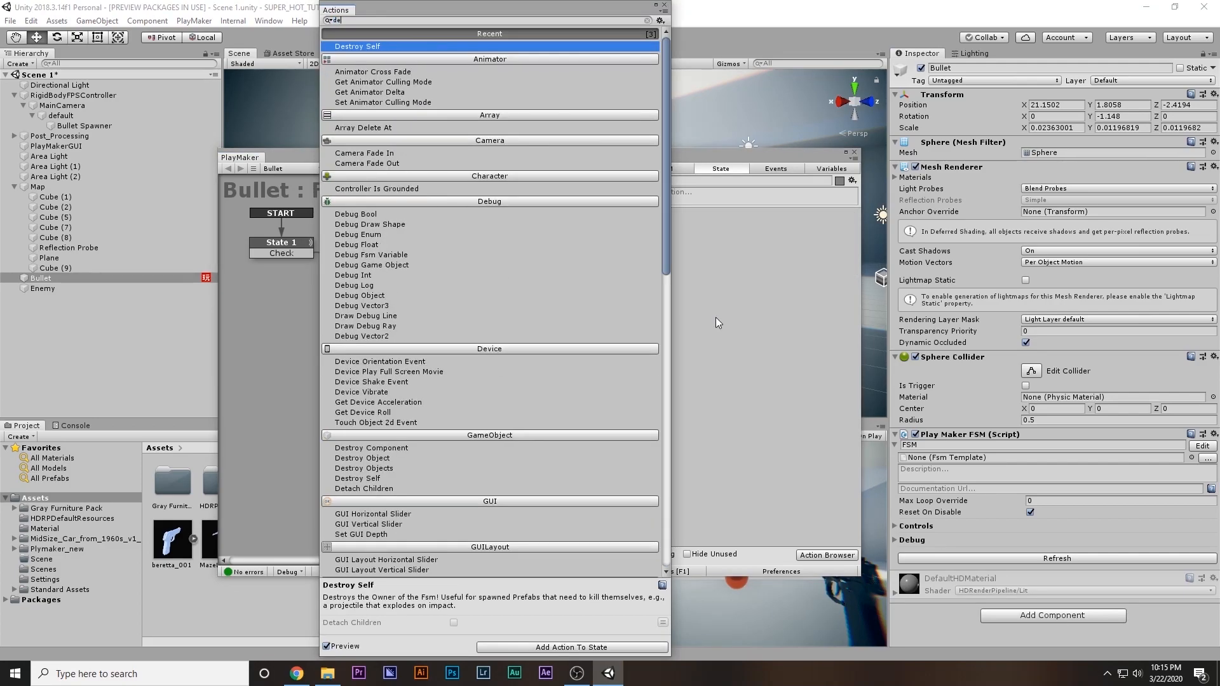
type("s")
key("Return")
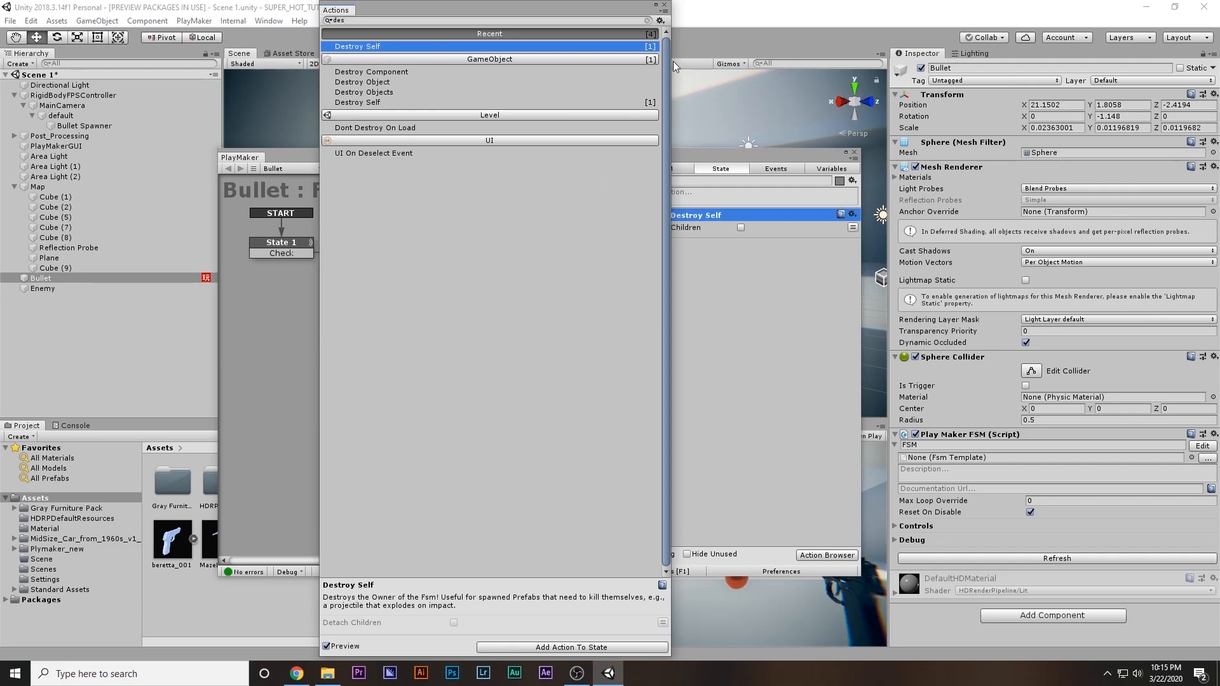
left_click(666, 5)
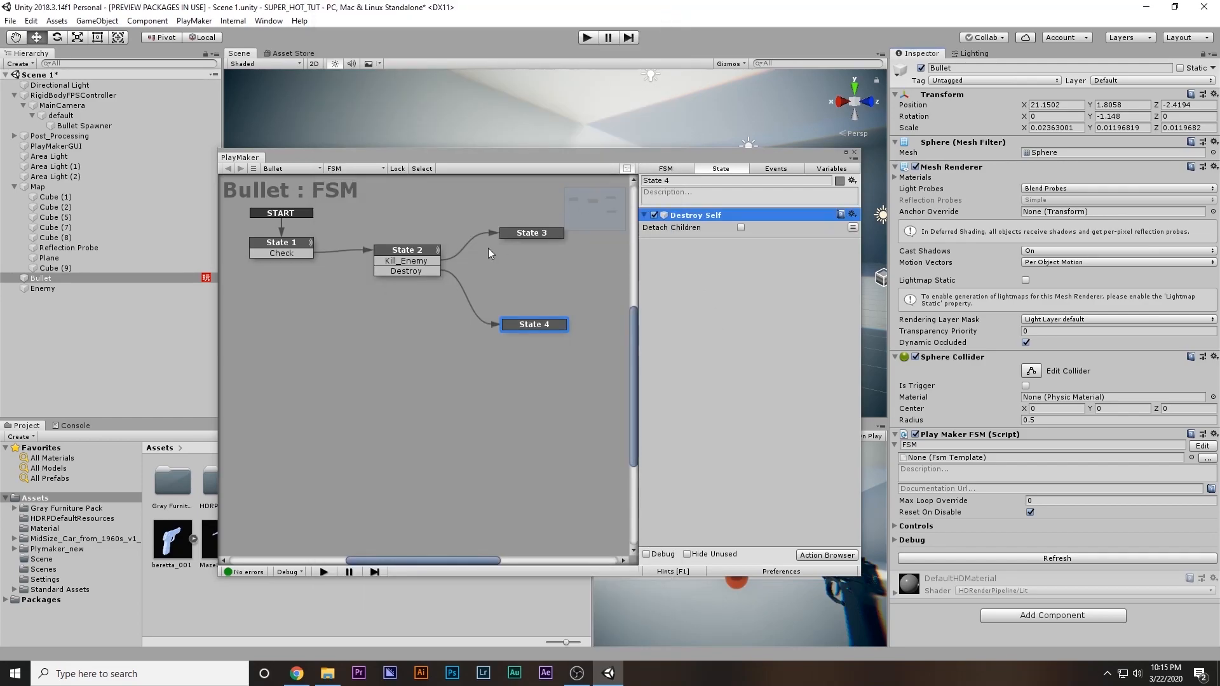
Add an Activate Game Object action to State 3, with the PlayMaker window moved down to uncover the scene
left_click(406, 249)
left_click_drag(541, 235, 551, 239)
left_click_drag(545, 234, 541, 228)
left_click_drag(600, 156, 619, 373)
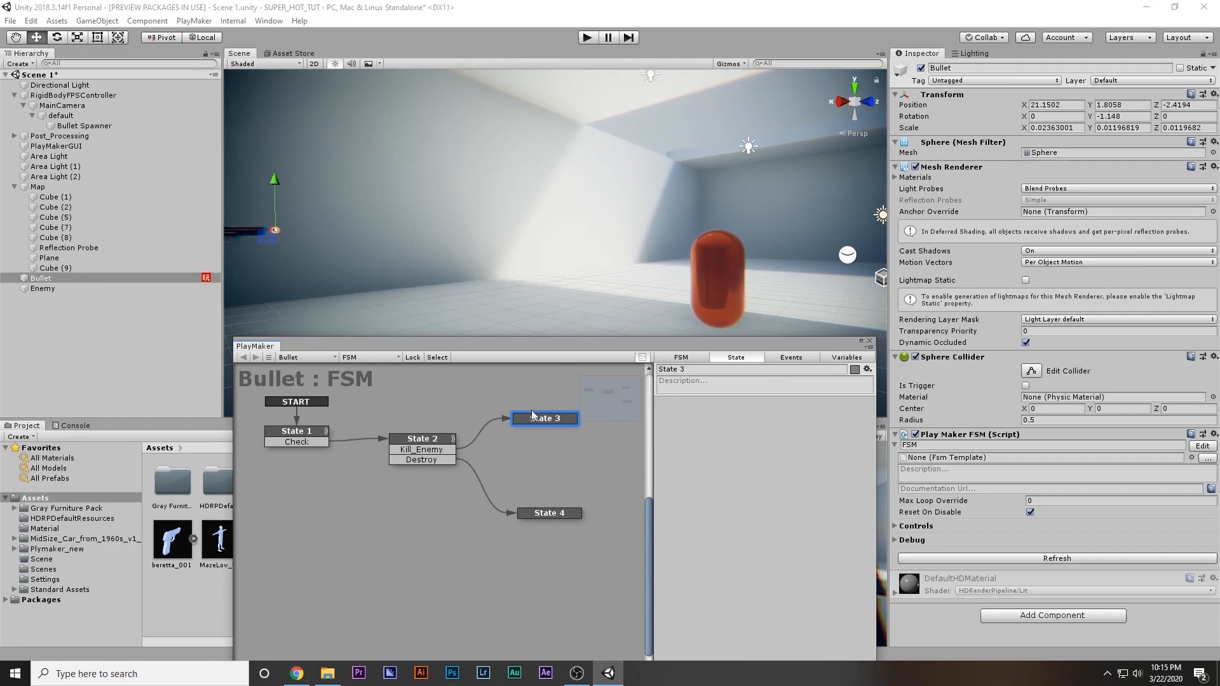
double_click(690, 440)
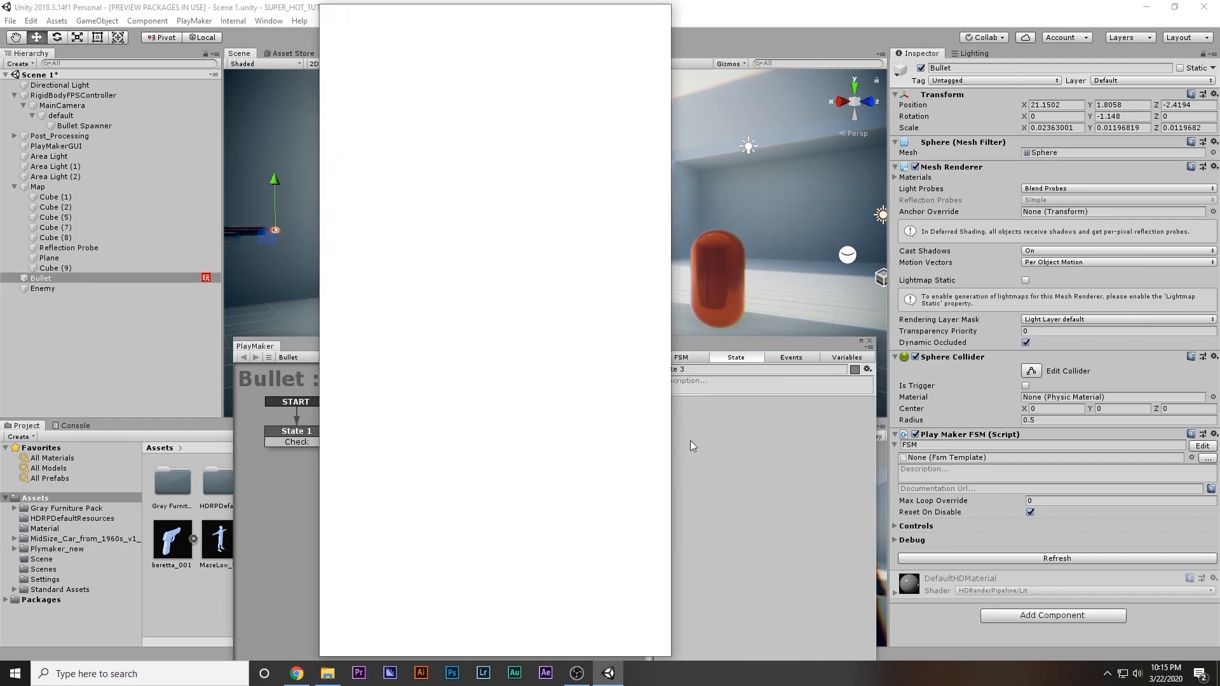
type("activate")
key("Return")
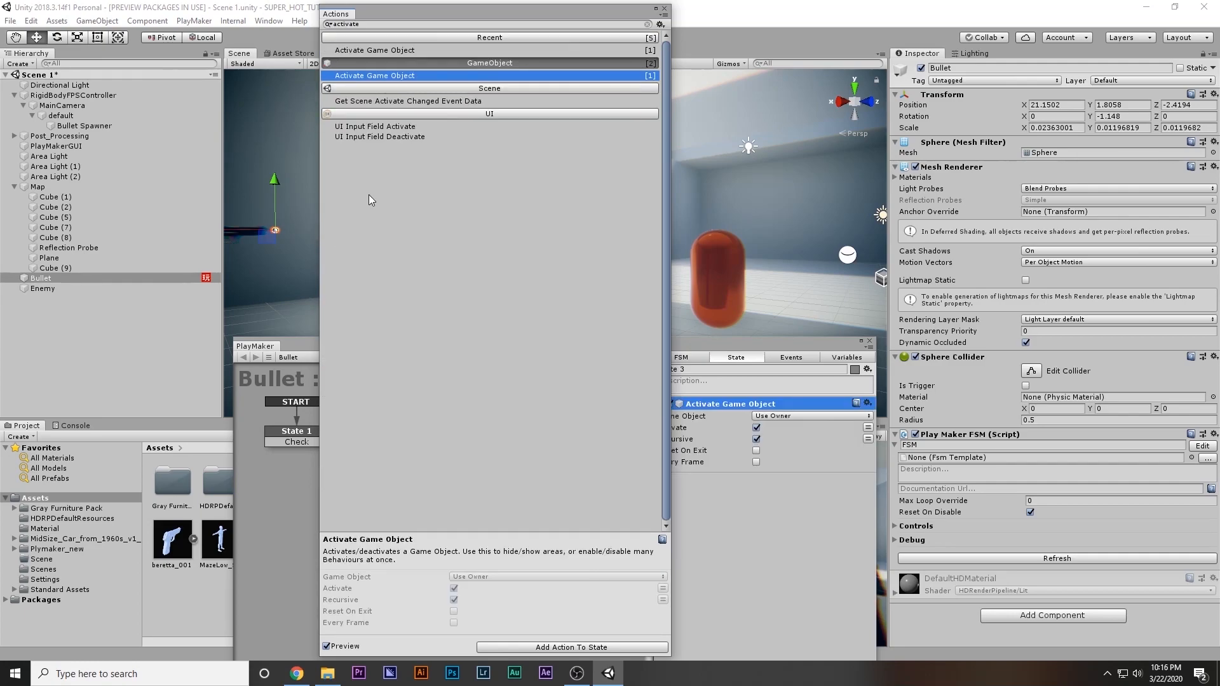
left_click(665, 9)
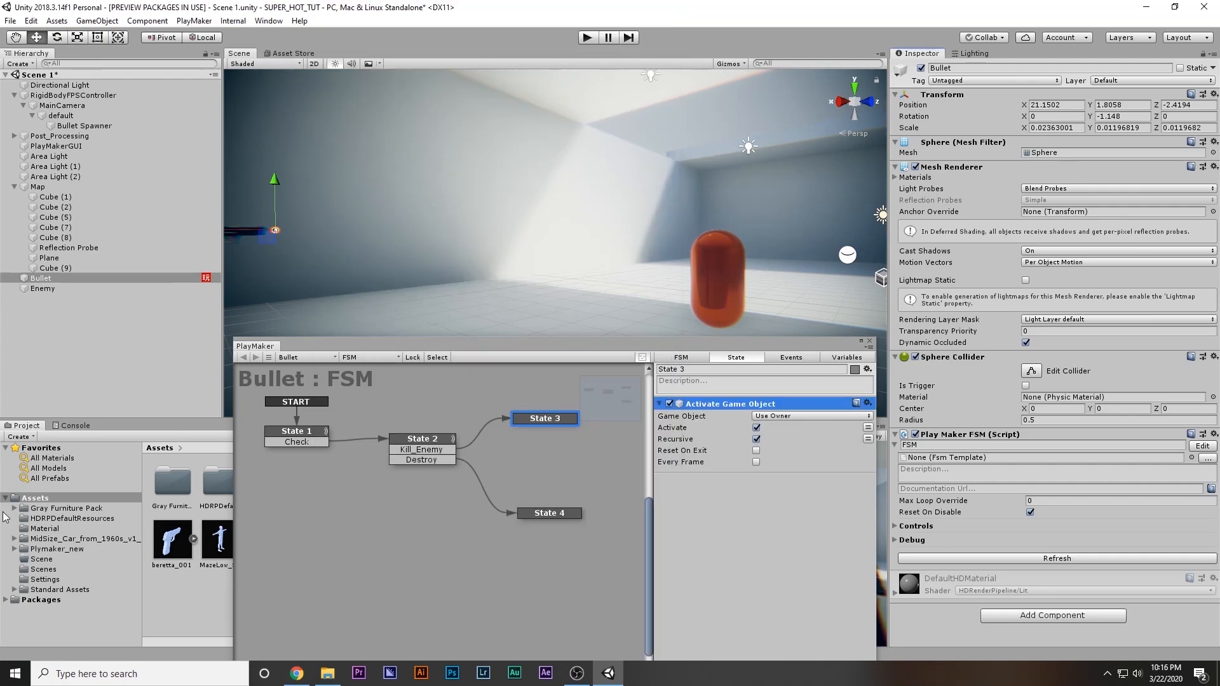
Make State 3's Activate Game Object action target the Test_Ibj variable and turn off its Activate option
left_click(767, 416)
left_click(838, 443)
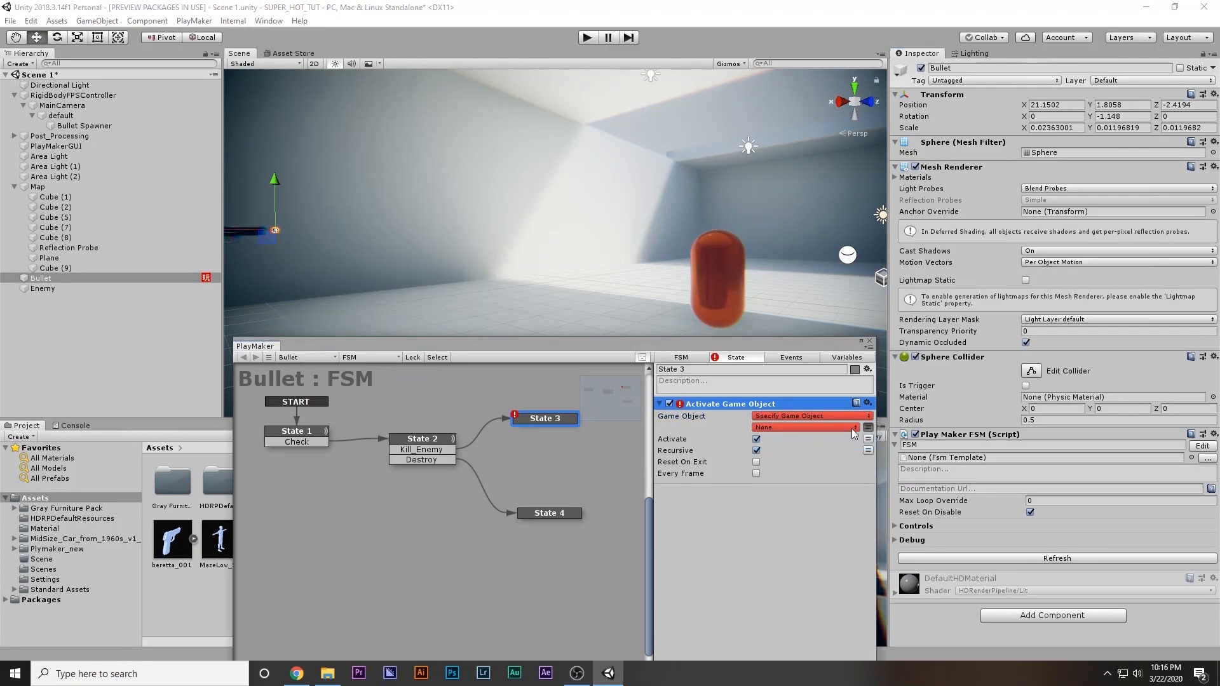
left_click(853, 428)
left_click(783, 457)
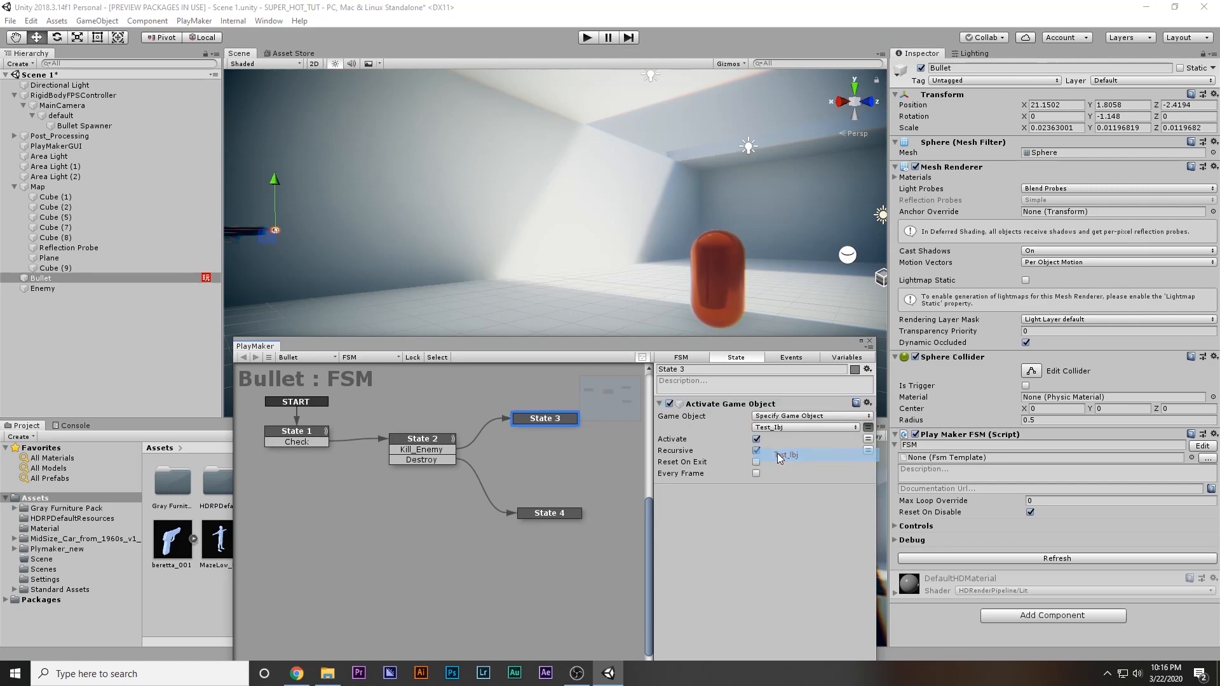
left_click(756, 440)
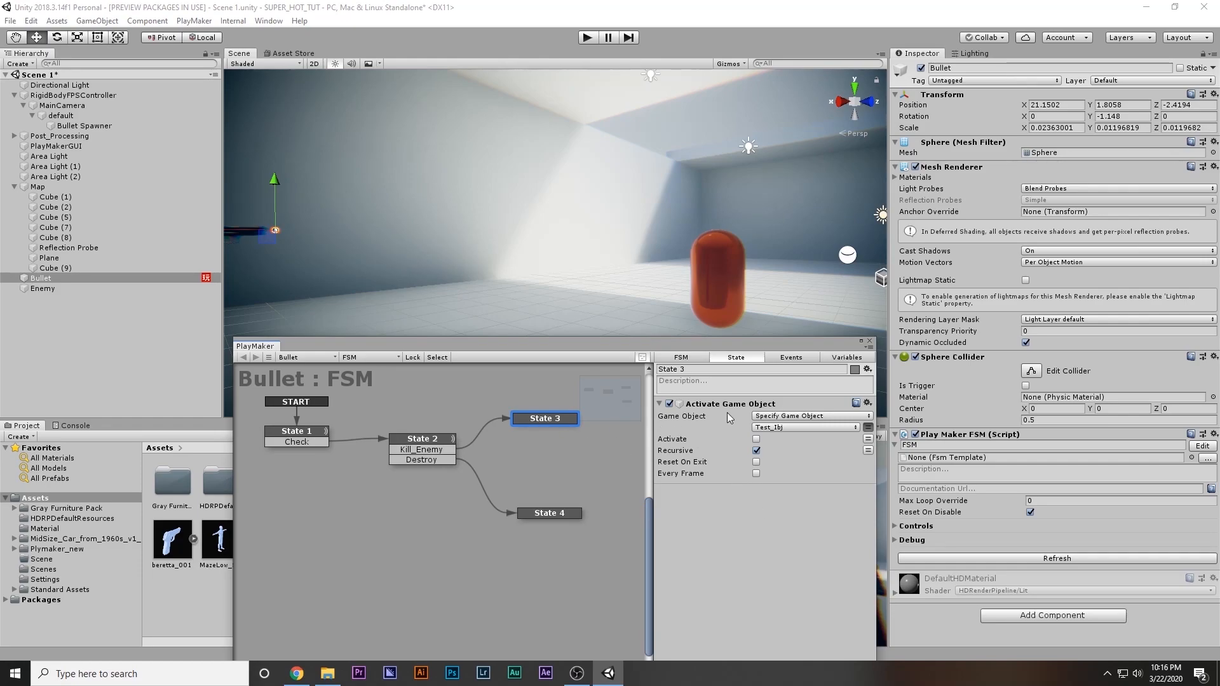
middle_click_drag(475, 464, 444, 451)
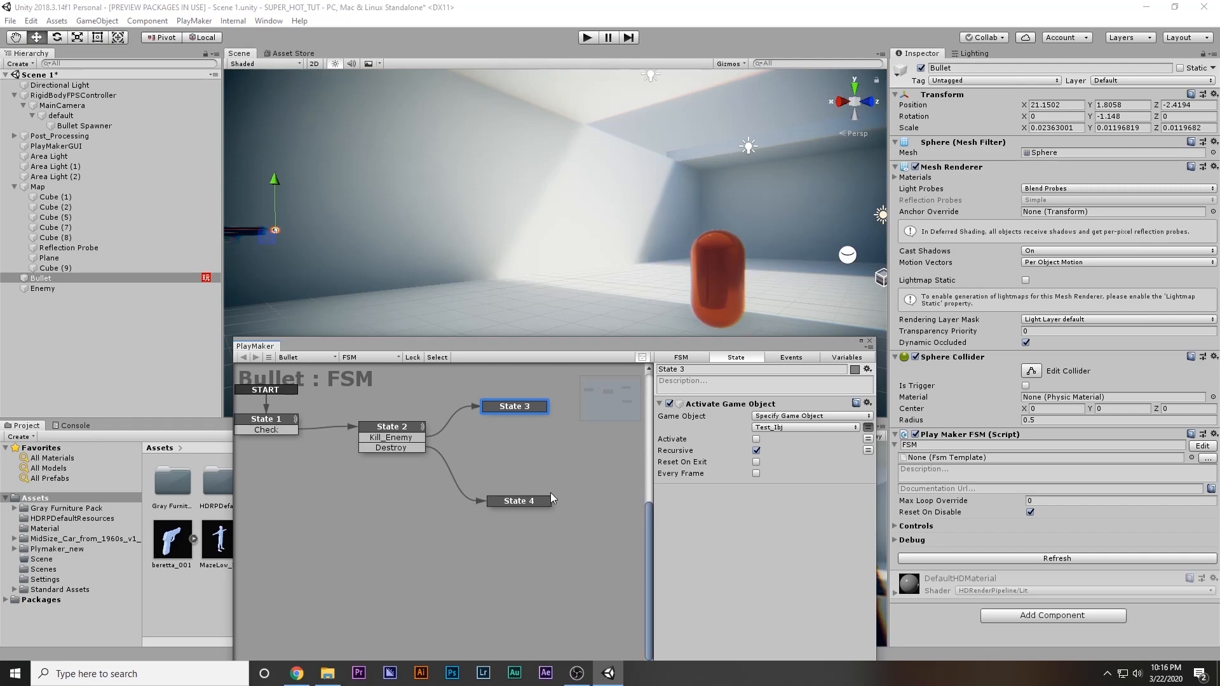
Add a Next Frame Event action to State 3
double_click(713, 506)
type("nex")
key("Return")
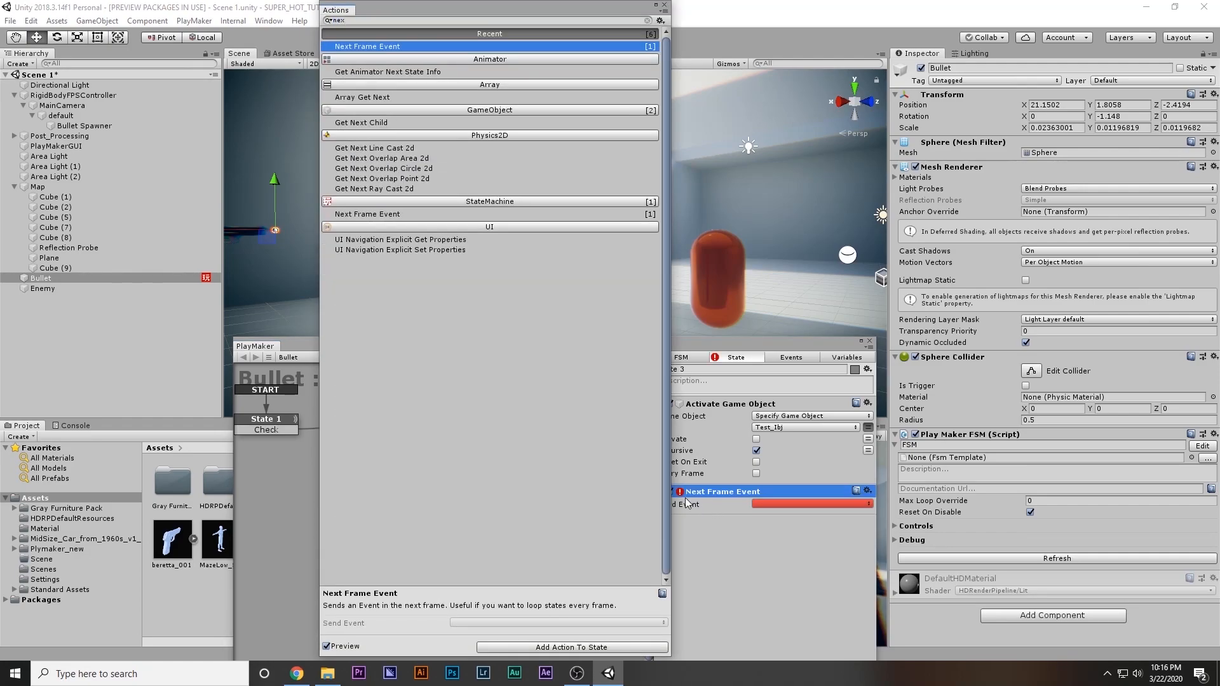
left_click(664, 5)
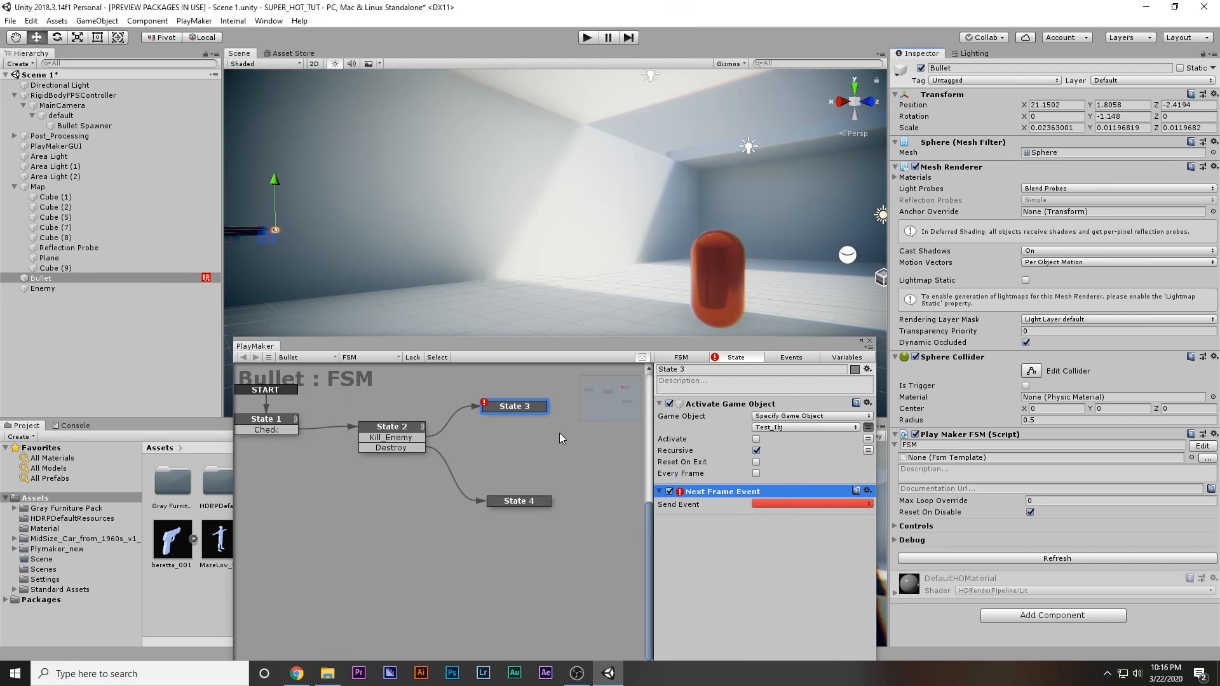
Have State 3's Next Frame Event send Destroy and connect that transition to State 4
left_click(777, 505)
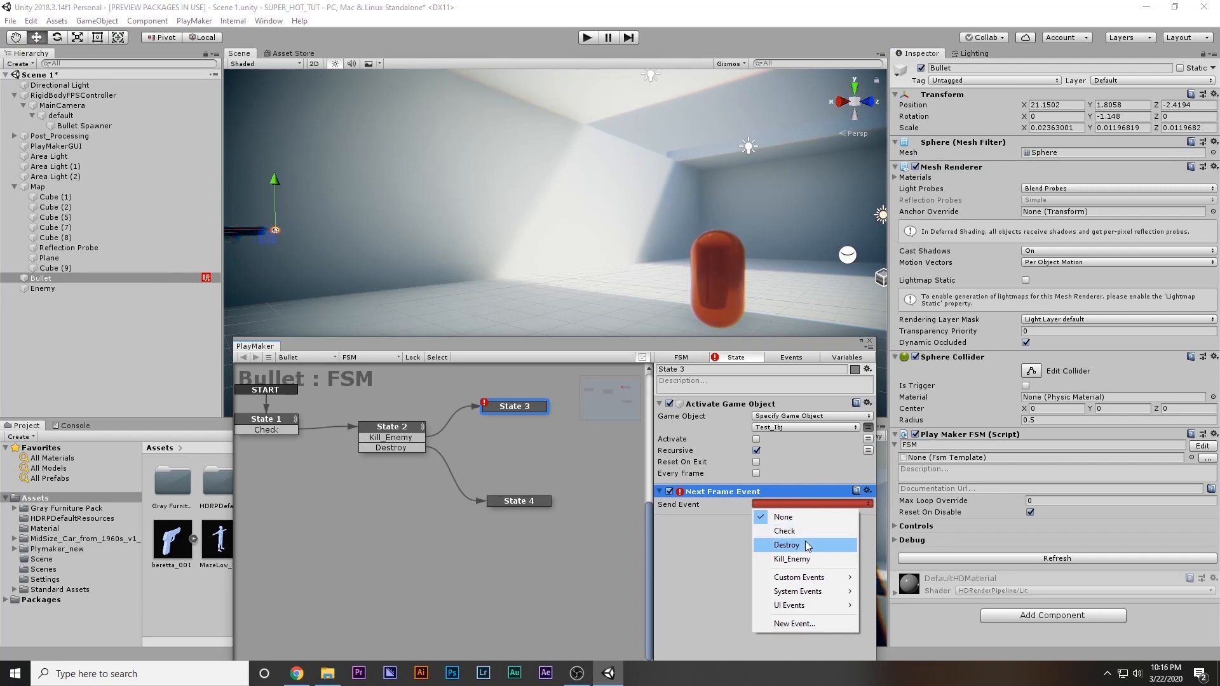
left_click(805, 540)
left_click(718, 521)
left_click_drag(520, 420, 523, 504)
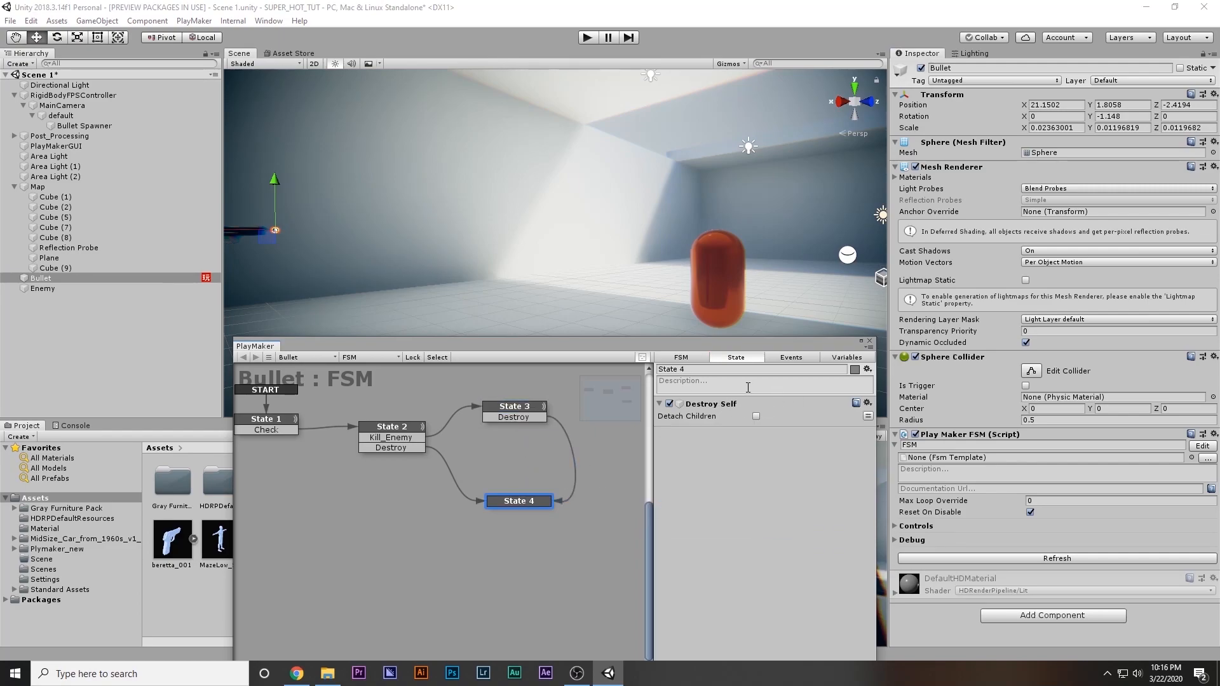
Enable State 1's Translate action, set its X value to -1, and close the FSM editor
left_click(283, 431)
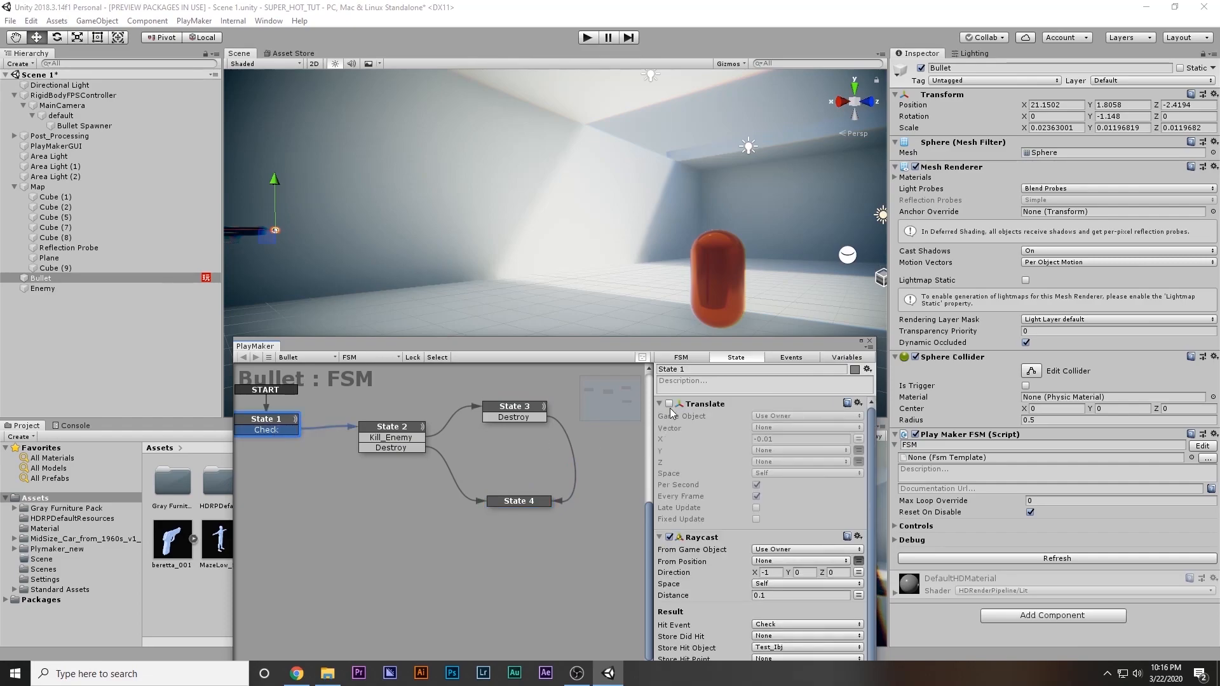
left_click(788, 439)
left_click_drag(788, 438, 760, 439)
type("1")
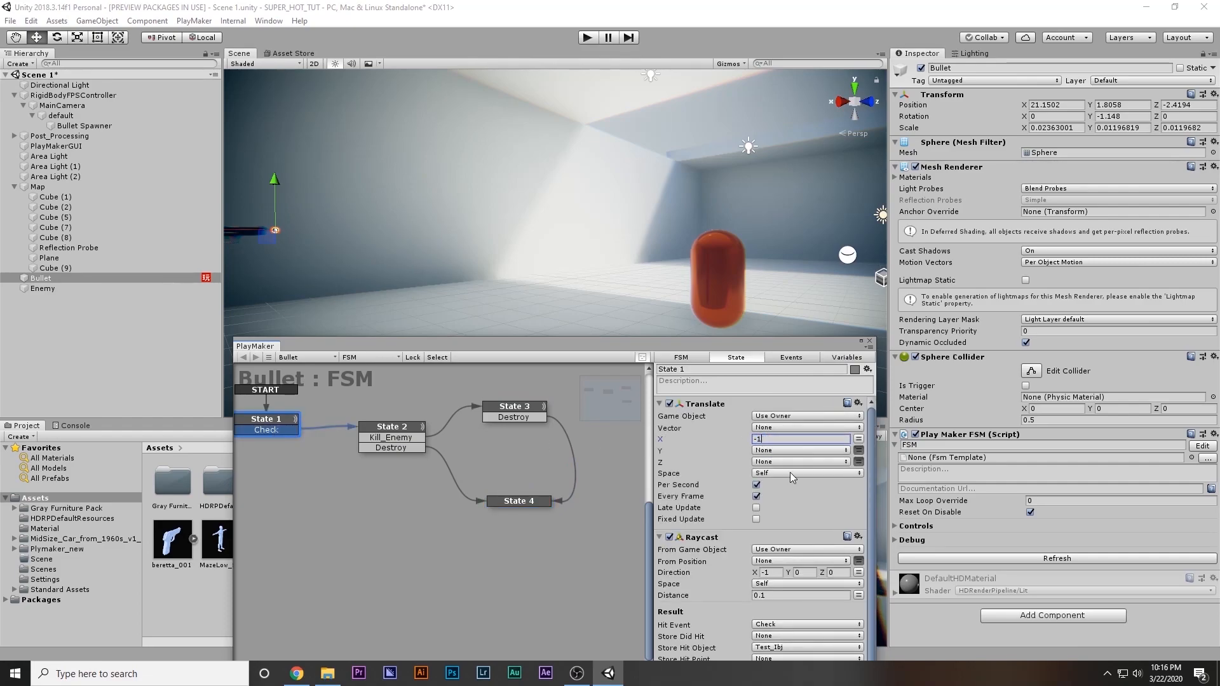
left_click(871, 343)
Play-test the scene, walking around the Enemy capsule to check the bullet's effect on it, and stop the game
key("ctrl+p")
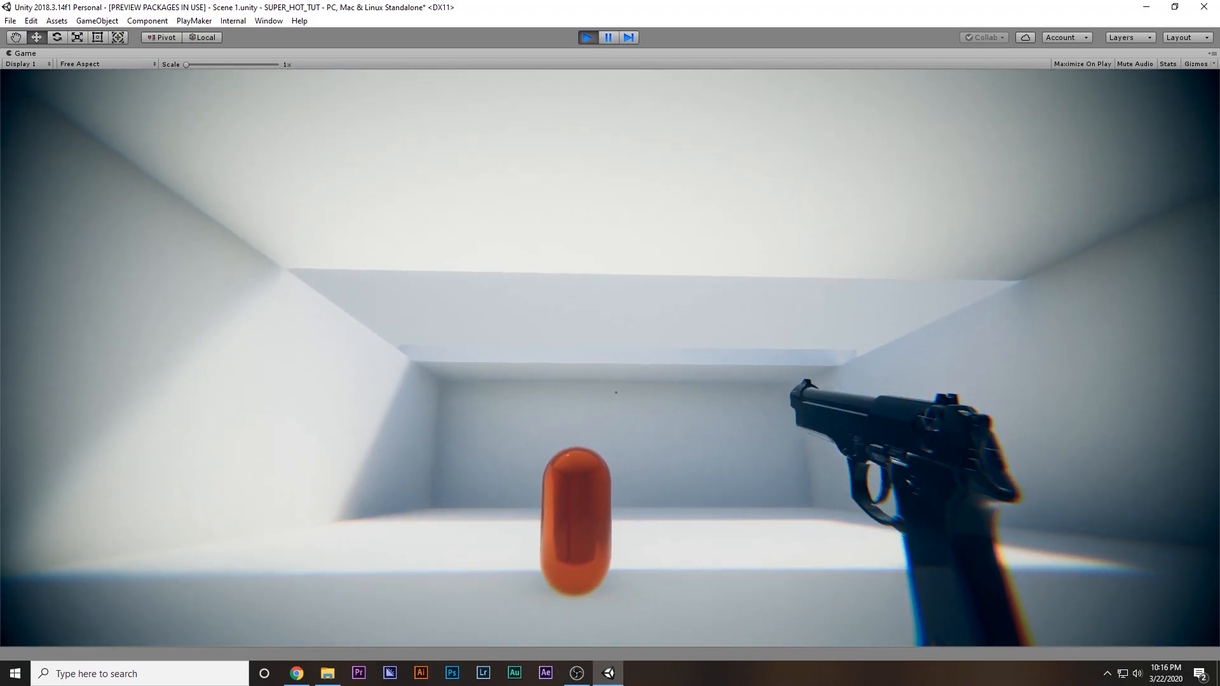
key("d")
key("w")
key("w")
key("s")
key("s")
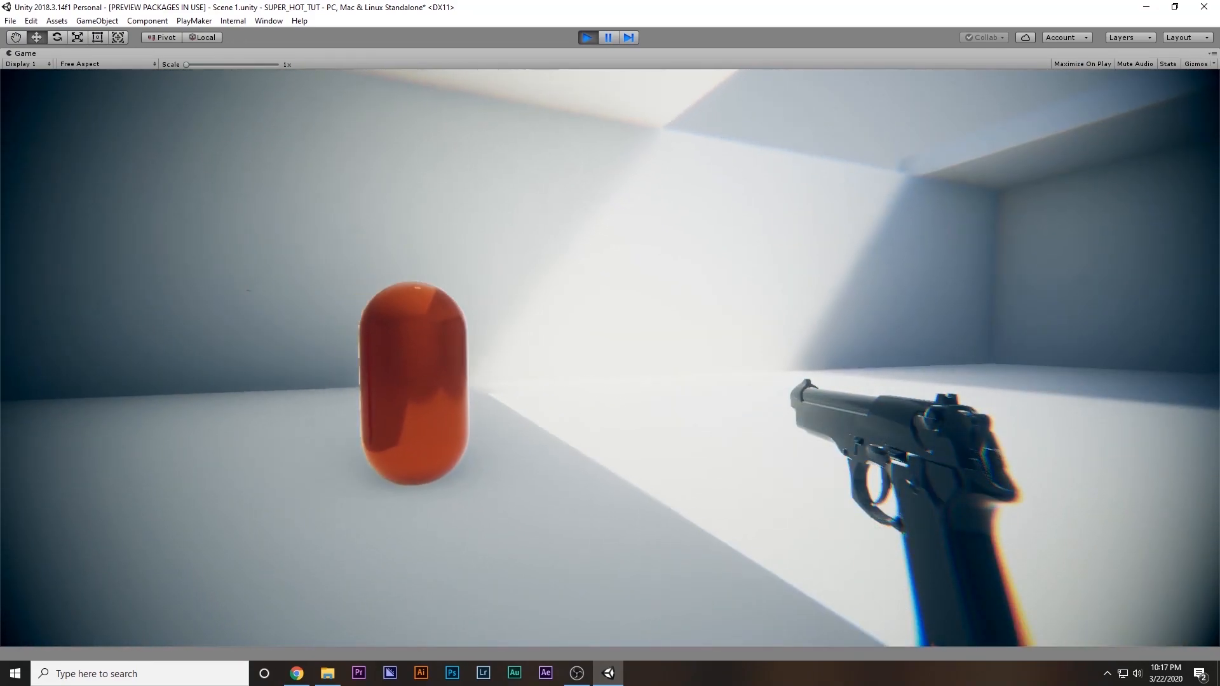
key("w")
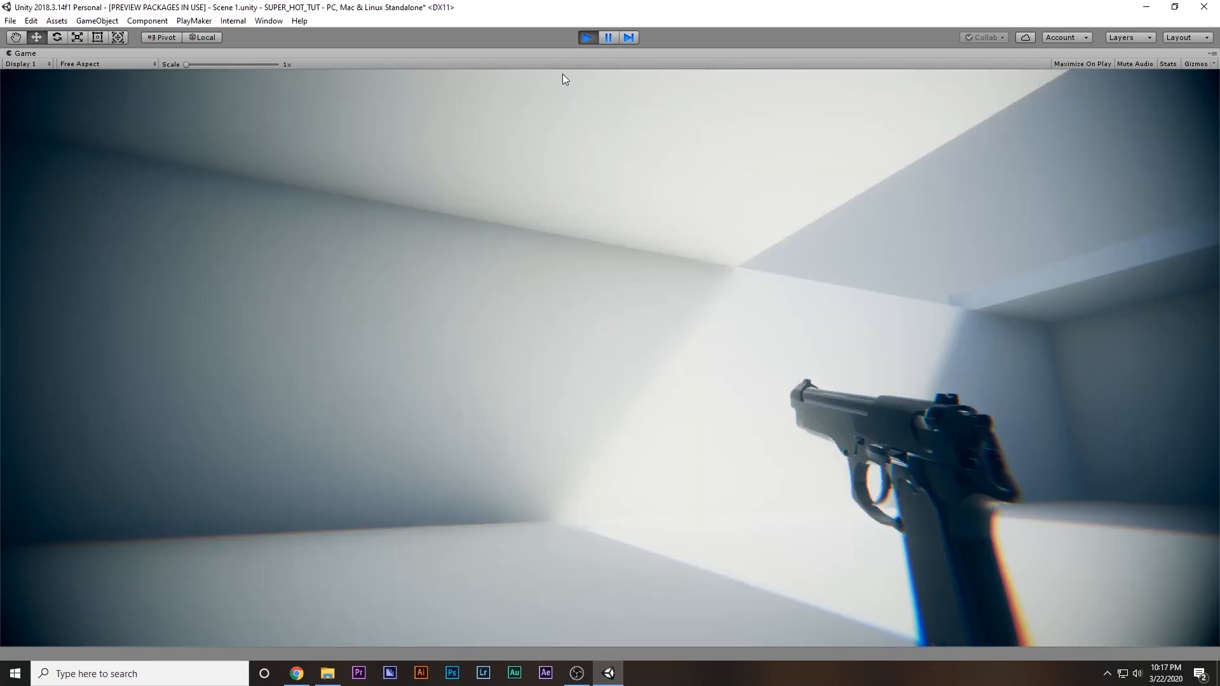
left_click(583, 40)
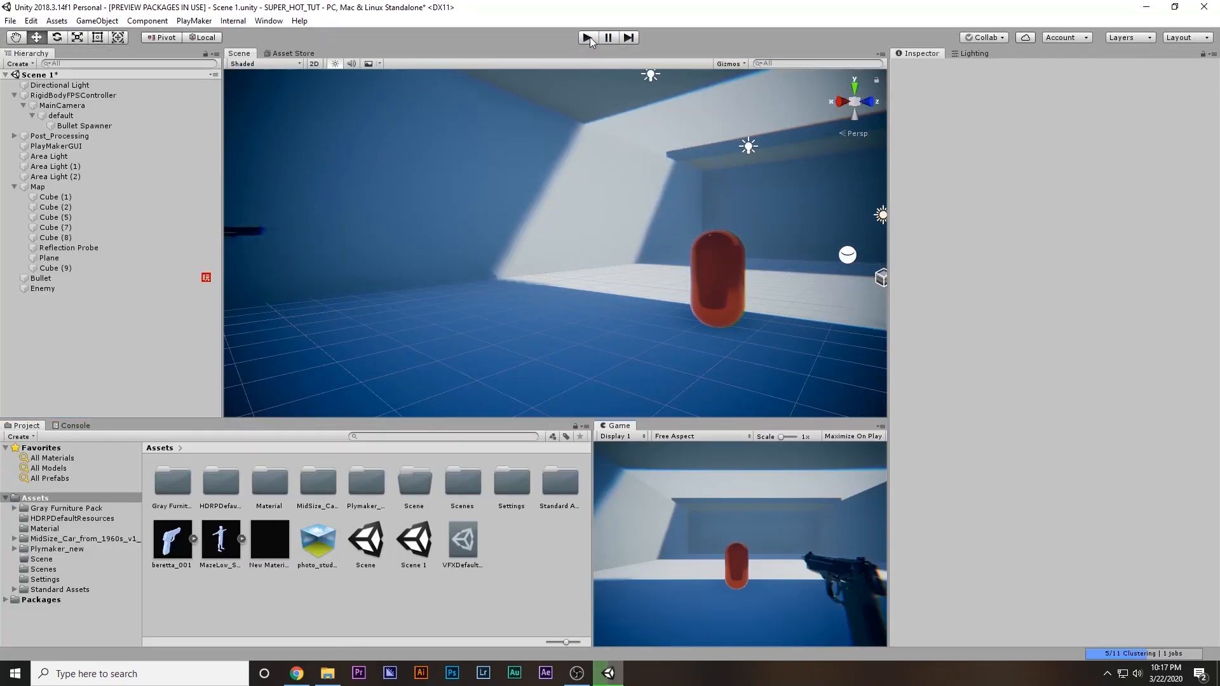
Frame the Bullet in the Scene view and run the game again to watch its flight toward the Enemy
left_click(54, 280)
key("f")
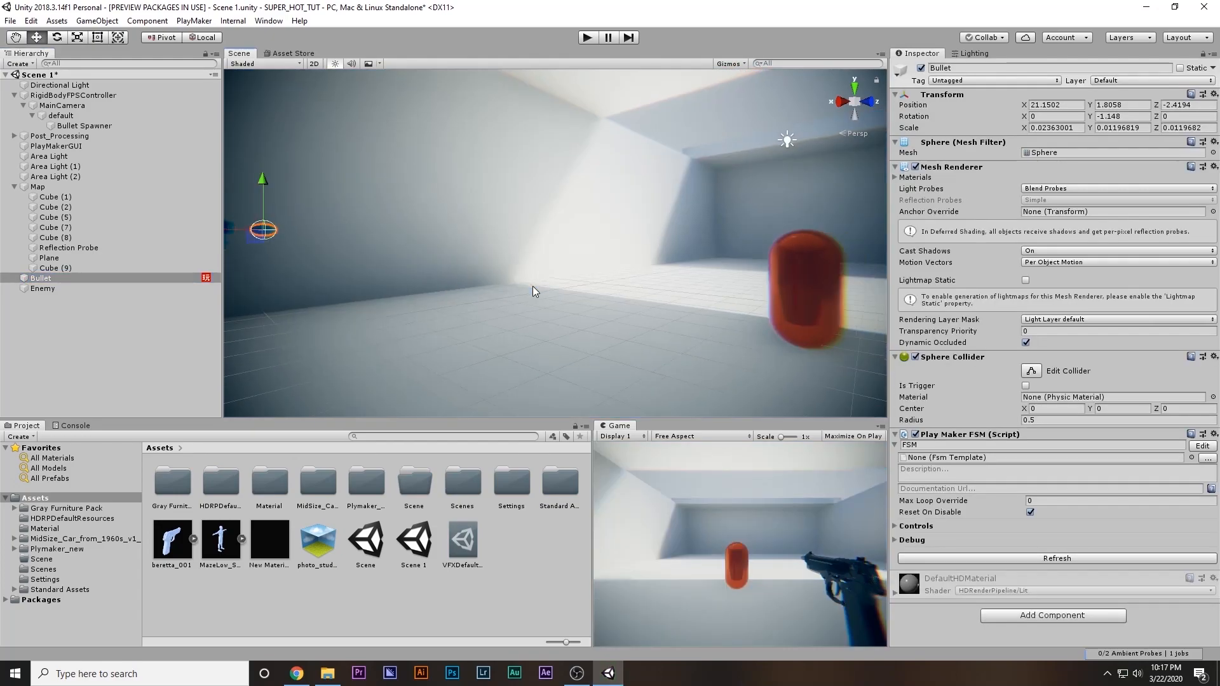
left_click(583, 38)
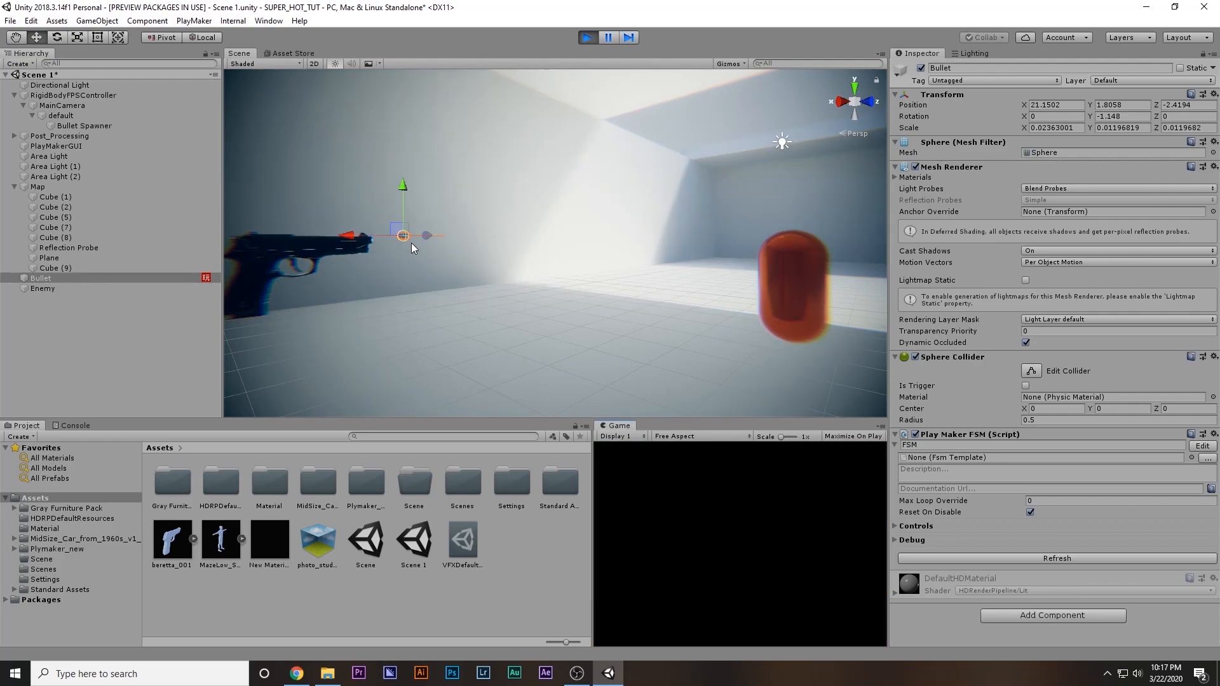
right_click_drag(707, 381, 1072, 307)
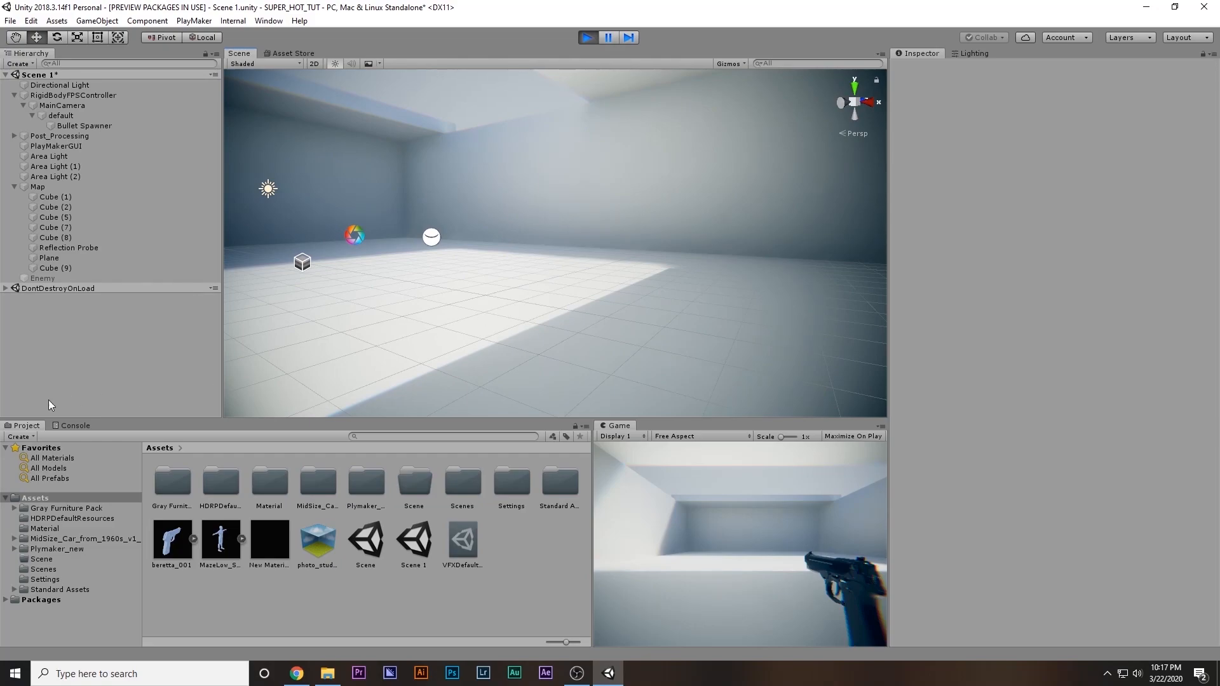
Stop the game, create a folder named Prefabs in Assets, and open it
left_click(587, 37)
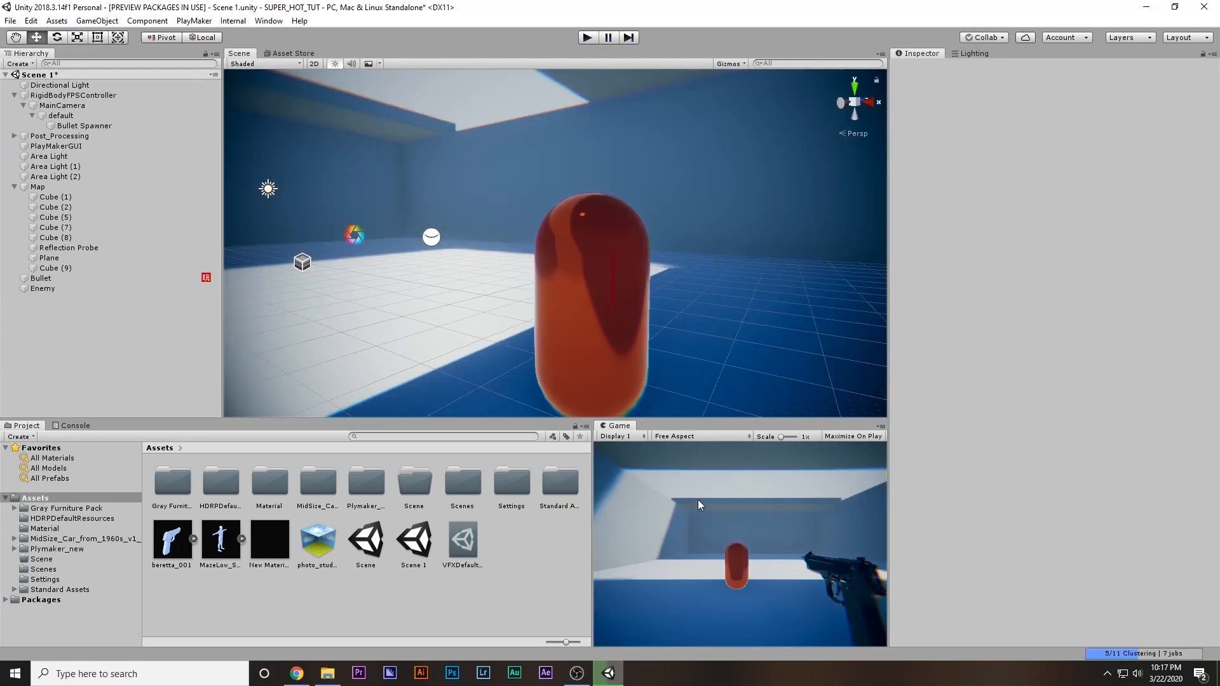
right_click_drag(858, 298, 263, 321)
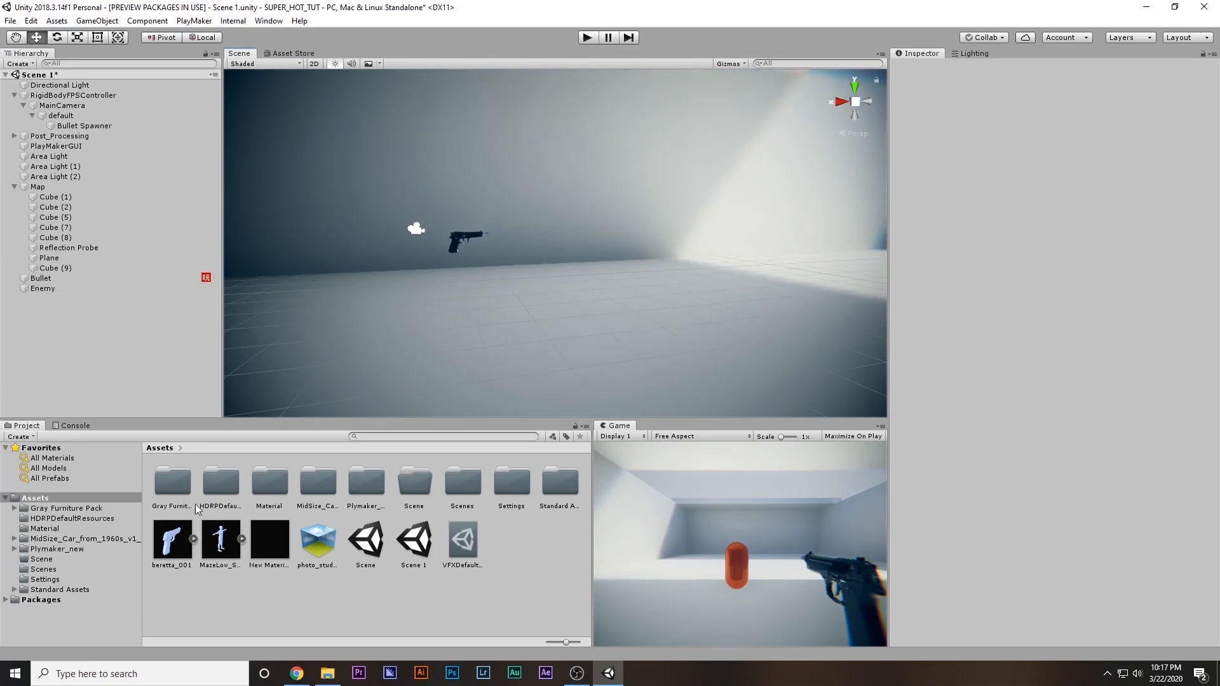
right_click(321, 612)
mouse_move(423, 321)
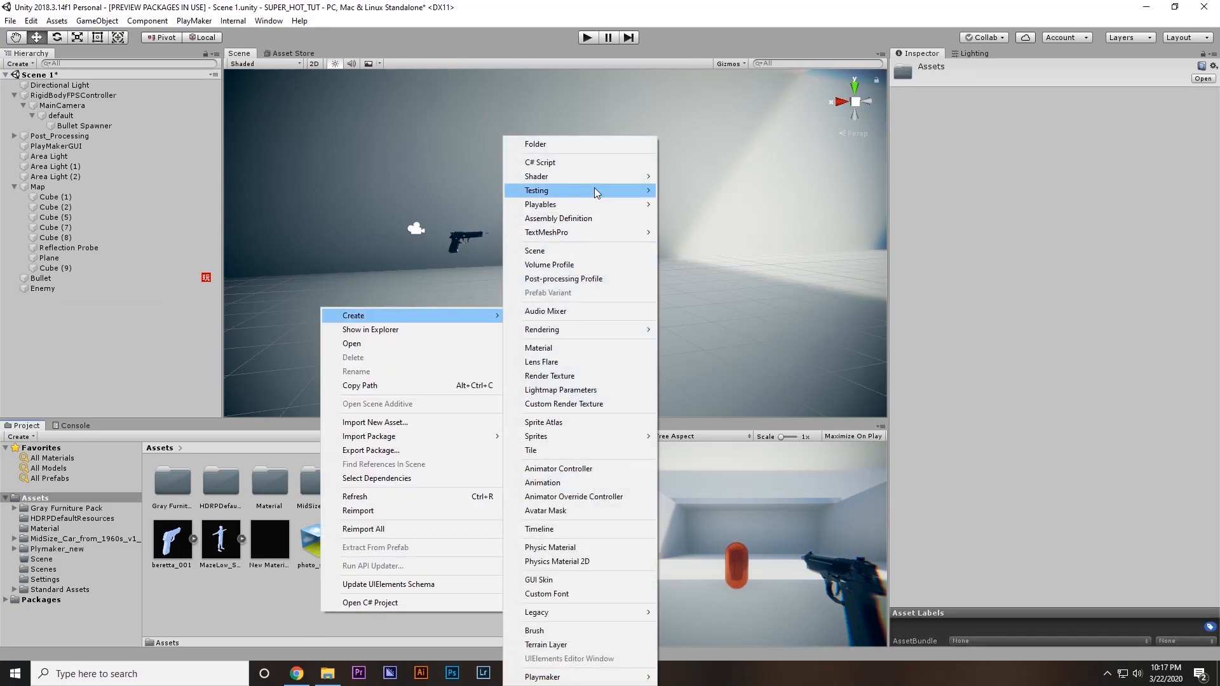
left_click(555, 148)
type("Pre")
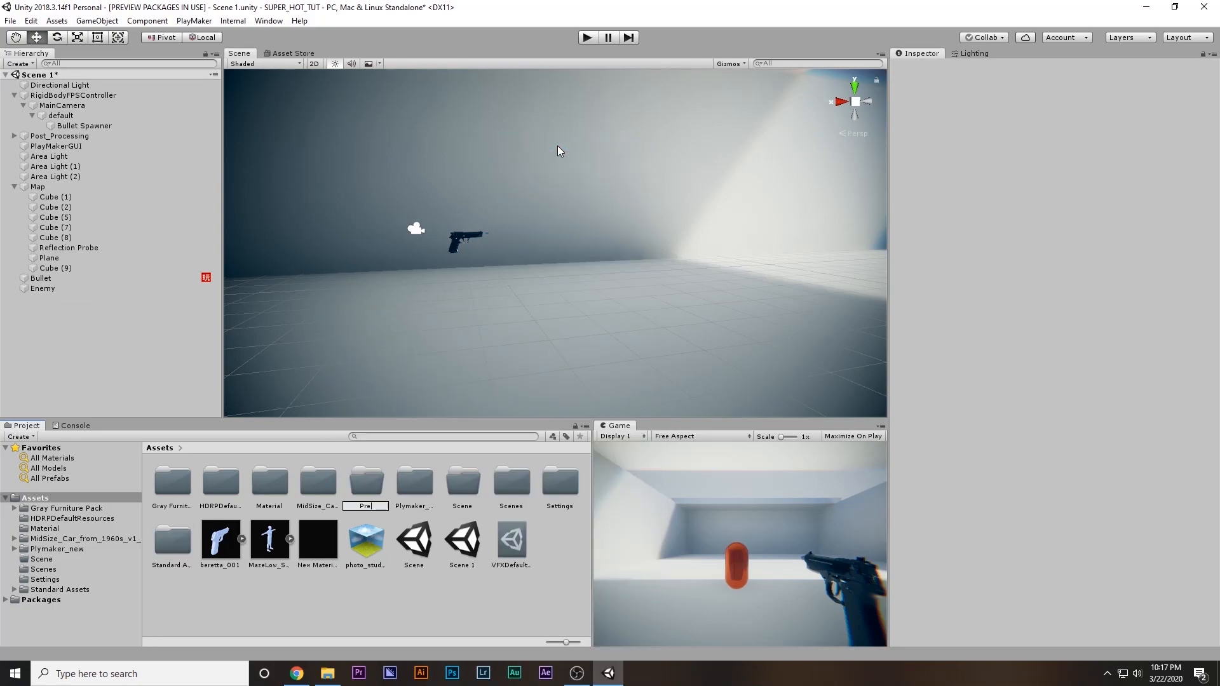
type("fabs")
key("Return")
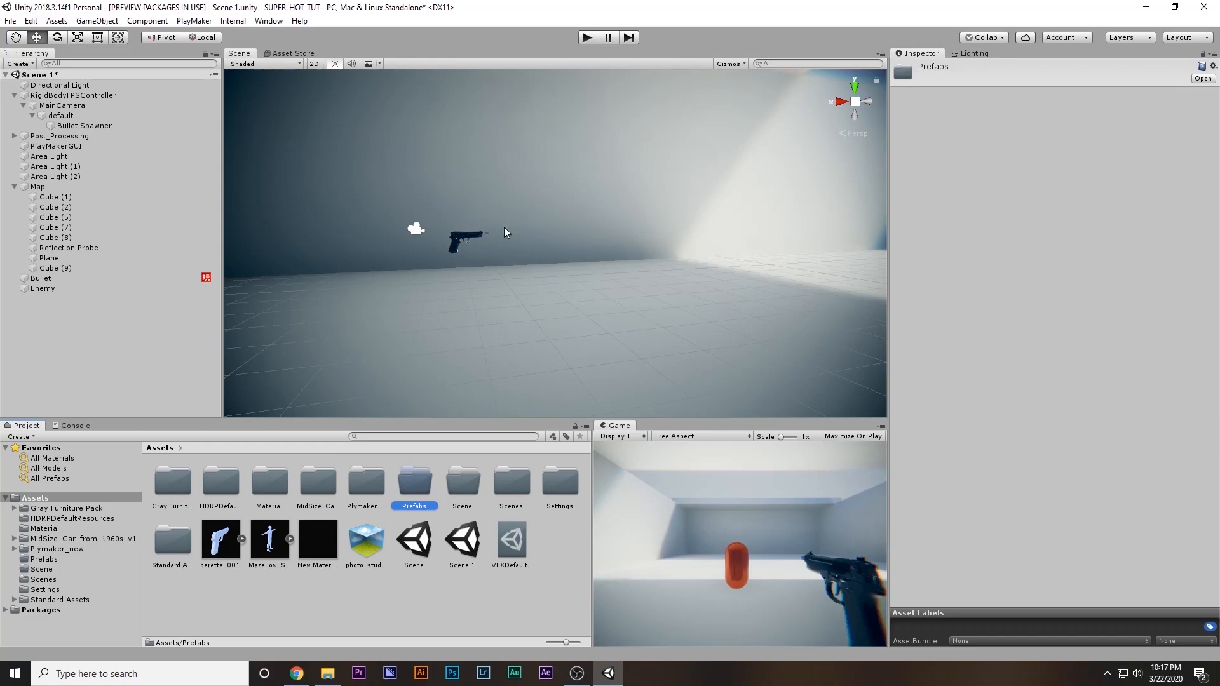
key("Return")
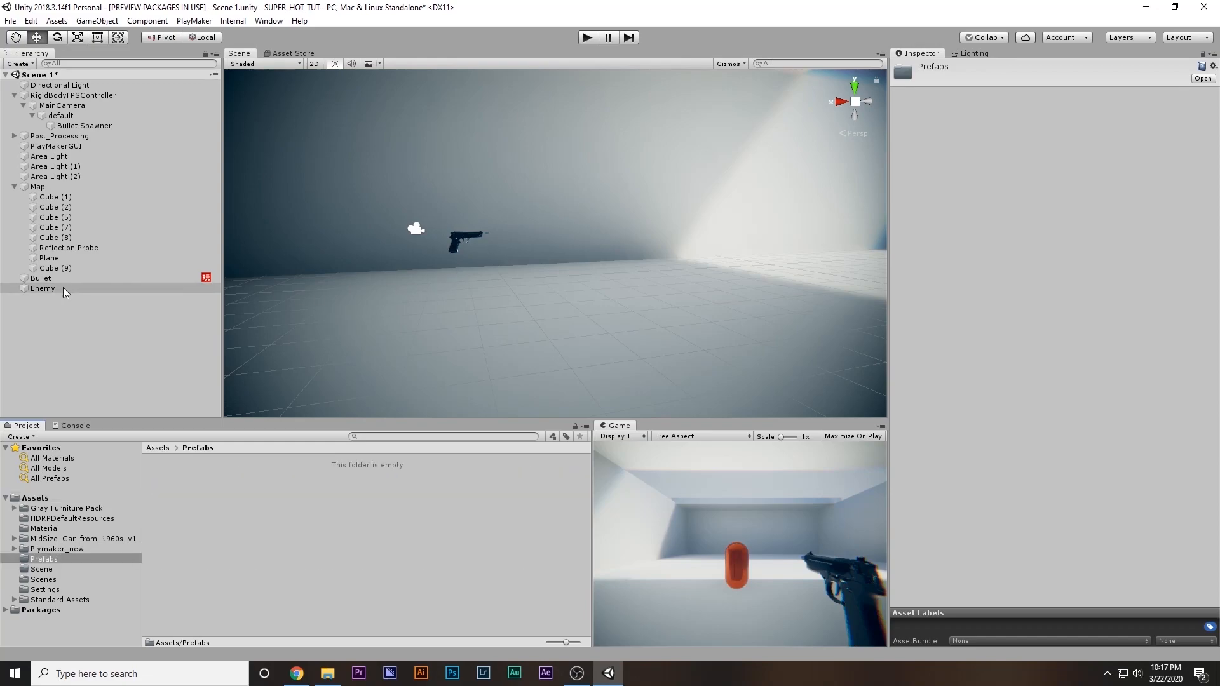
Save the Bullet as a prefab in the Prefabs folder and delete its instance from the scene
double_click(42, 279)
left_click_drag(42, 279, 287, 523)
left_click_drag(970, 577, 1025, 520)
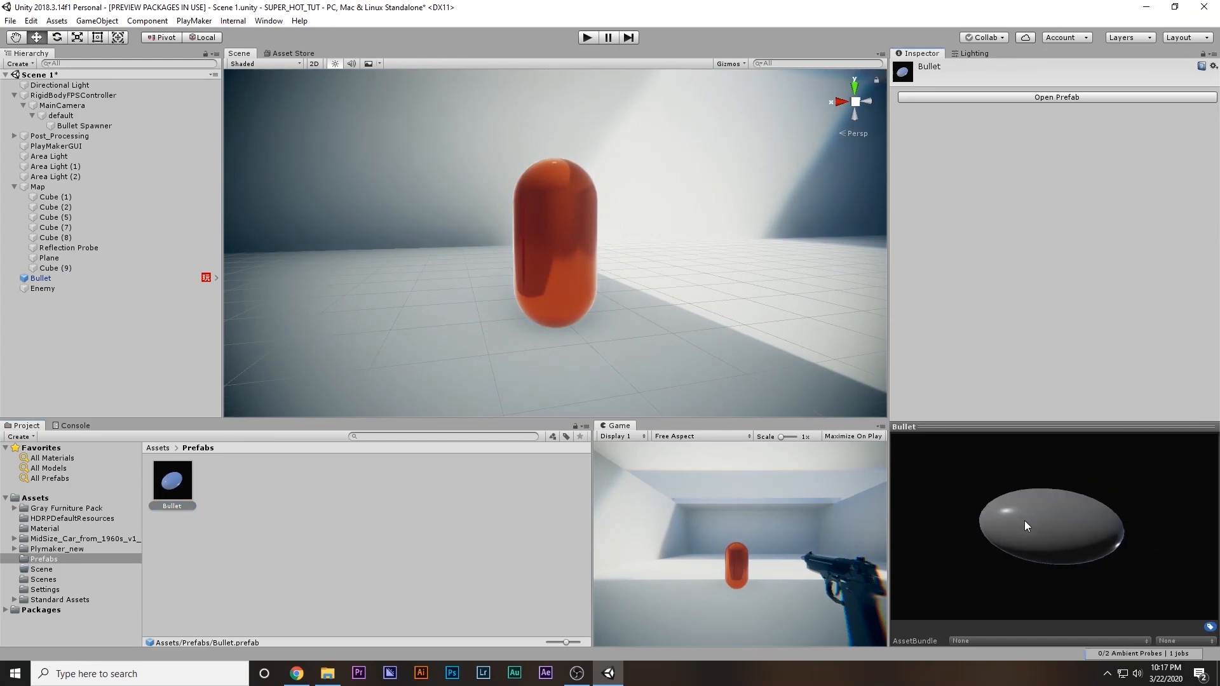
left_click(113, 278)
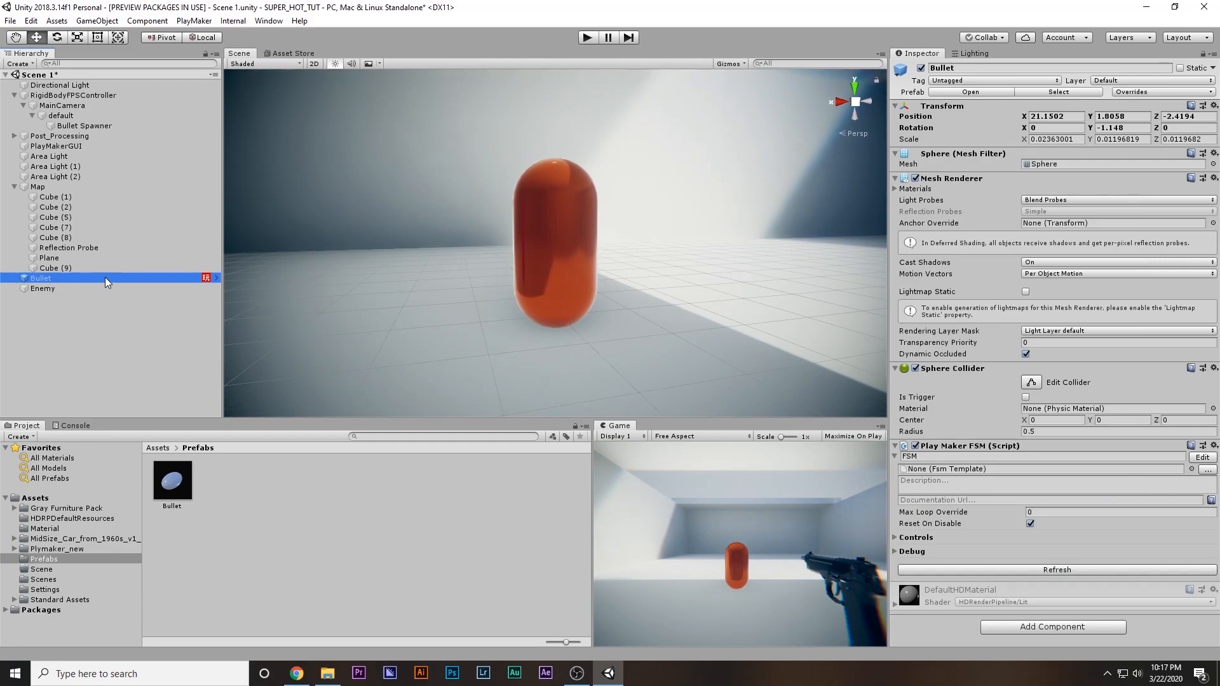
key("Delete")
left_click(14, 186)
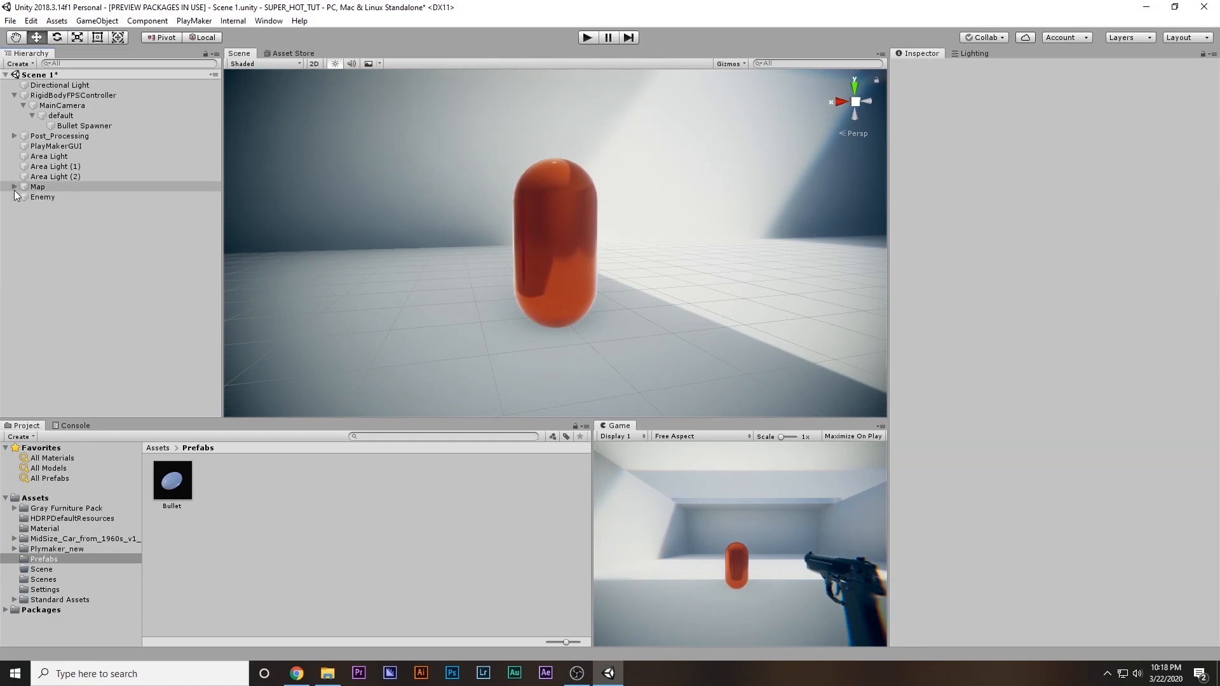
Rename the RigidBodyFPSController object as Player
left_click(86, 94)
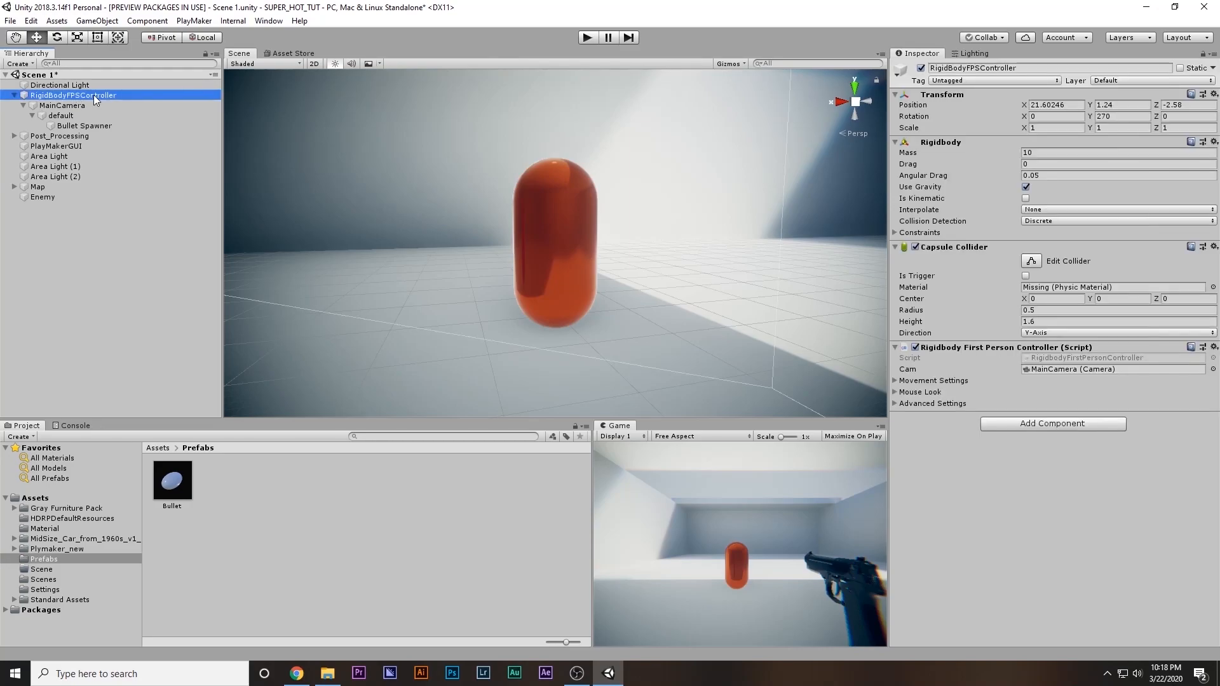
left_click(977, 68)
type("Player")
key("Return")
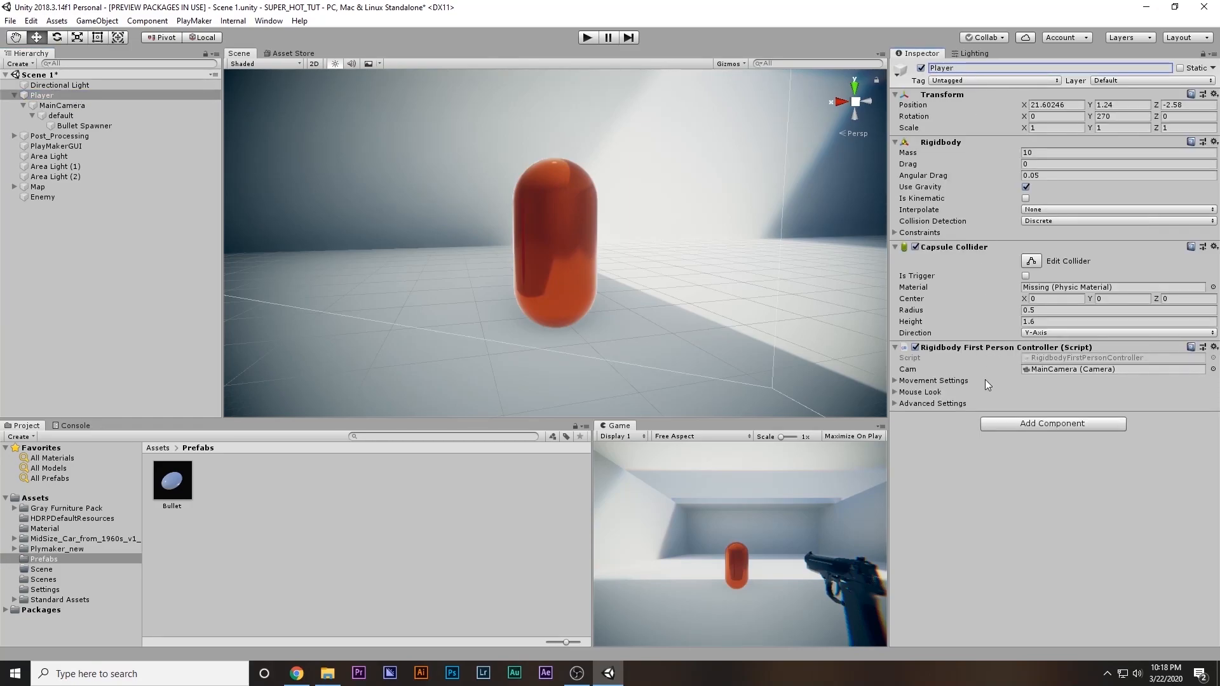
Add a PlayMakerFSM component to Player and open its FSM for editing
left_click(1039, 424)
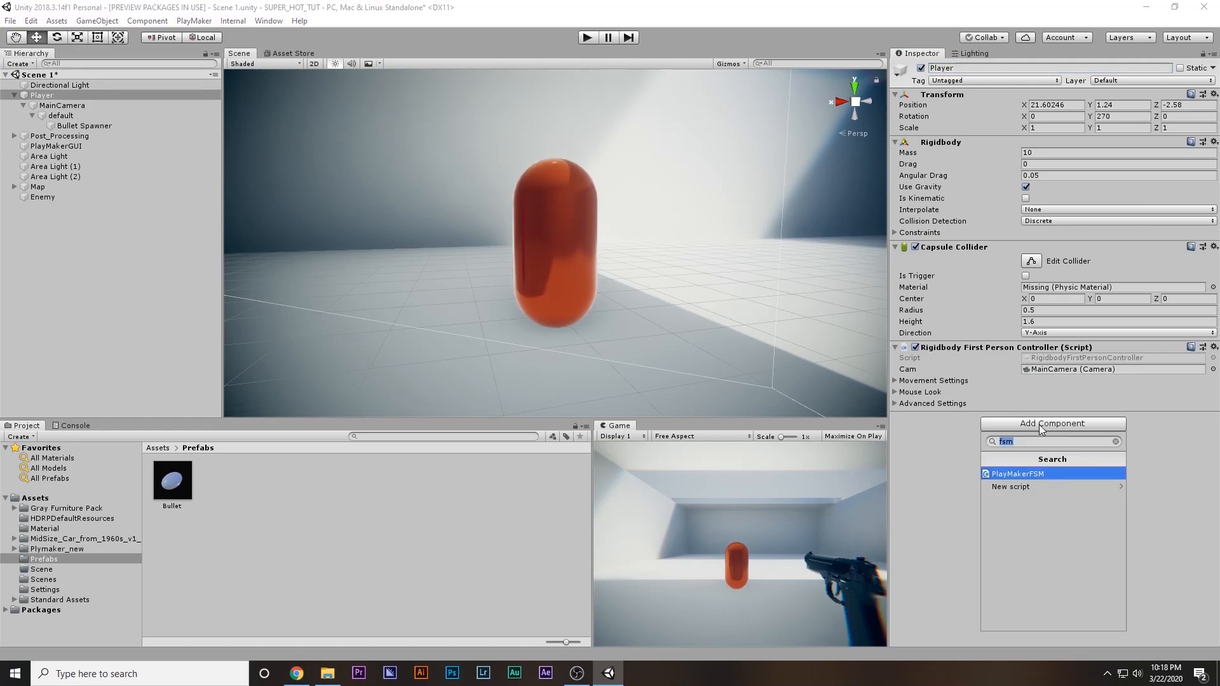
left_click(1035, 477)
left_click(1202, 429)
left_click_drag(697, 238, 850, 185)
Add a Get Mouse Button Down action to State 1 of the Player FSM
double_click(850, 340)
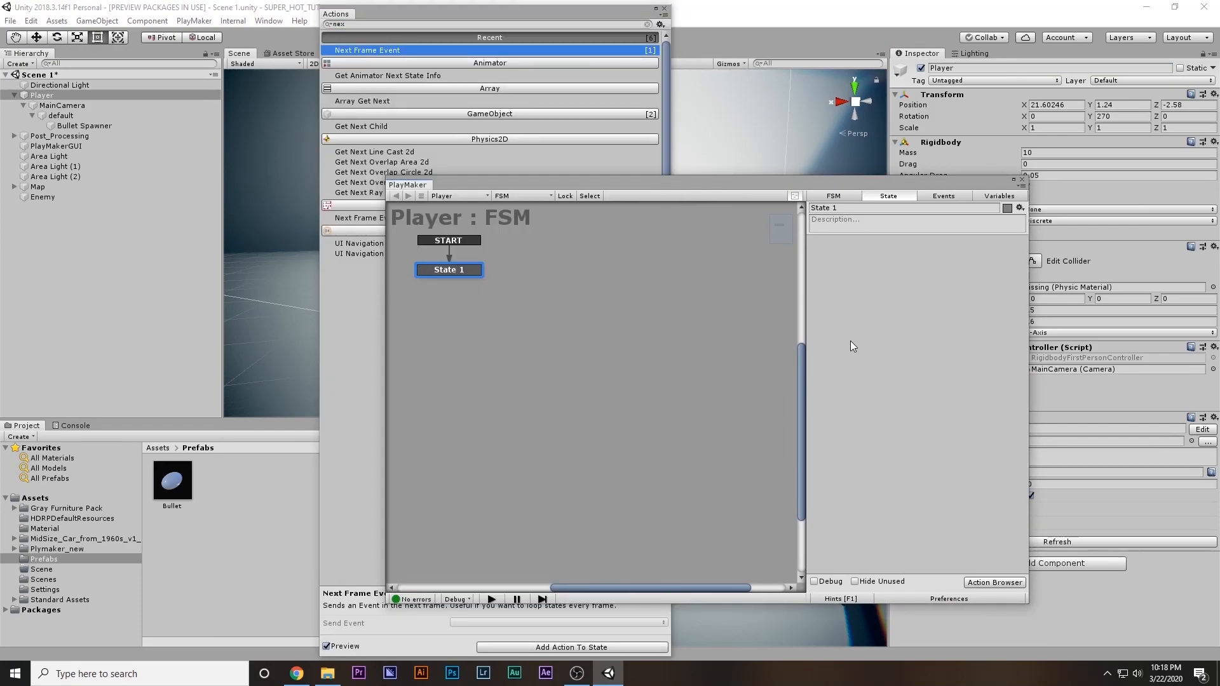
right_click(850, 341)
left_click(381, 24)
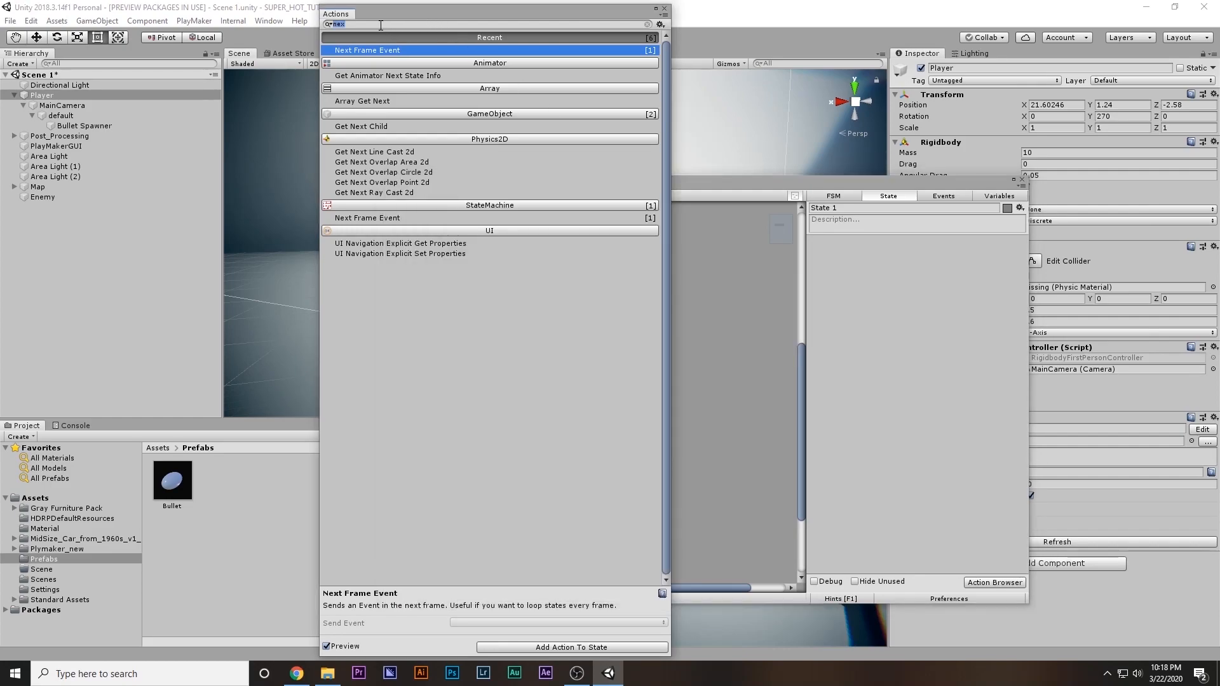
type("get mous")
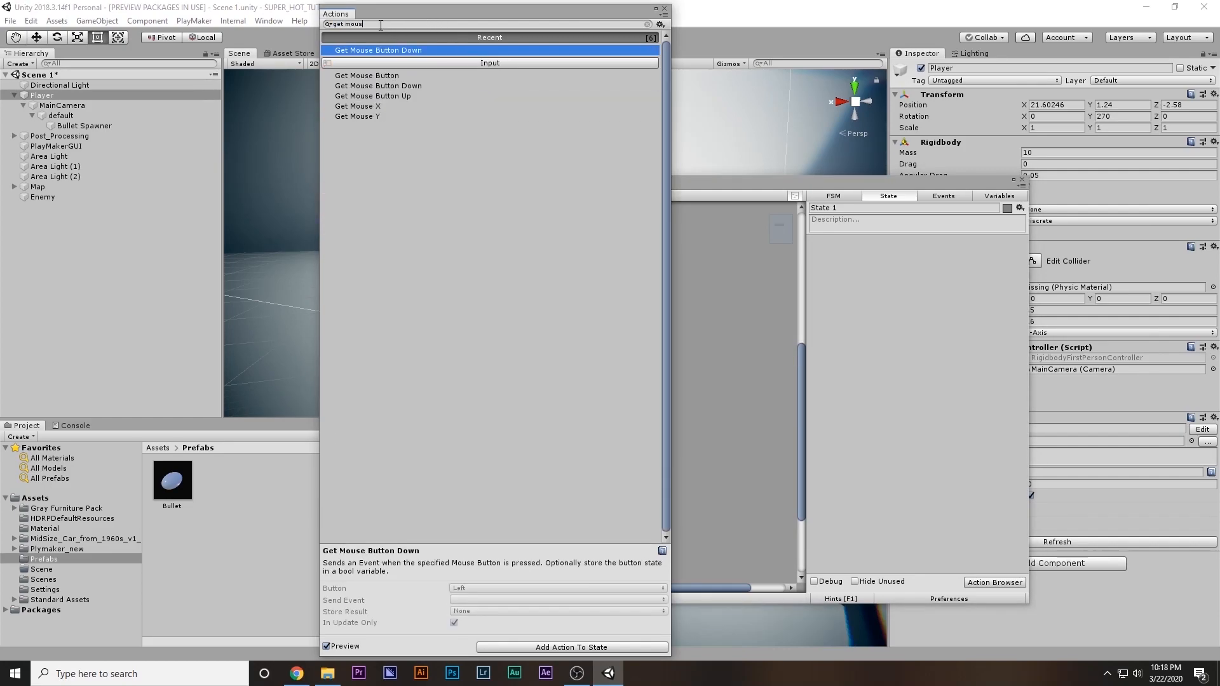
key("Return")
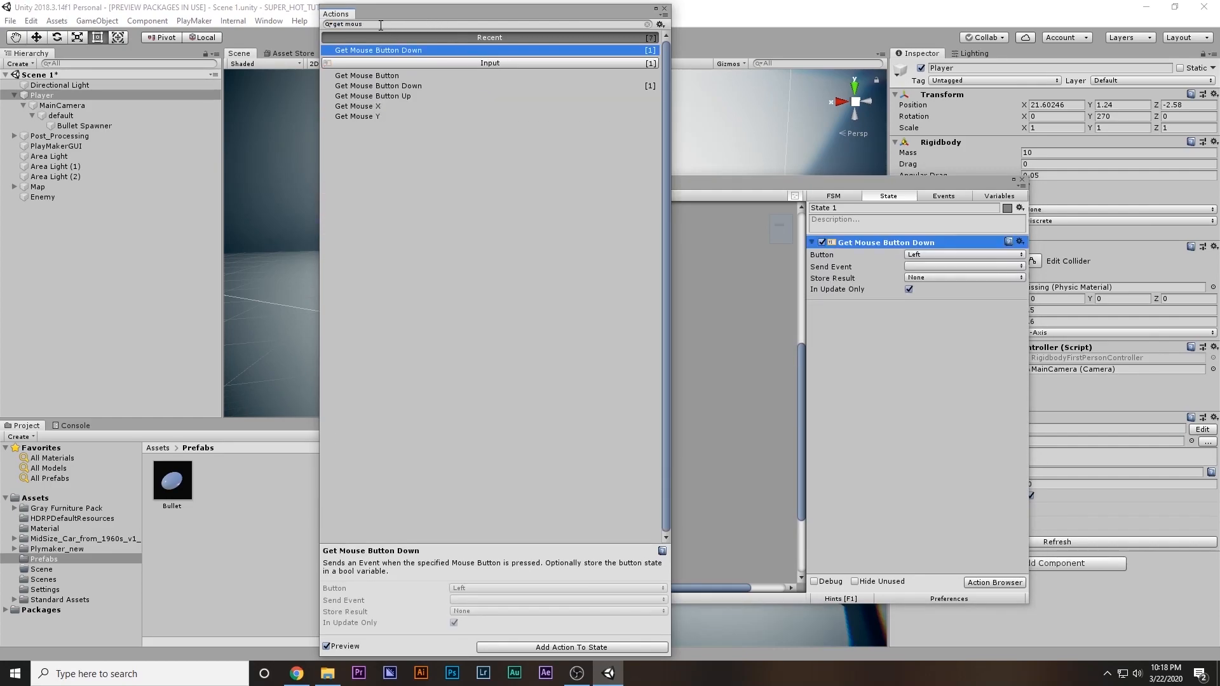
left_click(664, 9)
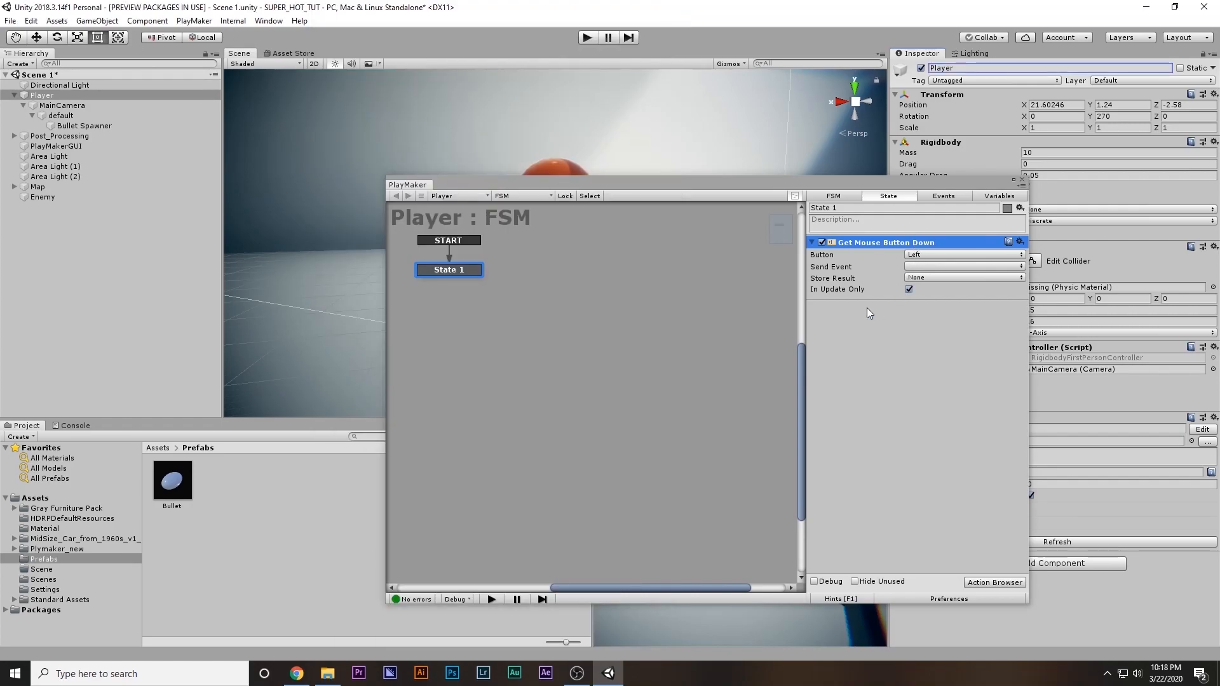
Have the Get Mouse Button Down action send a new event named fire, and connect its transition to a new State 2
left_click(911, 267)
left_click(935, 344)
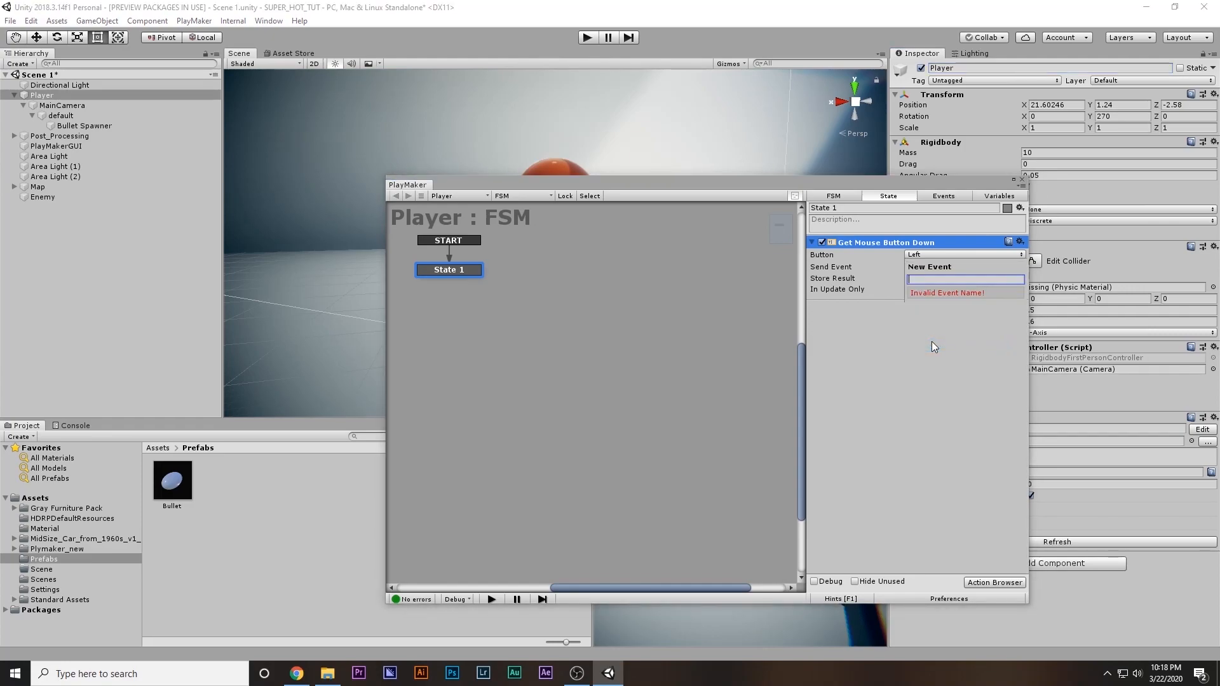
type("fu")
key("BackSpace")
type("ire")
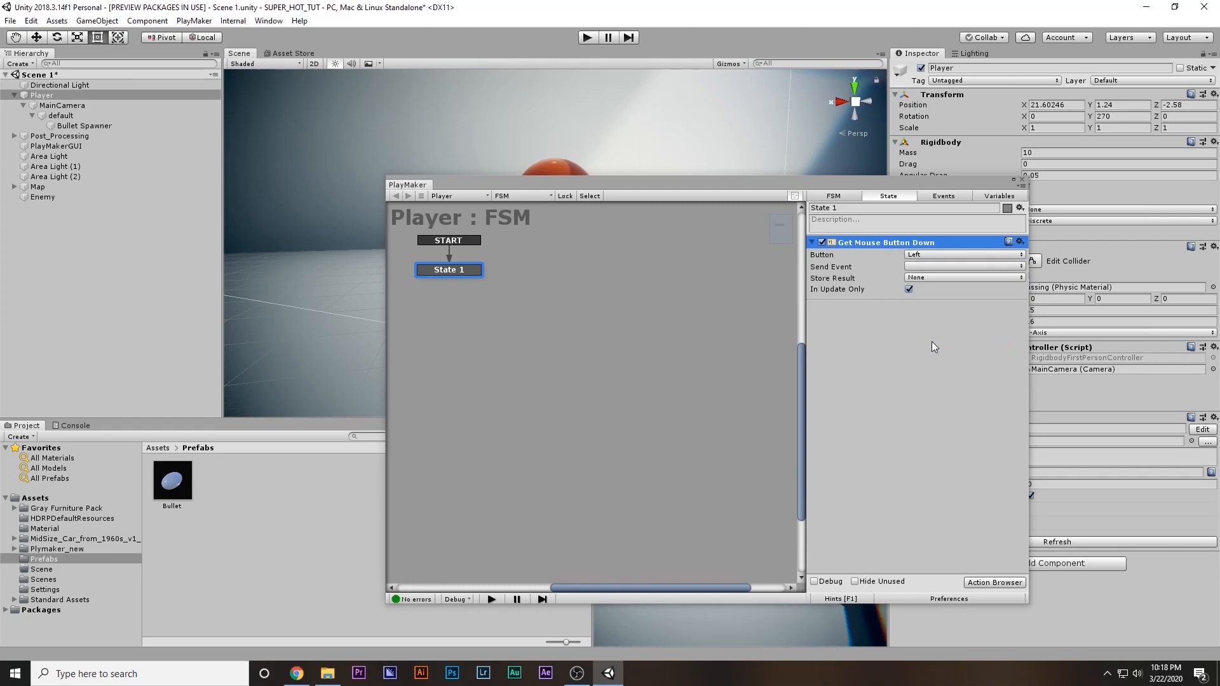
key("Return")
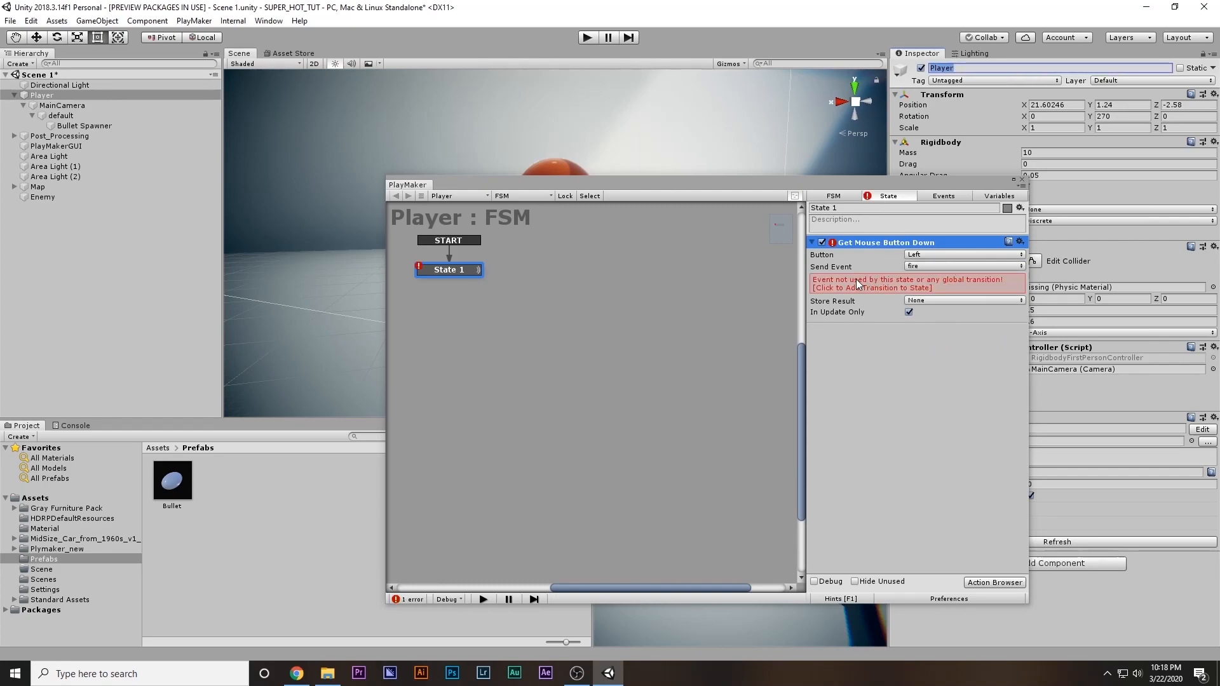
left_click(856, 282)
left_click_drag(449, 280, 580, 277)
Add a Create Object action to State 2 with the Bullet prefab as Game Object and Bullet Spawner as Spawn Point
double_click(930, 336)
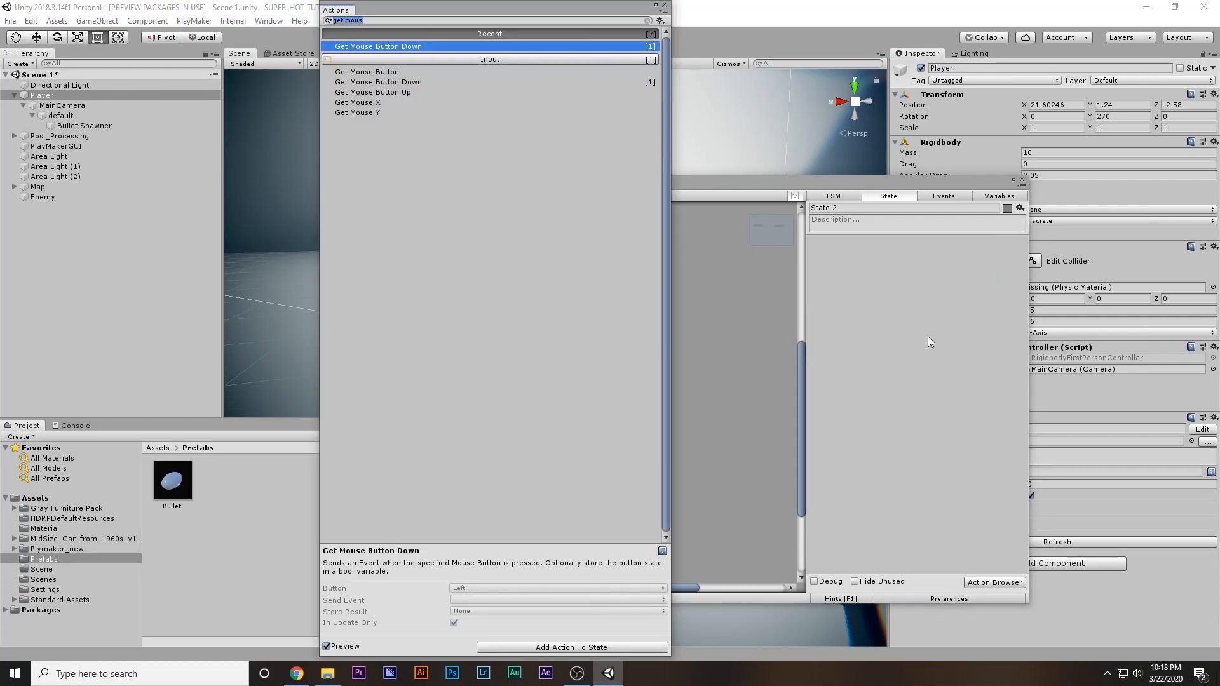
type("crea")
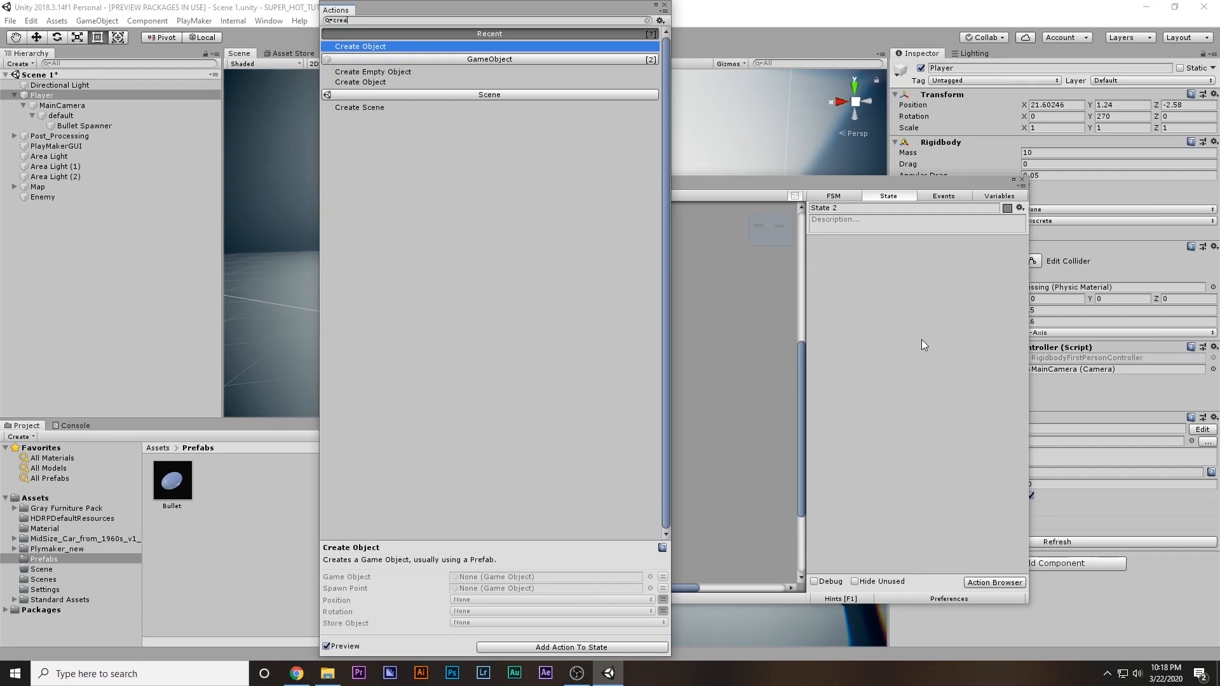
key("Return")
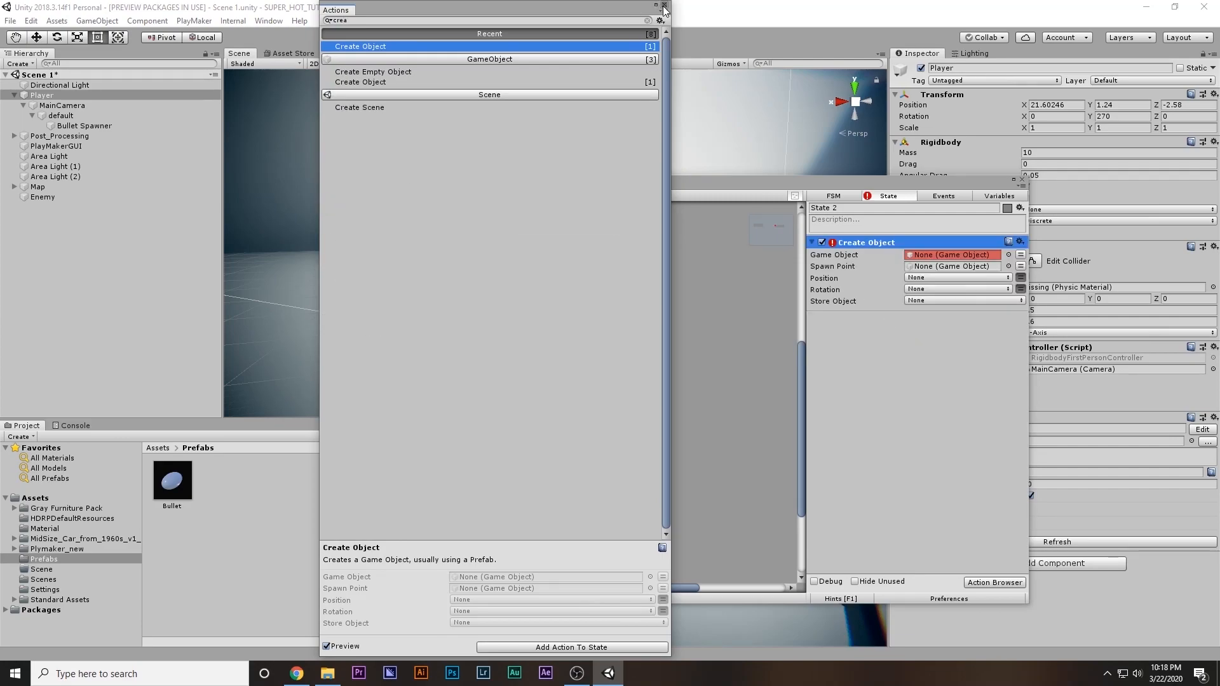
left_click(664, 5)
left_click_drag(173, 484, 934, 257)
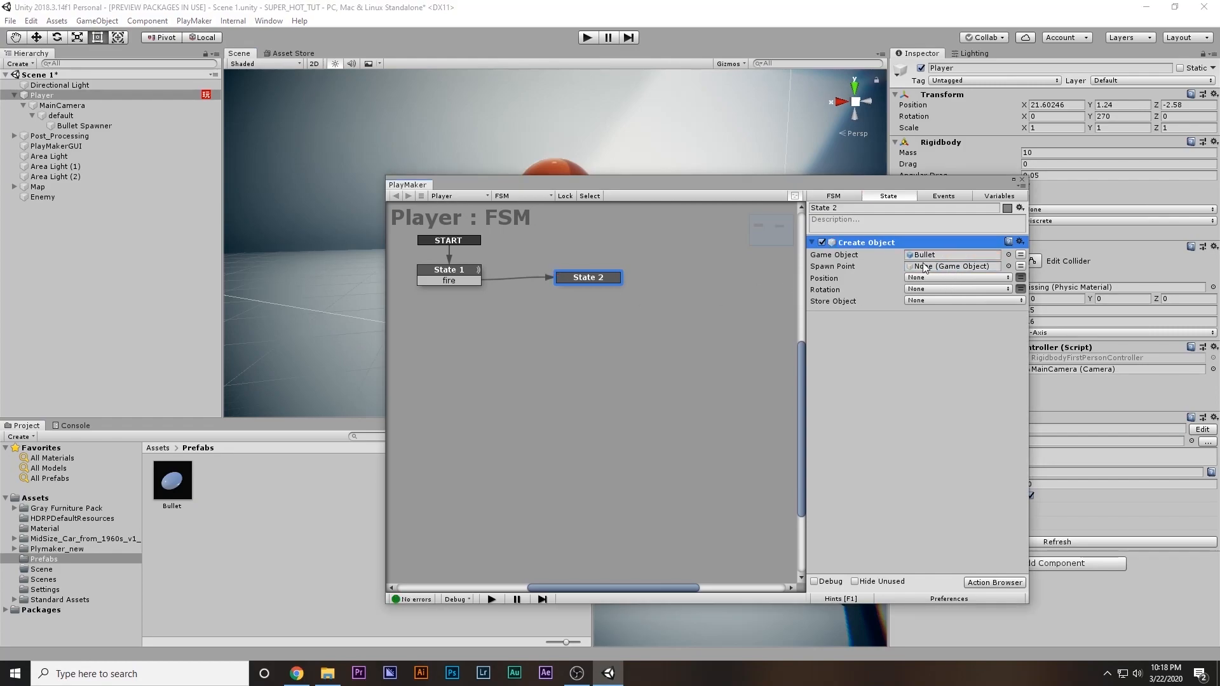
left_click_drag(72, 129, 940, 267)
Examine where the Bullet Spawner sits on the pistol in the Scene view, and return to the Player's FSM
left_click_drag(901, 190, 677, 417)
left_click(127, 126)
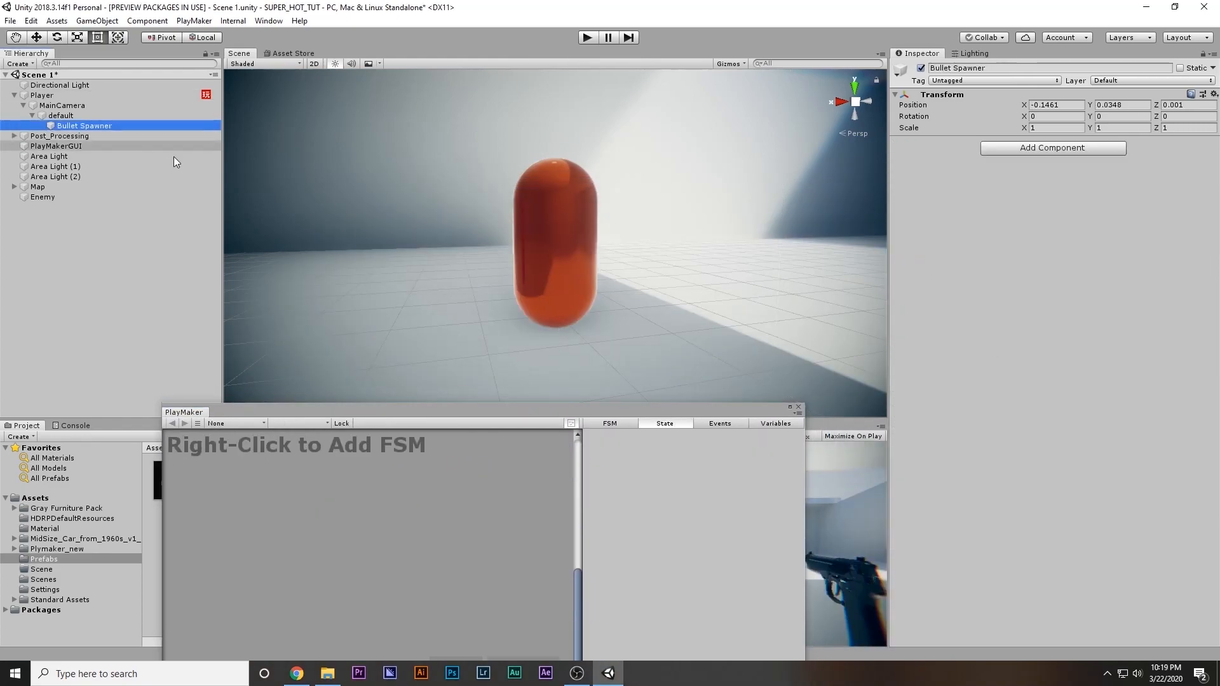
key("f")
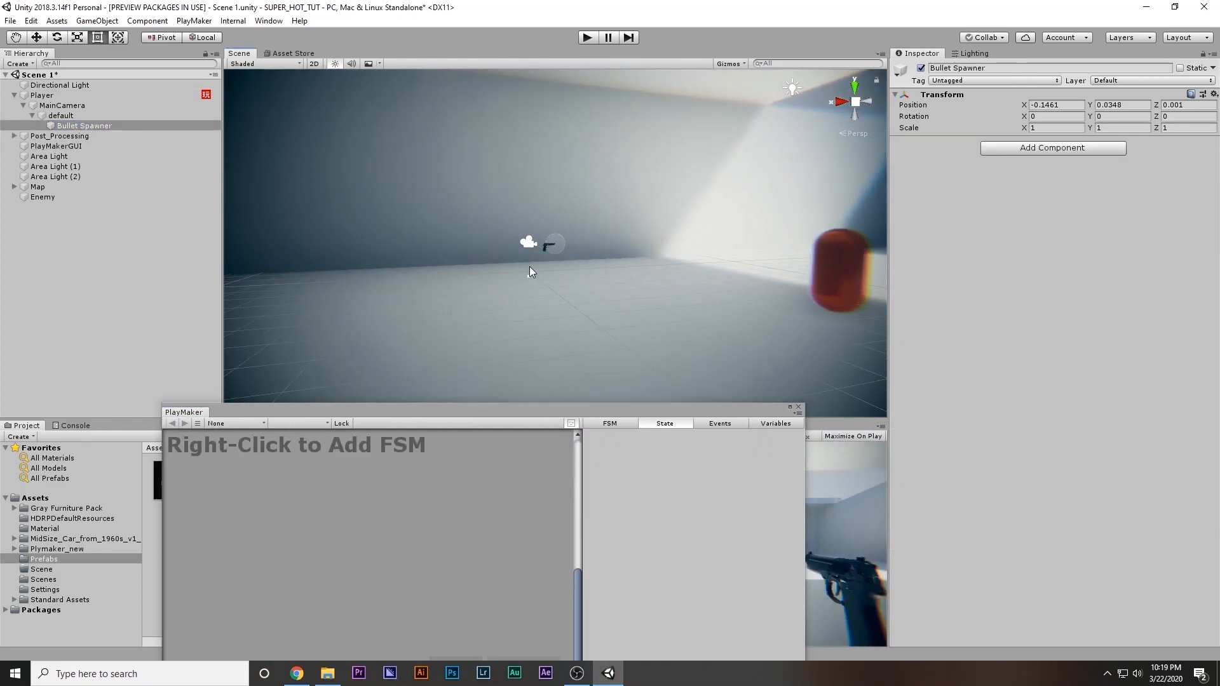
left_click_drag(556, 247, 531, 251, "alt")
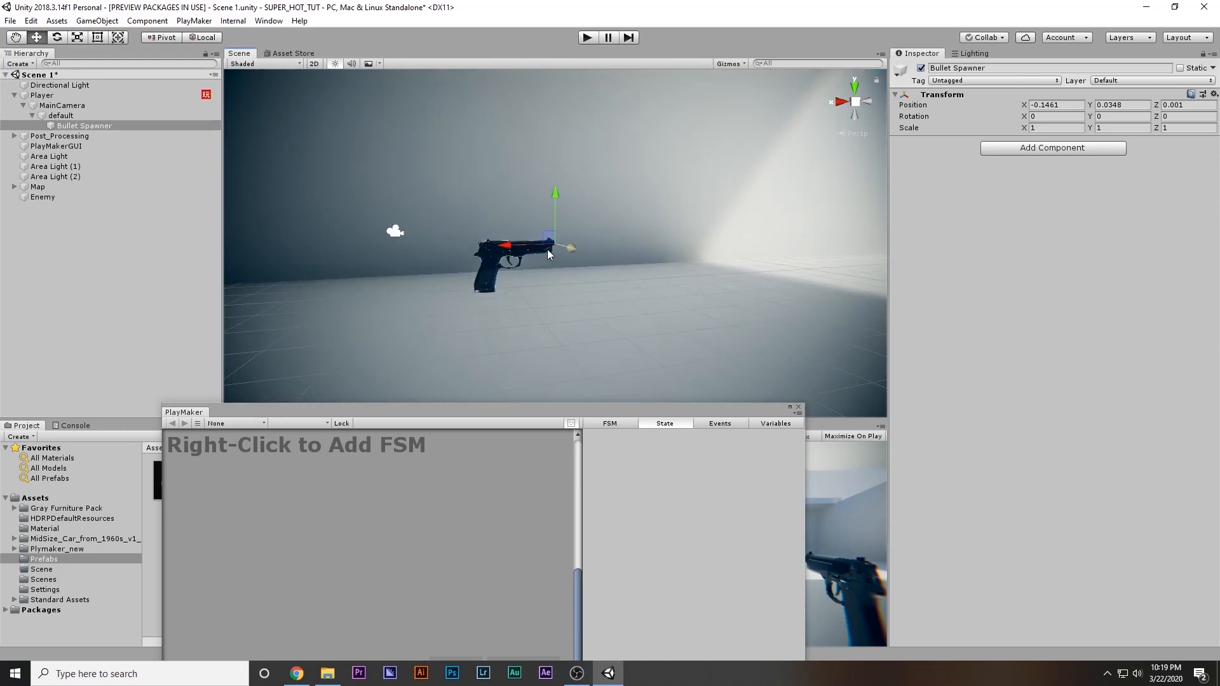
key("Up")
key("Up")
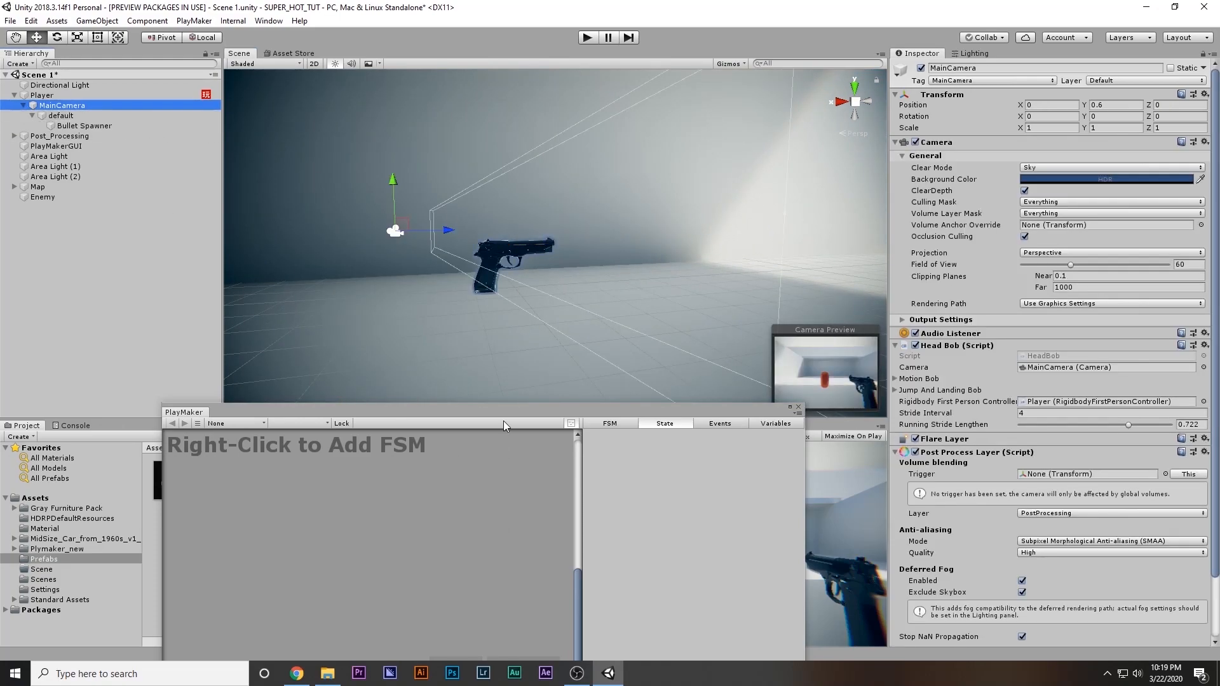
key("Up")
left_click_drag(375, 411, 485, 314)
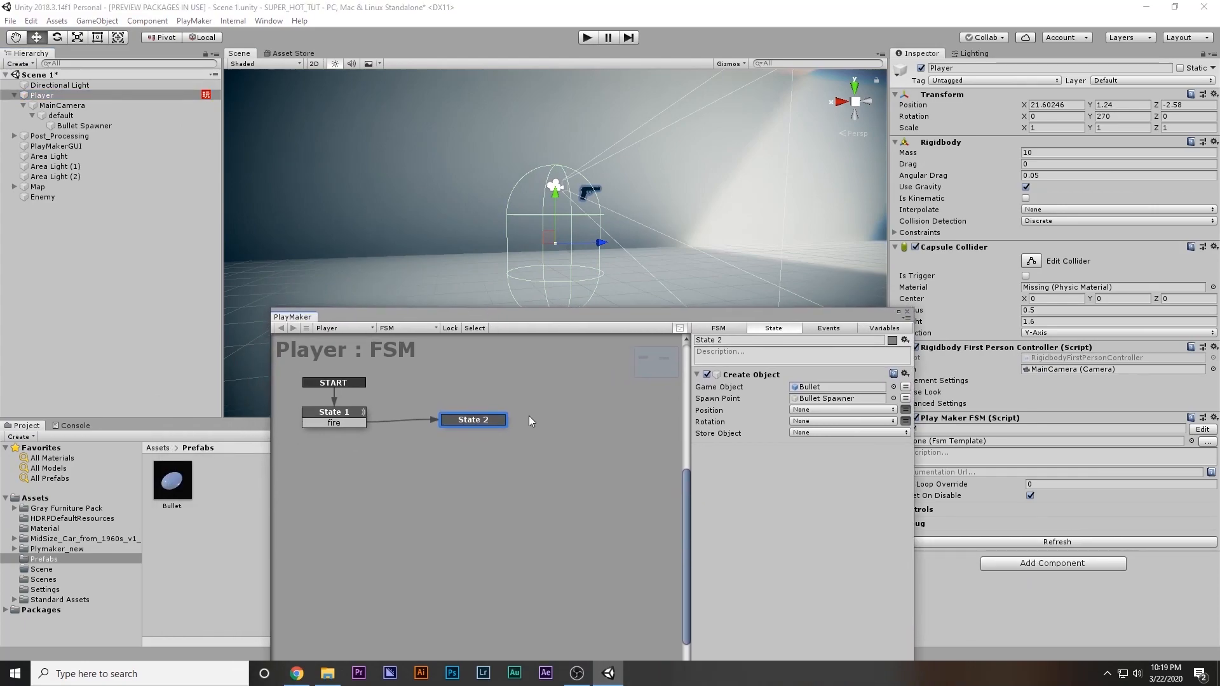
Connect State 2's FINISHED transition back to State 1 and add a Next Frame Event action to State 2
left_click(482, 420, "ctrl")
left_click_drag(472, 432, 346, 417)
right_click(735, 488)
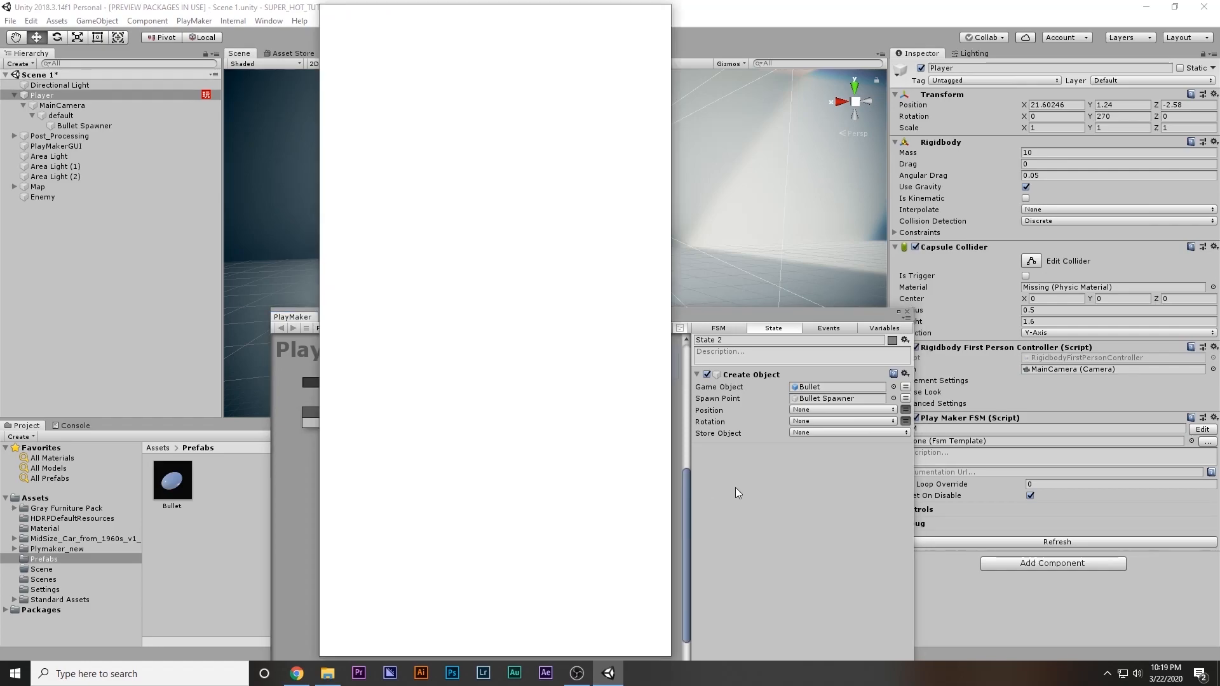
type("ne")
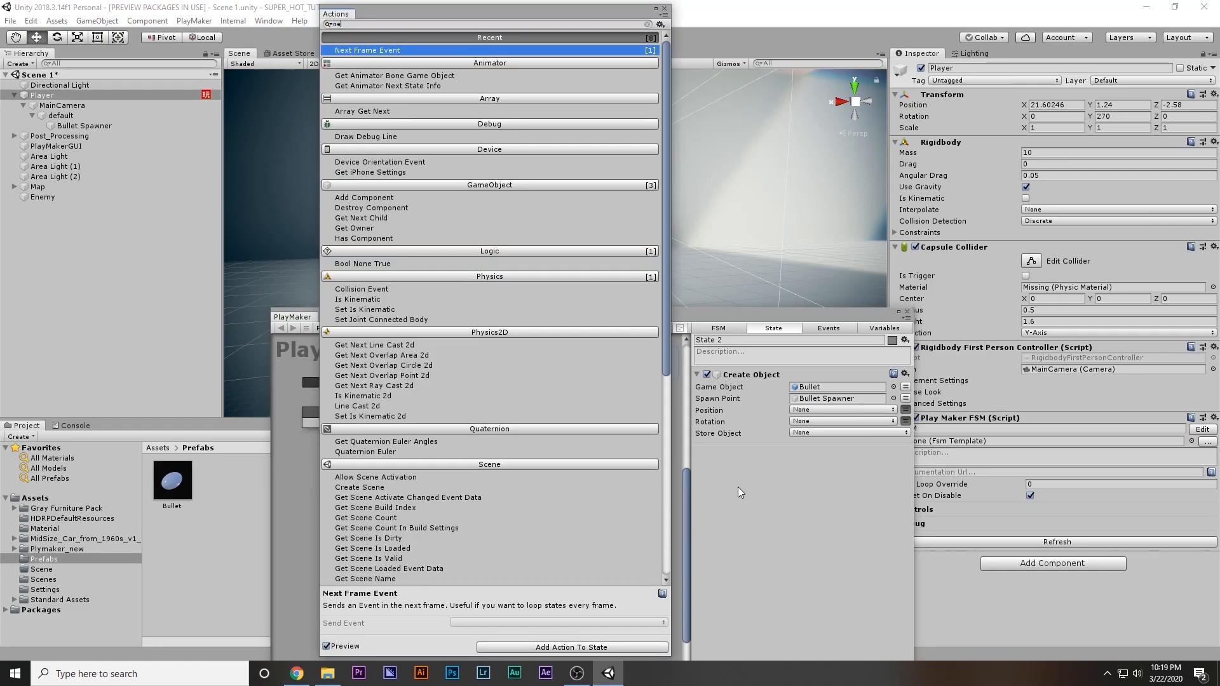
key("Return")
left_click(664, 9)
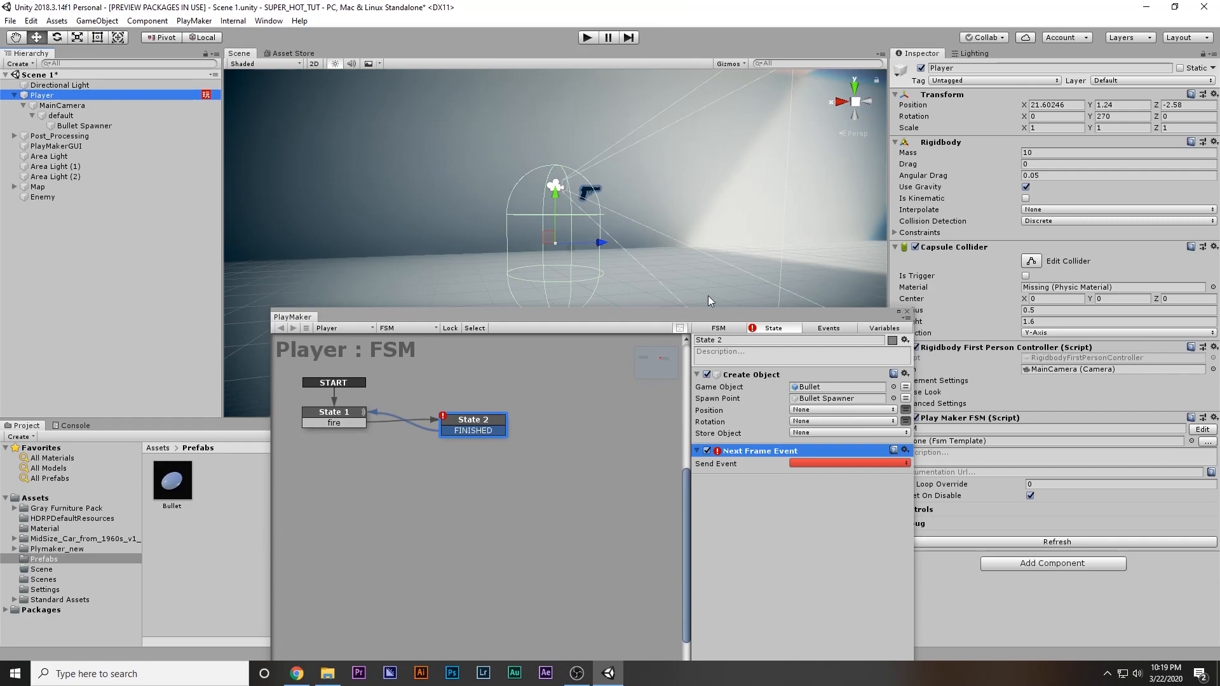
Have State 2's Next Frame Event send FINISHED, and close the FSM editor
left_click(756, 375)
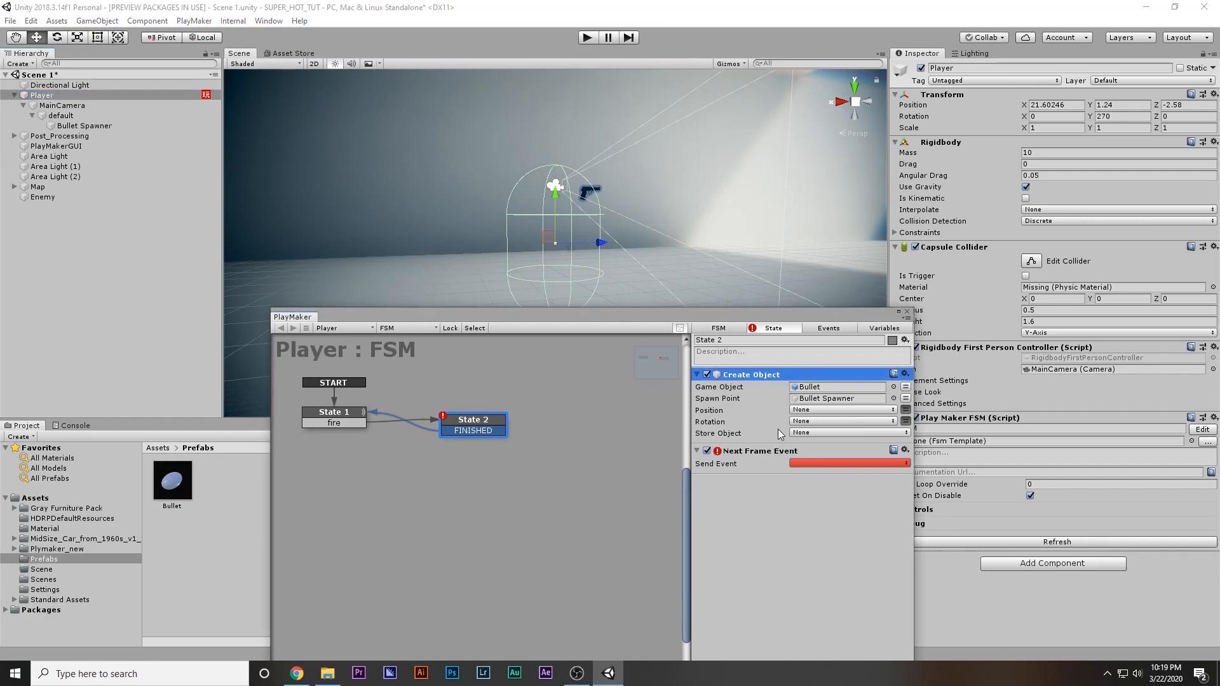
left_click(795, 462)
left_click(828, 483)
left_click(815, 464)
left_click(827, 494)
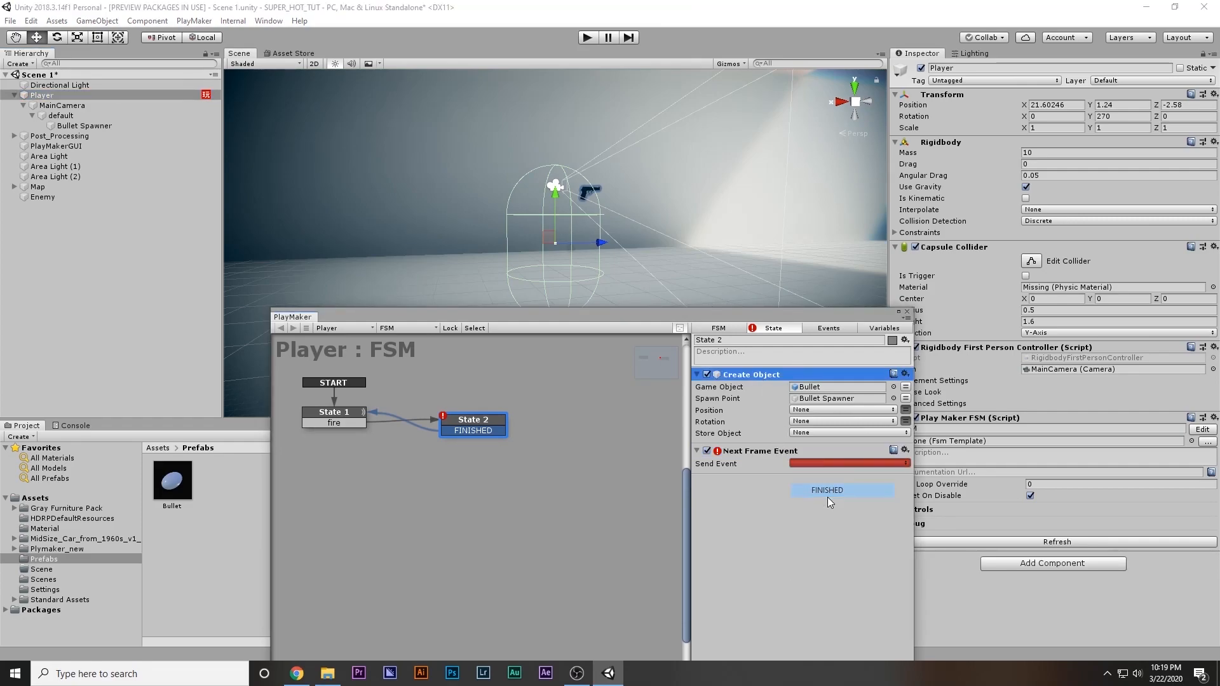
left_click_drag(349, 419, 344, 428)
left_click(907, 312)
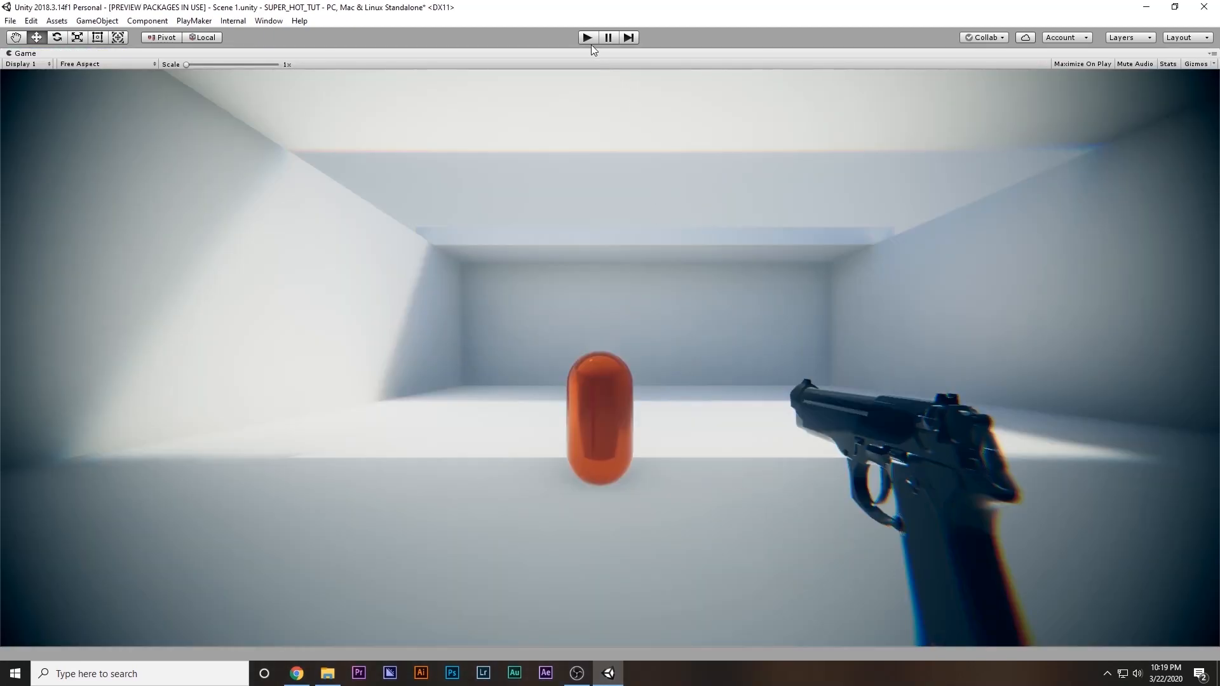
Run the game, fire the pistol at the orange Enemy capsule, and stop play mode
left_click(589, 40)
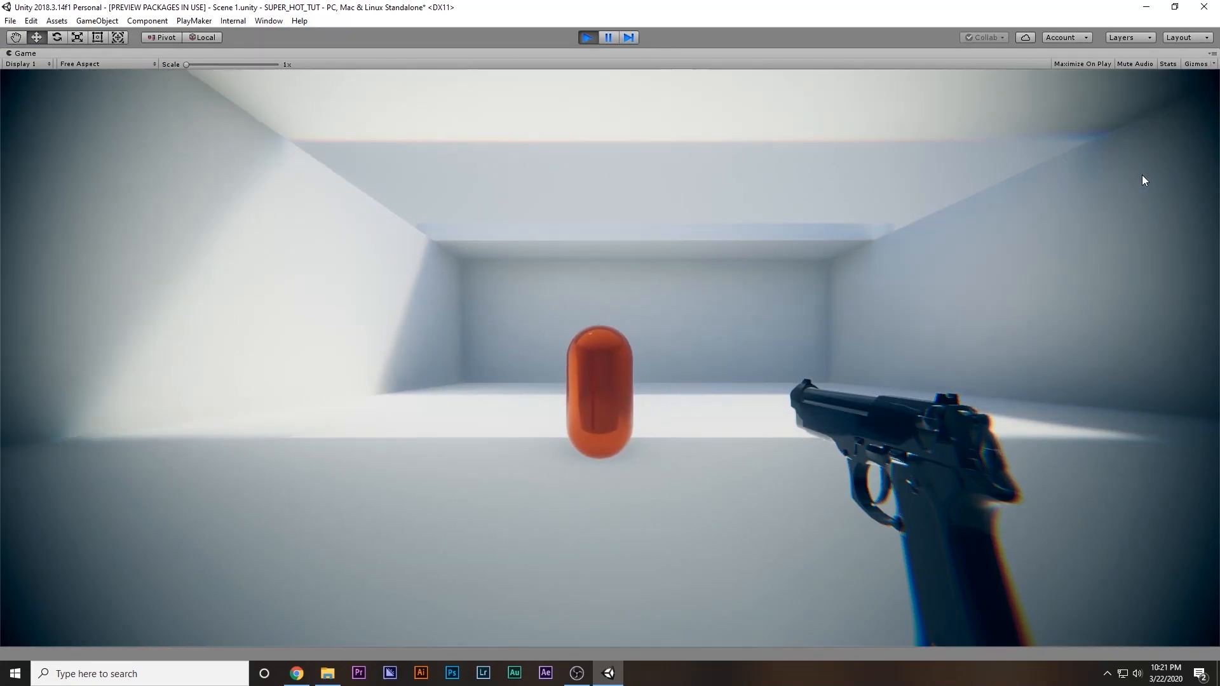
left_click(1142, 176)
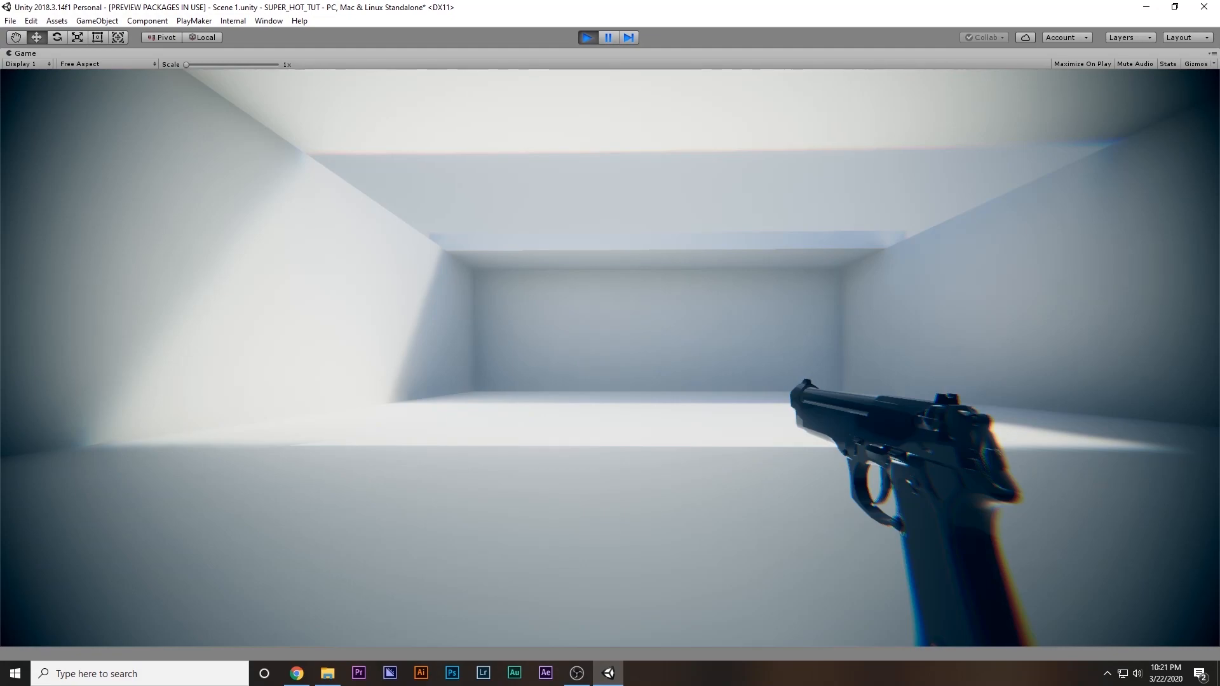
key("alt+Tab")
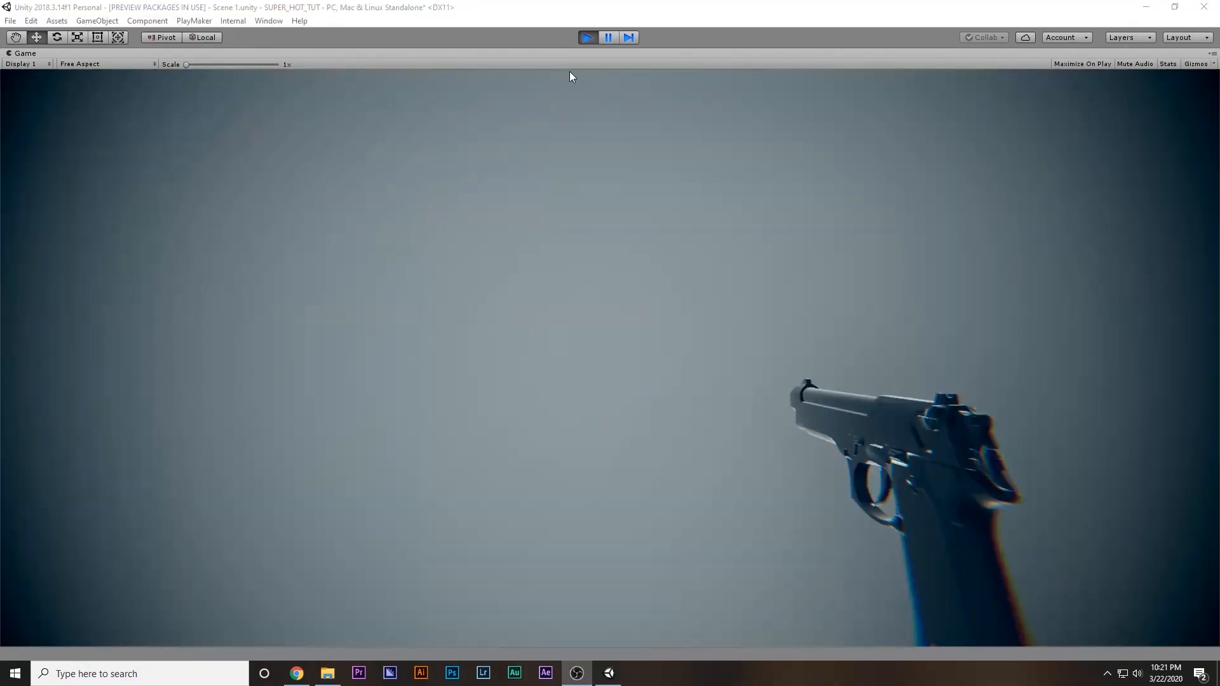
left_click(596, 39)
left_click(596, 40)
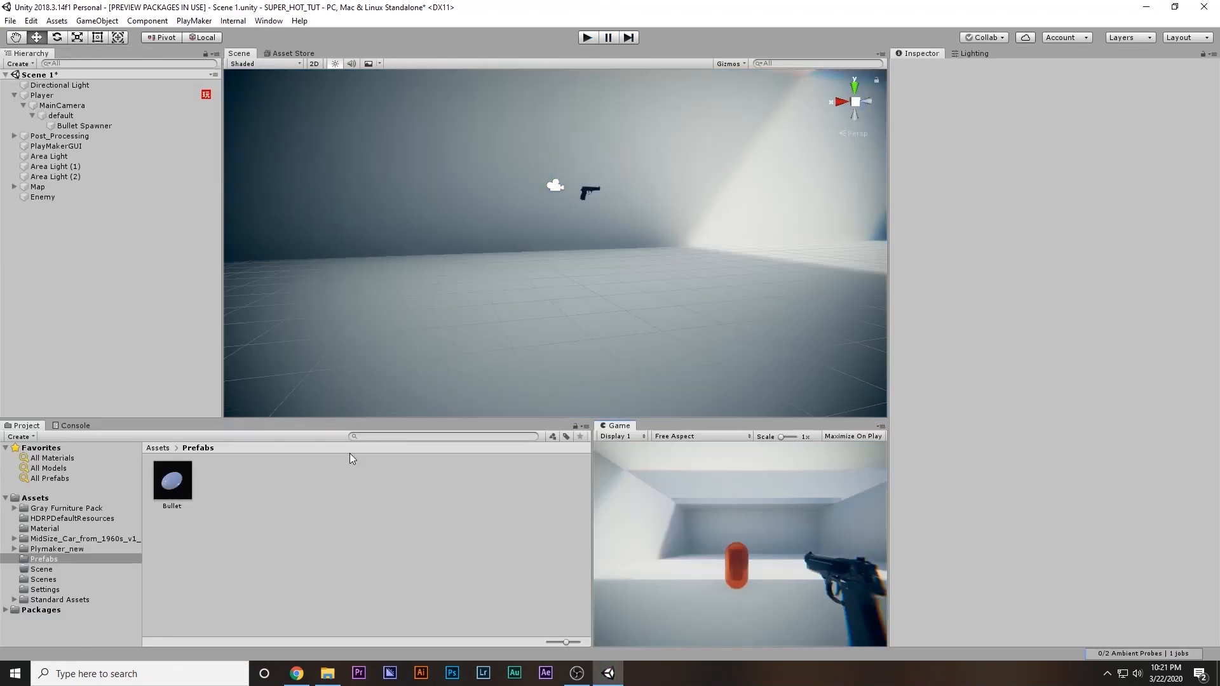
In the Bullet prefab's FSM, set the X value of State 1's Translate action to -5, and return to Scene 1
left_click(172, 481)
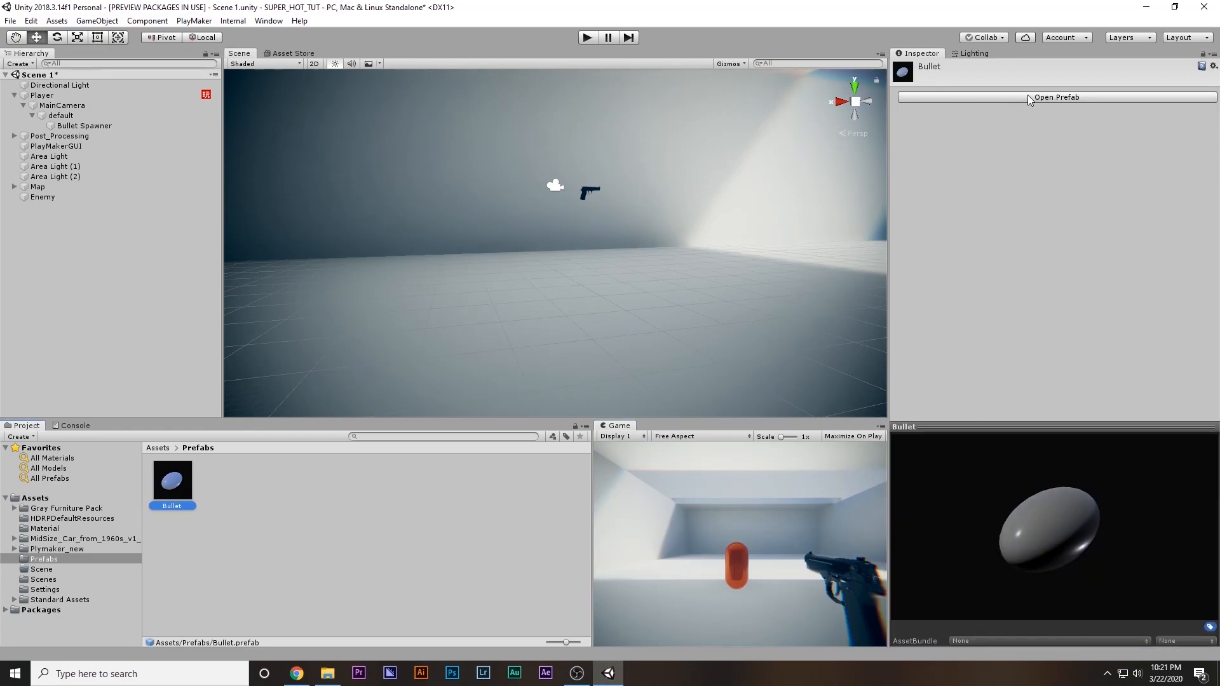
left_click(1028, 96)
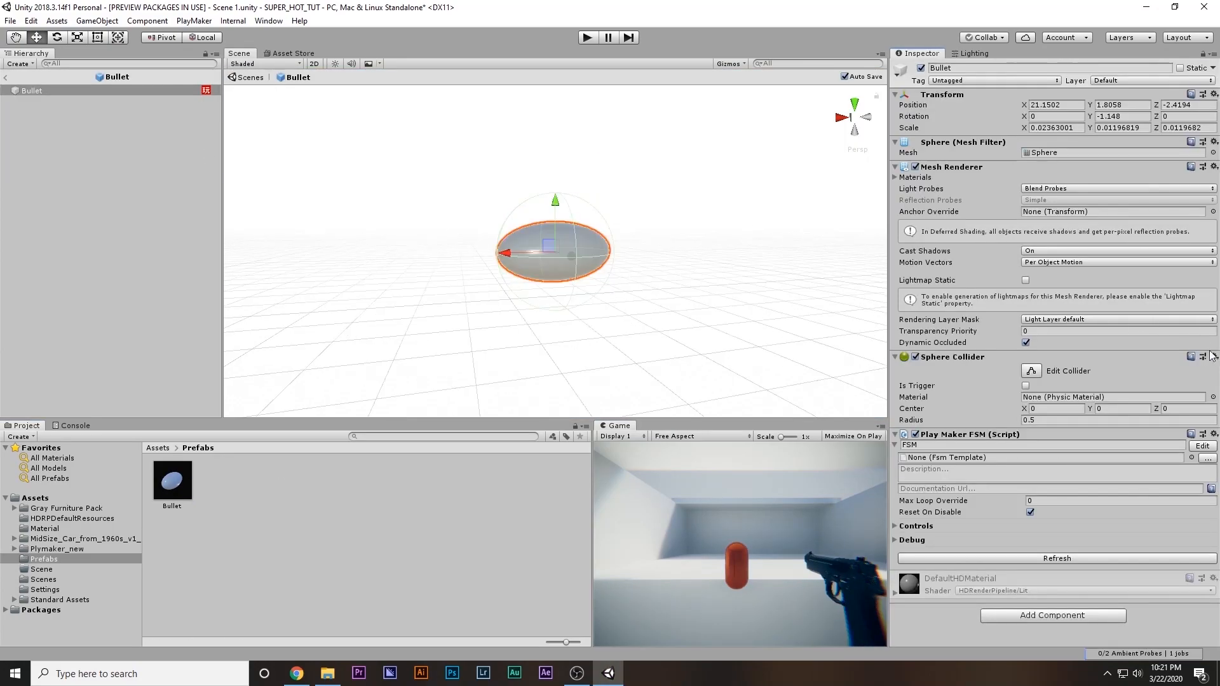
left_click(1203, 446)
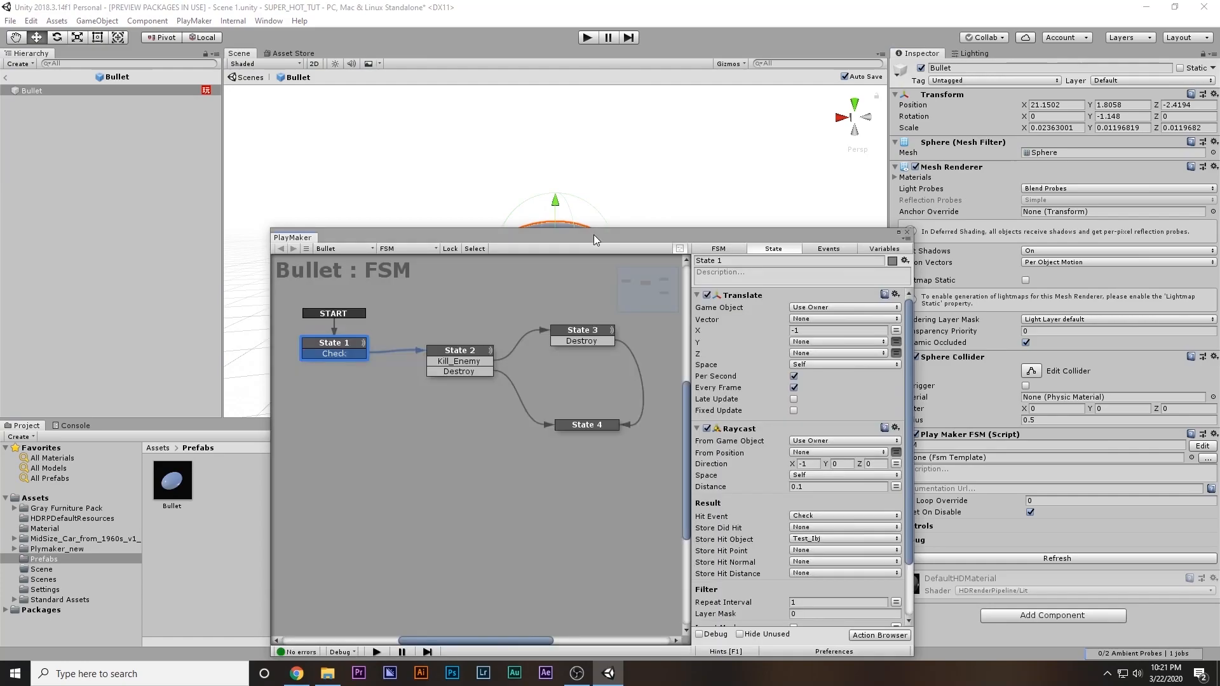
left_click_drag(593, 234, 566, 132)
left_click(788, 228)
type("-10")
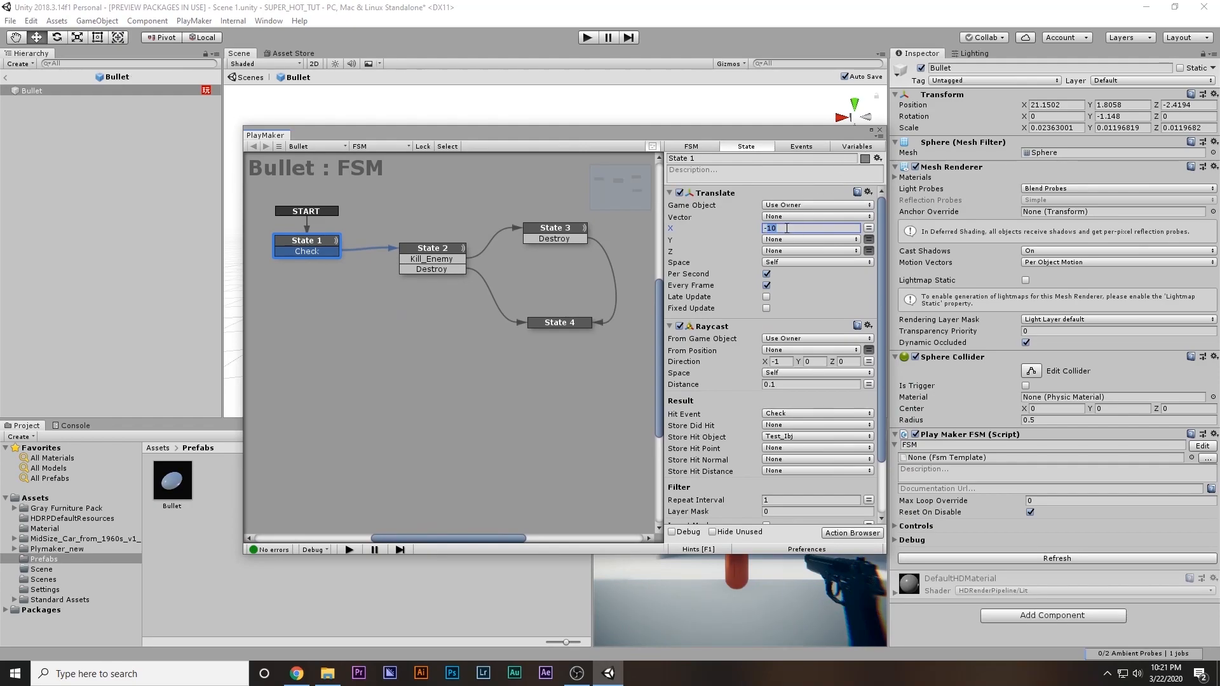
key("BackSpace")
key("BackSpace")
type("5")
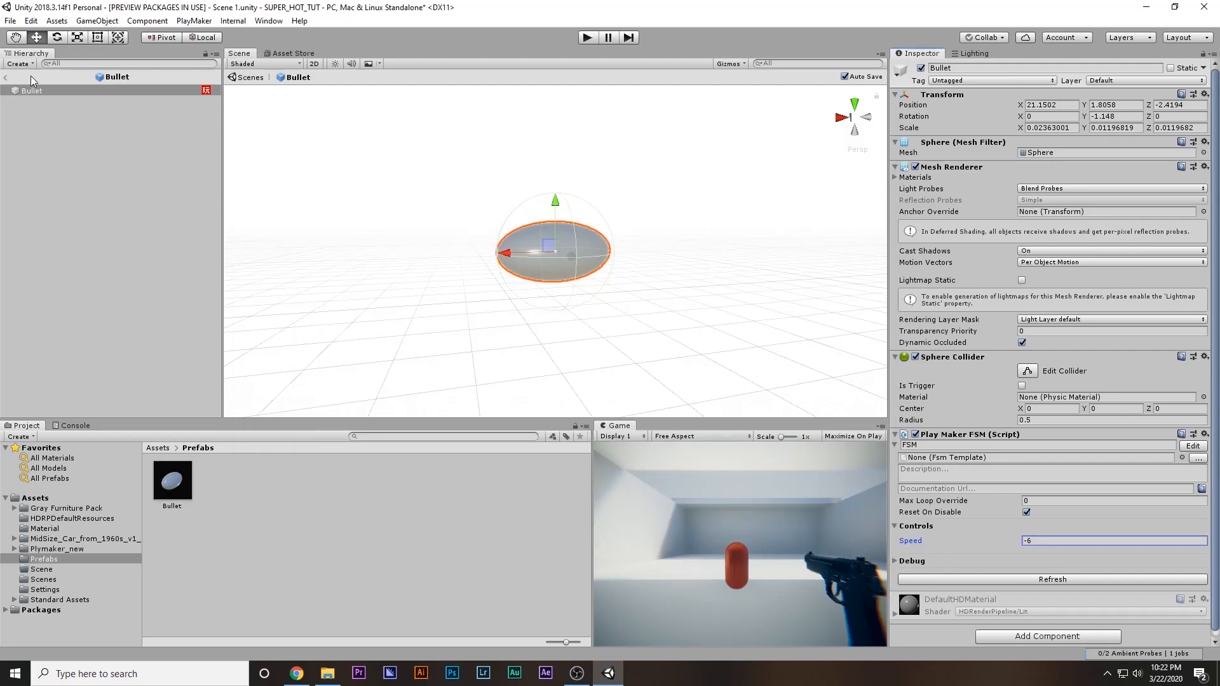
left_click(6, 79)
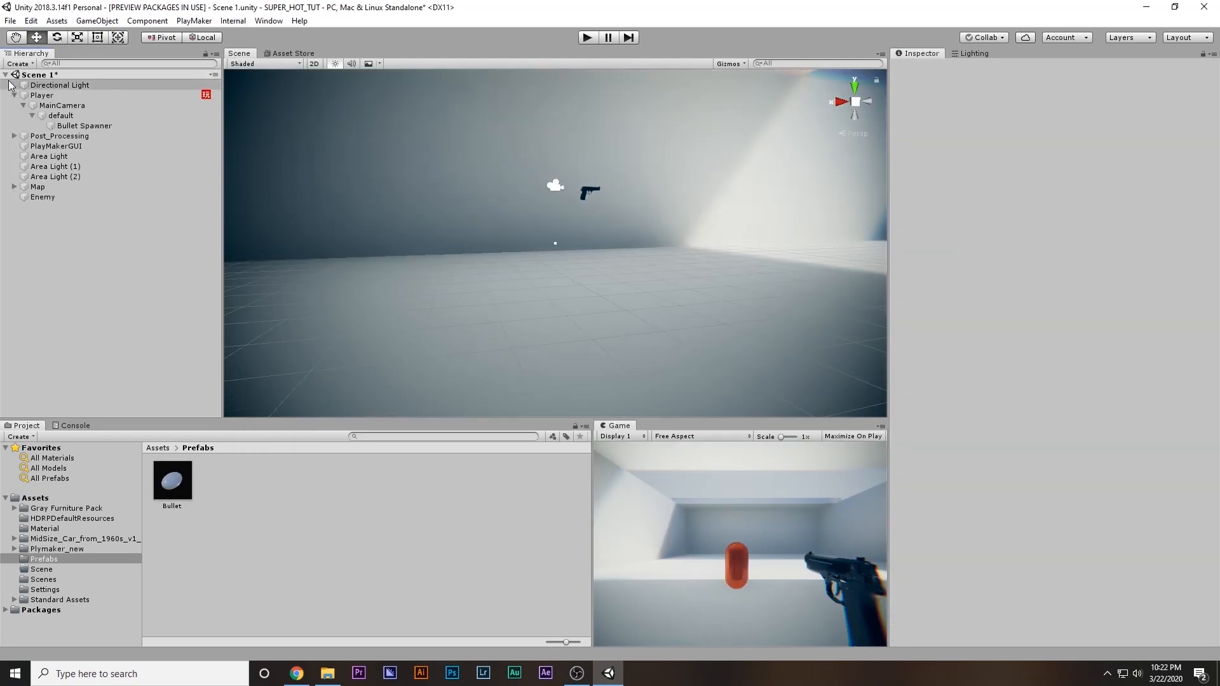
Test the changed bullet speed by running the game and shooting the Enemy, and stop play mode
left_click(587, 39)
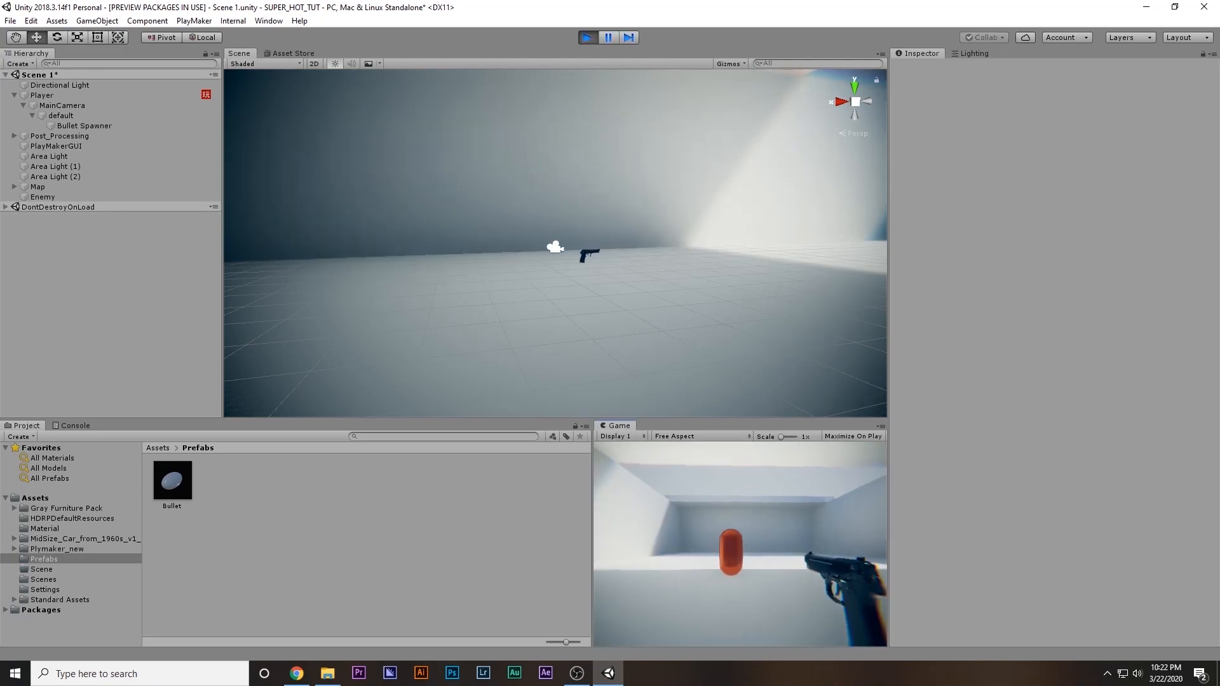
left_click(740, 544)
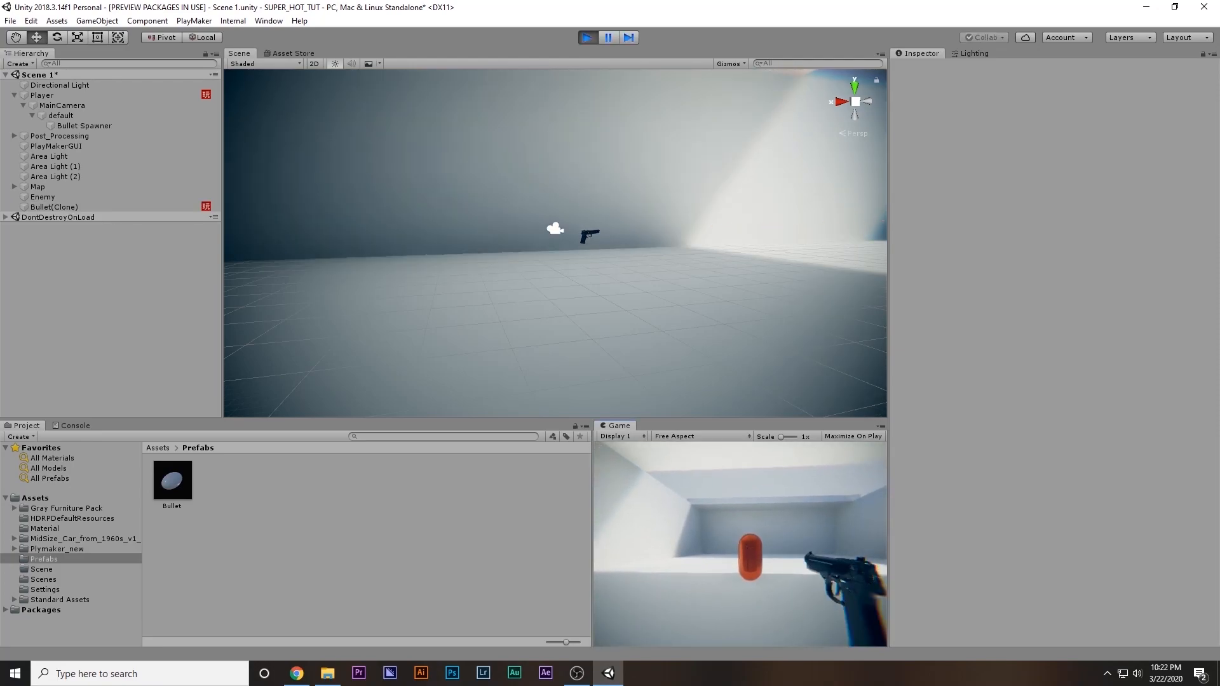
key("Escape")
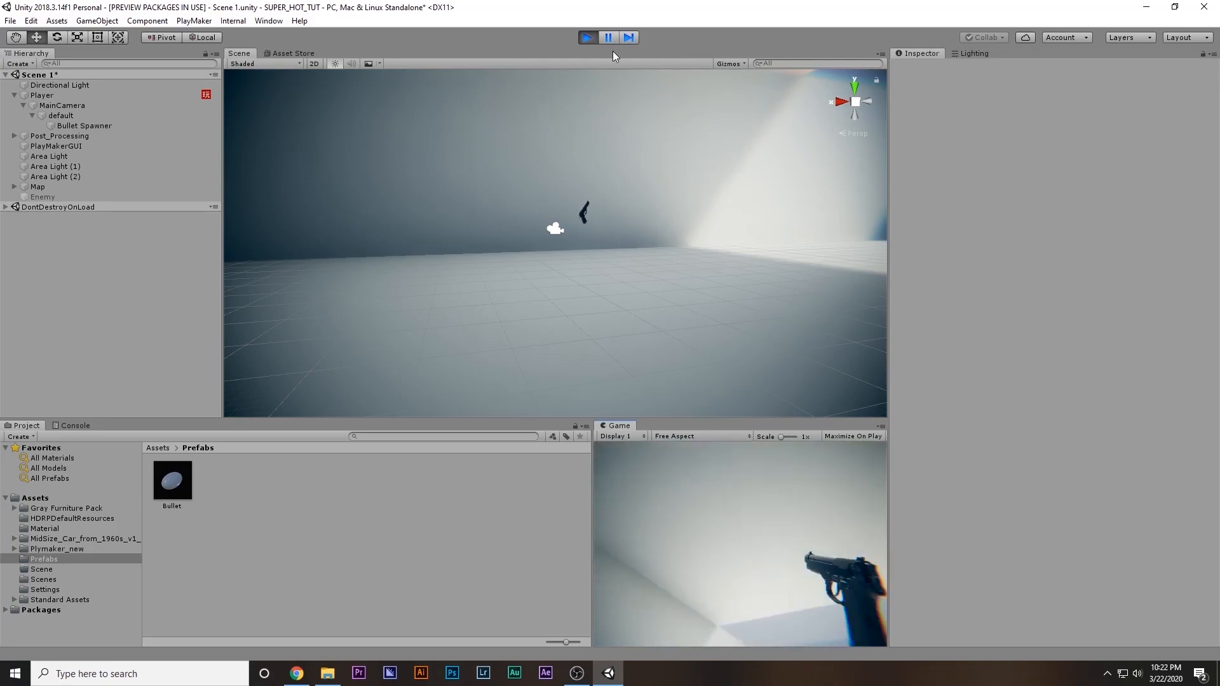
left_click(594, 39)
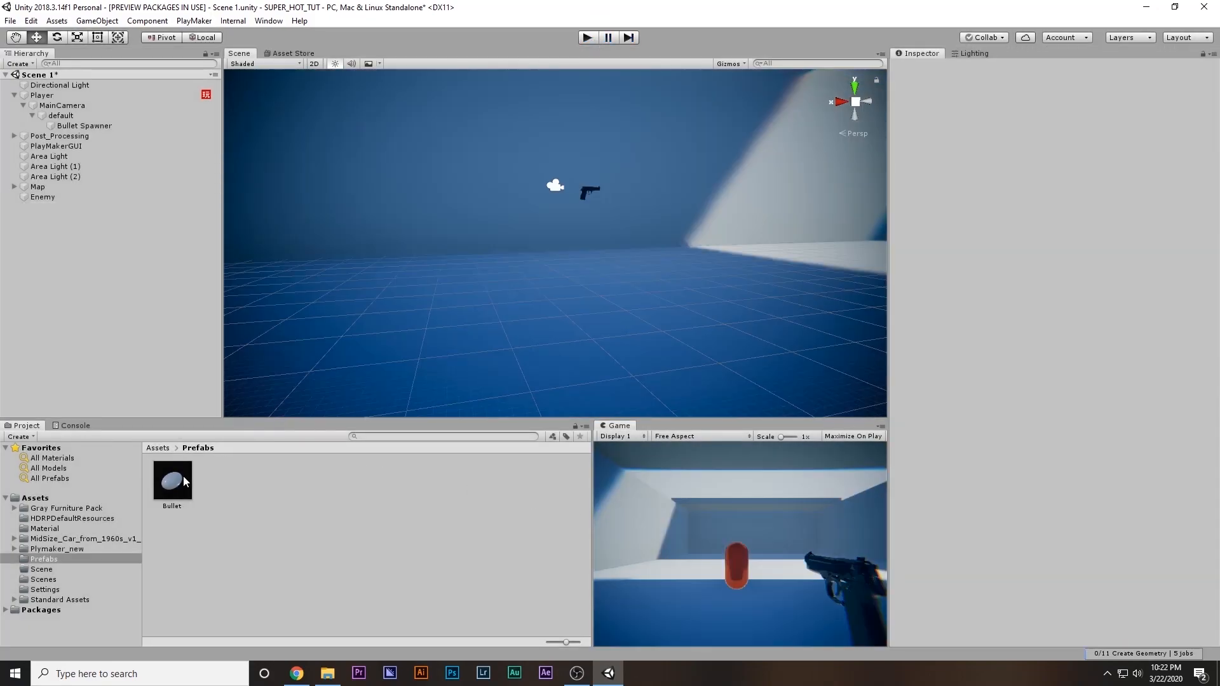
Apply the Pistol material from the Material folder to the Bullet prefab, and return to Scene 1
left_click(185, 482)
double_click(185, 481)
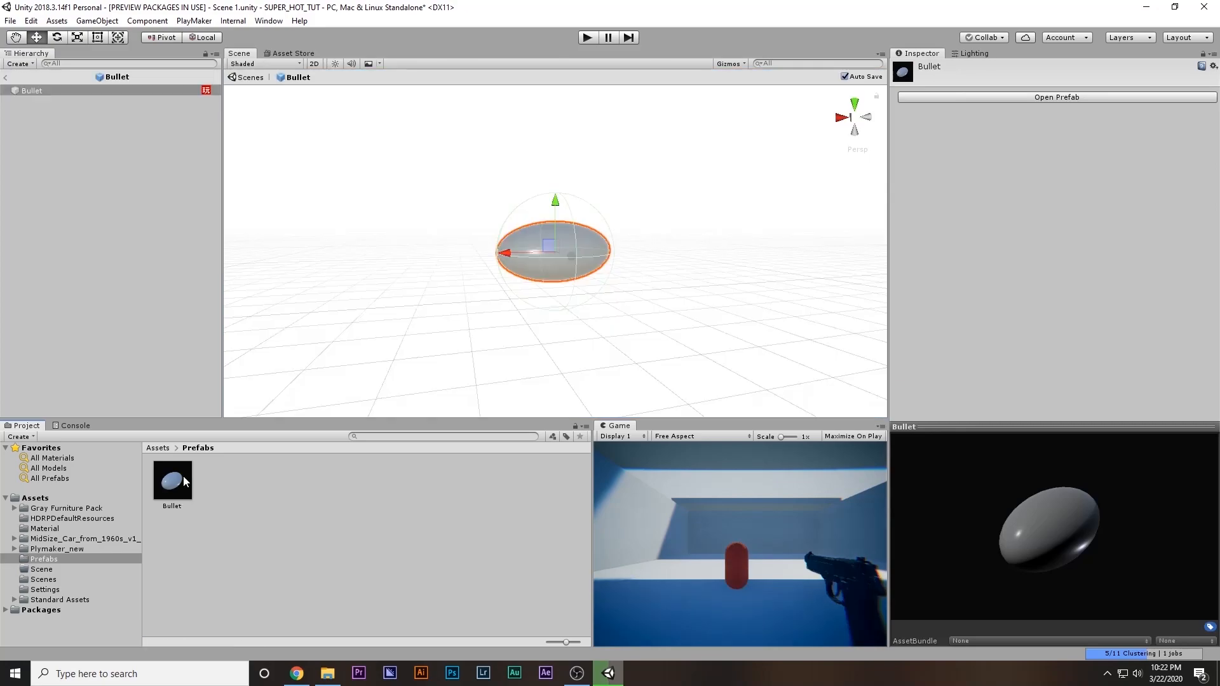
left_click(35, 498)
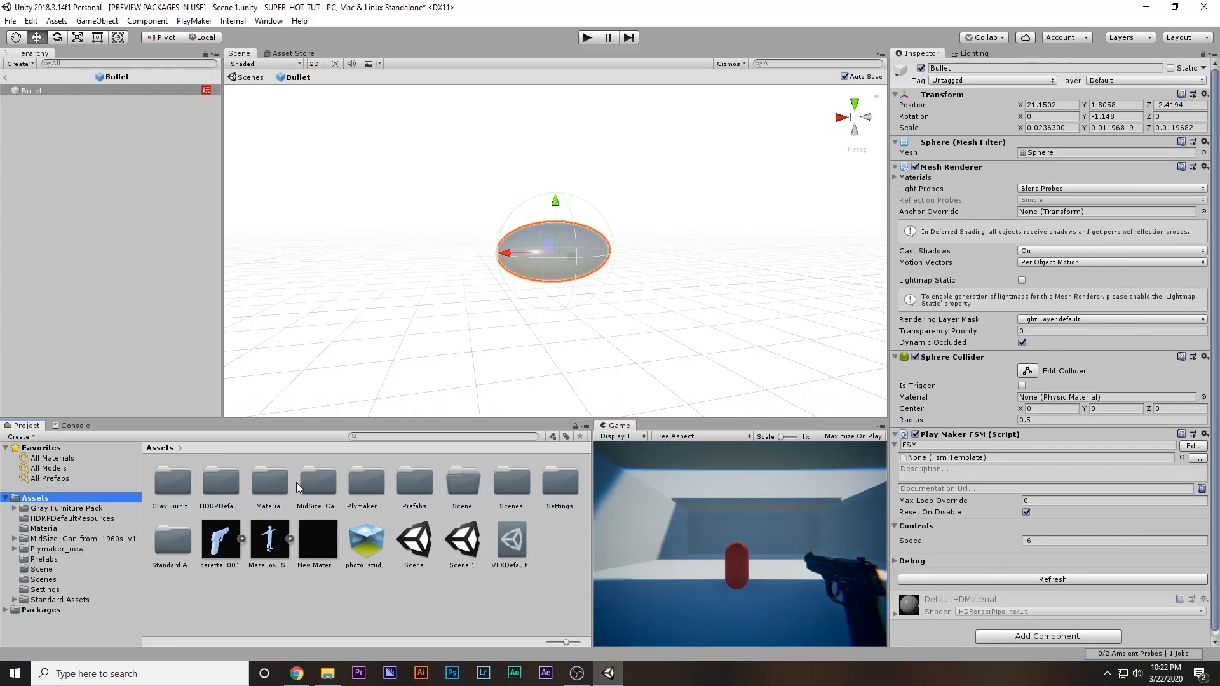
double_click(274, 483)
left_click_drag(272, 483, 528, 250)
left_click(5, 80)
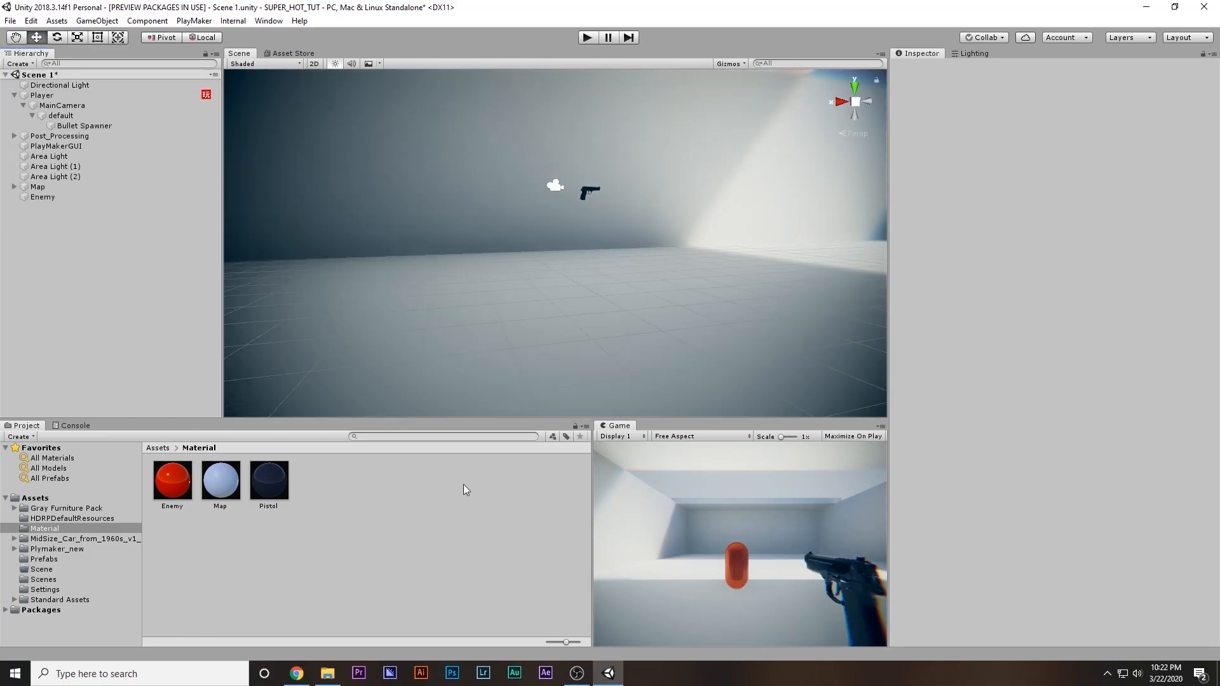
Play-test shooting with the Pistol-material bullets, and stop play mode
left_click(587, 37)
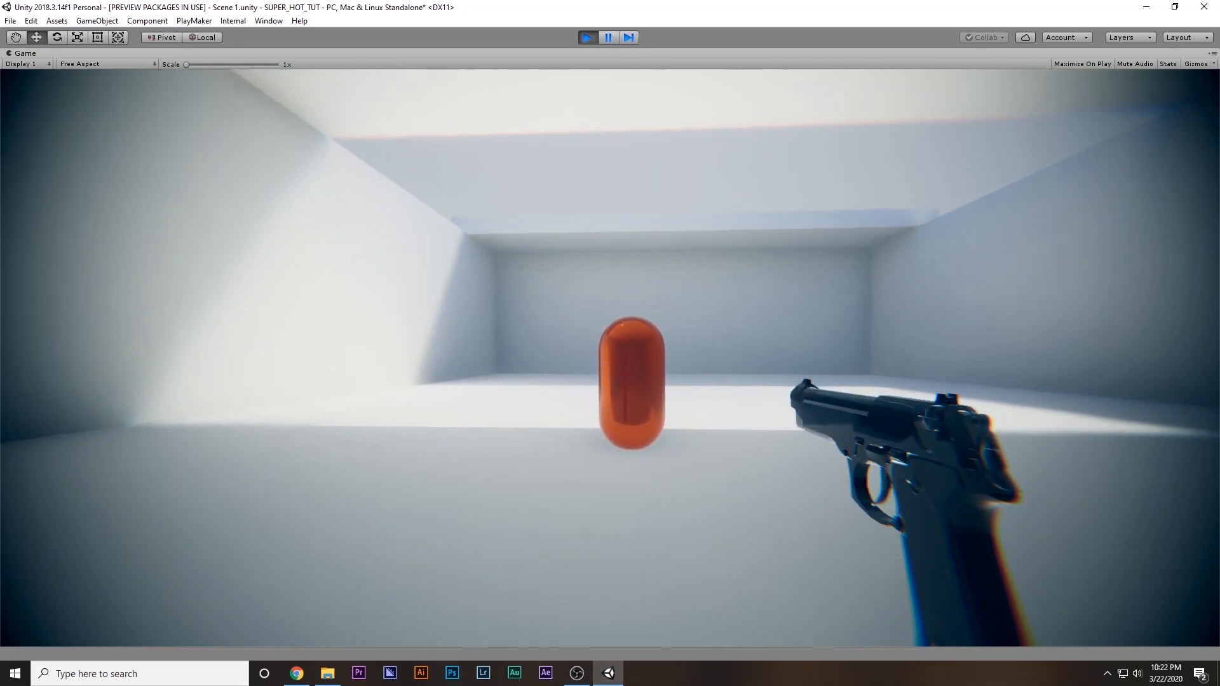
left_click(610, 358)
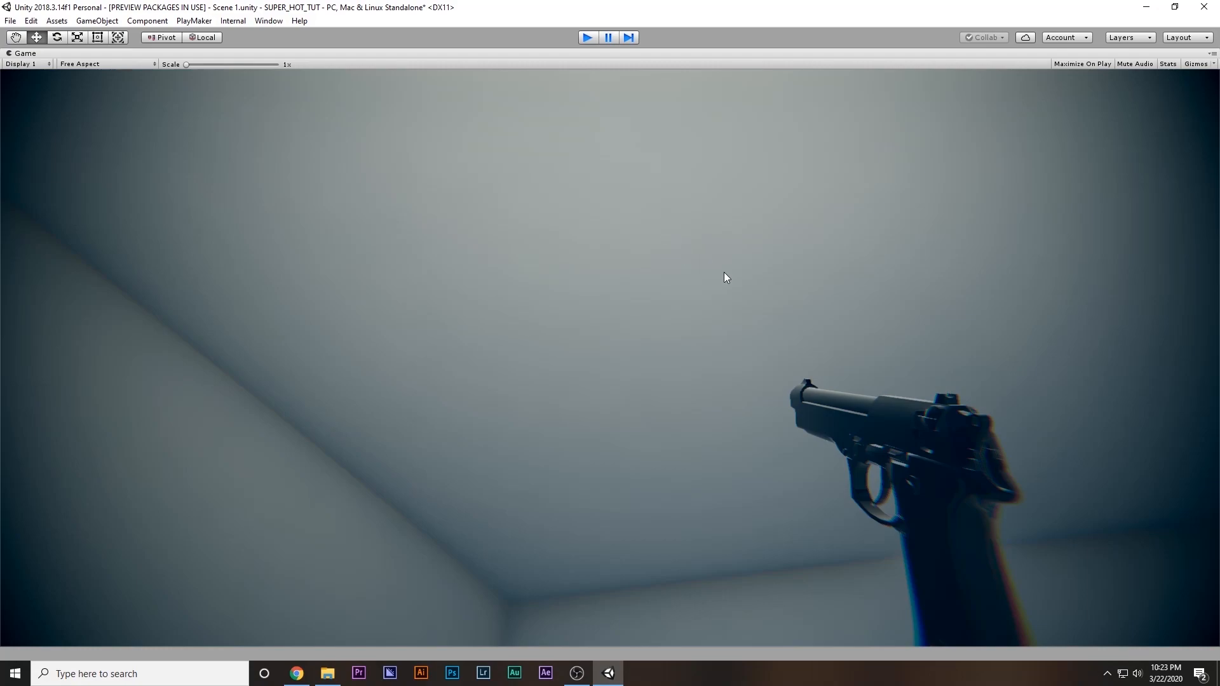
key("ctrl+p")
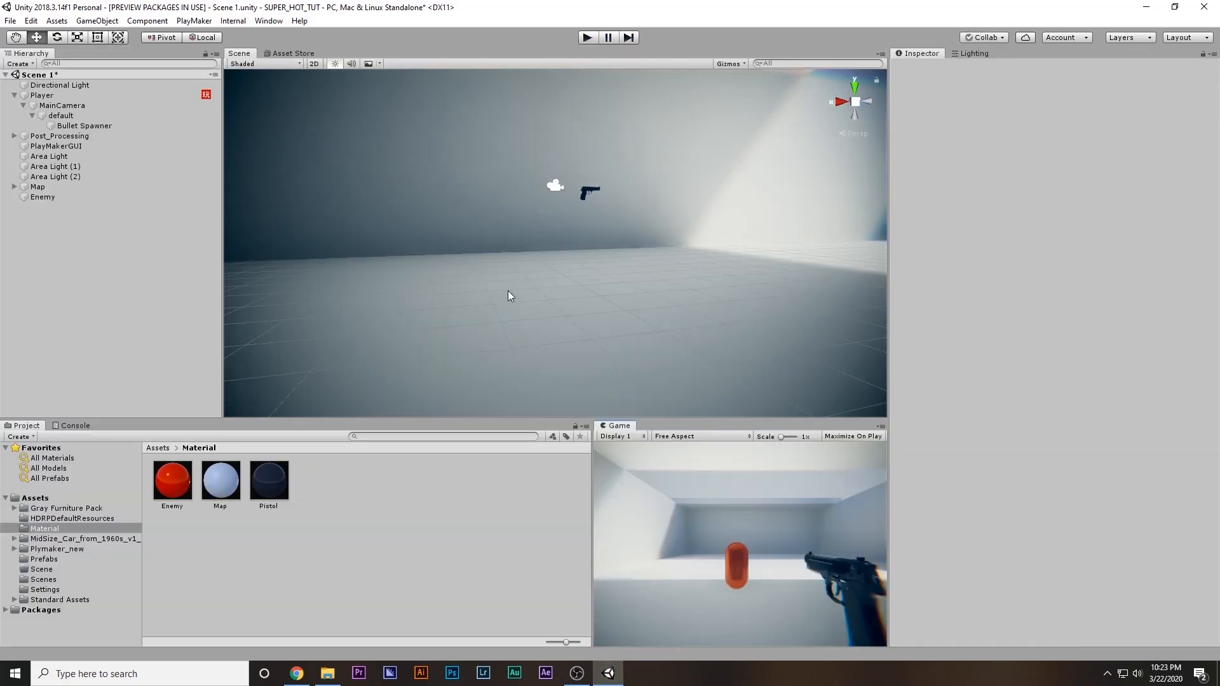
Show the contents of the project's root Assets folder
left_click_drag(508, 291, 838, 244, "alt")
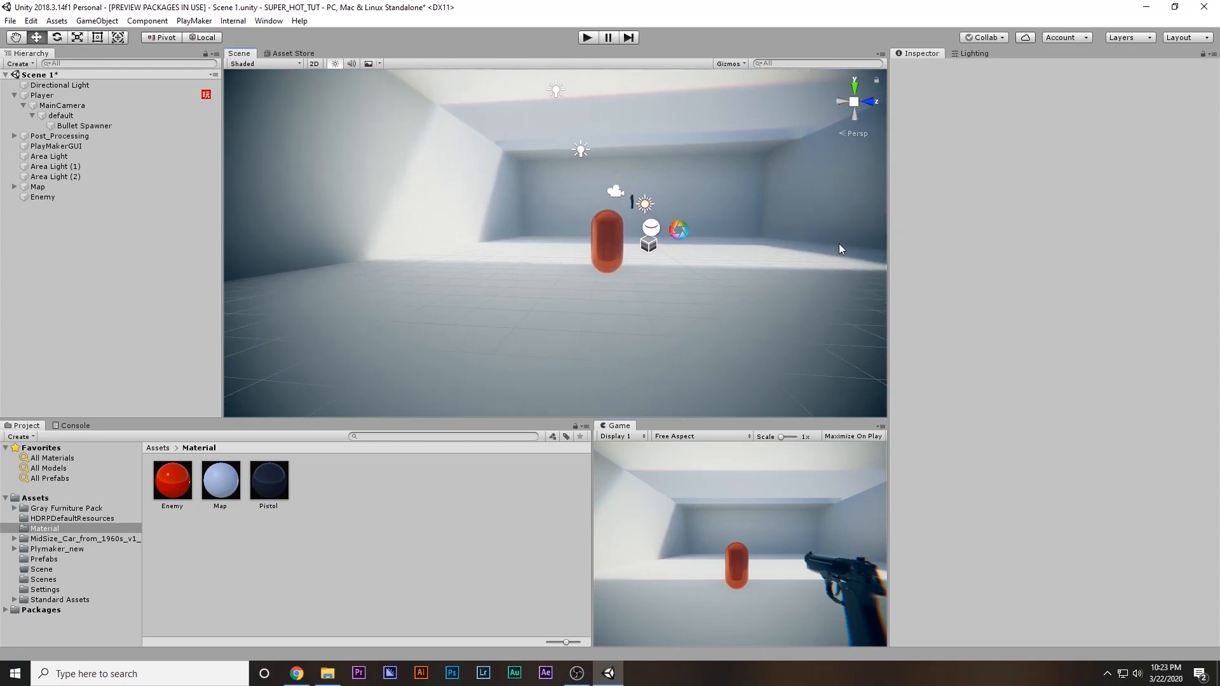
left_click(51, 498)
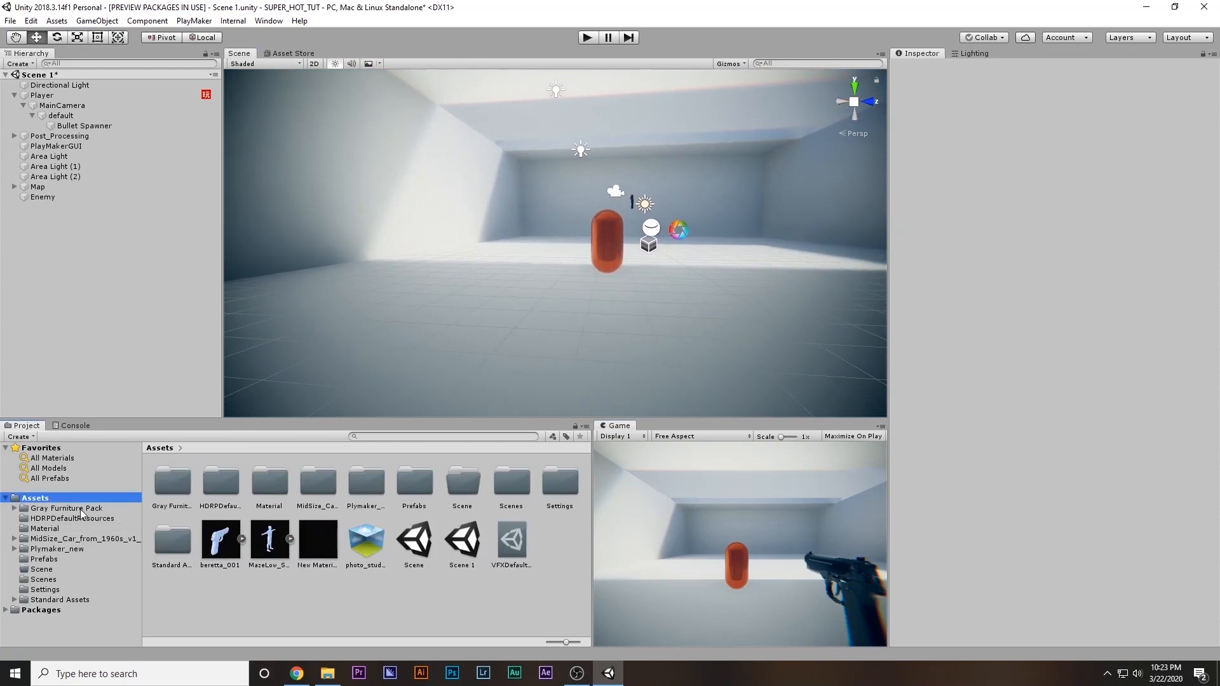
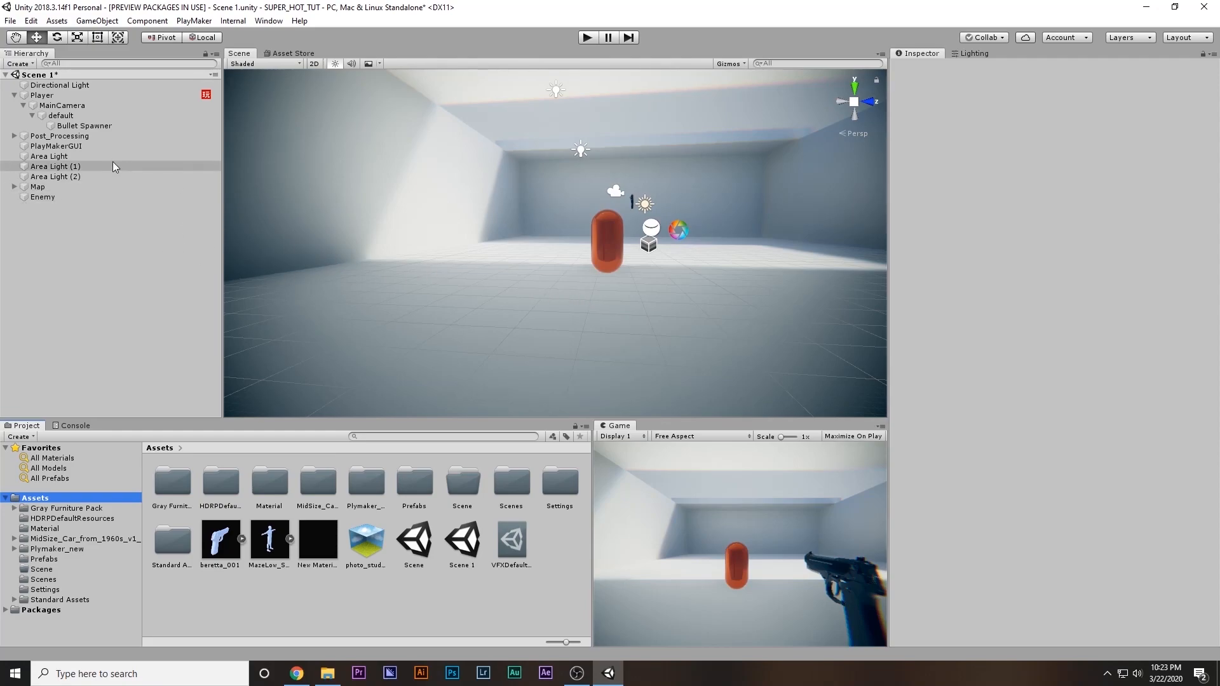
Add a second PlayMakerFSM component to the Player and rename its existing FSM to Firing
left_click(45, 96)
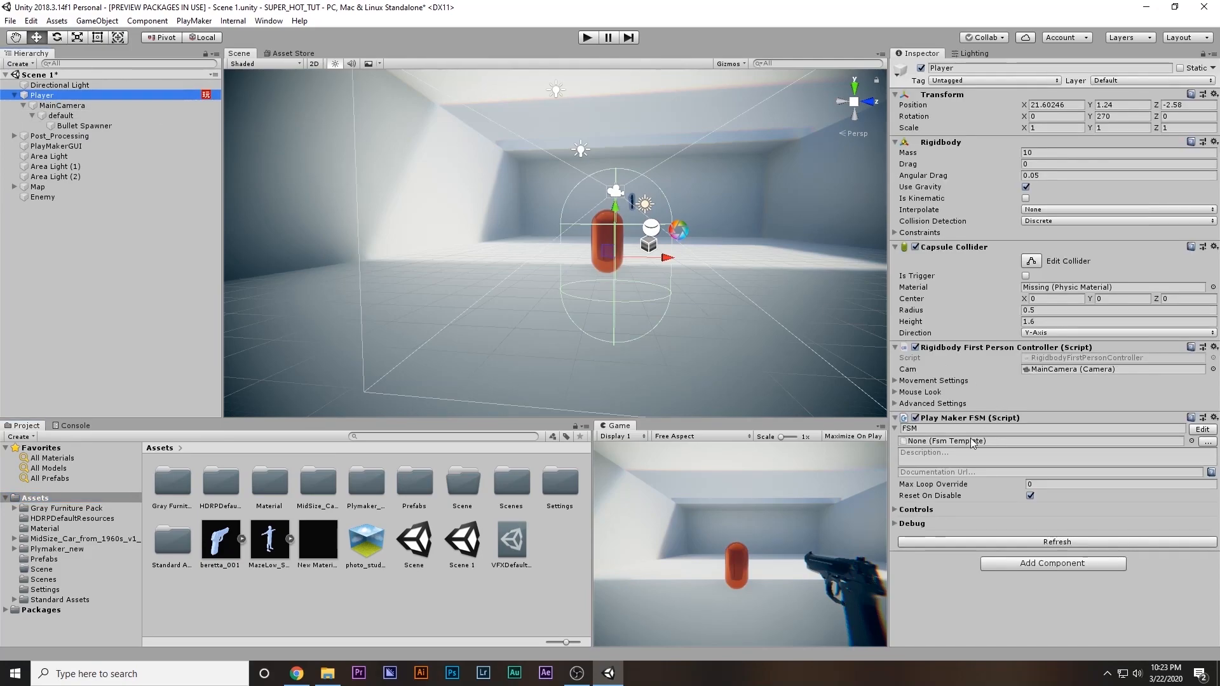
left_click(1043, 564)
type("fs")
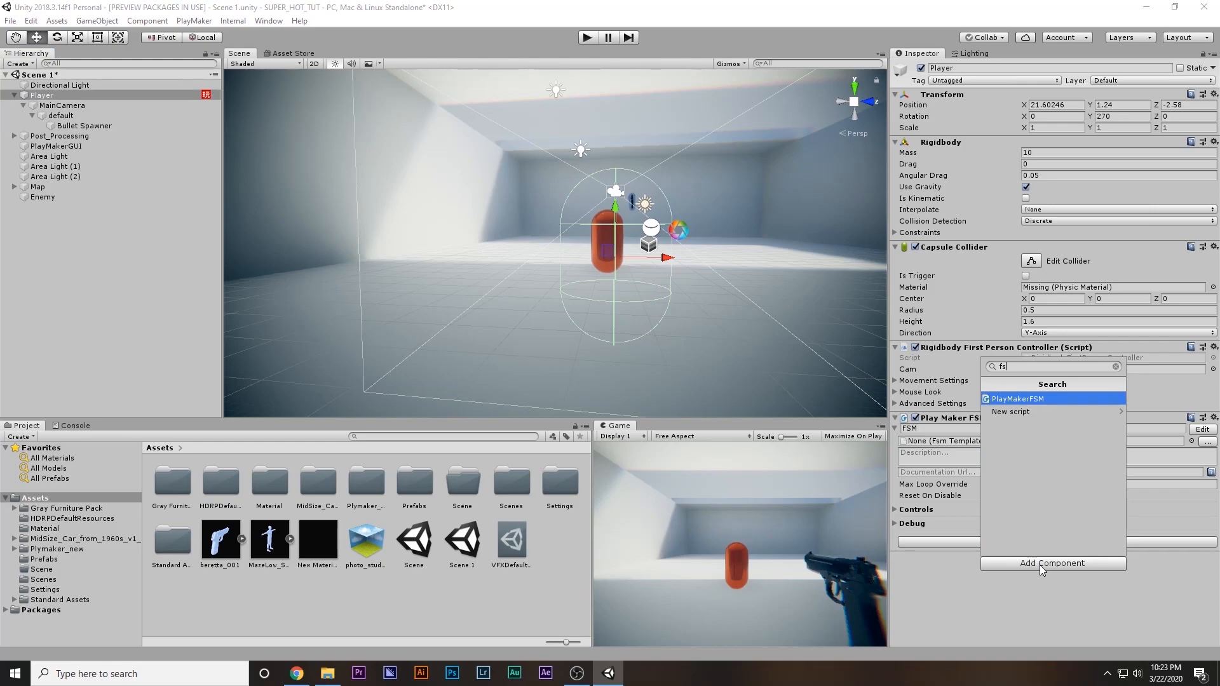
key("Return")
left_click(924, 427)
key("BackSpace")
key("BackSpace")
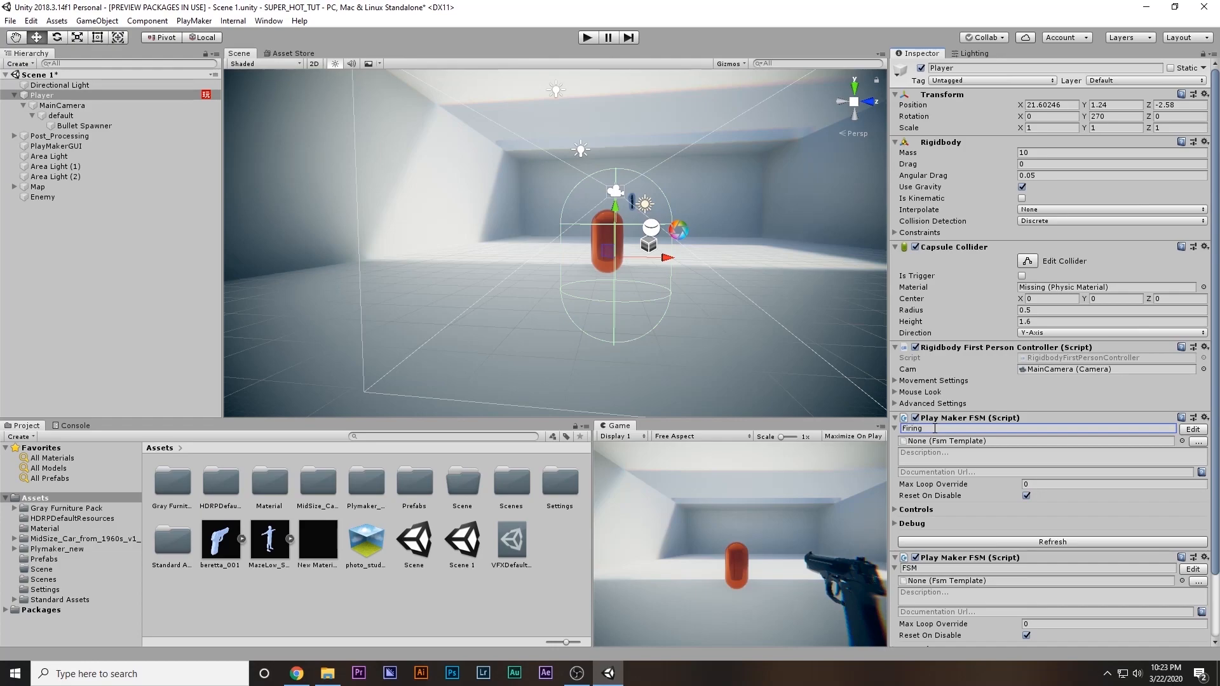
Review the actions in both states of the Player's Firing FSM, and close the FSM editor
left_click(1193, 429)
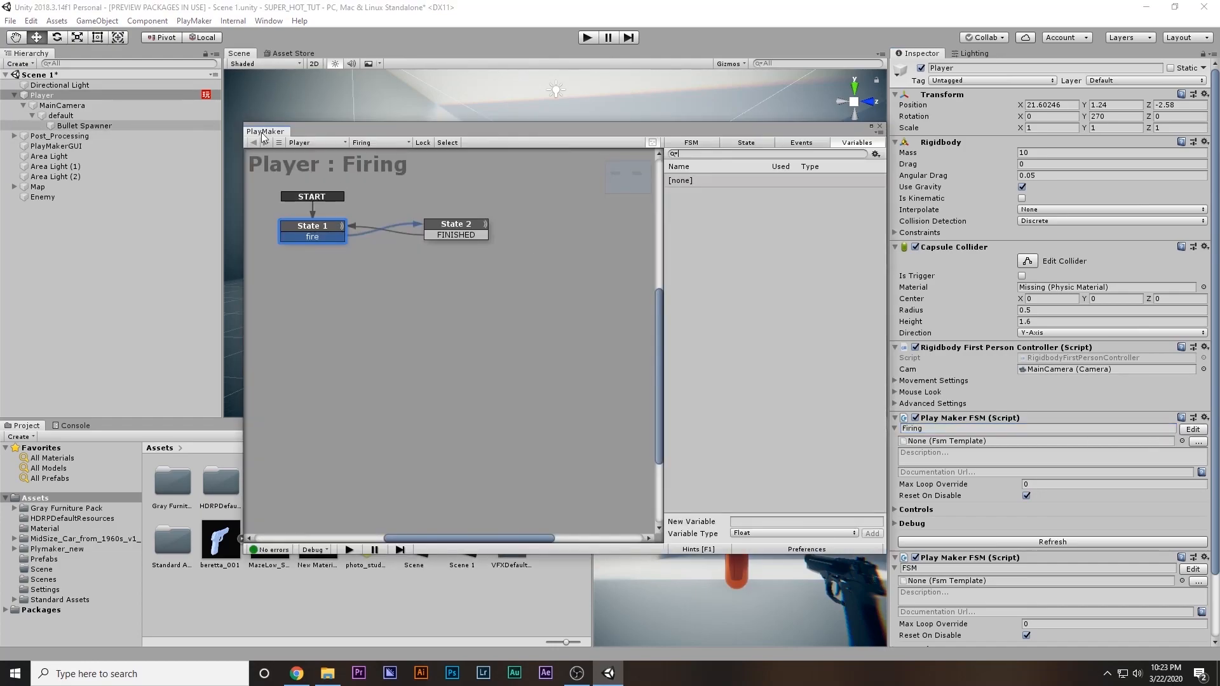
left_click(742, 141)
left_click(438, 235)
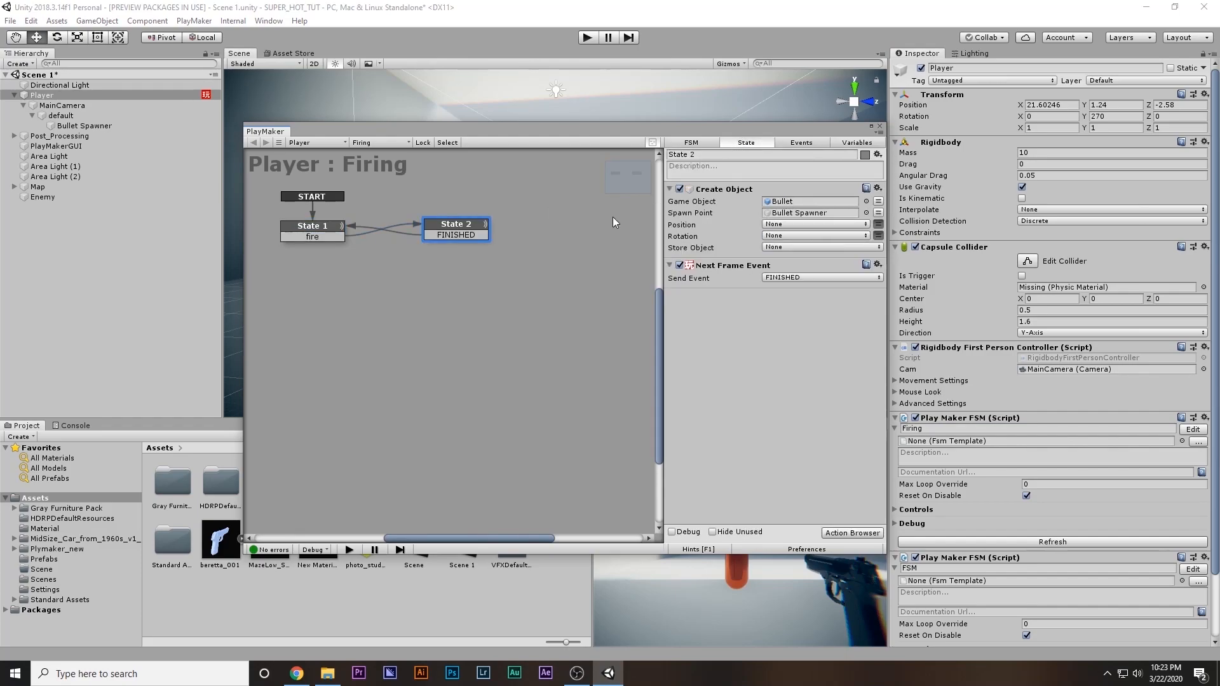
left_click(321, 232)
left_click(879, 125)
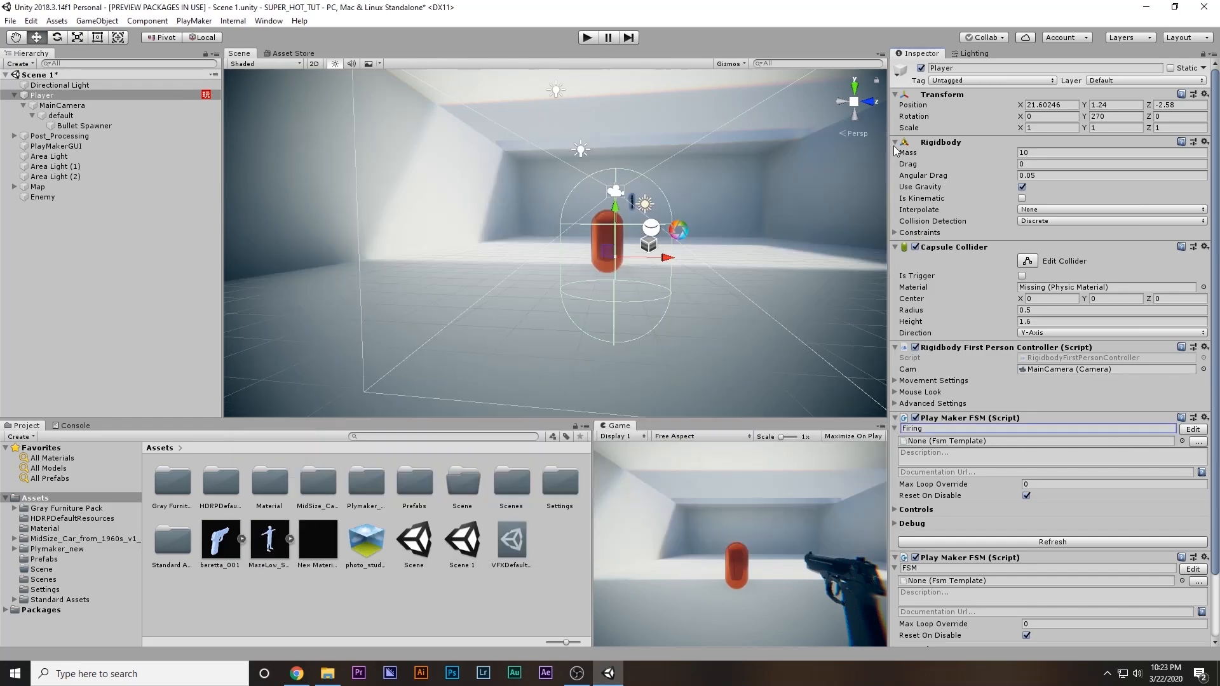
Name the Player's newly added FSM Time
scroll(1034, 406, "down", 3)
left_click(942, 495)
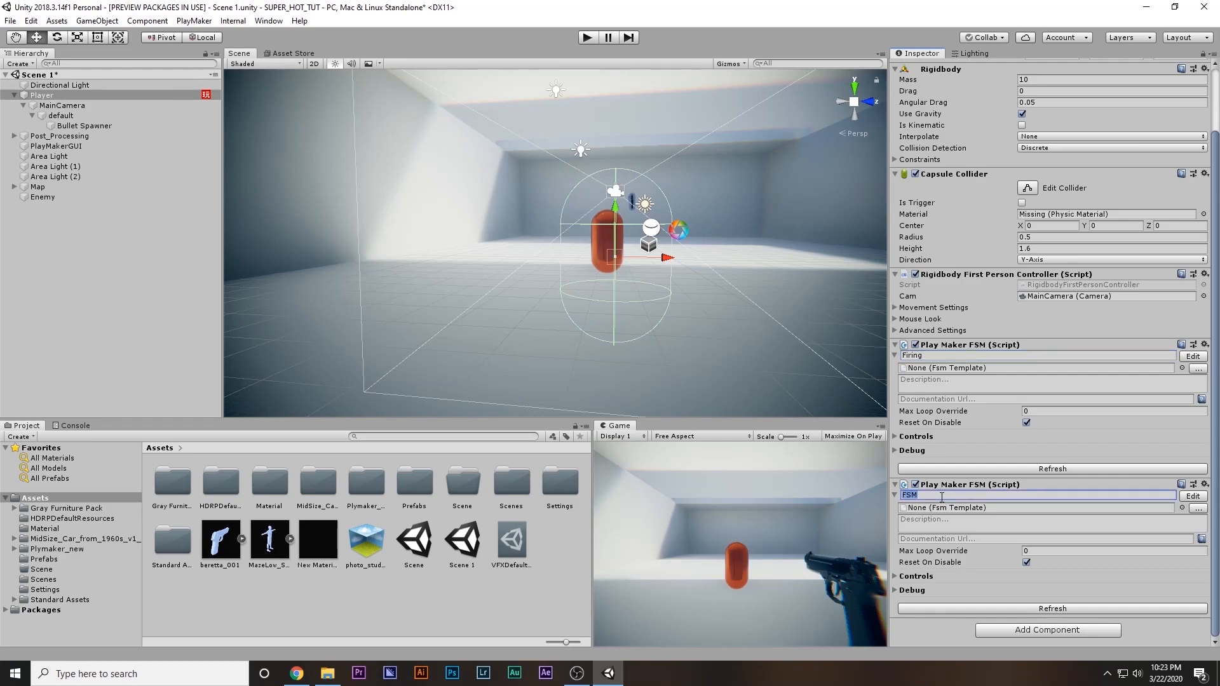
type("Time")
key("super")
type("_")
key("Escape")
Add a Get Axis Vector action to State 1 of the Time FSM, and close the action browser
left_click(1191, 496)
double_click(752, 279)
type("get")
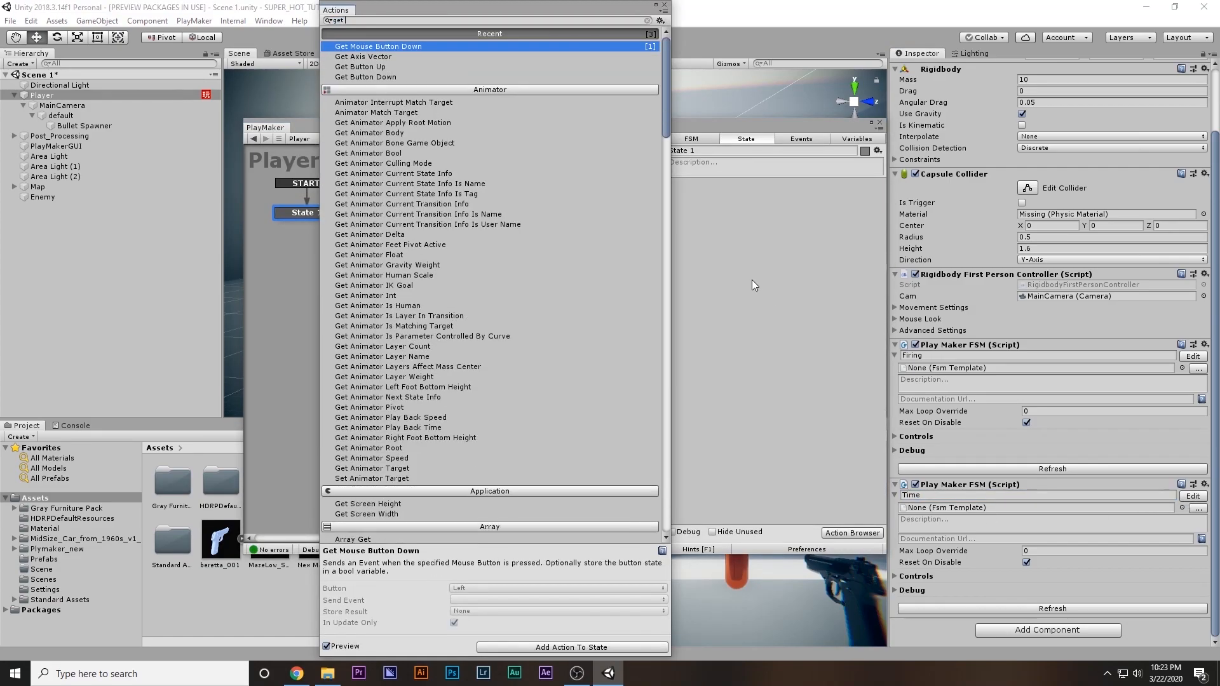
type(" a")
key("Return")
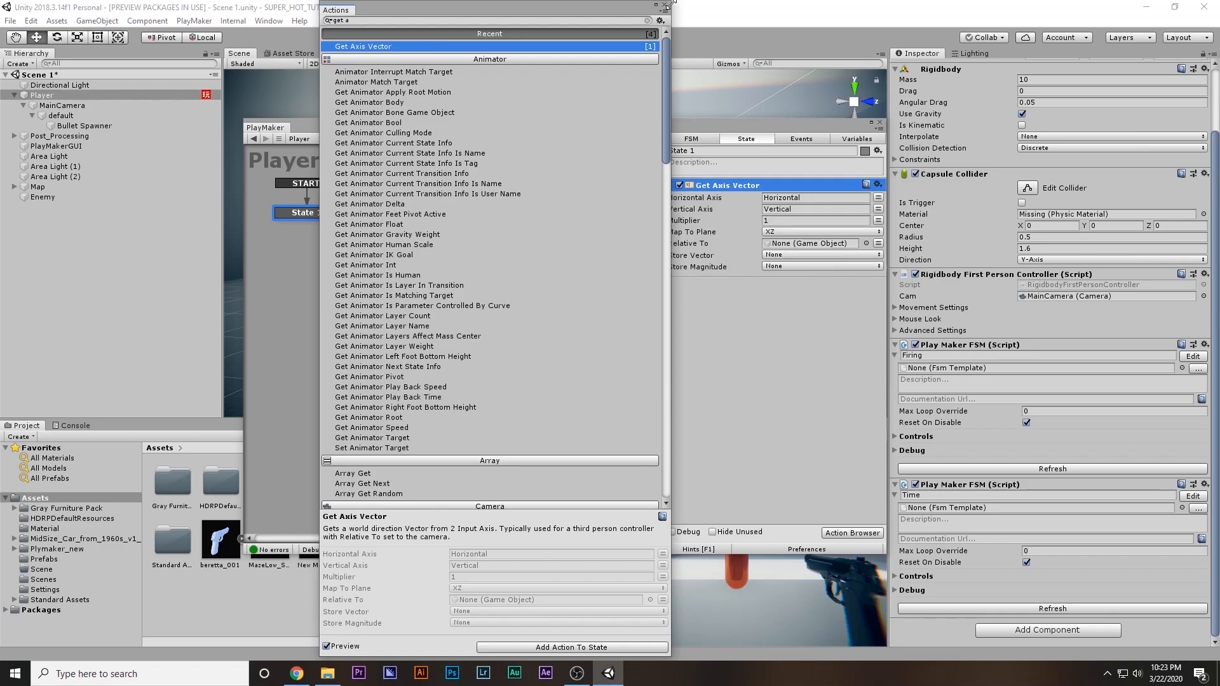
left_click(664, 4)
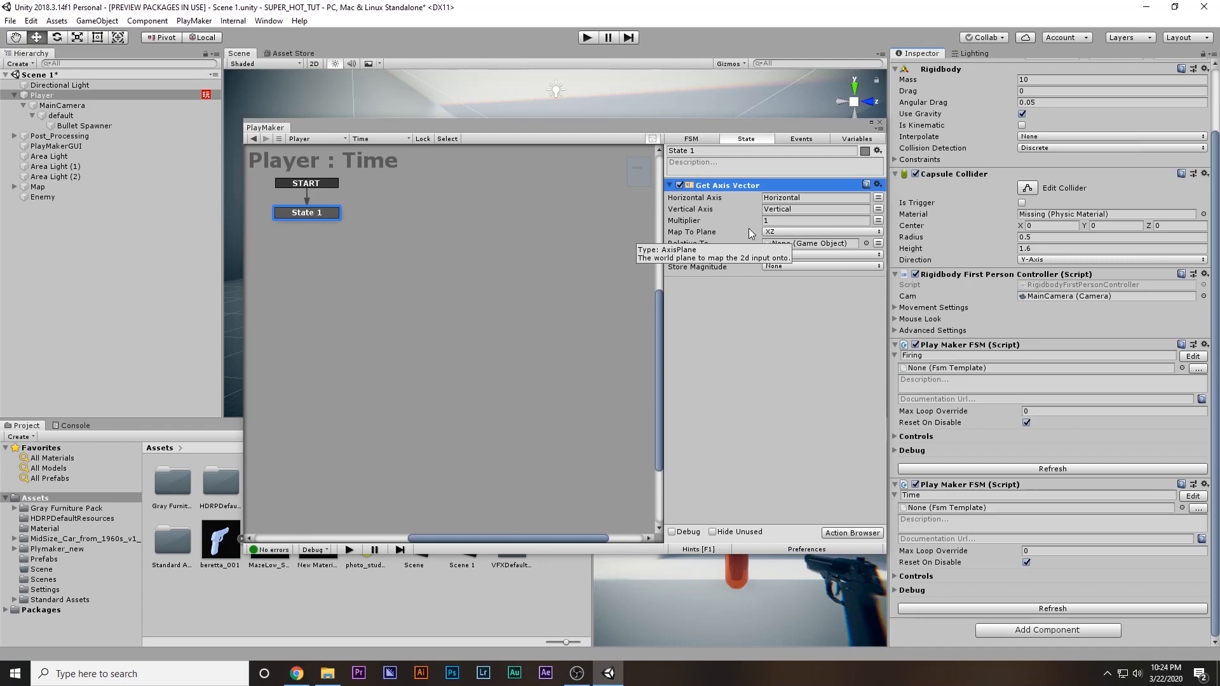
Store the Get Axis Vector magnitude in a new variable named Mag, keeping the Horizontal and Vertical axes
left_click(794, 210)
left_click(794, 200)
left_click(795, 210)
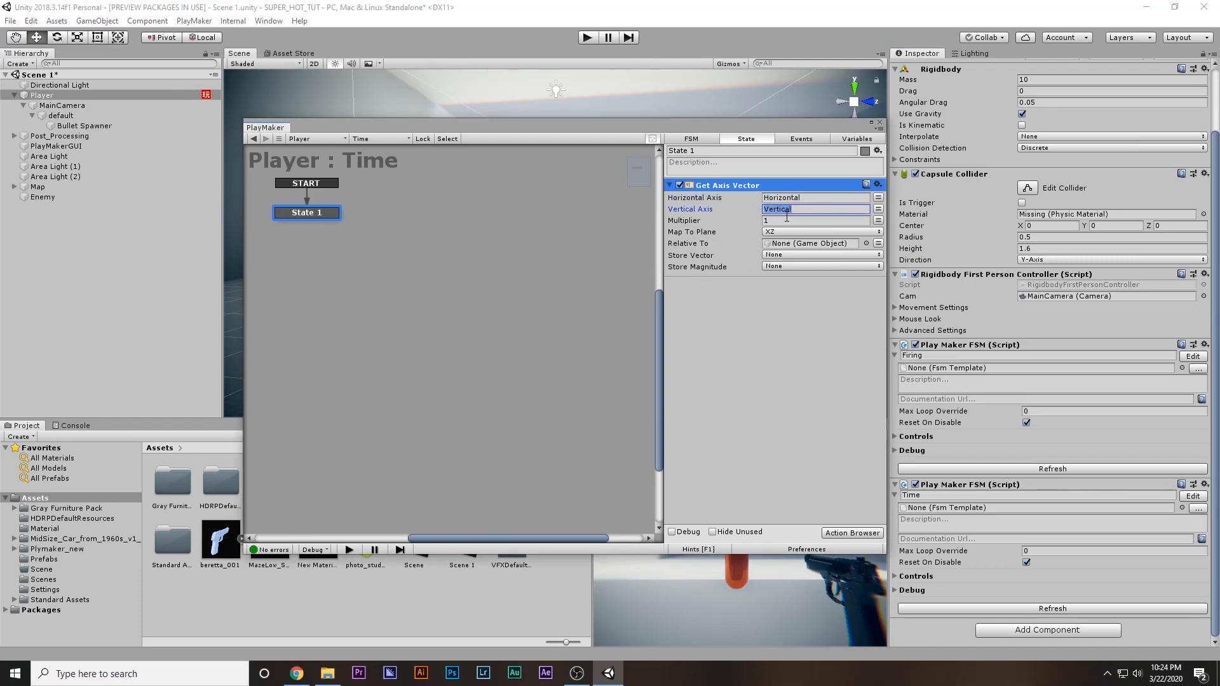
left_click(782, 198)
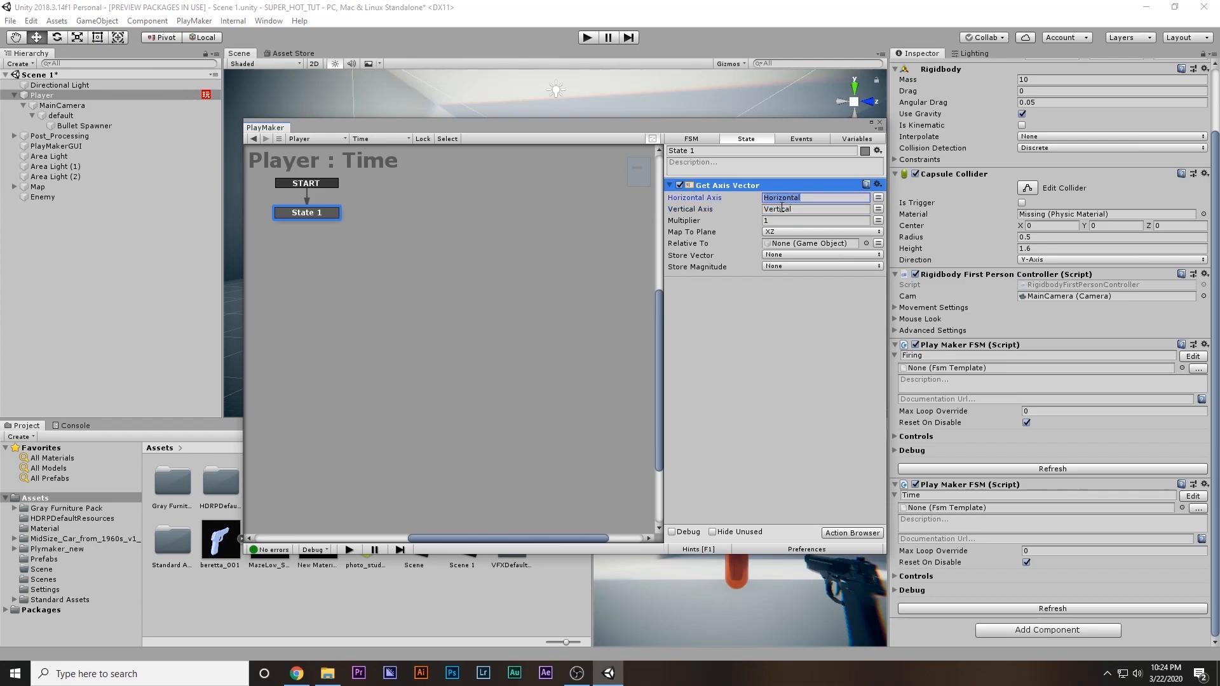
left_click(784, 266)
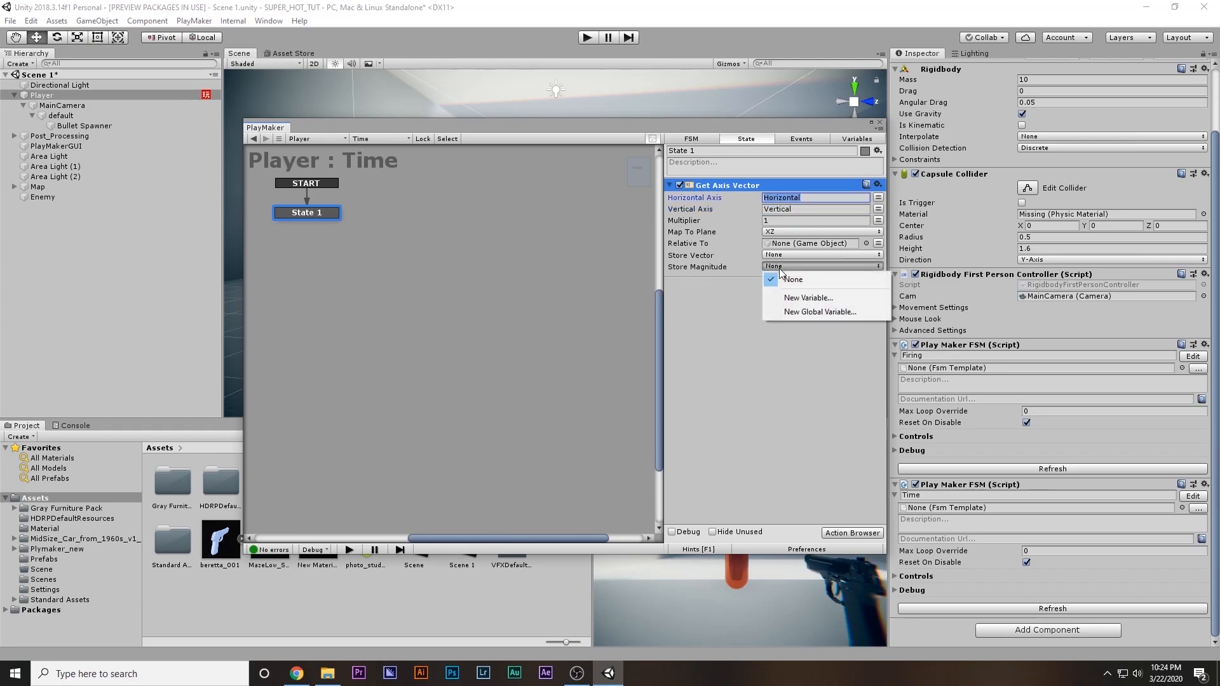
left_click(784, 293)
type("Mag")
key("Return")
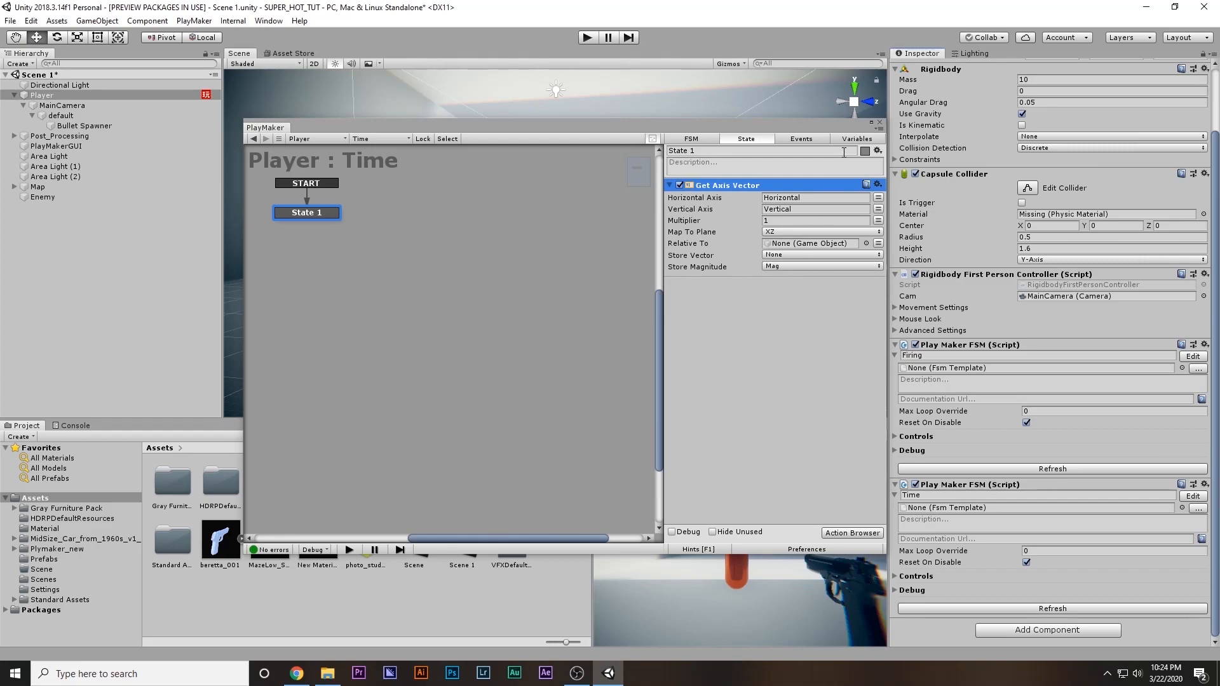
Expose the Mag variable in the Inspector, expand the Time FSM's Controls, and close the FSM editor
left_click(857, 138)
left_click(699, 176)
left_click(734, 534)
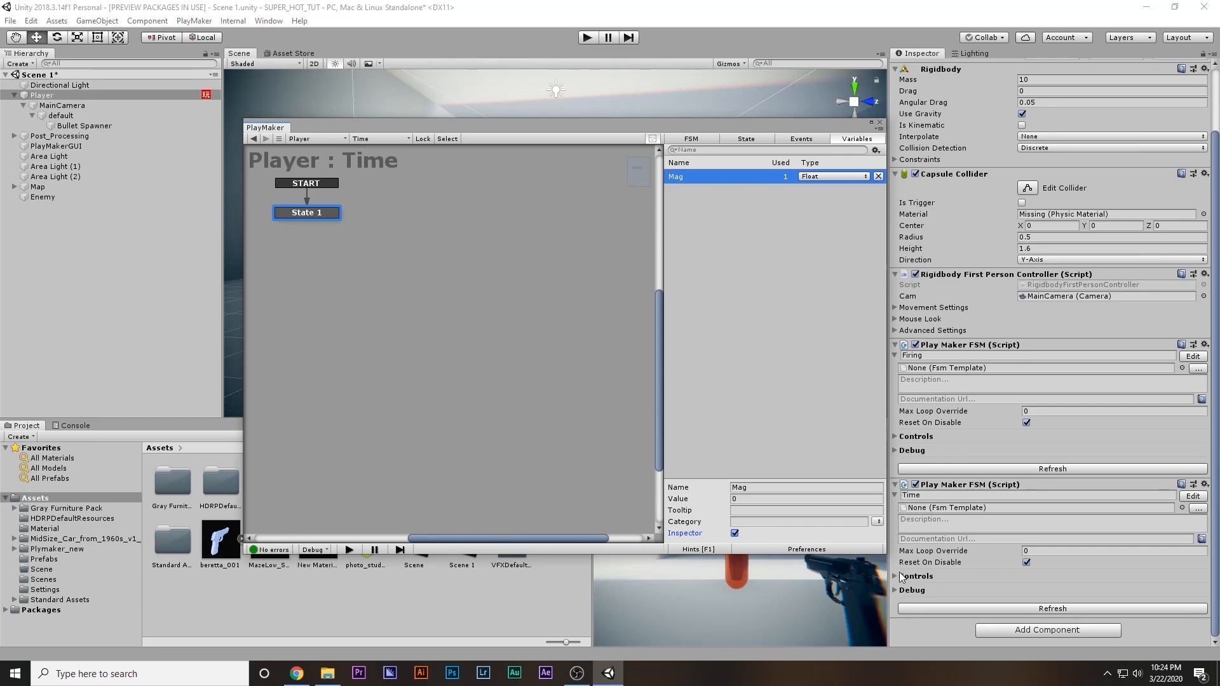
left_click(895, 577)
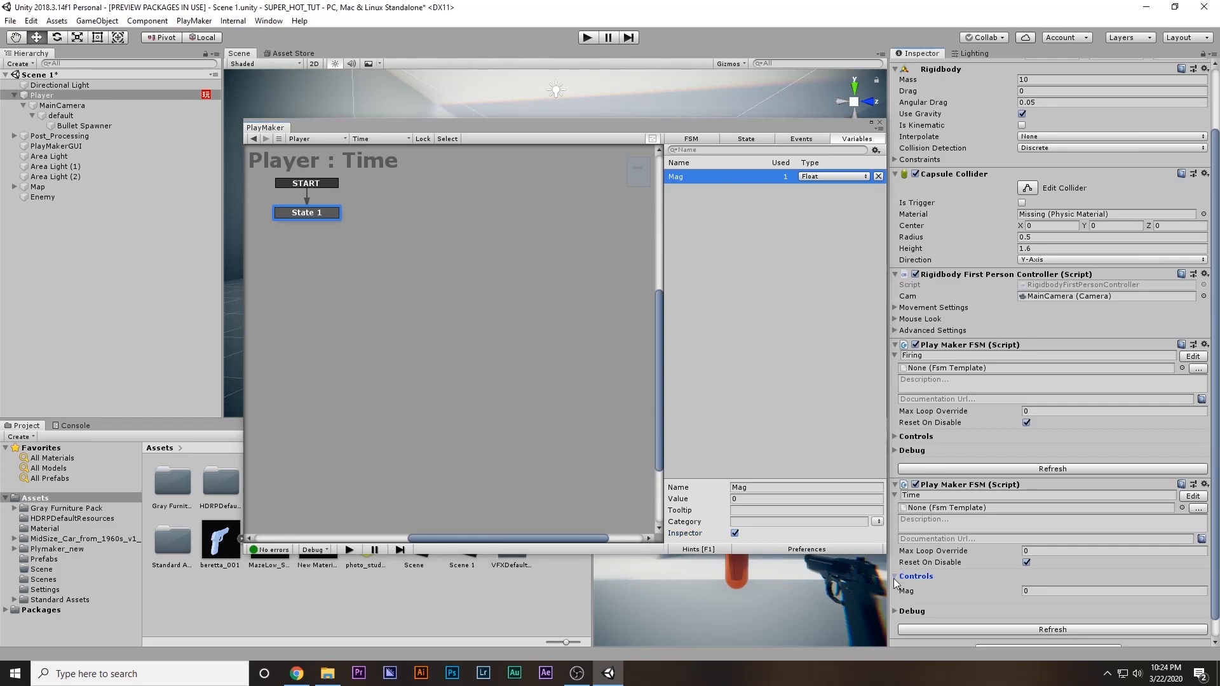
left_click(879, 123)
Play-test moving the Player forward and sideways to watch the Mag value, and stop play mode
left_click(586, 38)
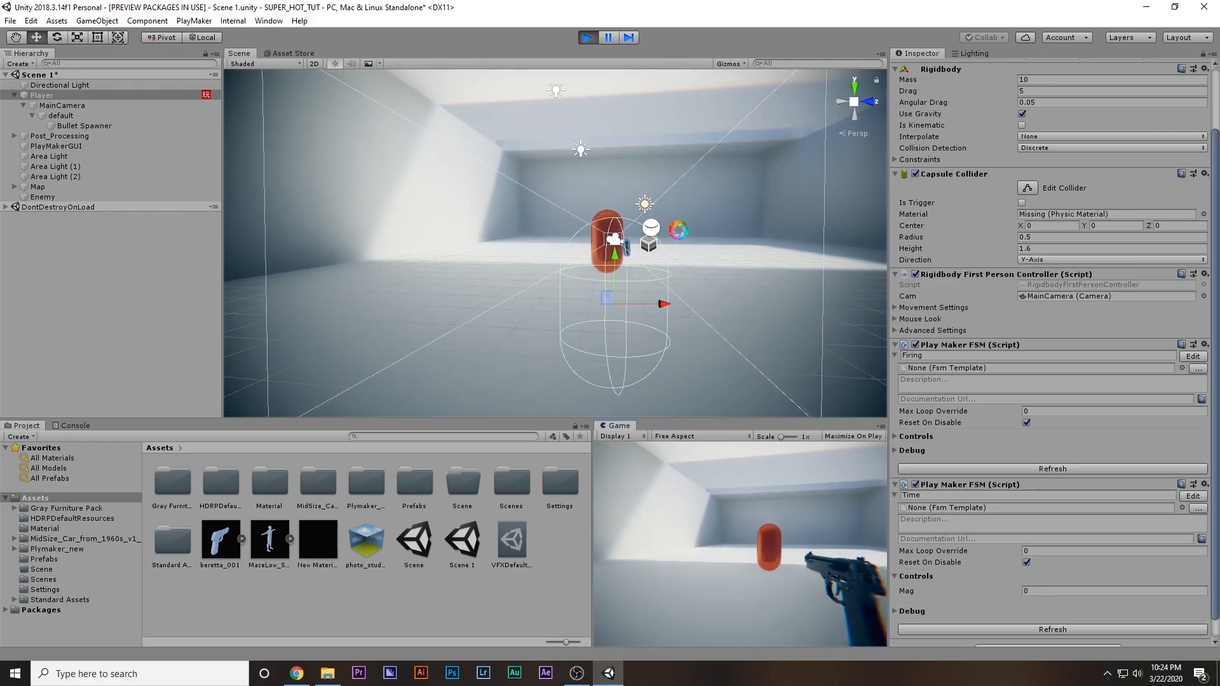
key("w")
key("a")
key("d")
key("a")
key("d")
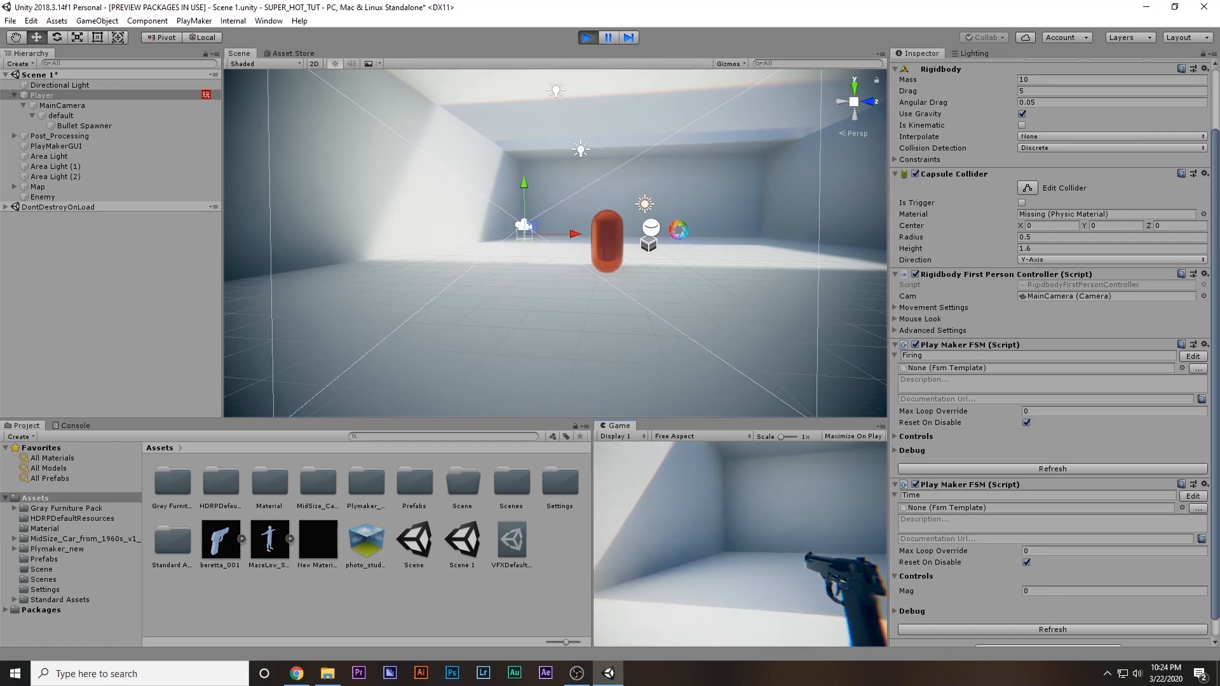
key("d")
key("a")
key("Escape")
left_click(585, 38)
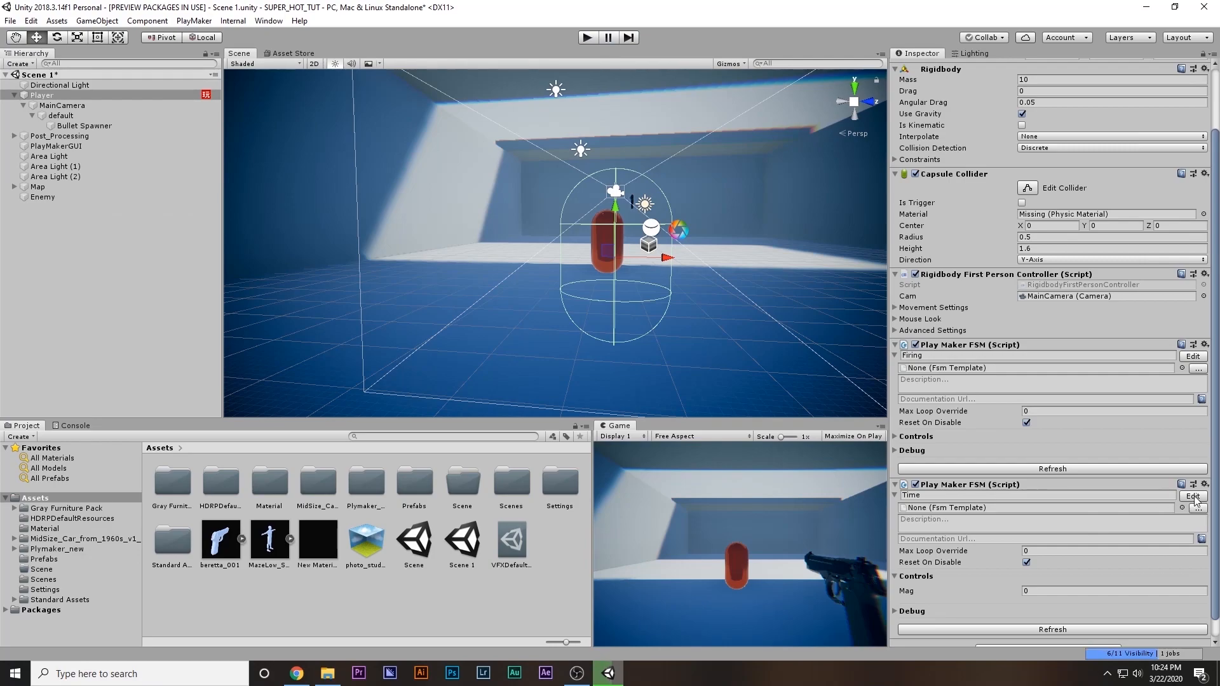
Add a Float Compare action to State 1 of the Player's Time FSM
left_click(1193, 496)
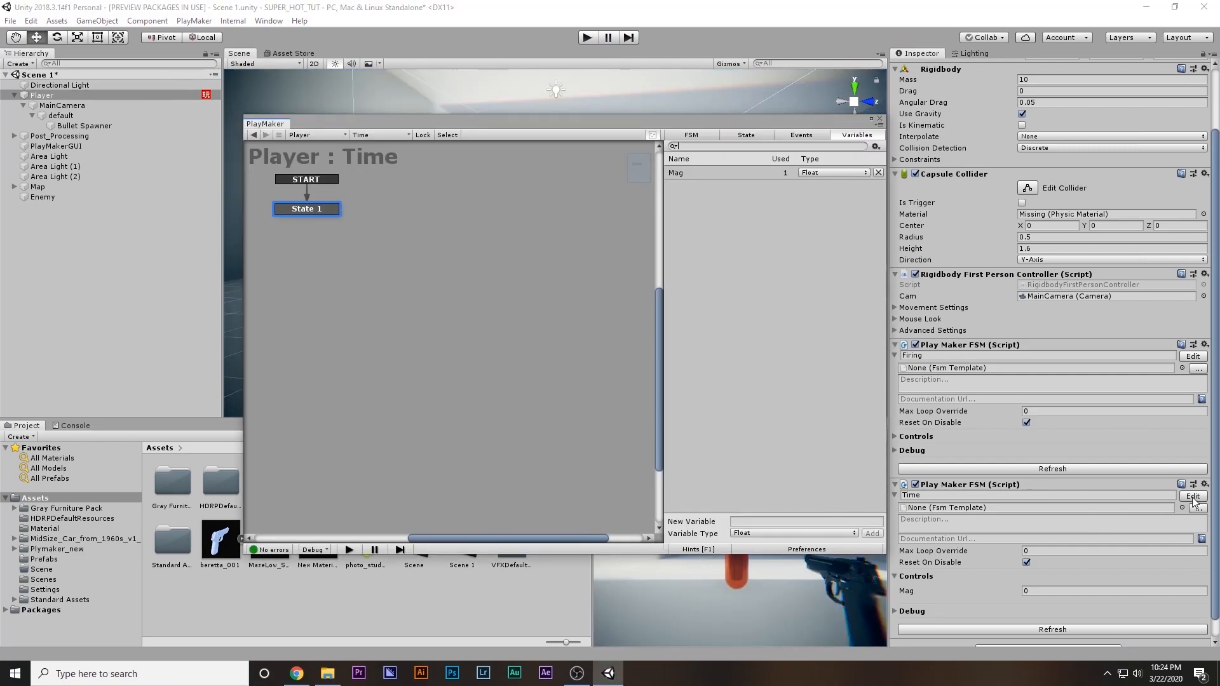
left_click(753, 136)
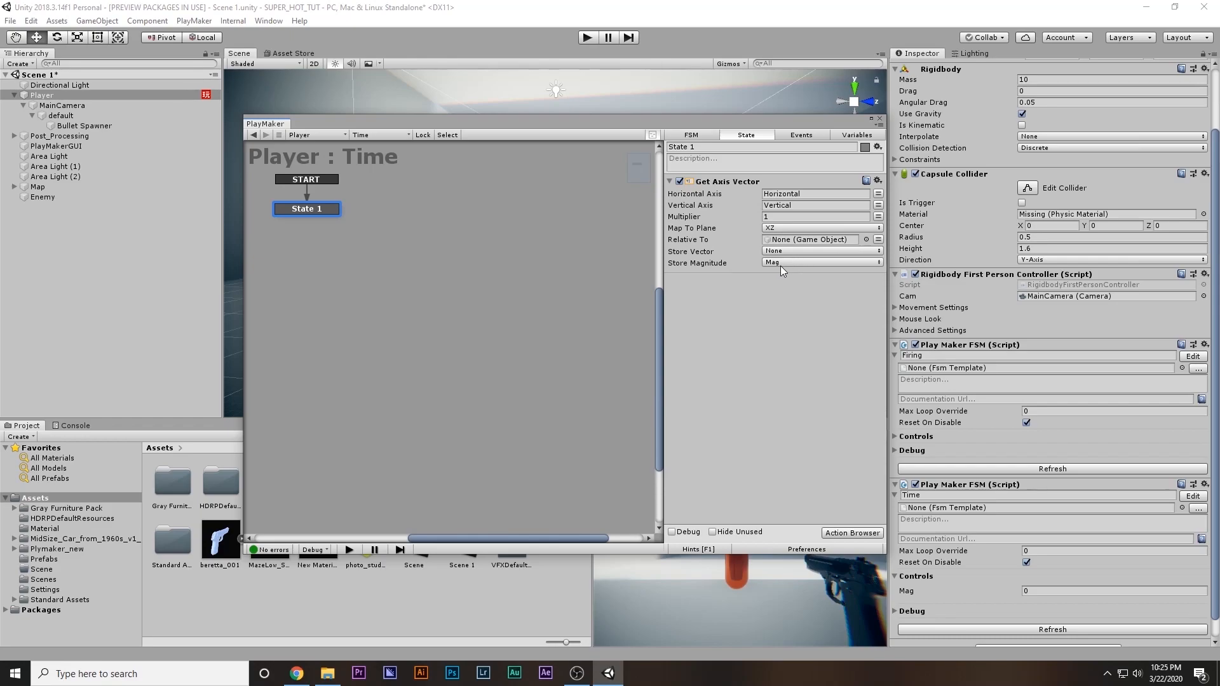
double_click(747, 302)
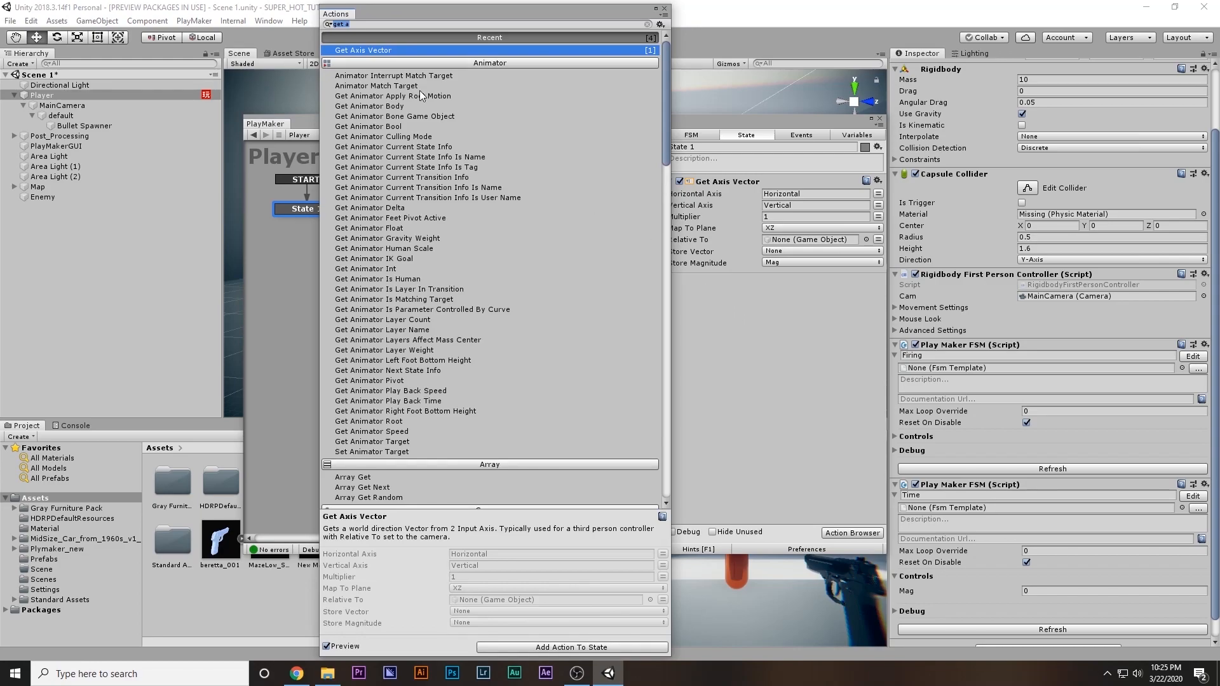
type("float")
key("Return")
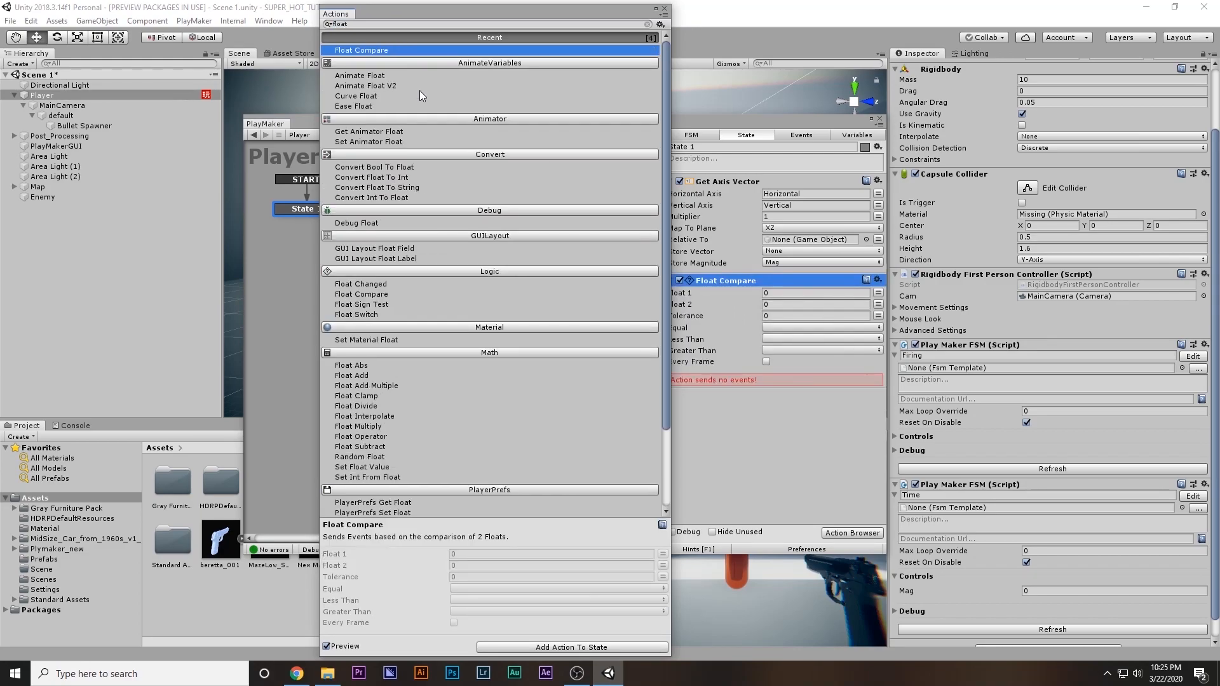
Set Float 1 of State 1's Float Compare to the Mag variable
left_click(872, 137)
left_click(730, 178)
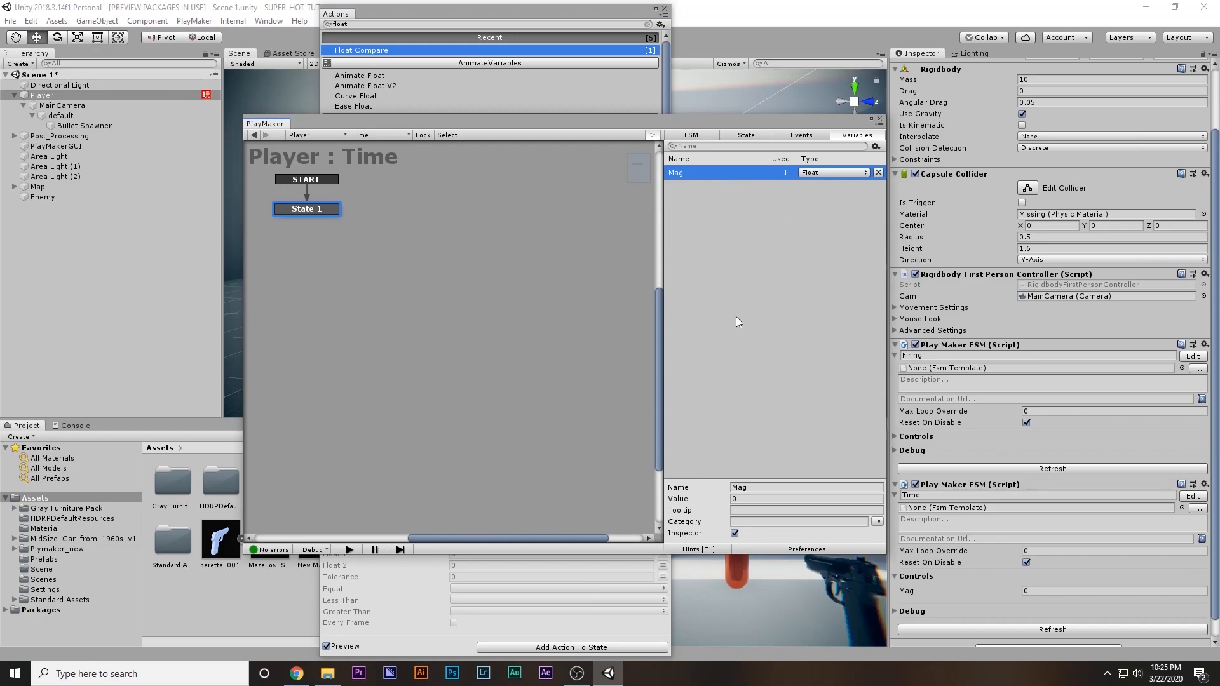
left_click(748, 137)
left_click(878, 293)
left_click(820, 293)
left_click(794, 316)
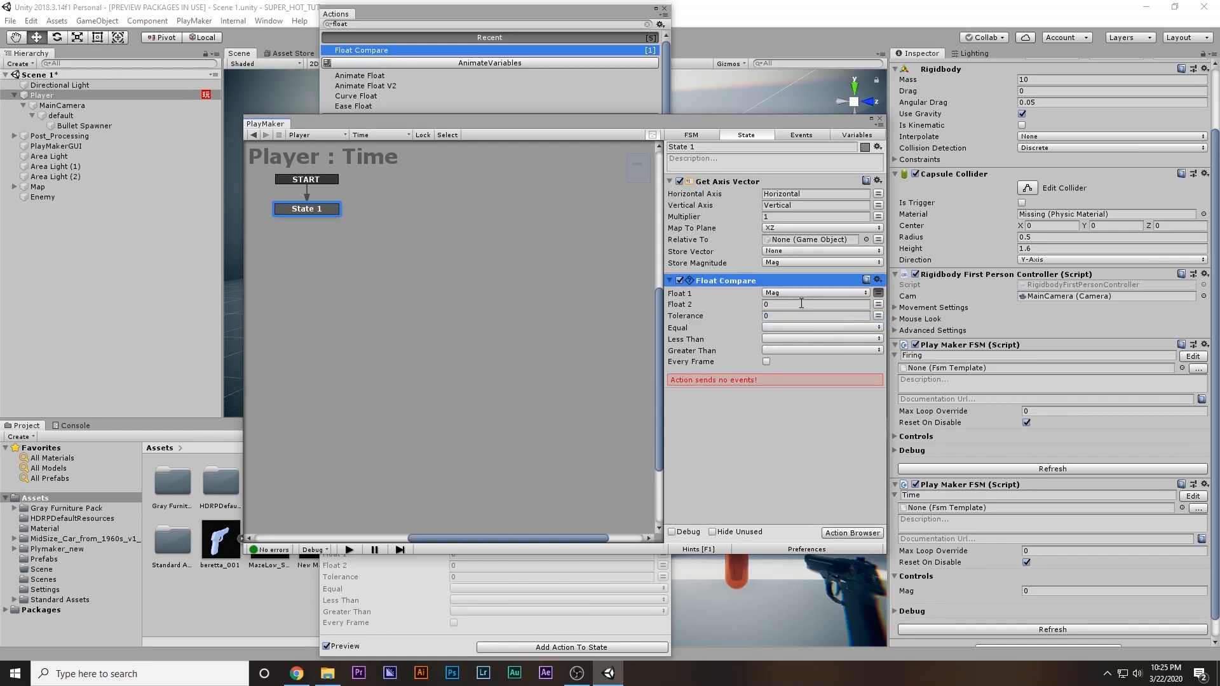
Assign a new "normal time" event to Float Compare's Greater Than result, and enable checking Every Frame
left_click(776, 306)
left_click(768, 350)
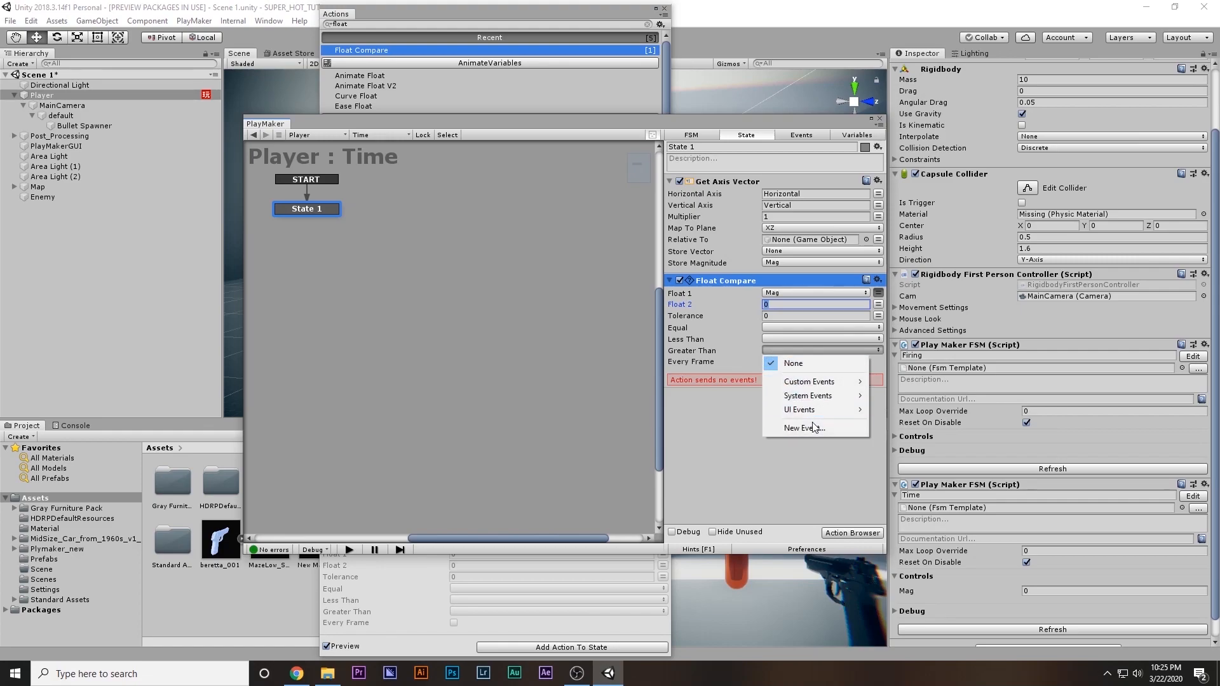
left_click(814, 423)
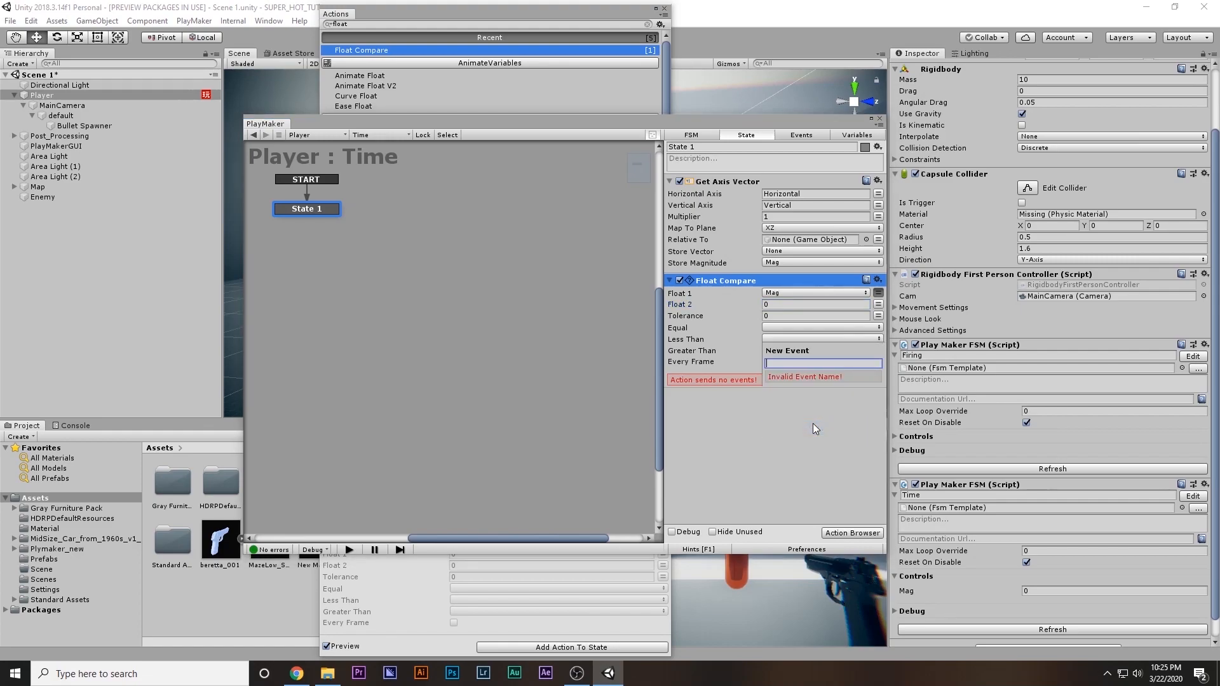
type("normal time")
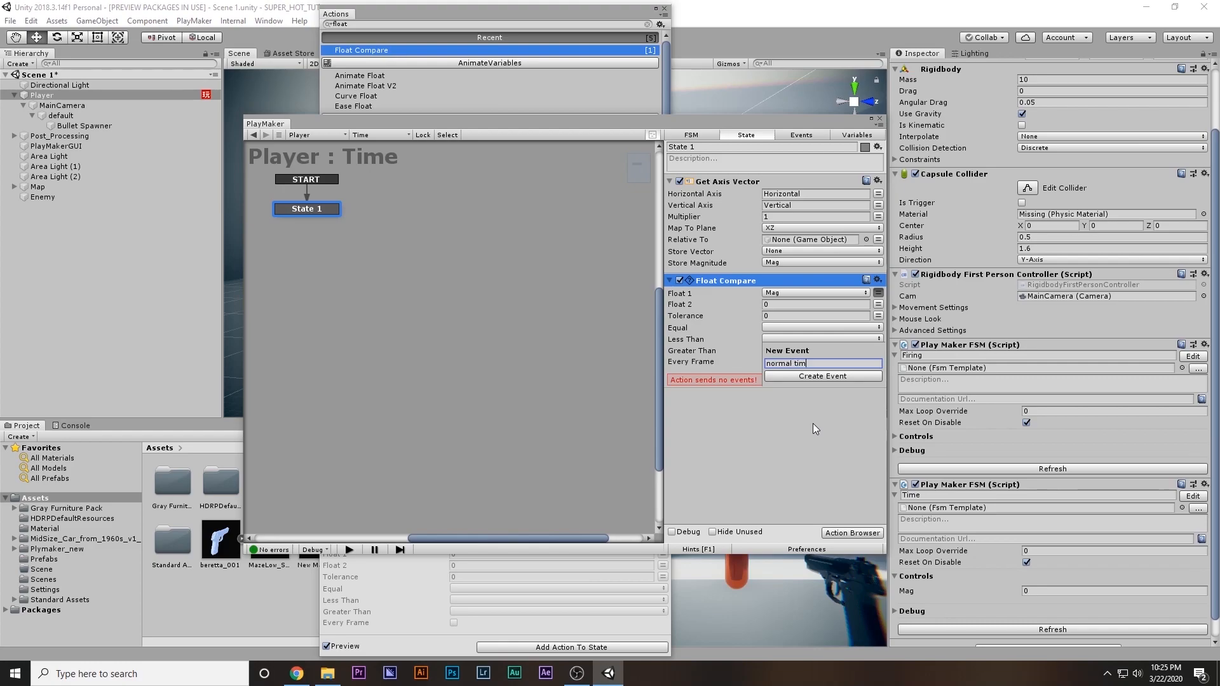
key("Return")
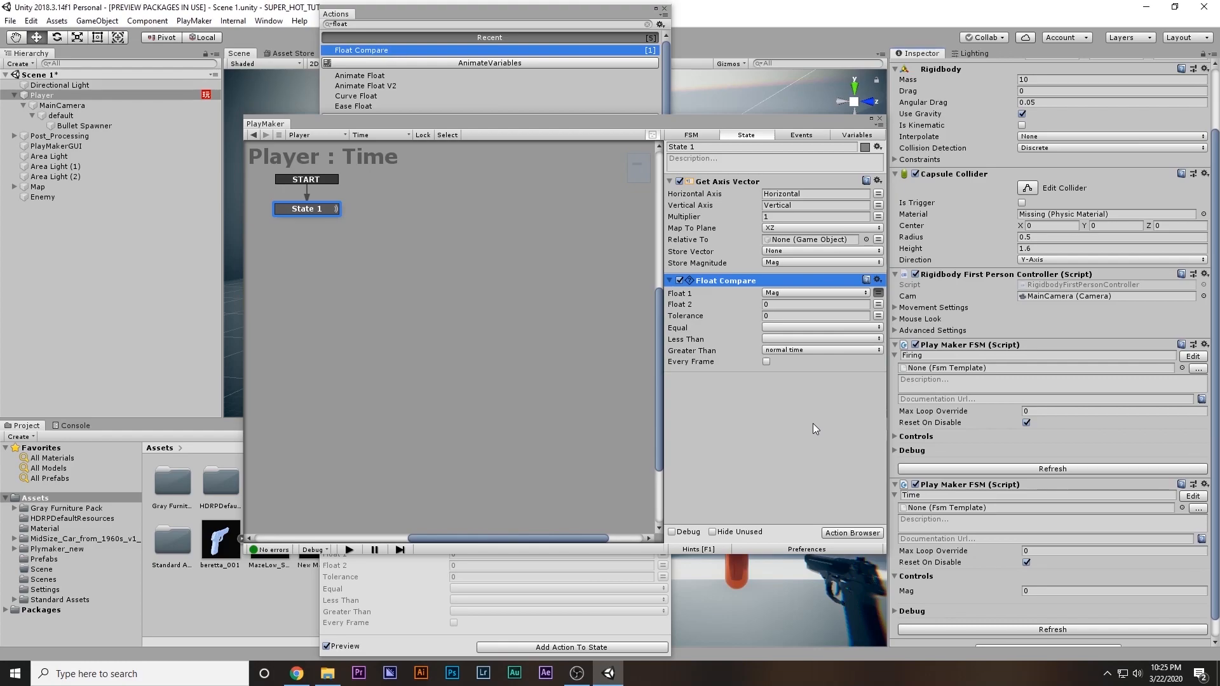
left_click(767, 362)
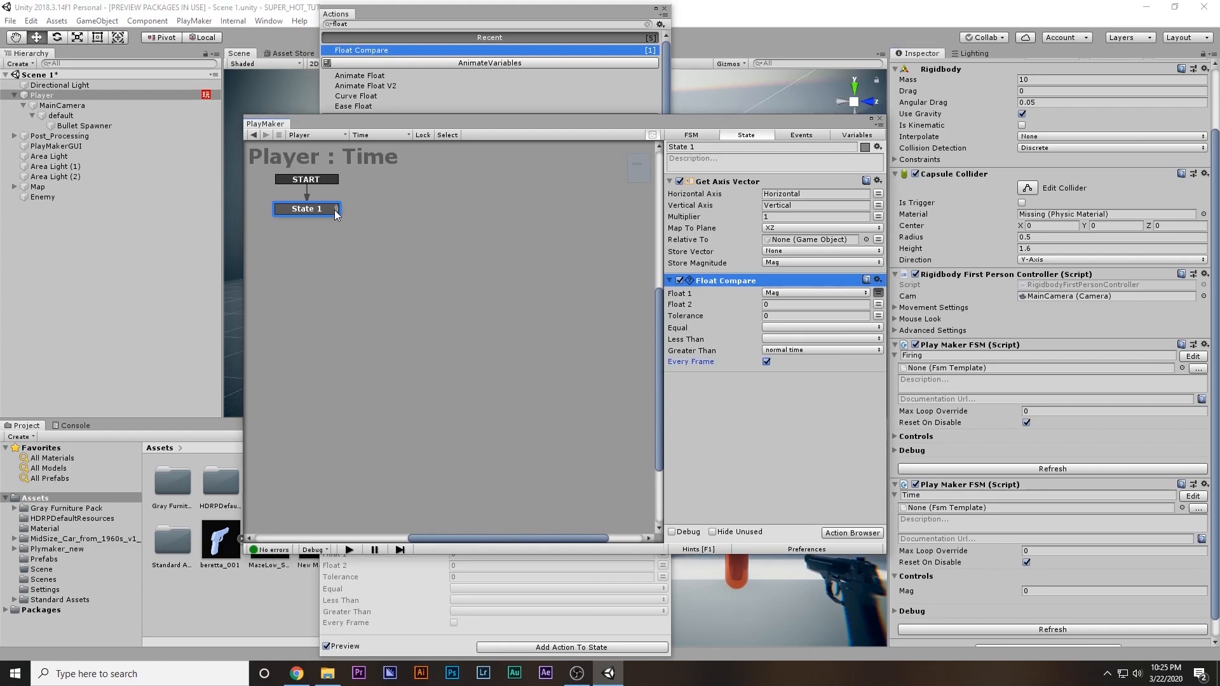
Add a "normal time" transition to State 1, create State 2, and link the transition to it
right_click(301, 215)
mouse_move(350, 218)
left_click(502, 219)
left_click(426, 216, "ctrl")
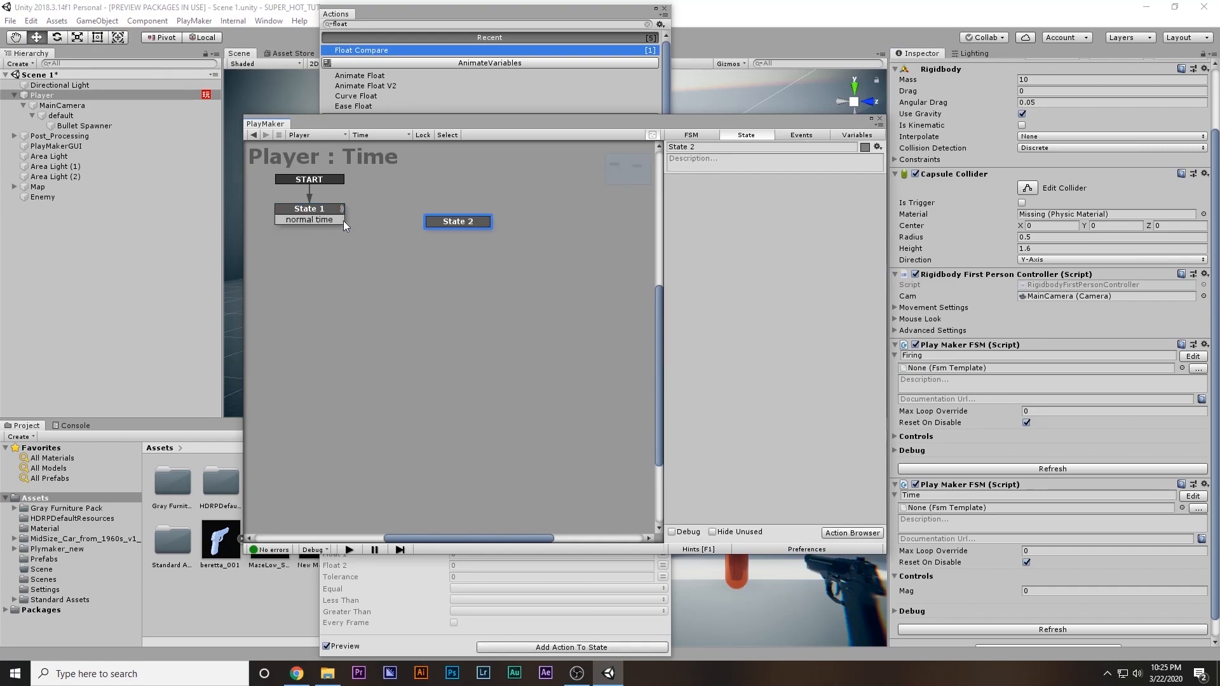
left_click_drag(343, 220, 459, 221)
Copy State 1's Get Axis Vector and Float Compare actions into State 2
left_click(724, 181)
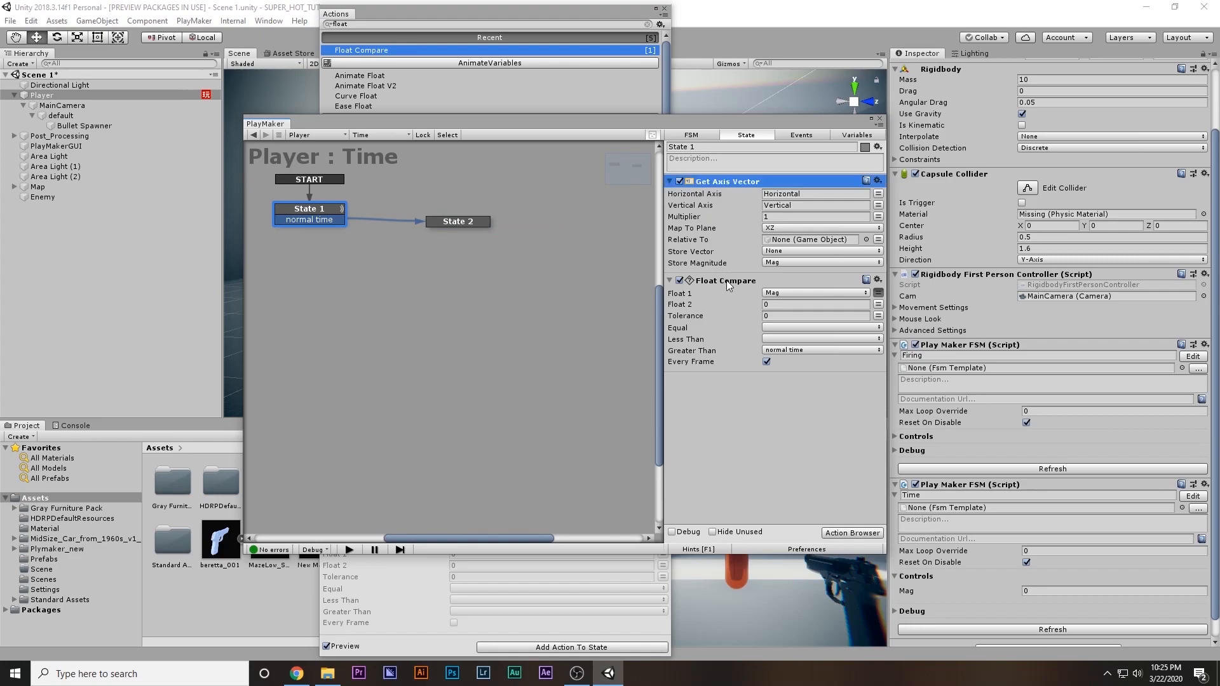
left_click(727, 281, "ctrl")
left_click(480, 223)
key("ctrl+v")
In State 2's Float Compare, clear the Greater Than event, assign a new "Slow time" event to Equal, and enable Every Frame
left_click(788, 351)
left_click(792, 363)
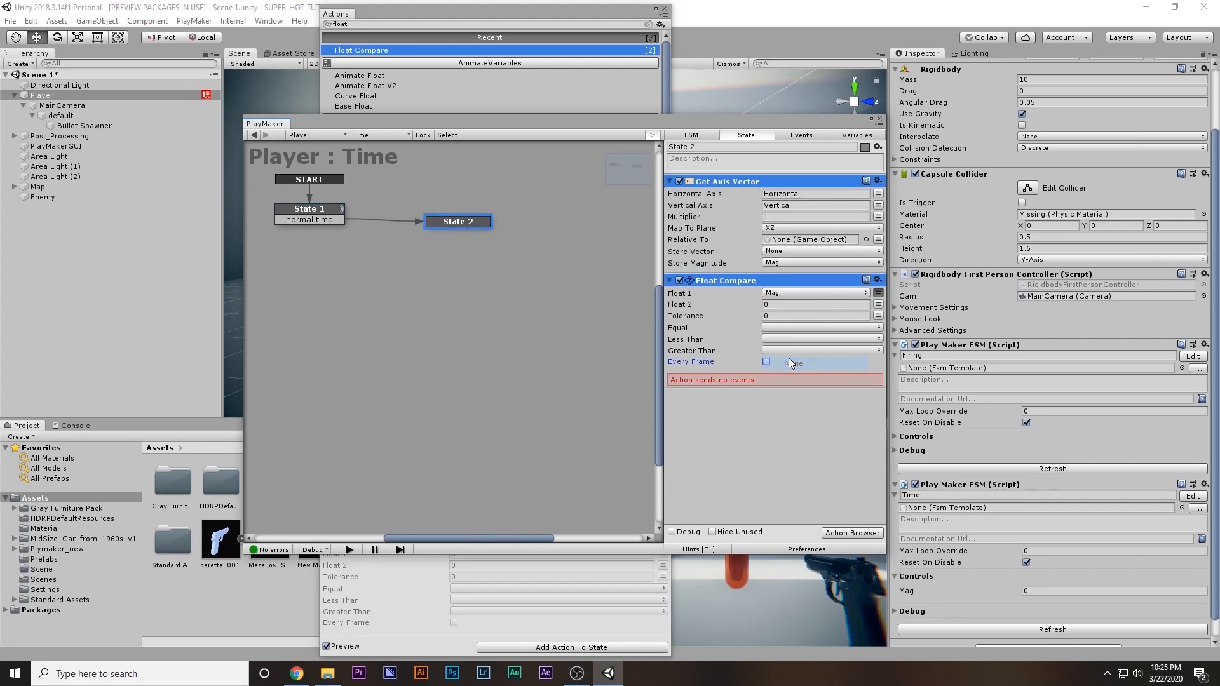
left_click(775, 303)
left_click(775, 329)
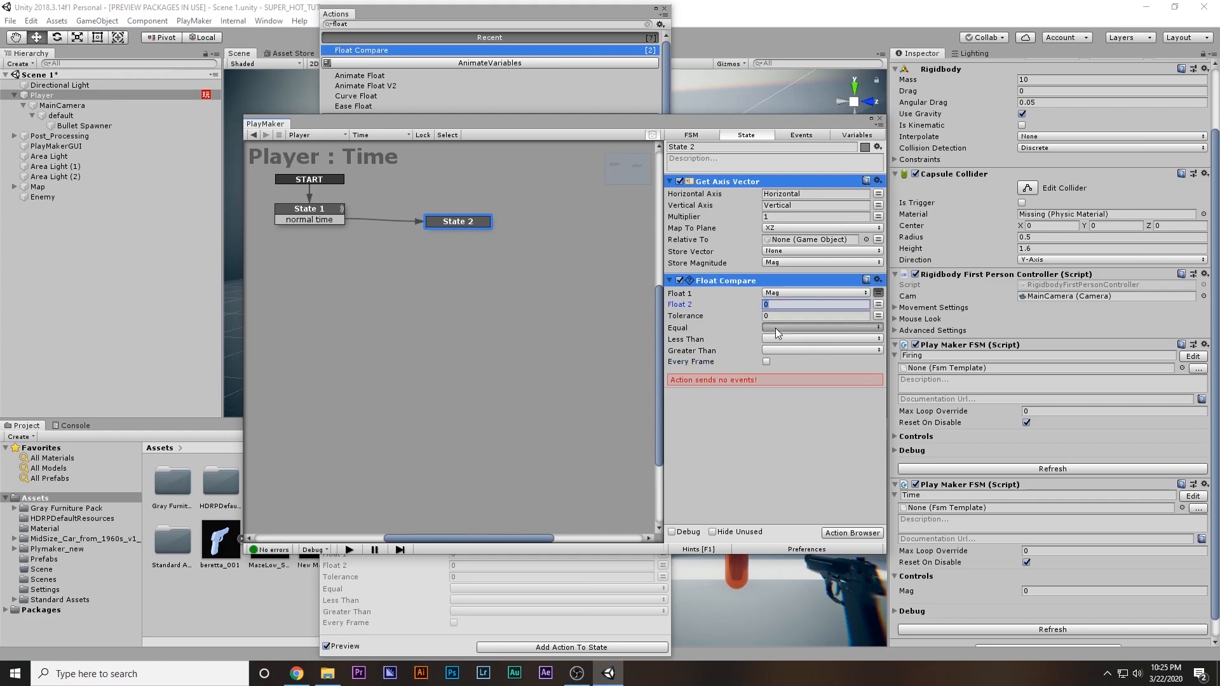
left_click(807, 418)
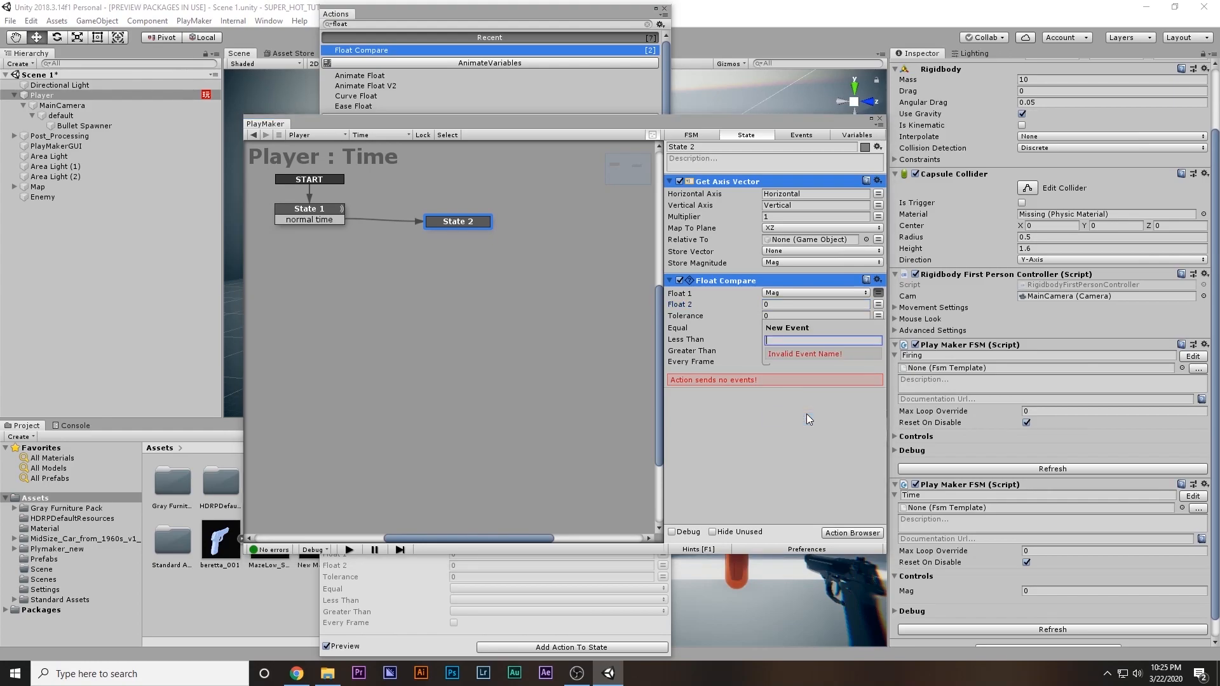
type("Slow time")
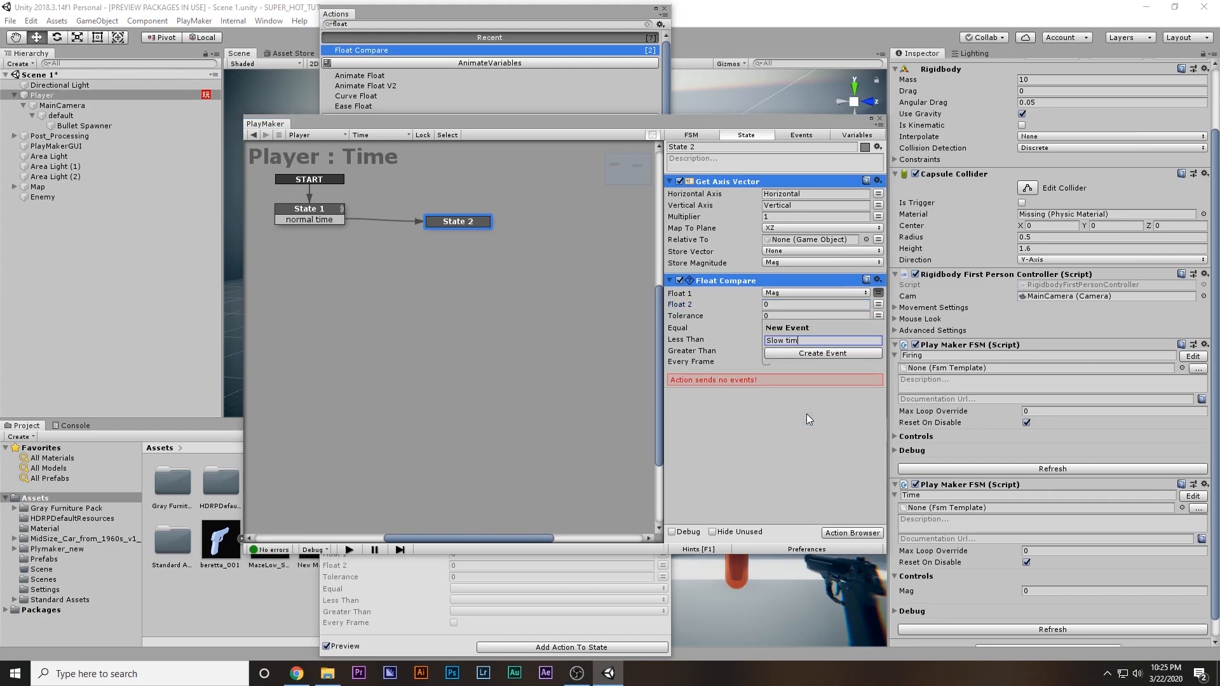
key("Return")
left_click(767, 362)
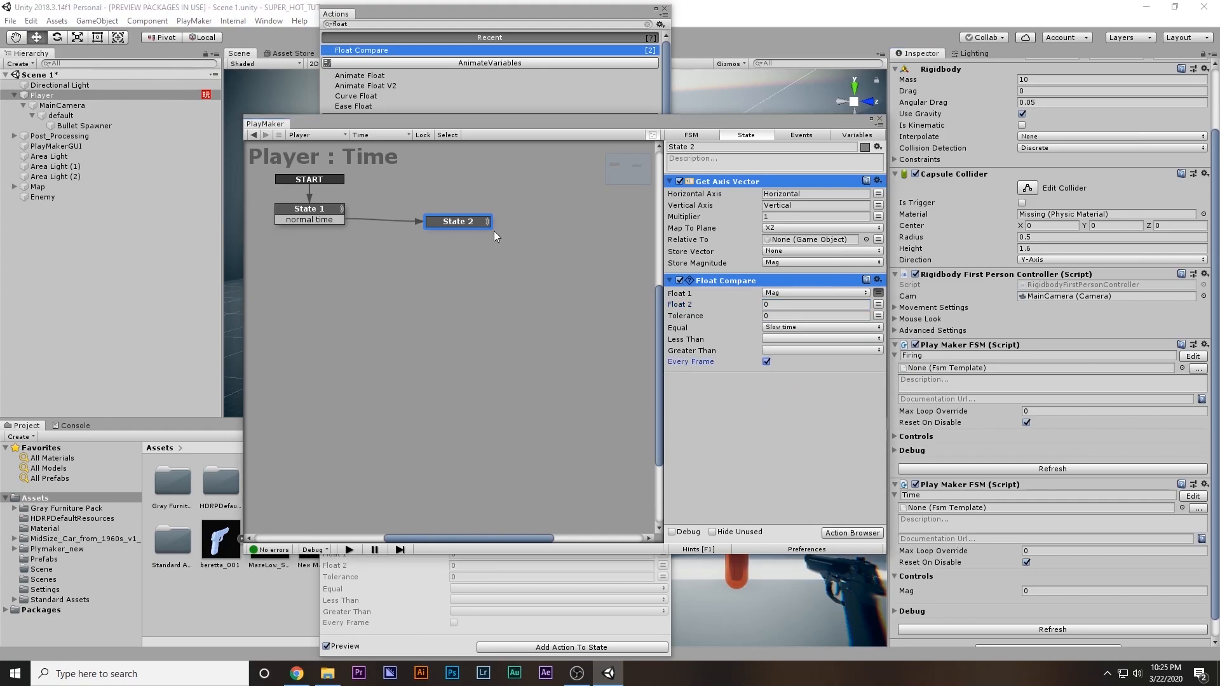
Add a "Slow time" transition to State 2, link it back to State 1, and reposition State 2 in the graph
right_click(461, 225)
mouse_move(475, 232)
left_click(636, 232)
left_click_drag(473, 233, 332, 215)
left_click(332, 214)
left_click(456, 226)
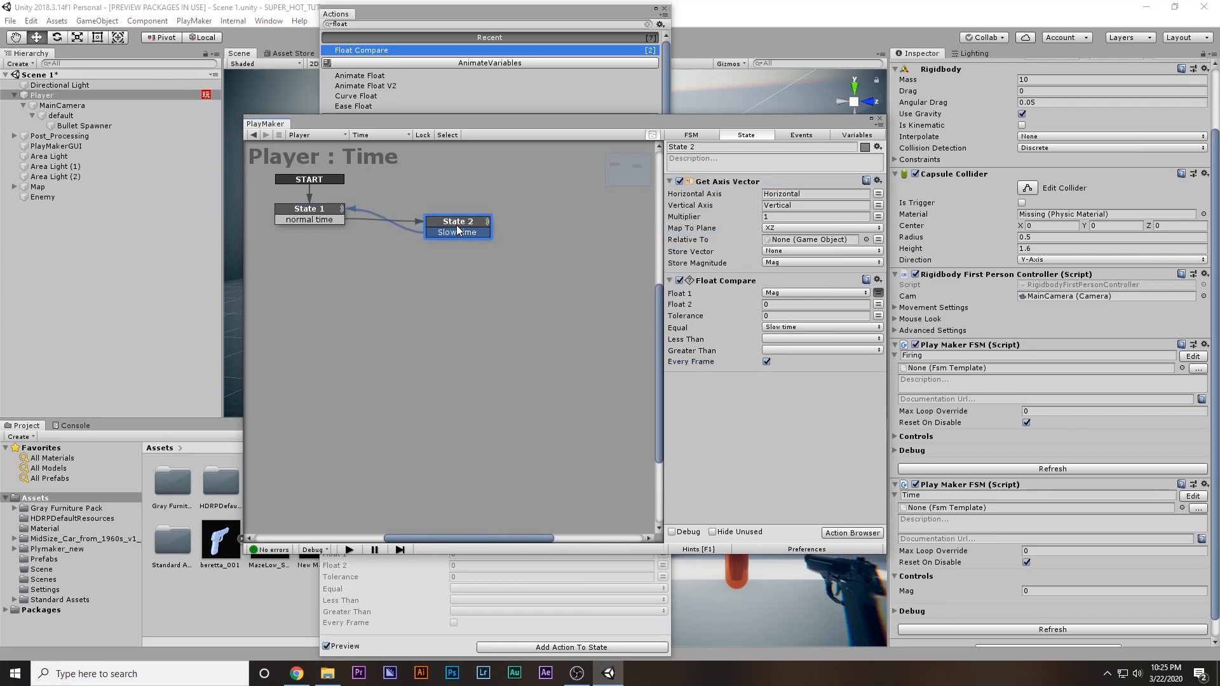
left_click_drag(458, 223, 478, 215)
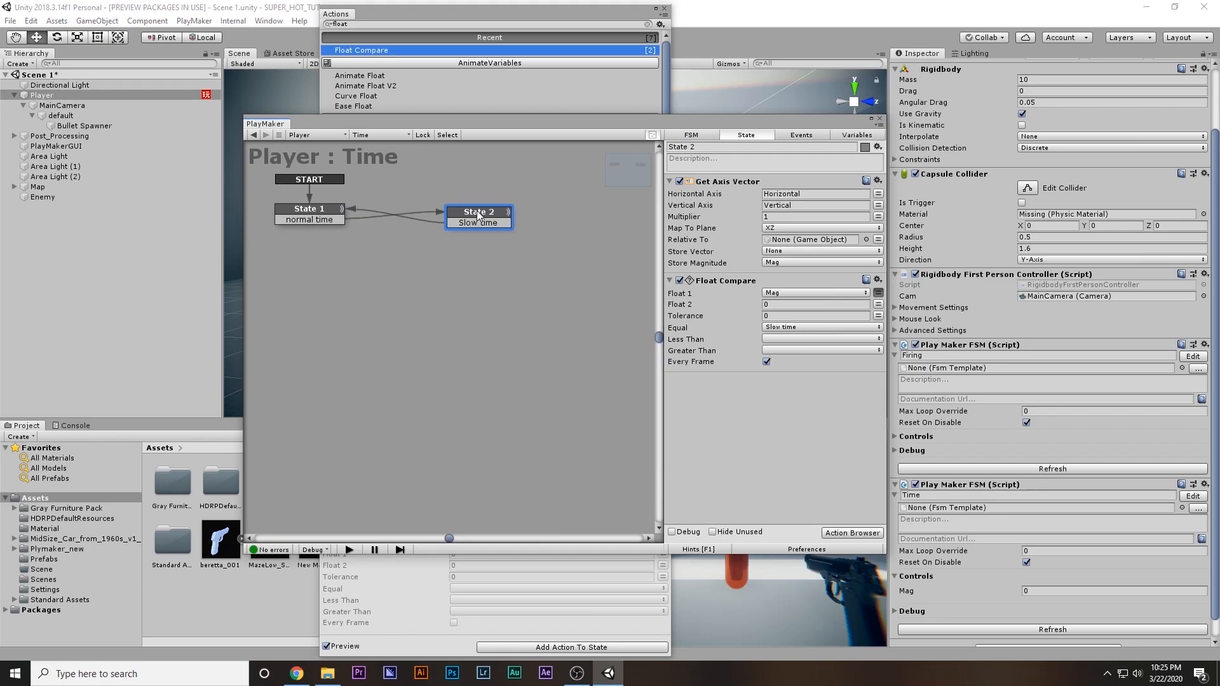
Close the action browser, shrink the PlayMaker window, and run the game, pausing it with the Time FSM in view
left_click(665, 9)
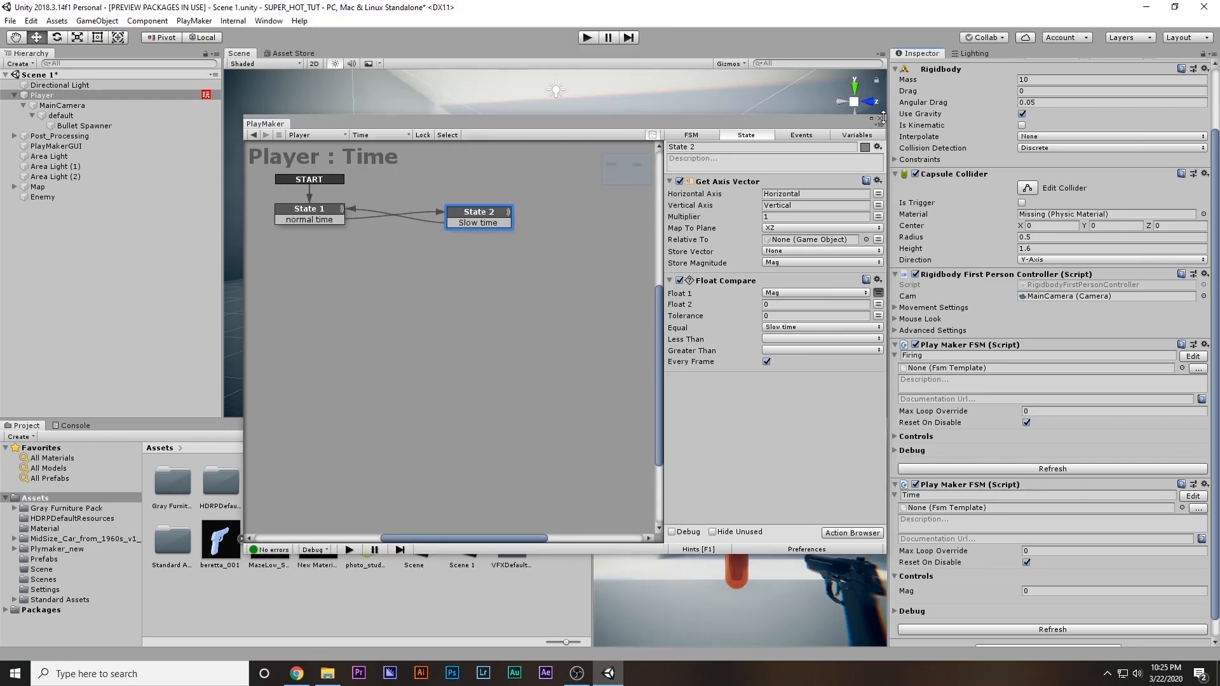
left_click_drag(888, 118, 773, 205)
left_click(588, 37)
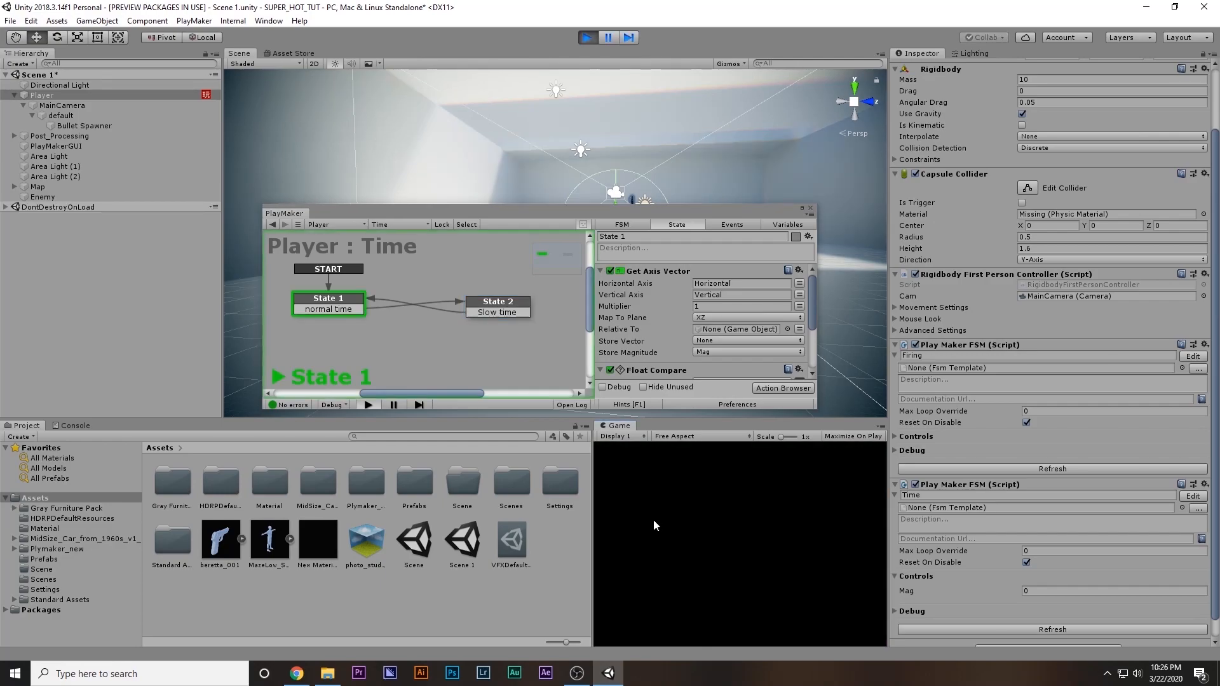
left_click(626, 37)
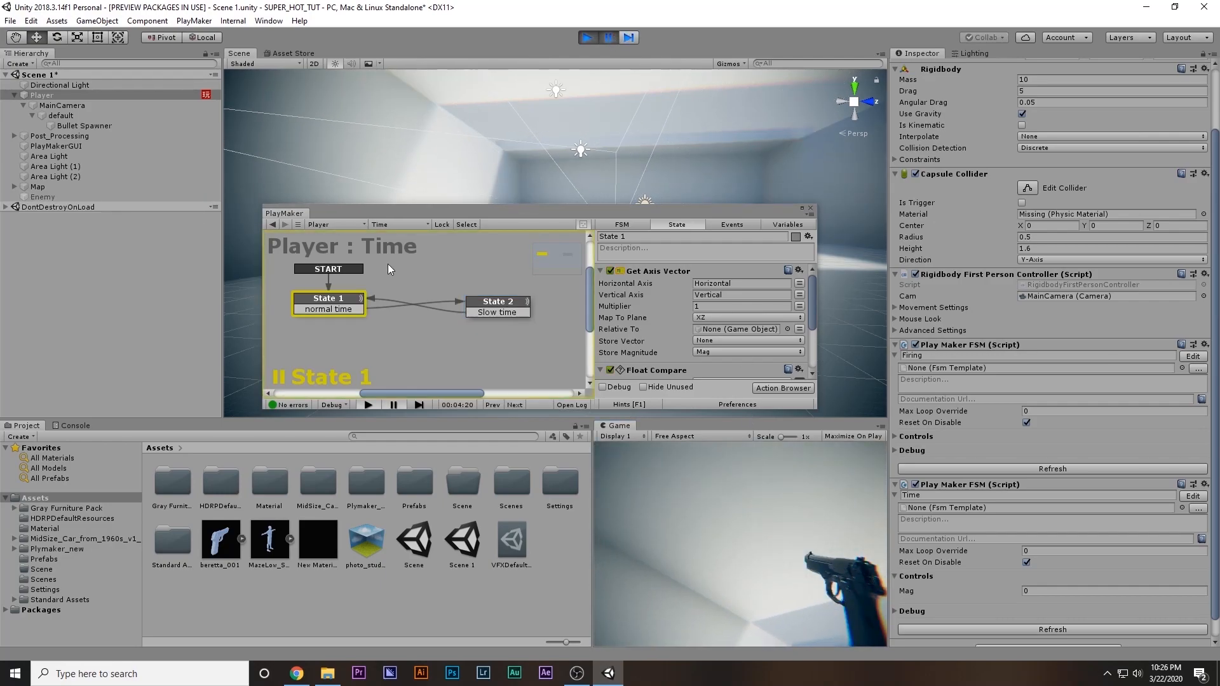
Rename State 1 as "slow" and State 2 as "normal" while the game is paused
left_click(324, 309)
left_click(640, 236)
type("slow")
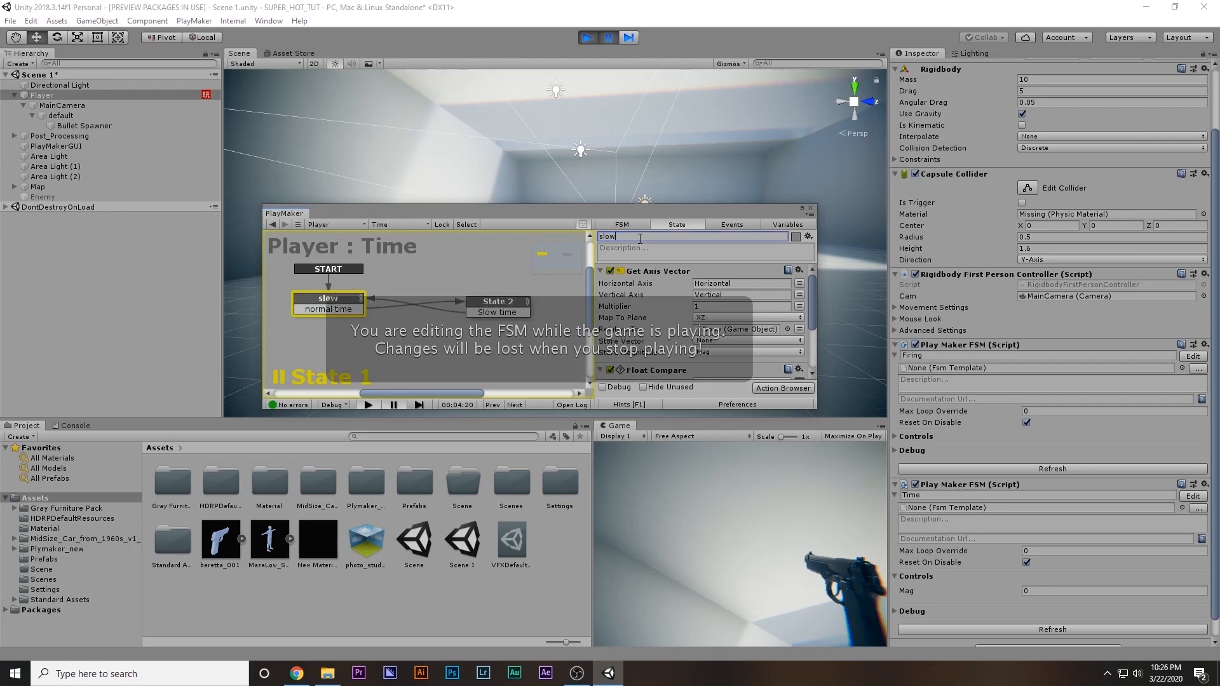
left_click(507, 309)
left_click(655, 237)
type("normal")
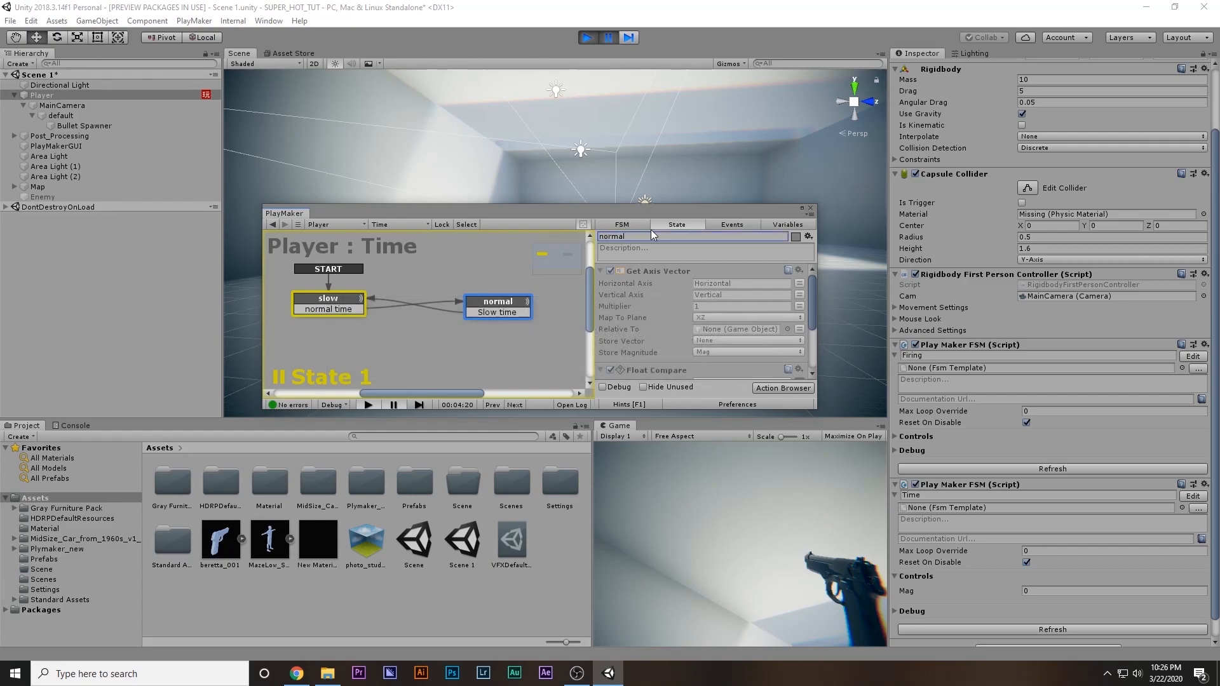
Resume the game, move the player to check how the Time FSM switches states, and stop playing
left_click(609, 38)
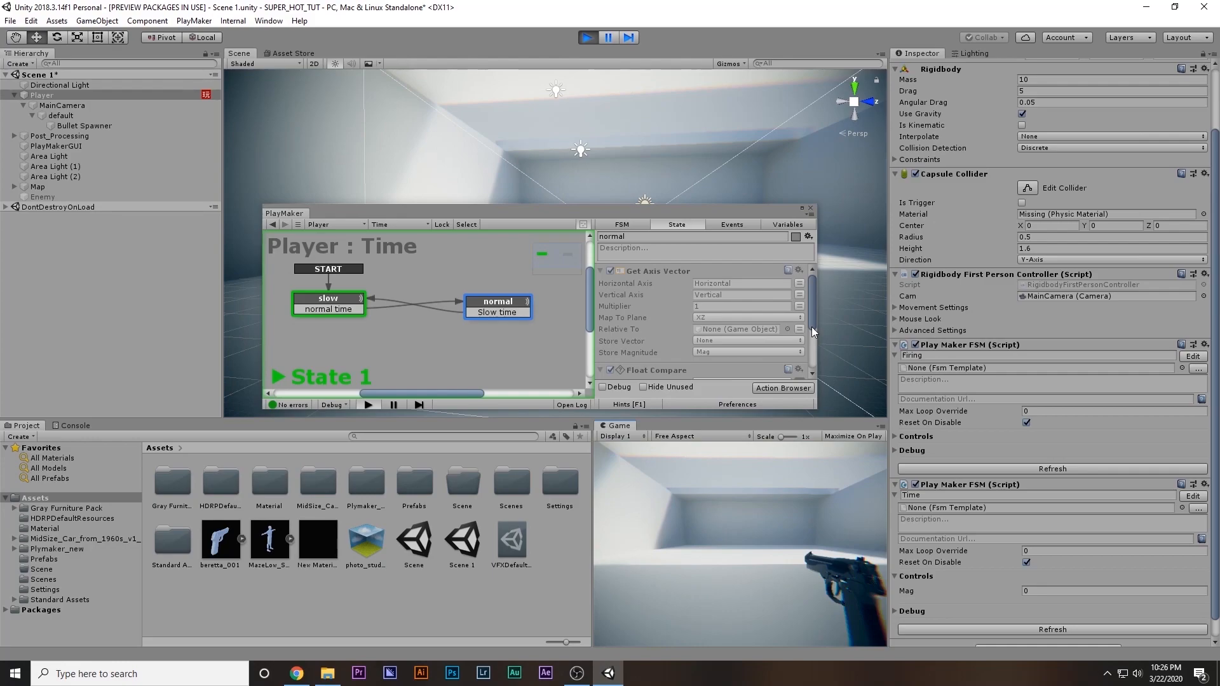
key("w")
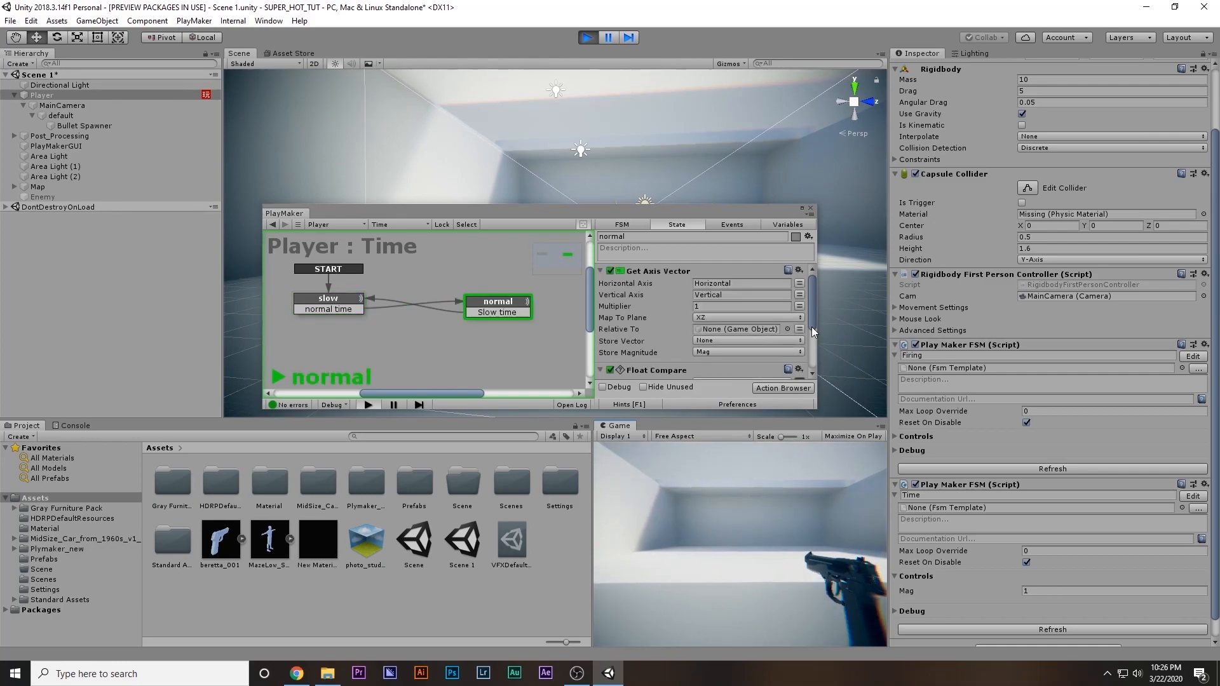
key("a")
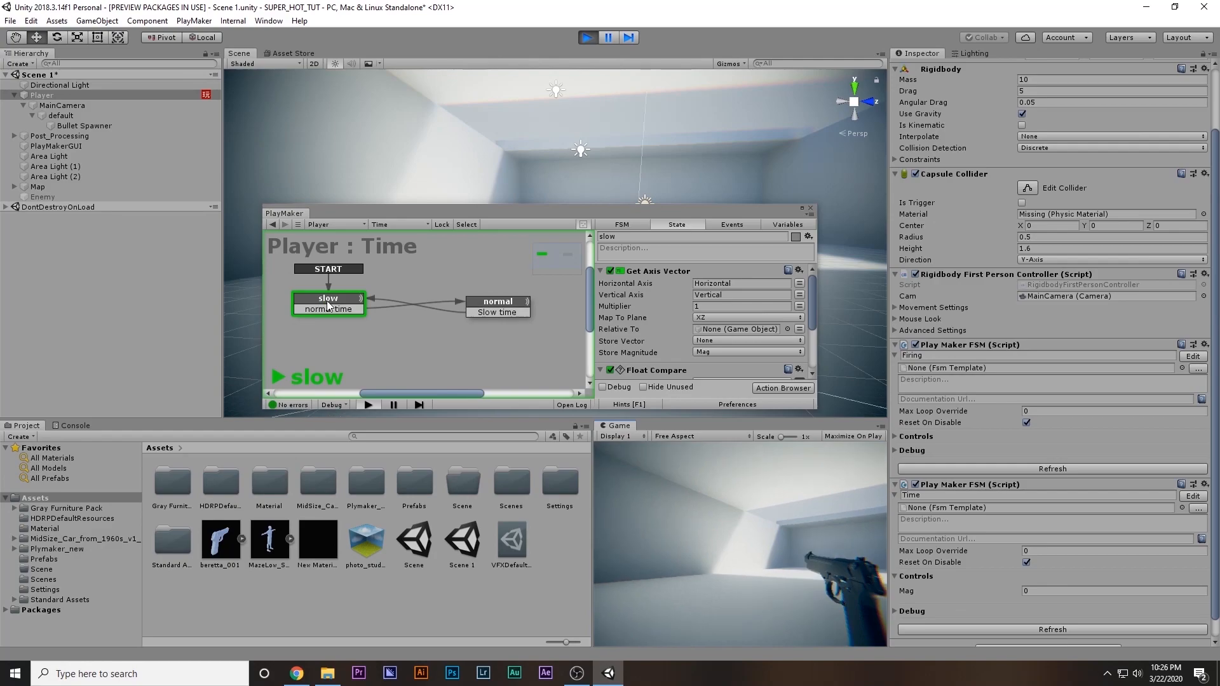
left_click(585, 40)
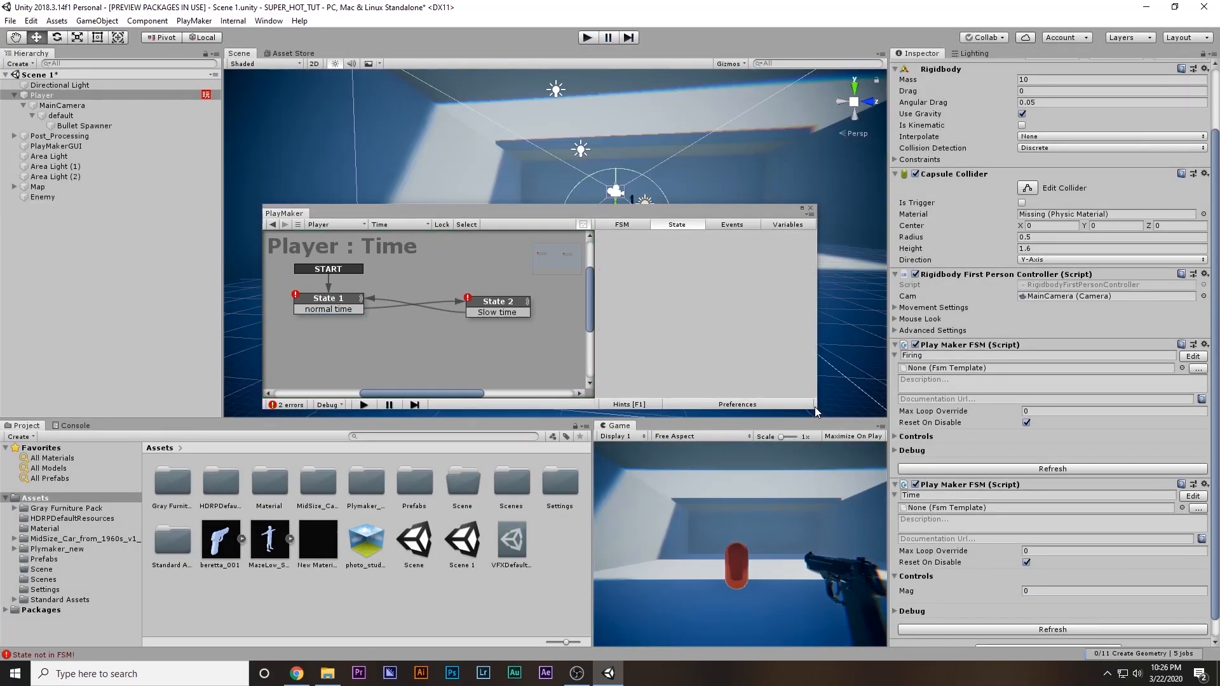
Create a new variable "awd" for the Store Vector of State 1's Get Axis Vector
left_click(340, 304)
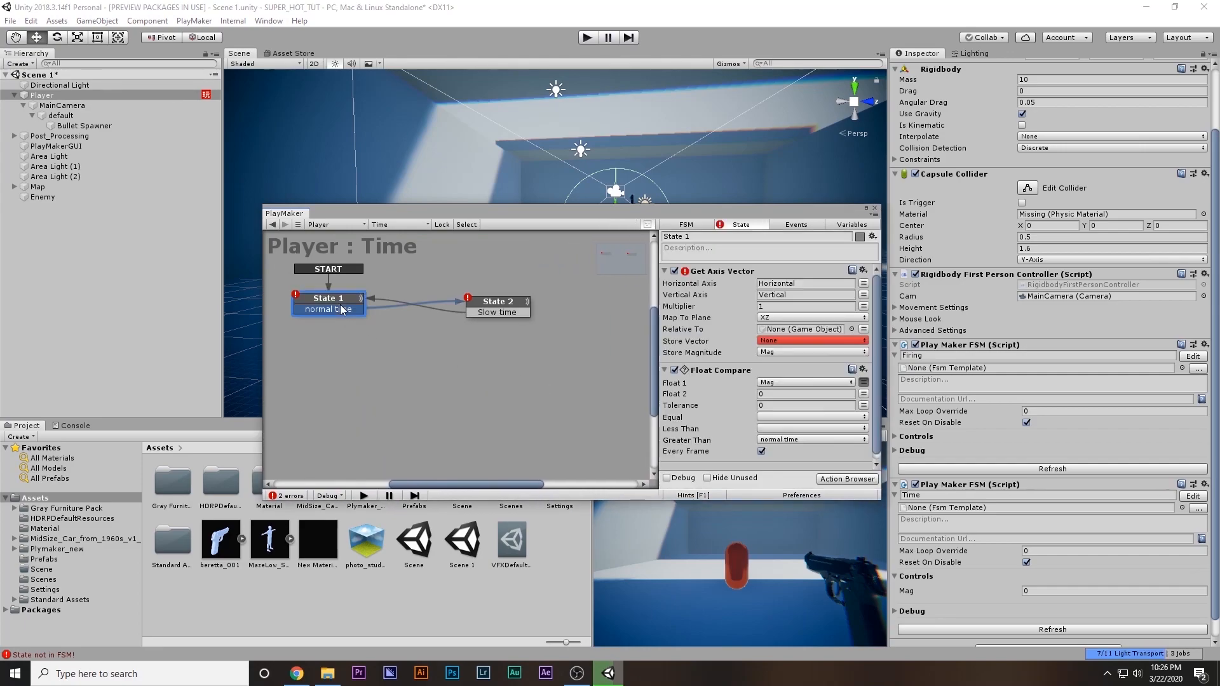
left_click(783, 340)
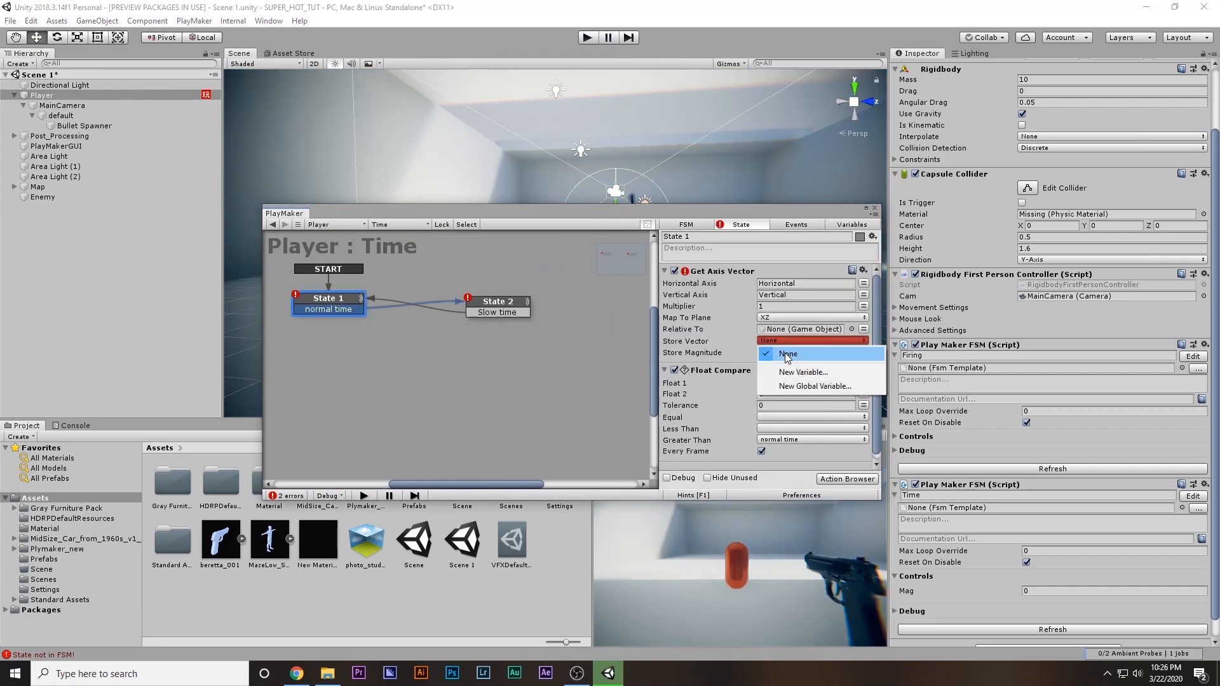
left_click(779, 348)
left_click(770, 342)
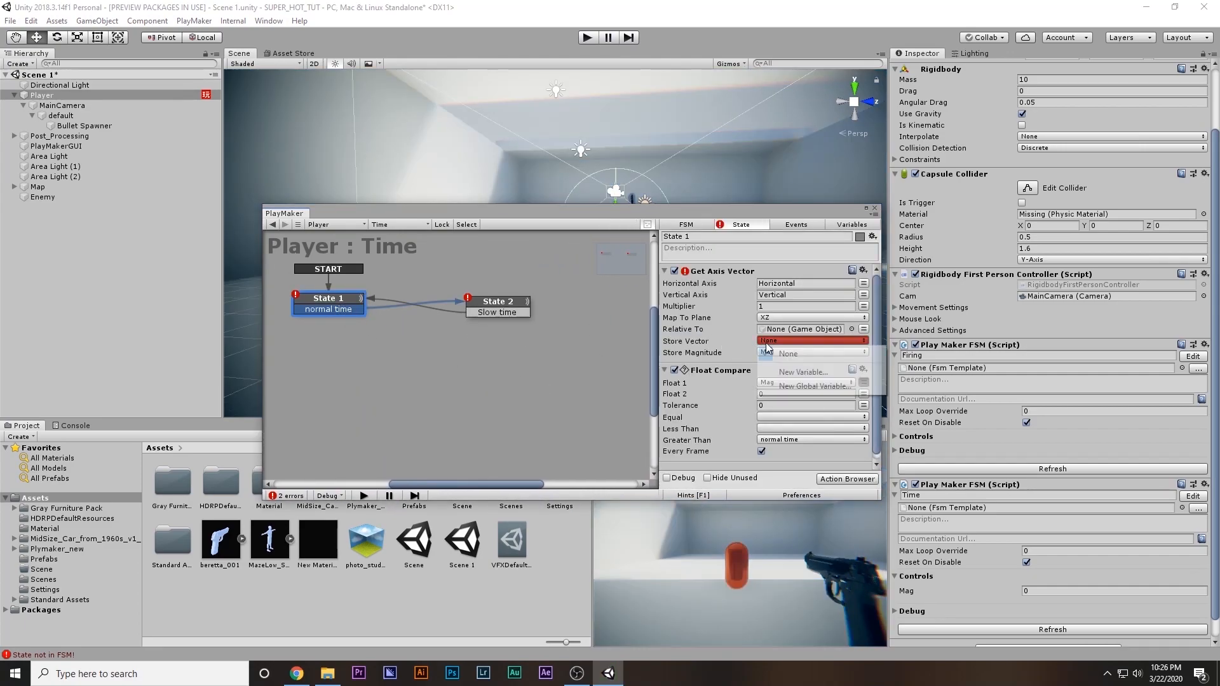
left_click(788, 372)
type("awd")
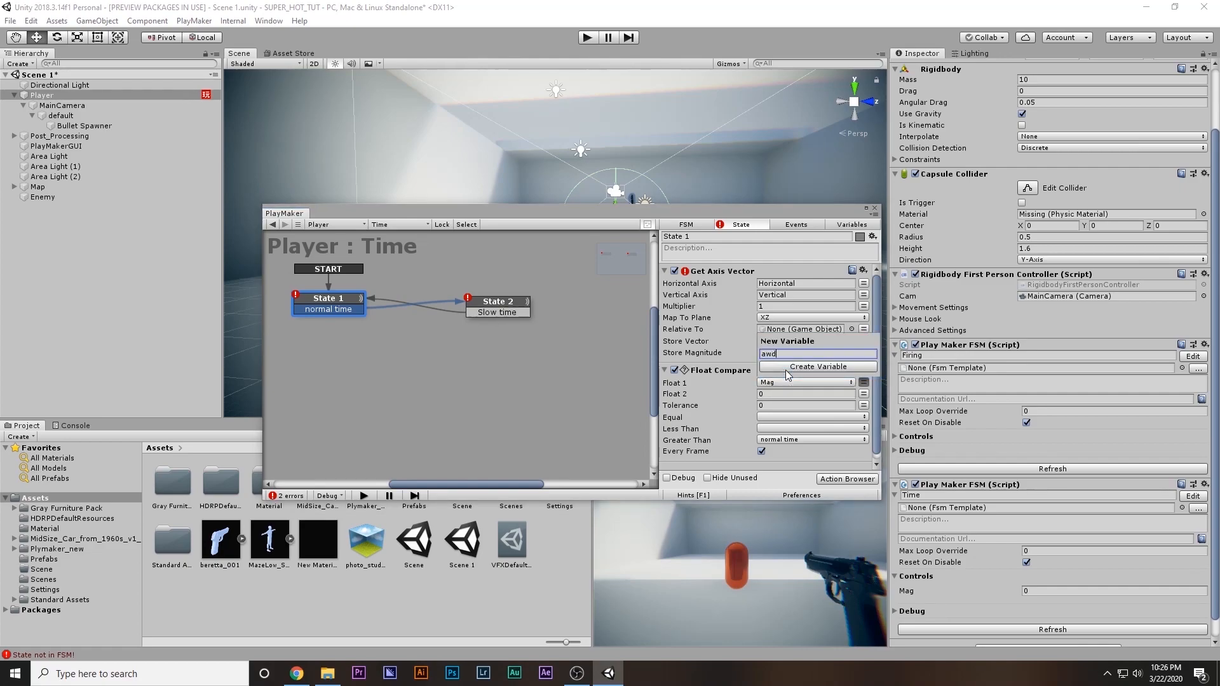
left_click(786, 369)
Set the Store Vector of State 2's Get Axis Vector to the awd variable
left_click(526, 312)
left_click(788, 341)
left_click(794, 368)
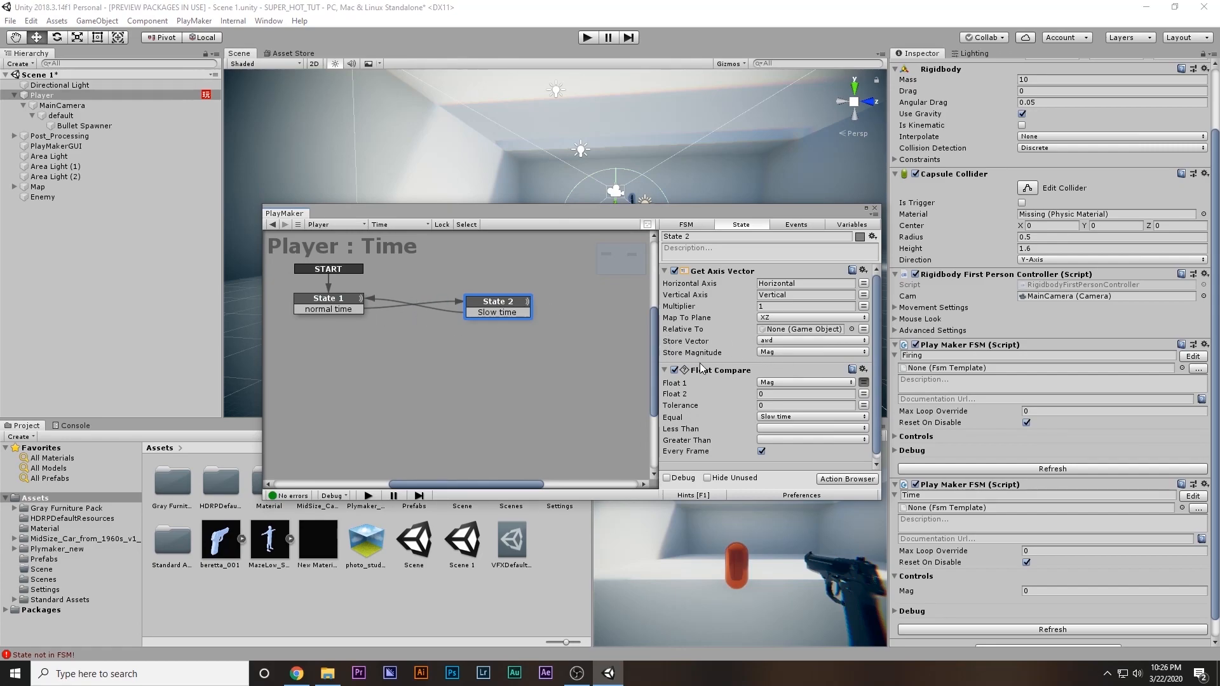
Enlarge the PlayMaker window and add a Scale Time action to State 1
scroll(701, 362, "down", 1)
left_click_drag(722, 204, 711, 86)
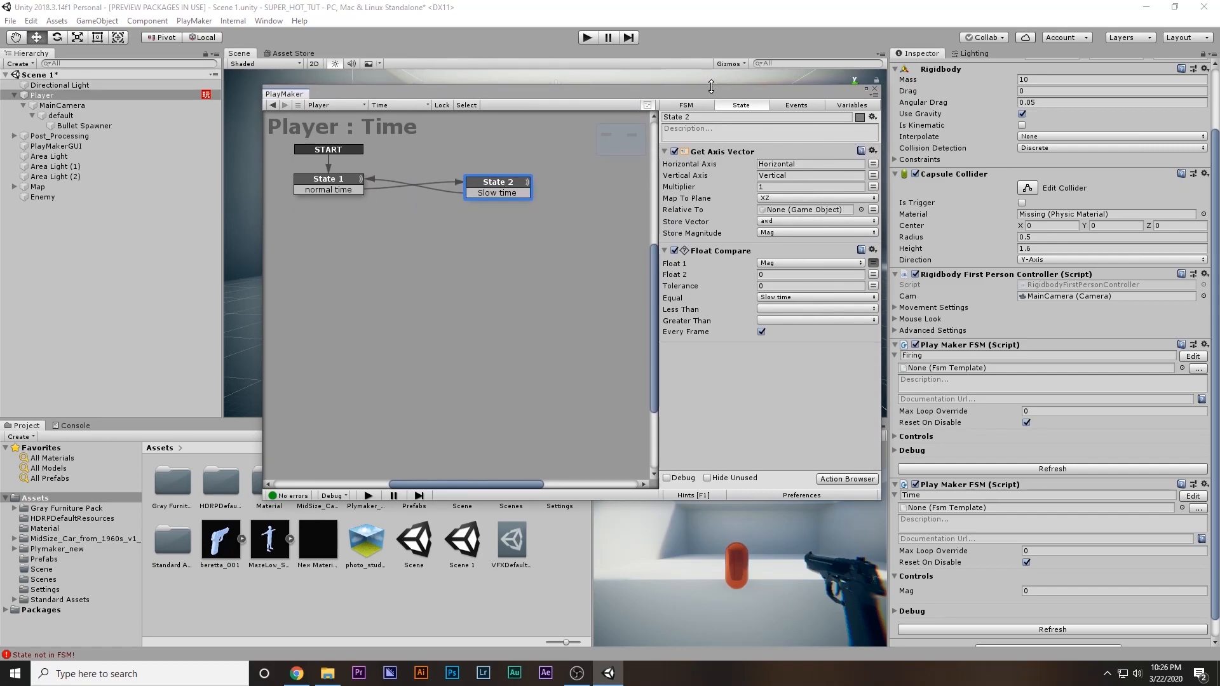
left_click(355, 183)
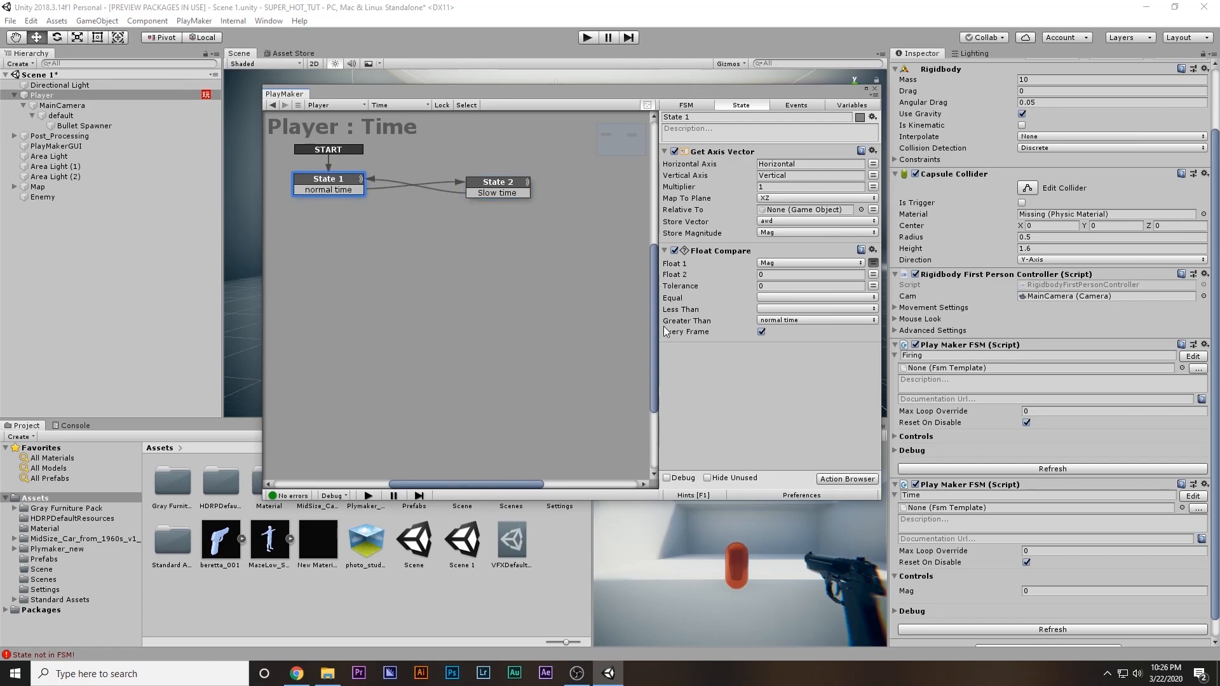
double_click(749, 390)
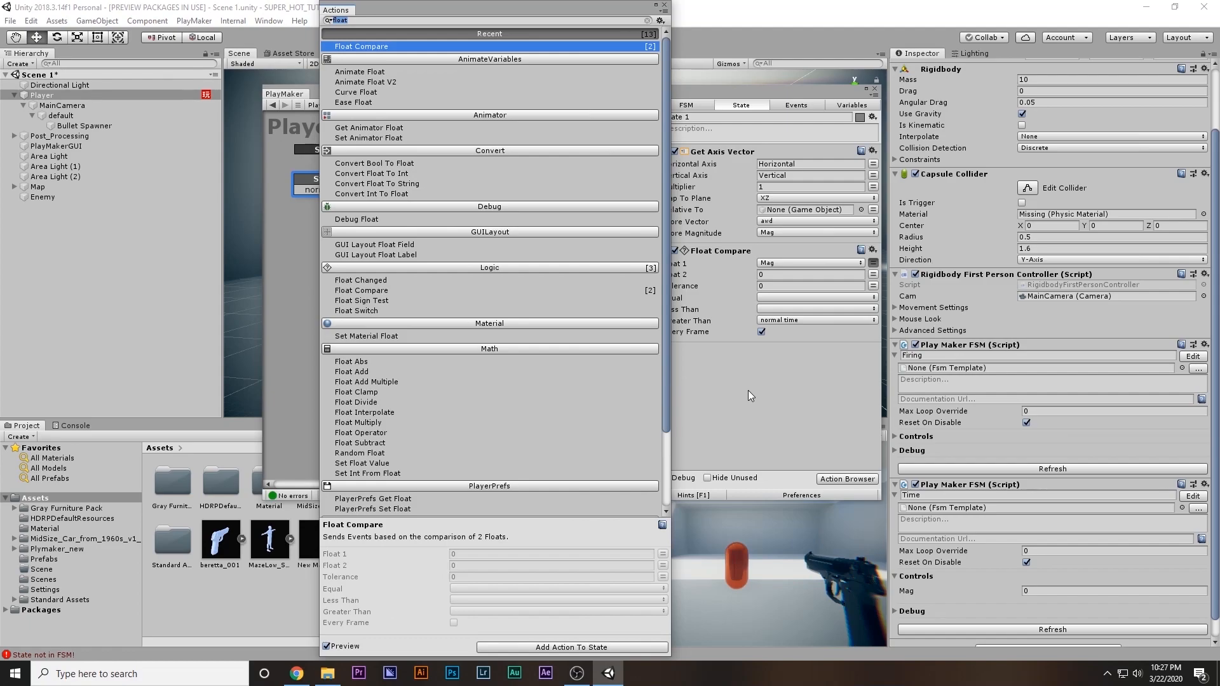
type("time s")
key("Return")
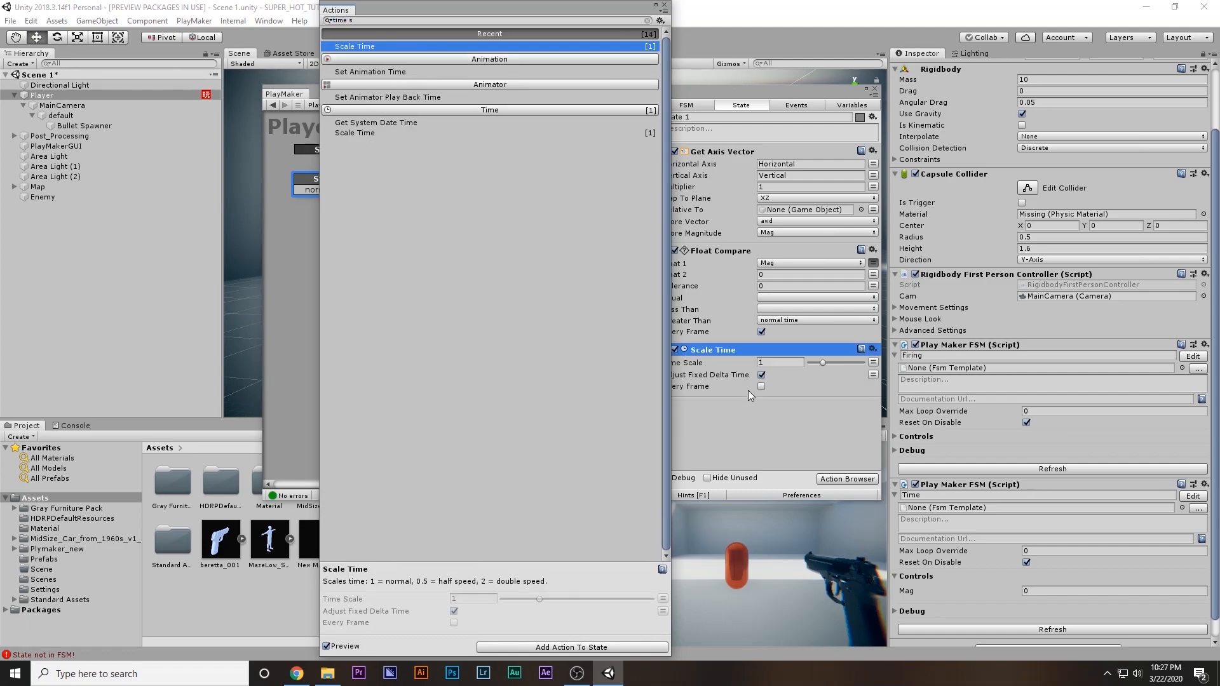
left_click(665, 5)
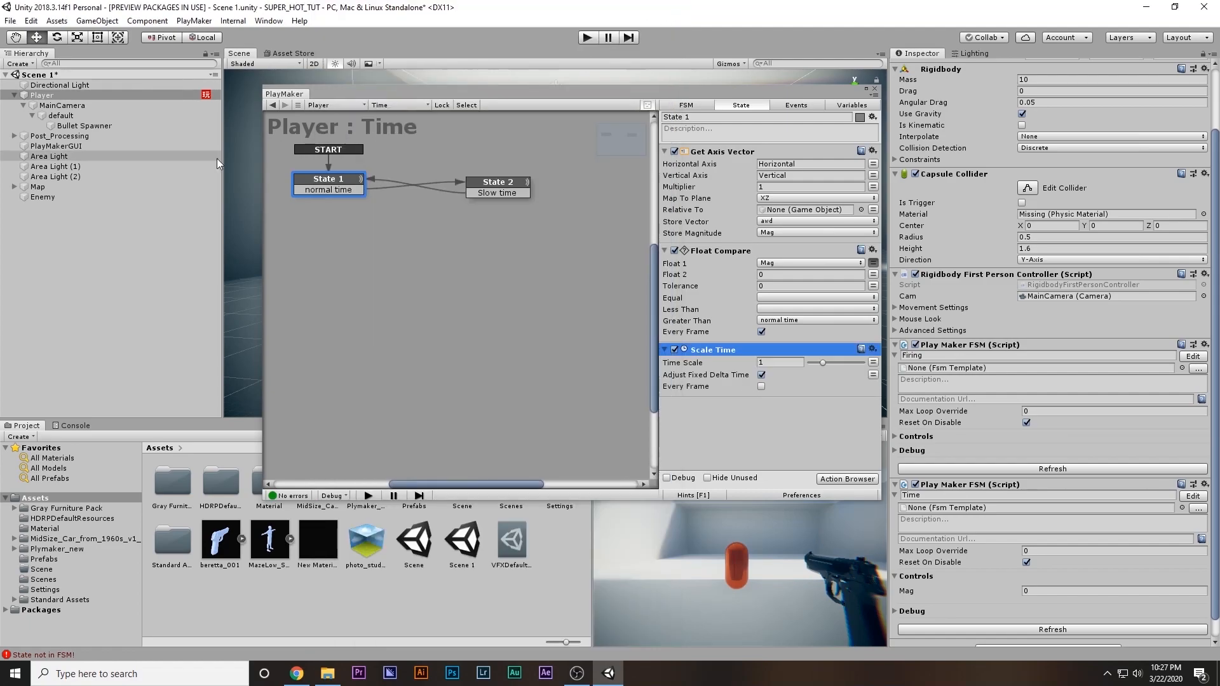
Set the Time Scale of State 1's Scale Time action to 0.1
left_click(780, 364)
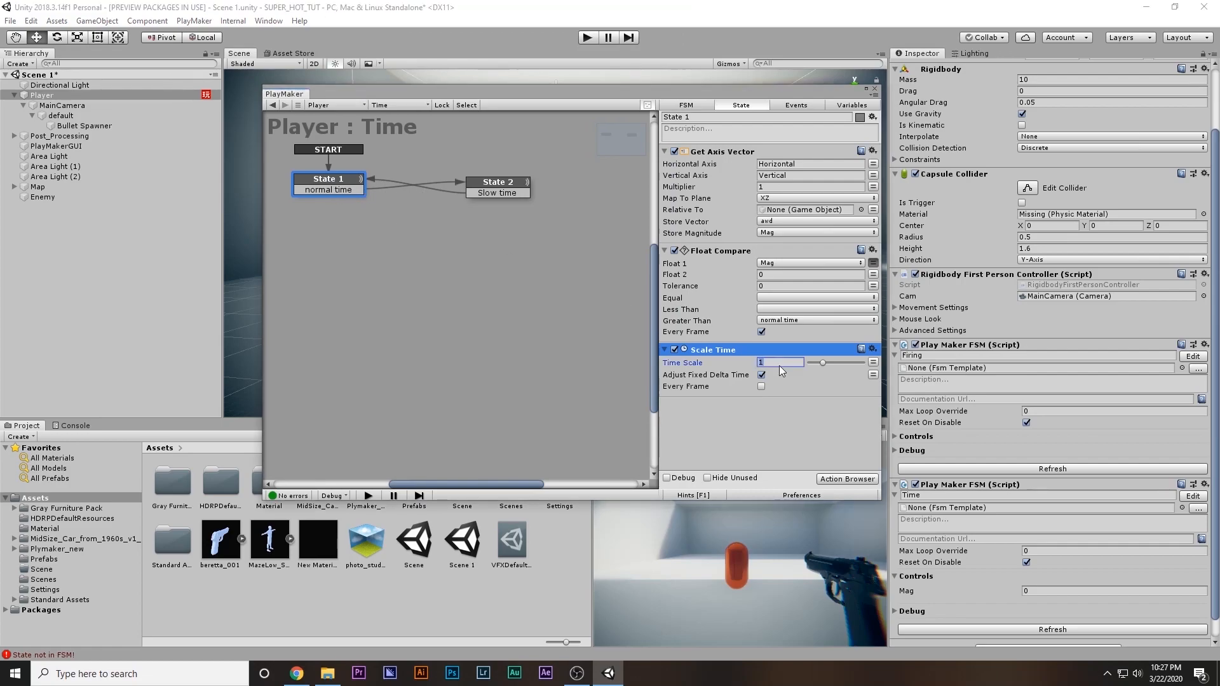
type(".01")
key("Return")
double_click(780, 366)
Copy the Scale Time action into State 2 and set its Time Scale to 1
left_click(721, 354)
left_click(490, 191)
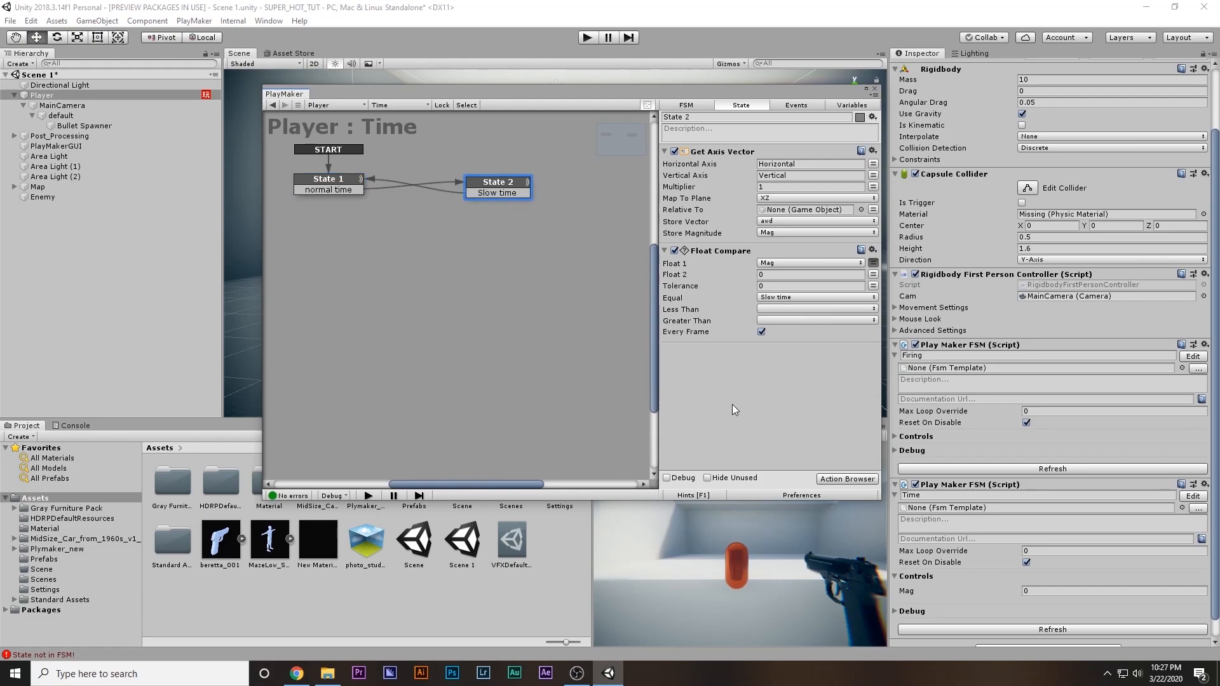
left_click(782, 363)
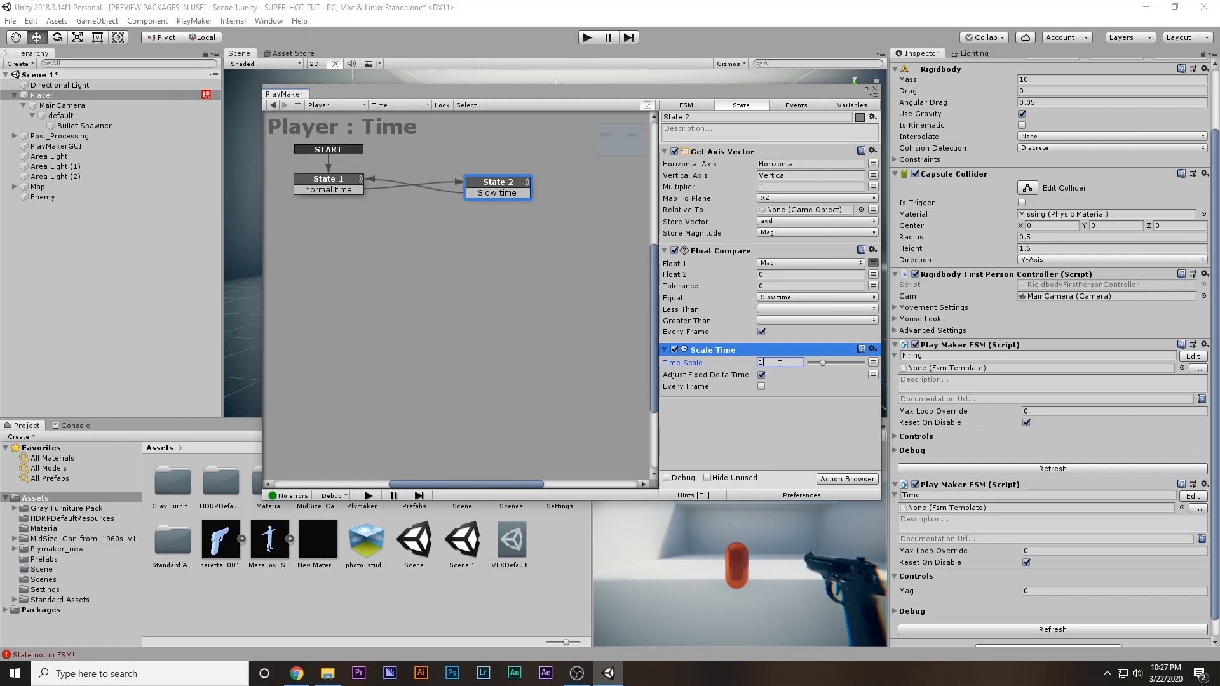
Set the Time Scale of State 1's Scale Time action to 0.01
left_click(350, 183)
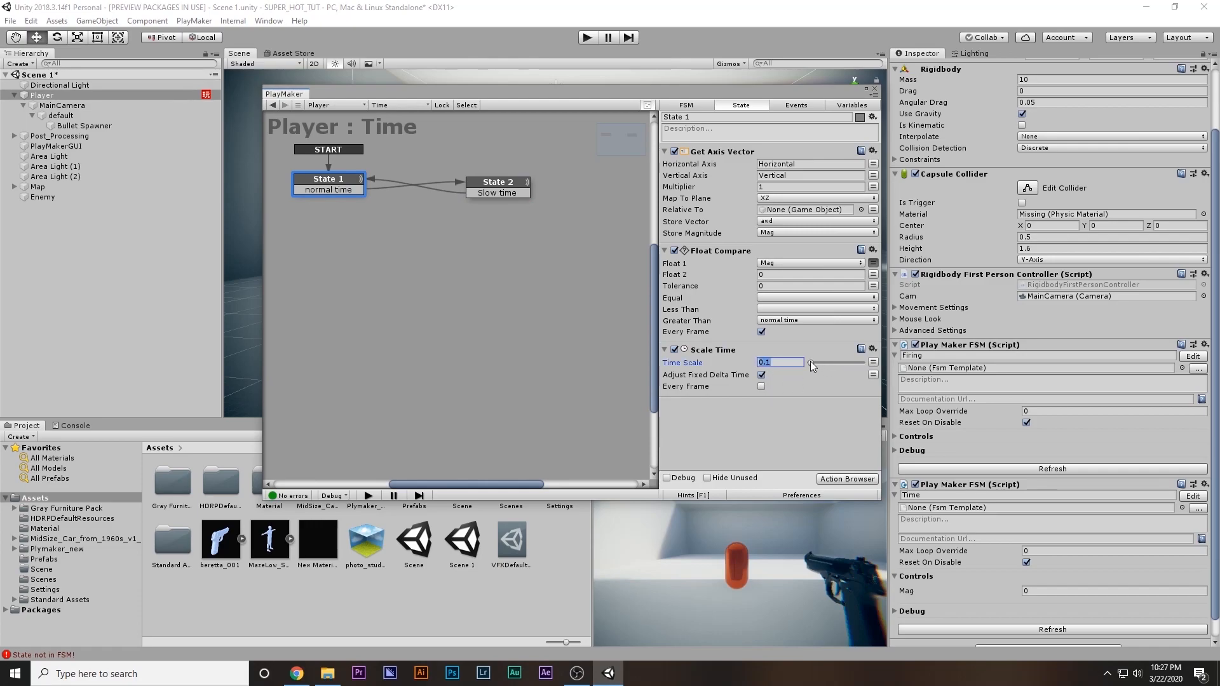
type("0")
left_click(782, 399)
left_click(769, 363)
Maximize the Game view, play-test the time scaling, and stop the game
left_click(746, 504)
key("shift+space")
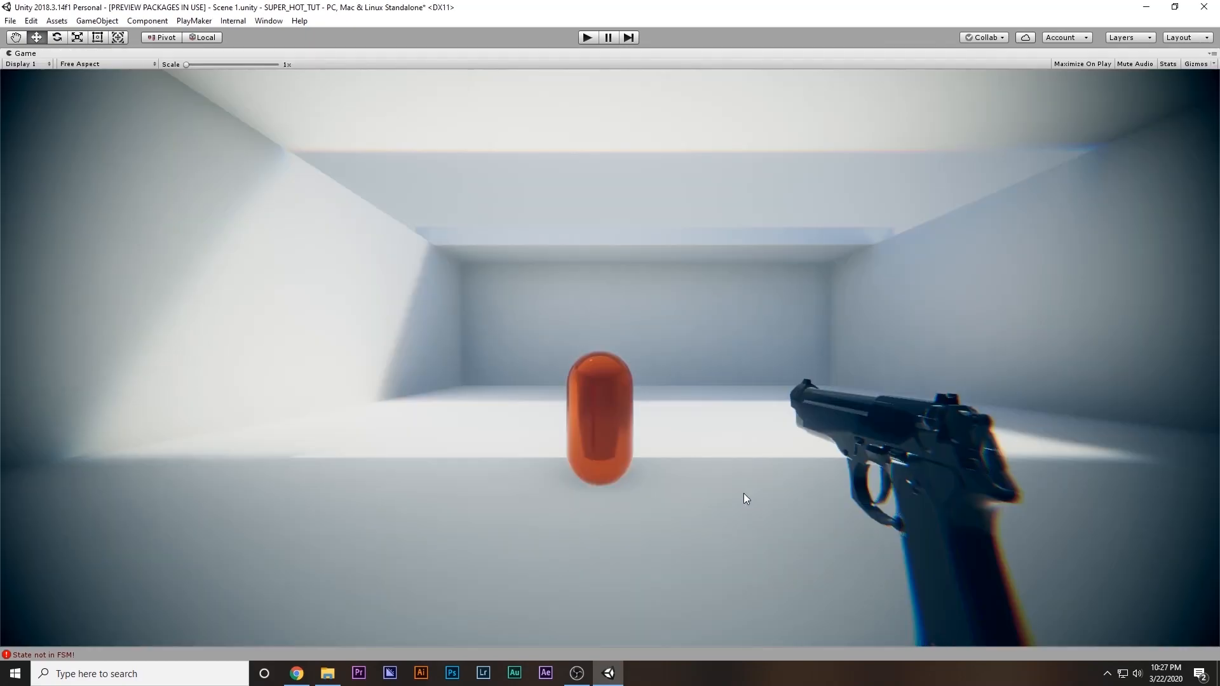
left_click(597, 38)
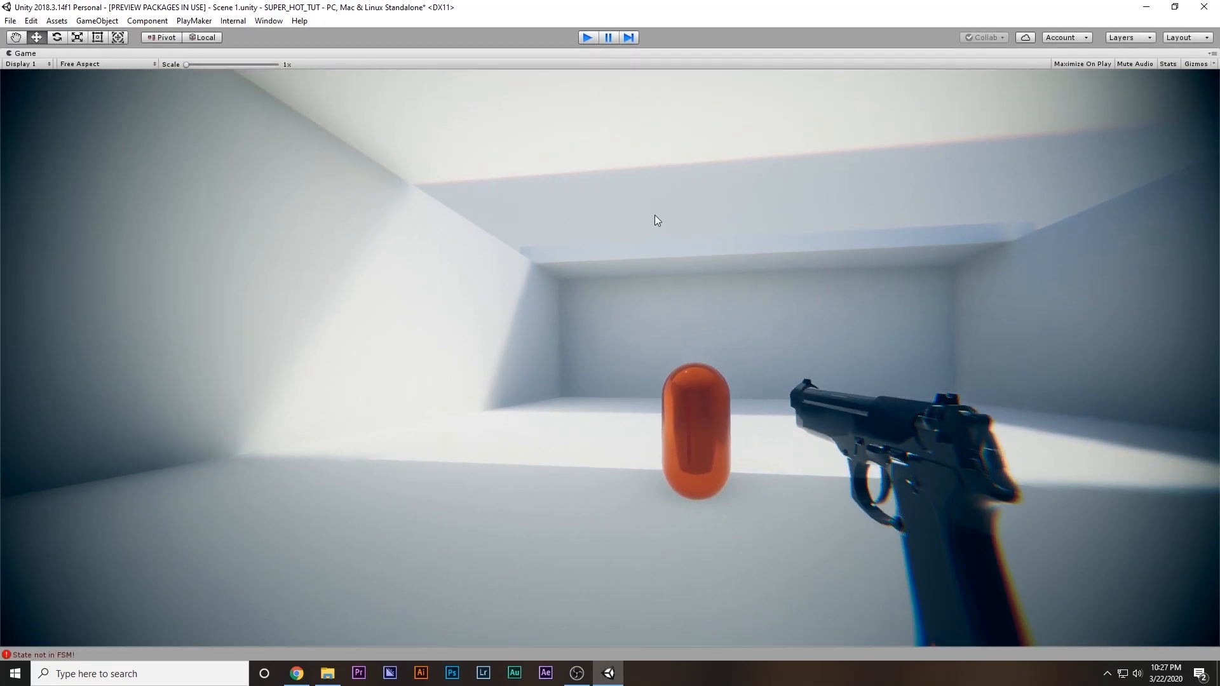
key("ctrl+p")
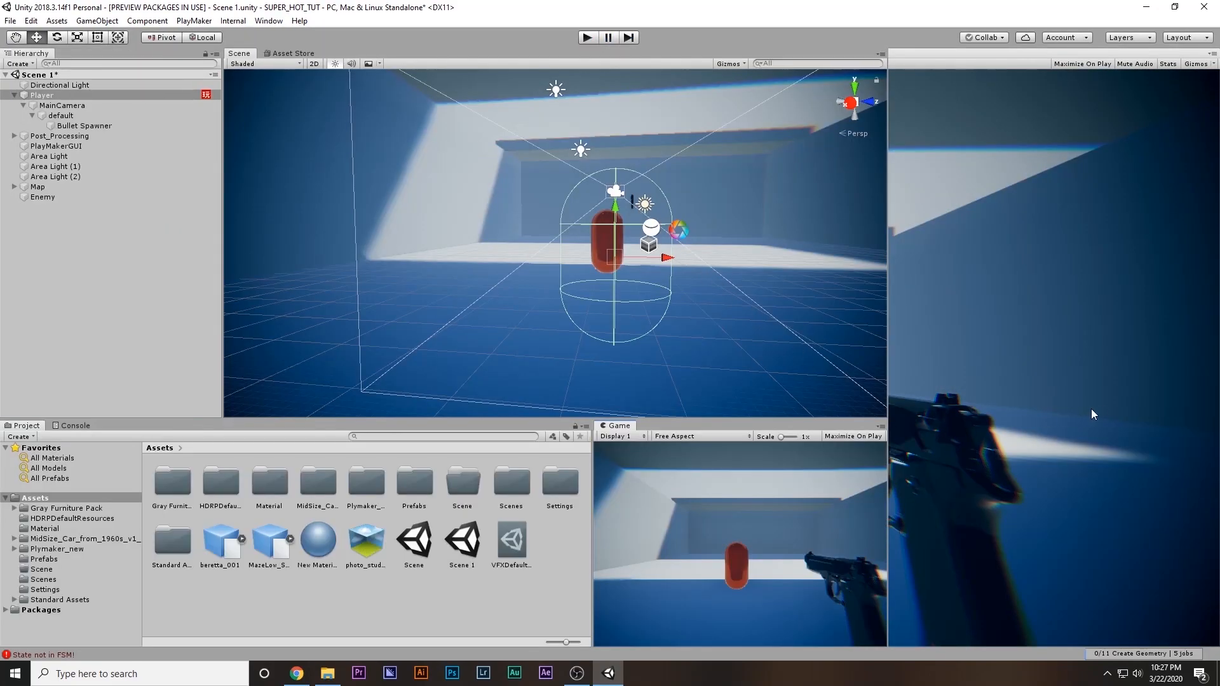
Reopen the Player's Time FSM and set State 1's Time Scale to 0.1
left_click(1193, 570)
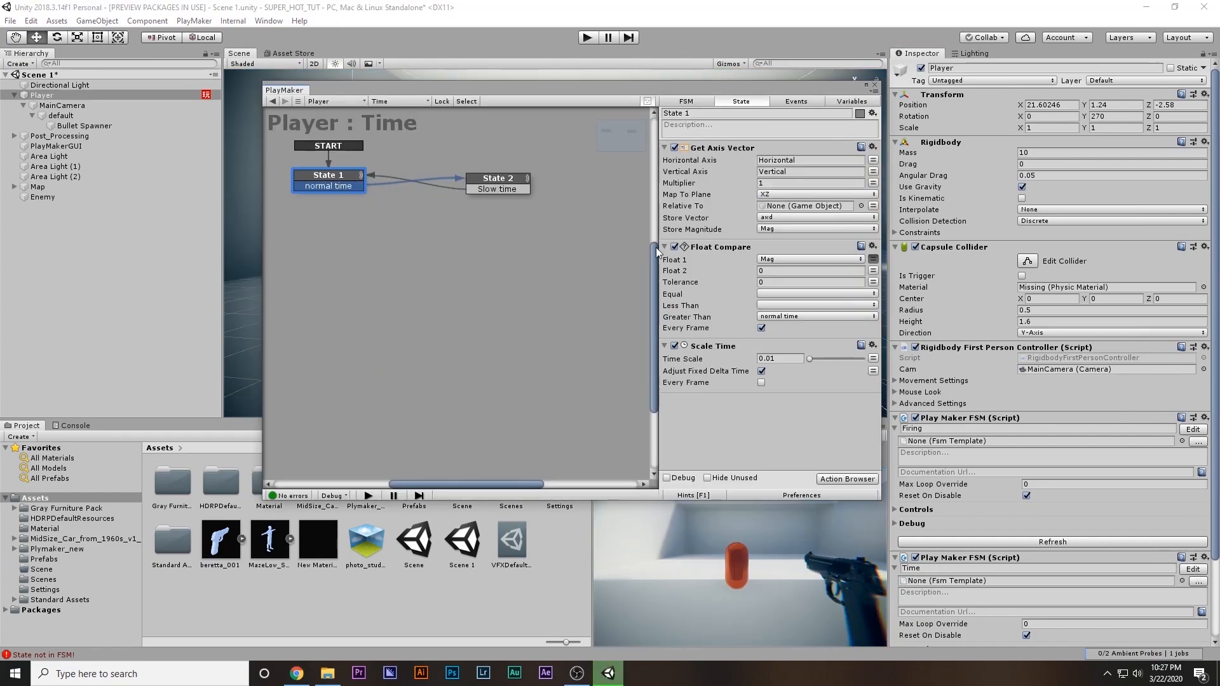
left_click(775, 358)
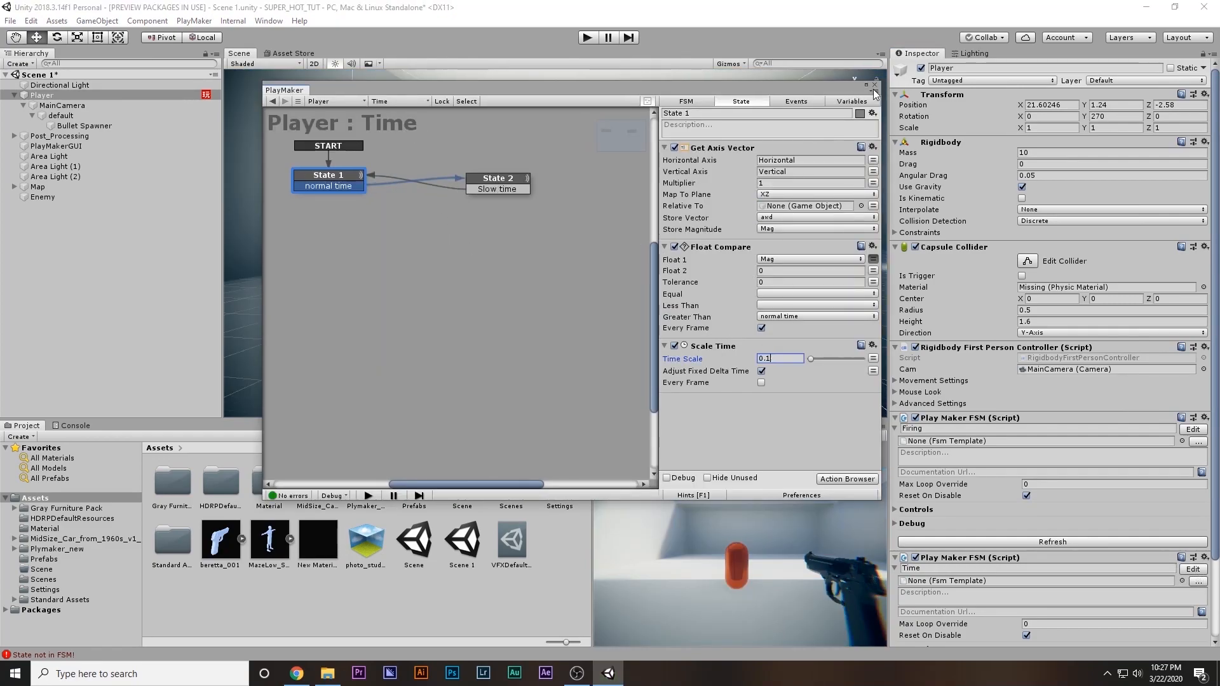
Close the FSM editor and run the game, walking the player forward to test the slowed time scale
left_click(874, 85)
left_click(588, 38)
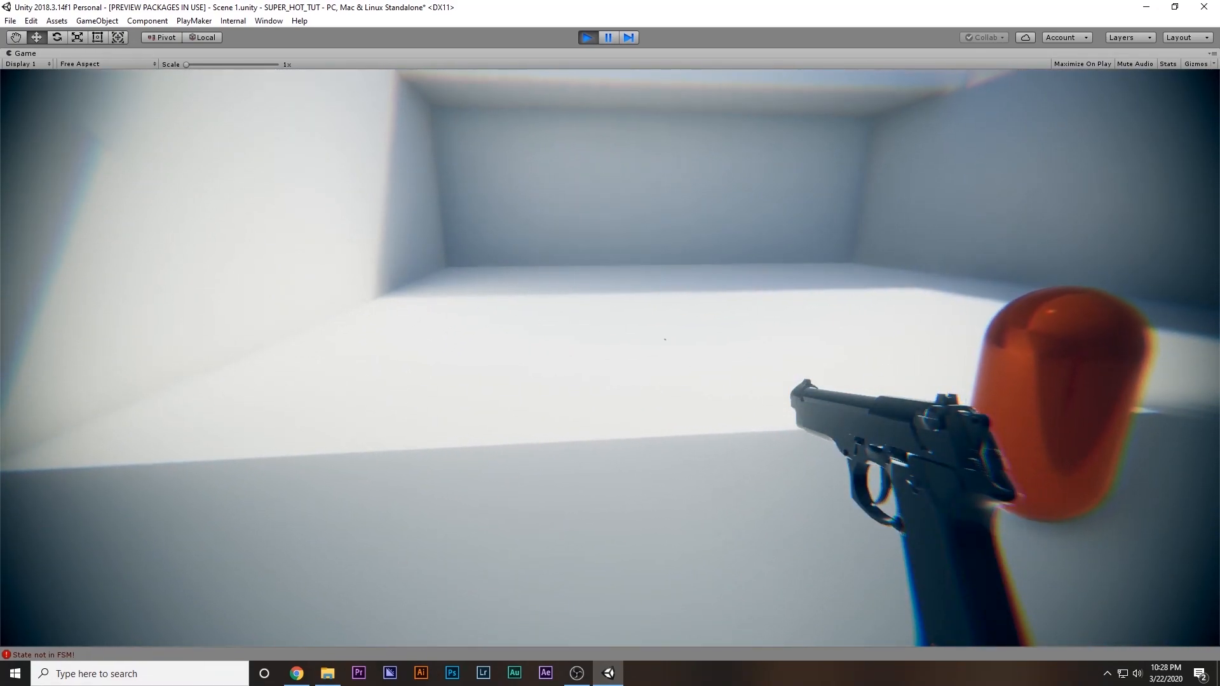
key("w")
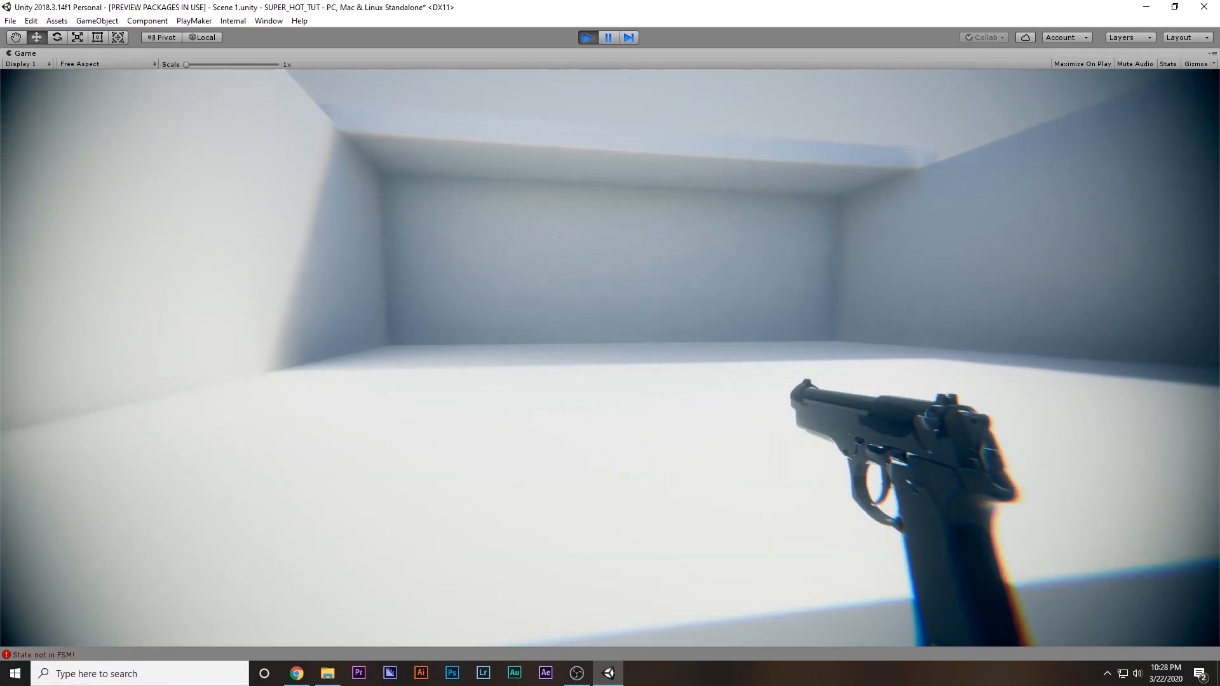
key("w")
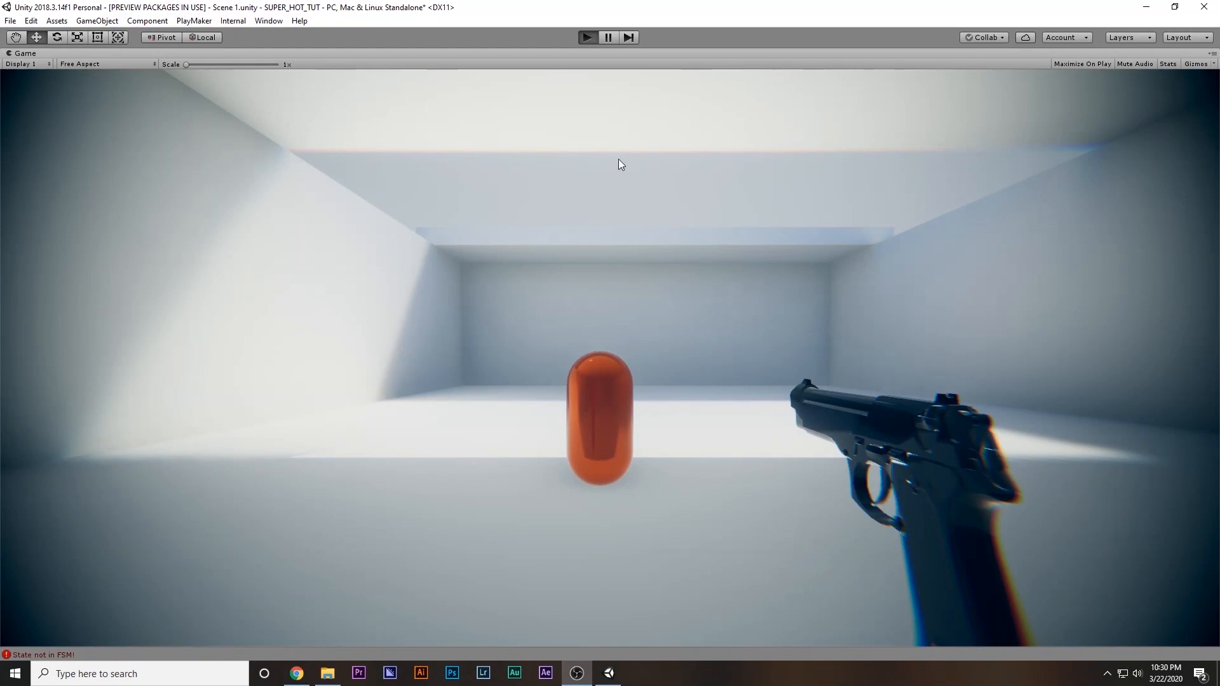
Play-test the time scaling against the falling red cubes by moving the player forward and backward in short bursts
left_click(610, 358)
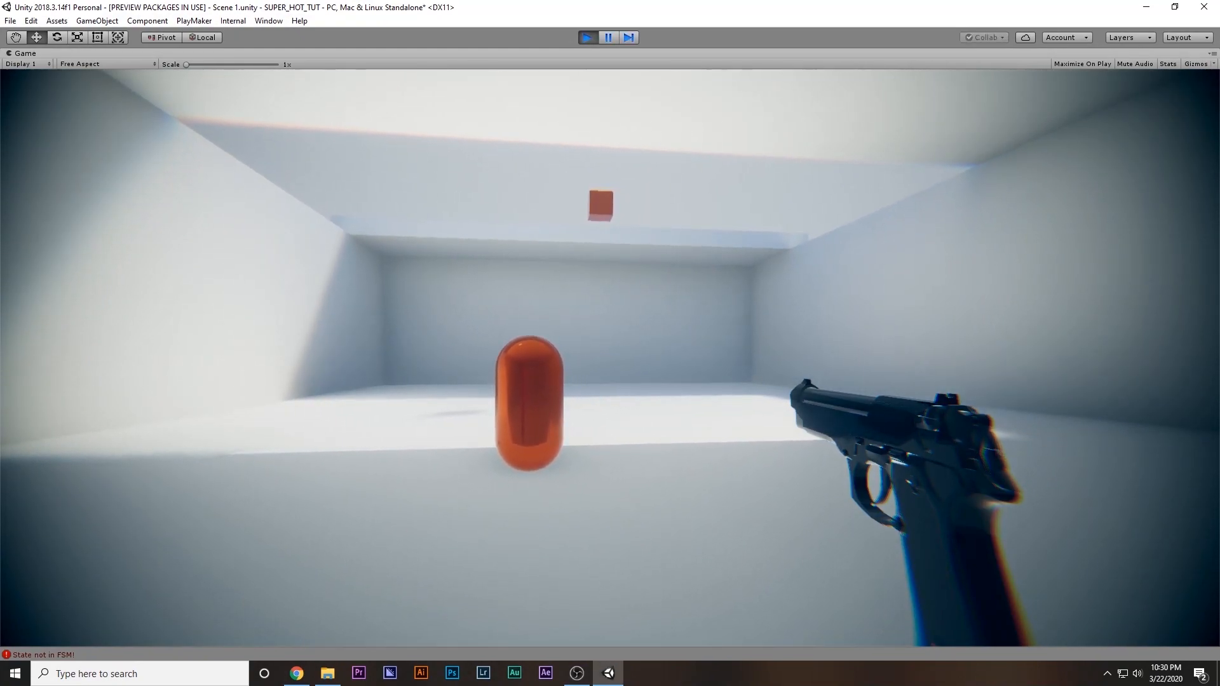
key("w")
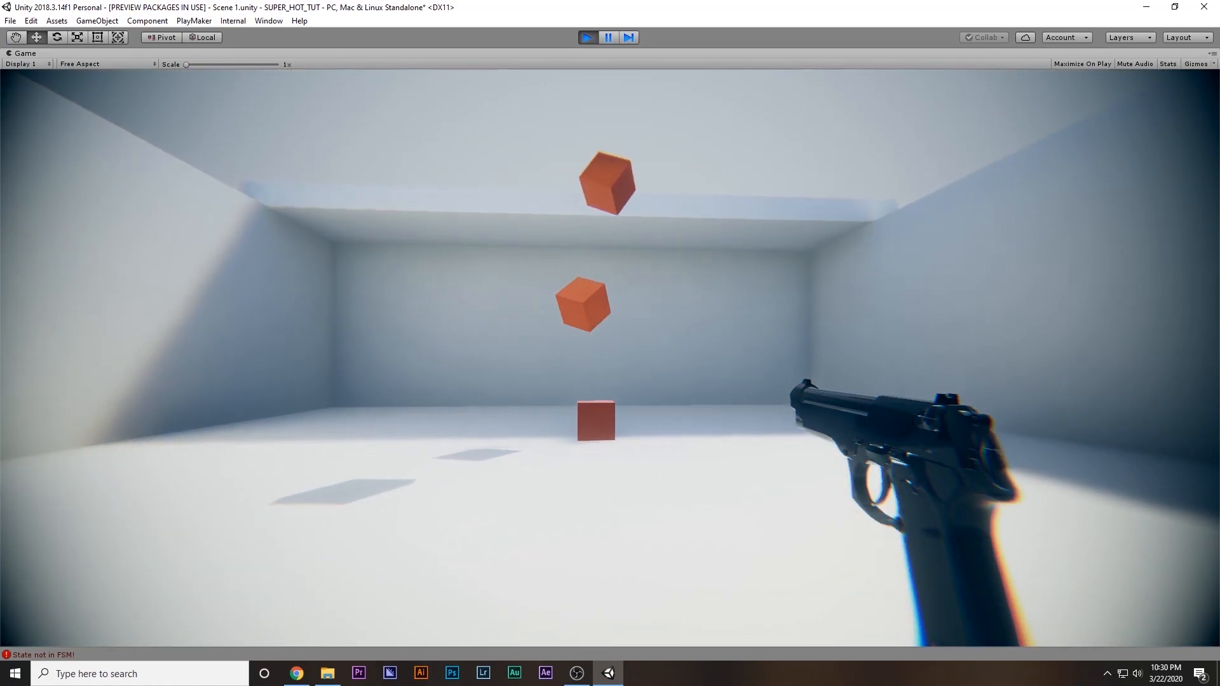
key("w")
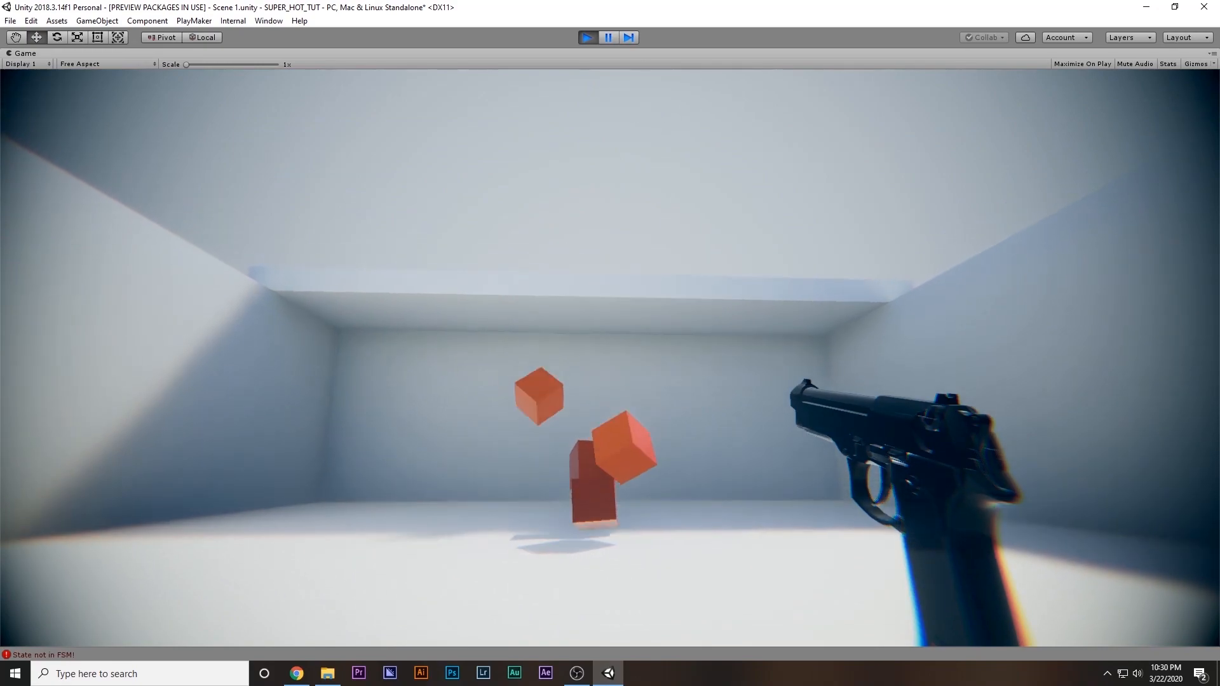
key("w")
key("w")
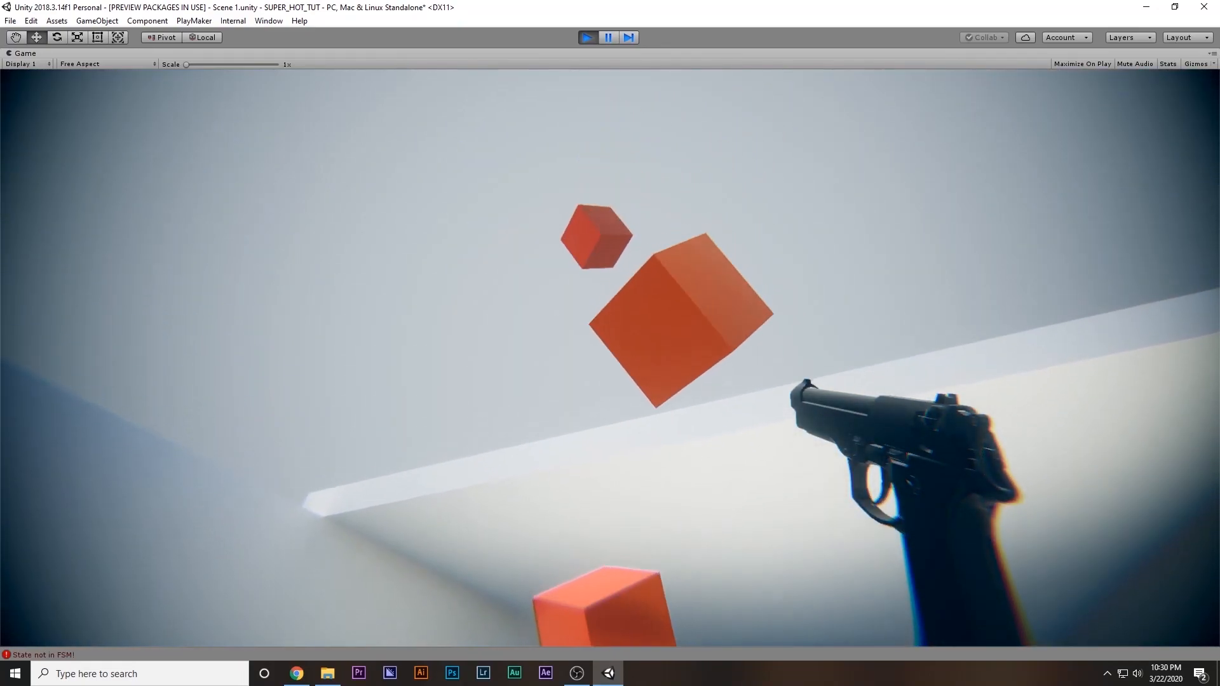
key("w")
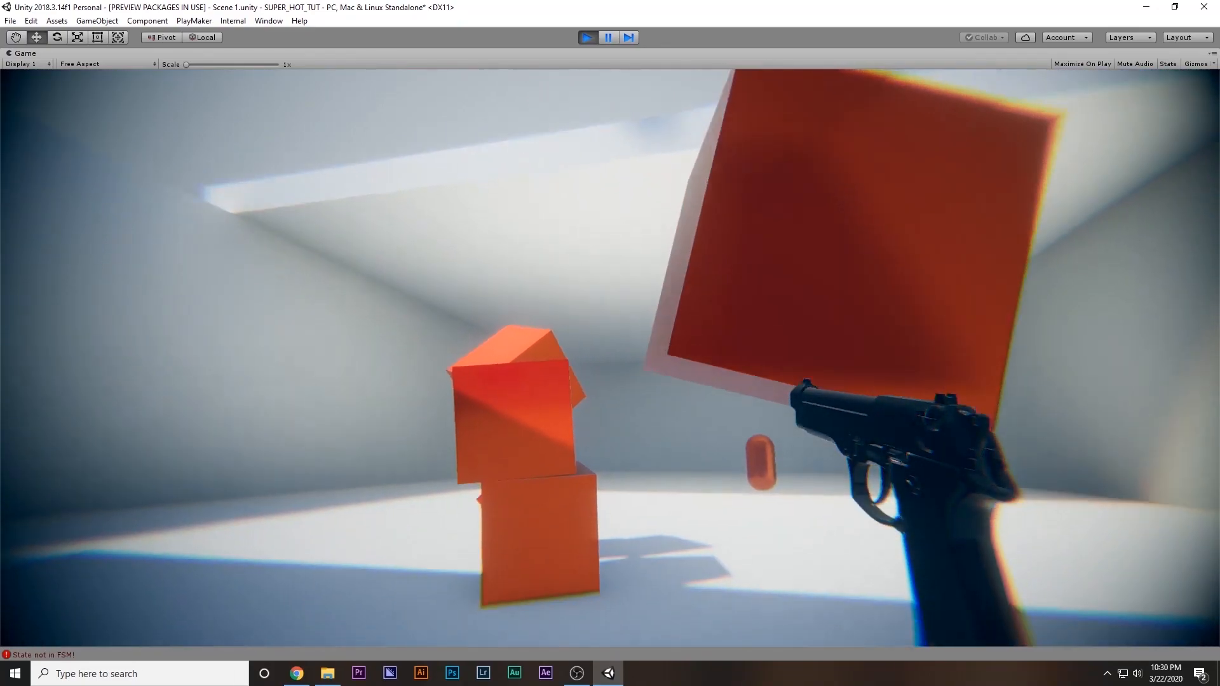
key("w")
key("s")
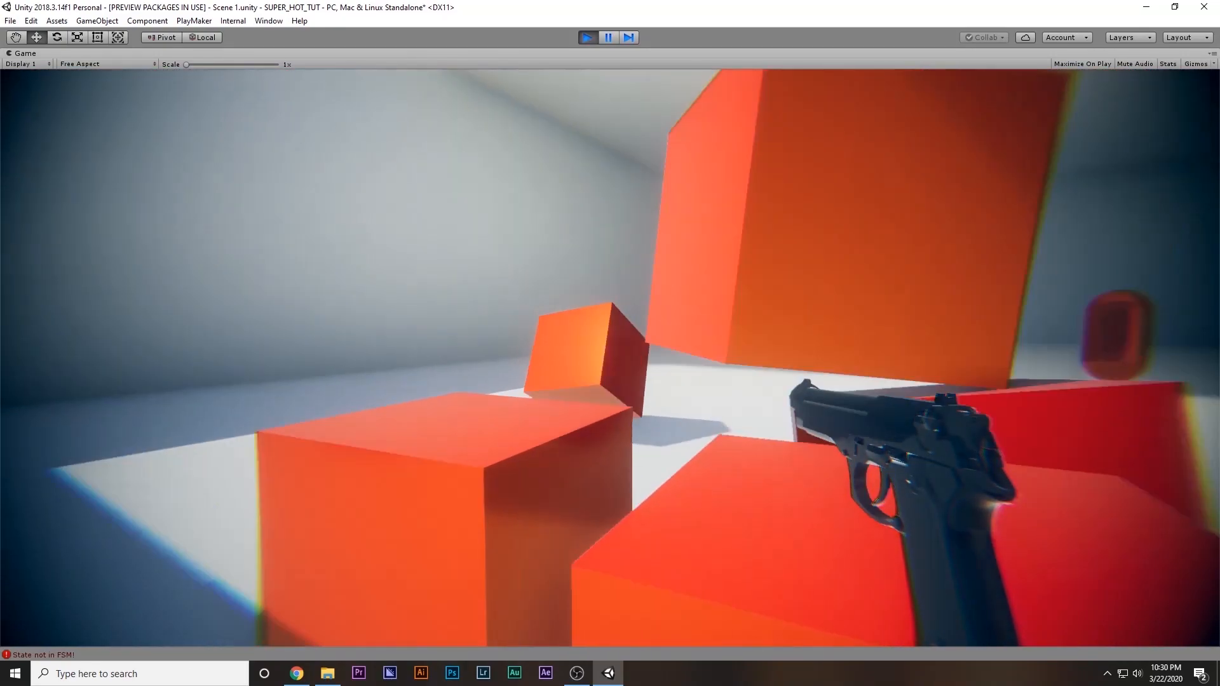
key("s")
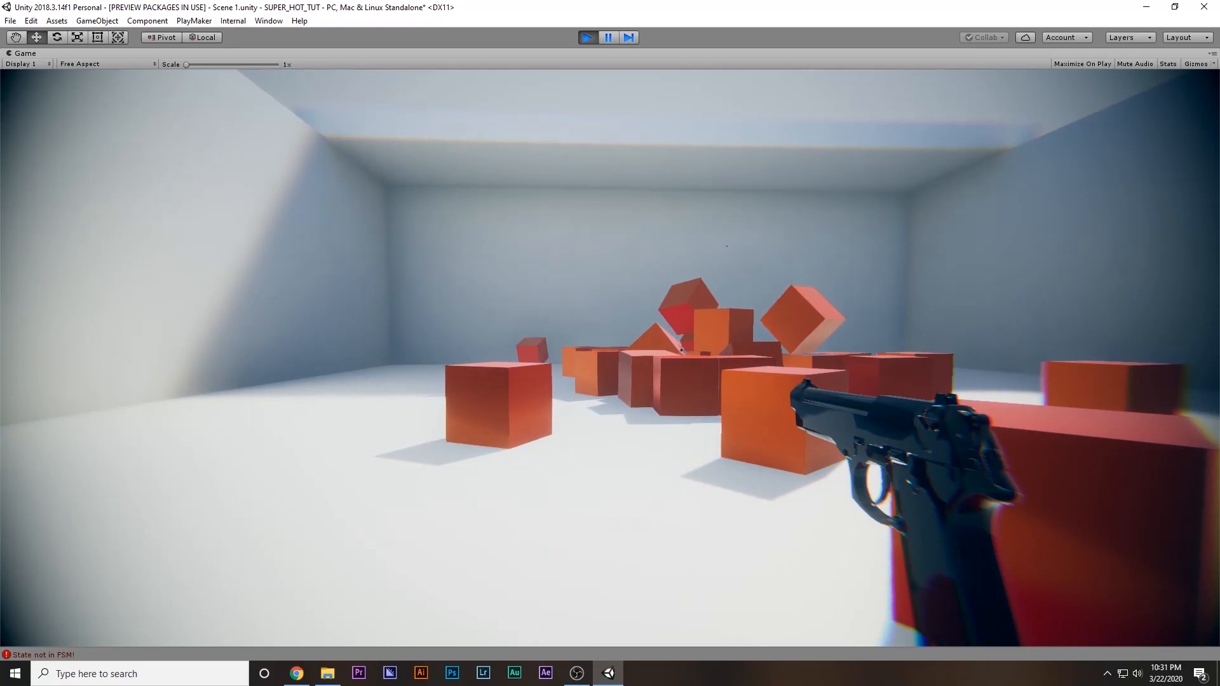
Move the player forward and sideways near the piled cubes, and stop the game
key("w")
key("a")
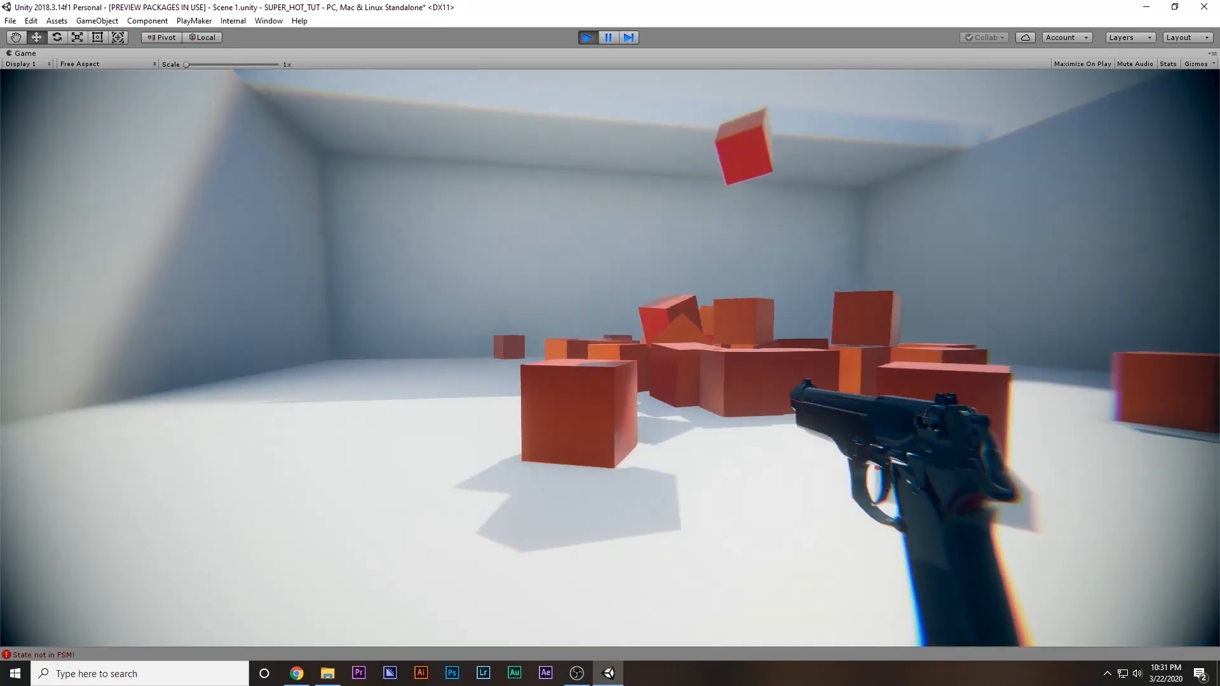
key("Escape")
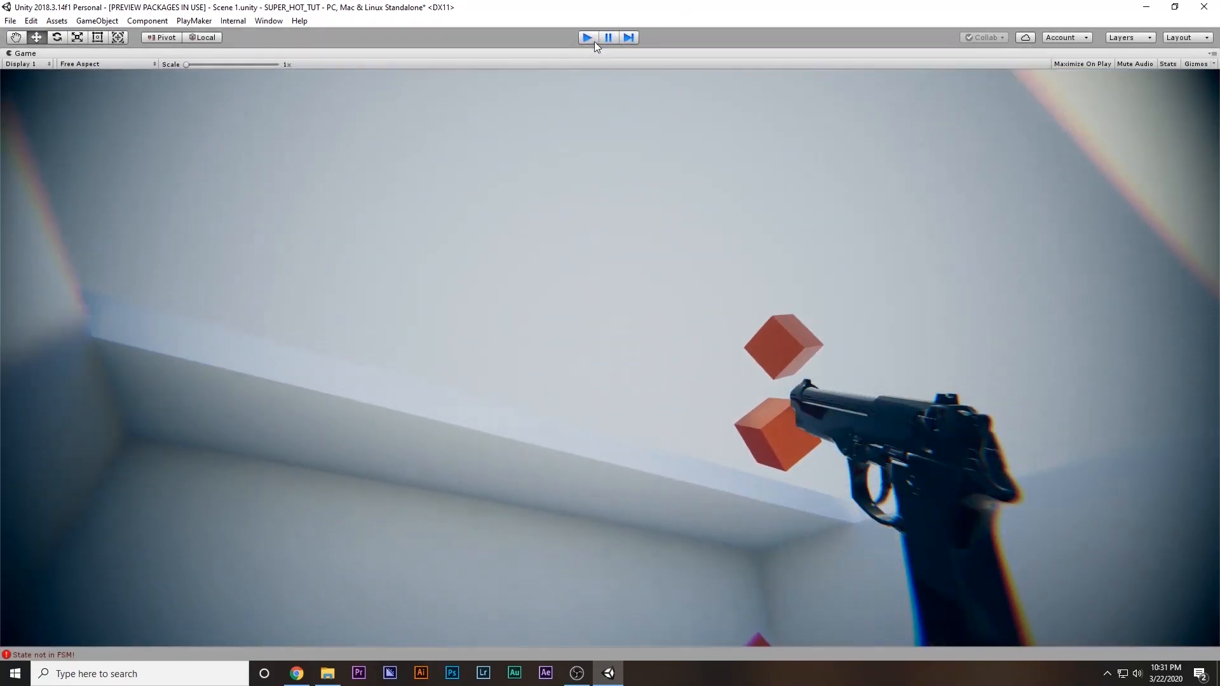
key("ctrl+p")
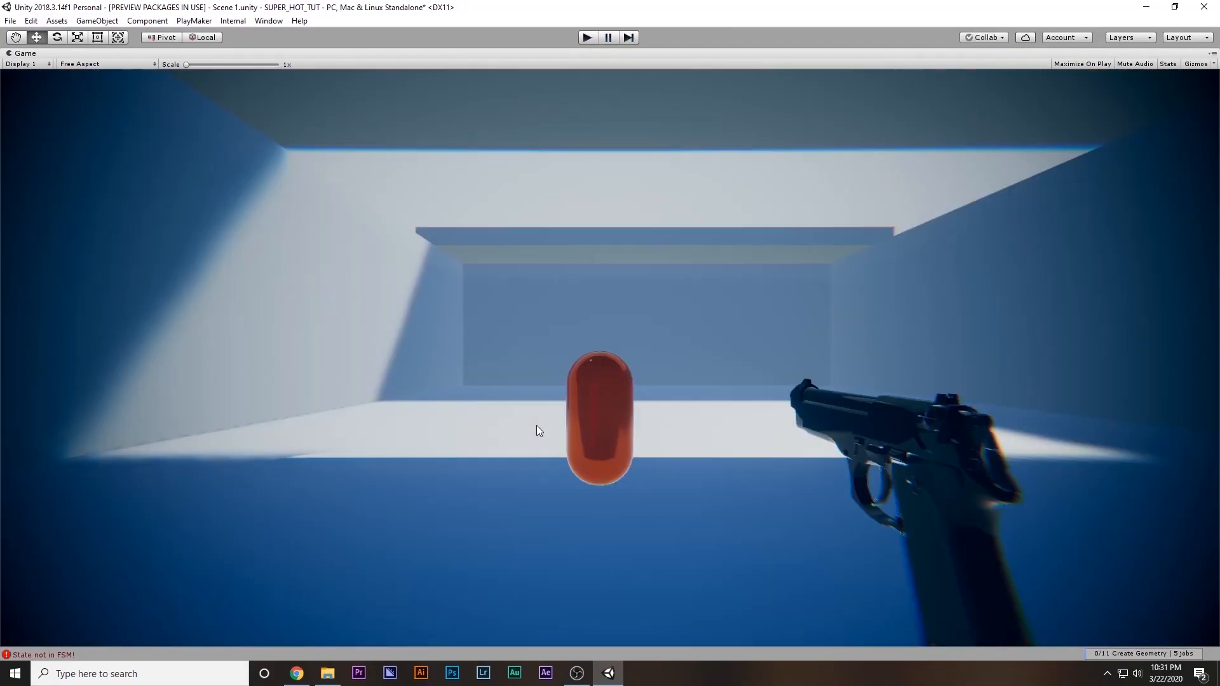